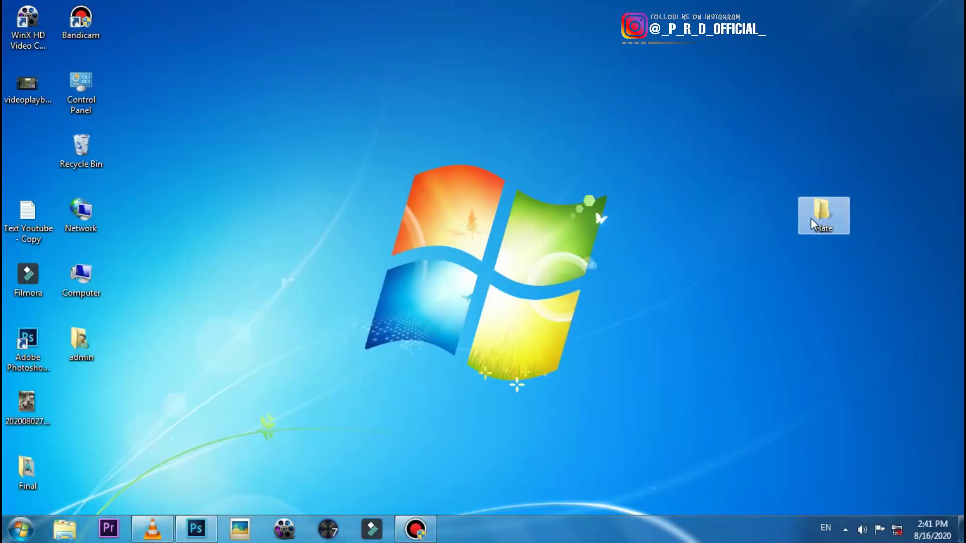
{"action": "double_click", "coordinate": [811, 218]}
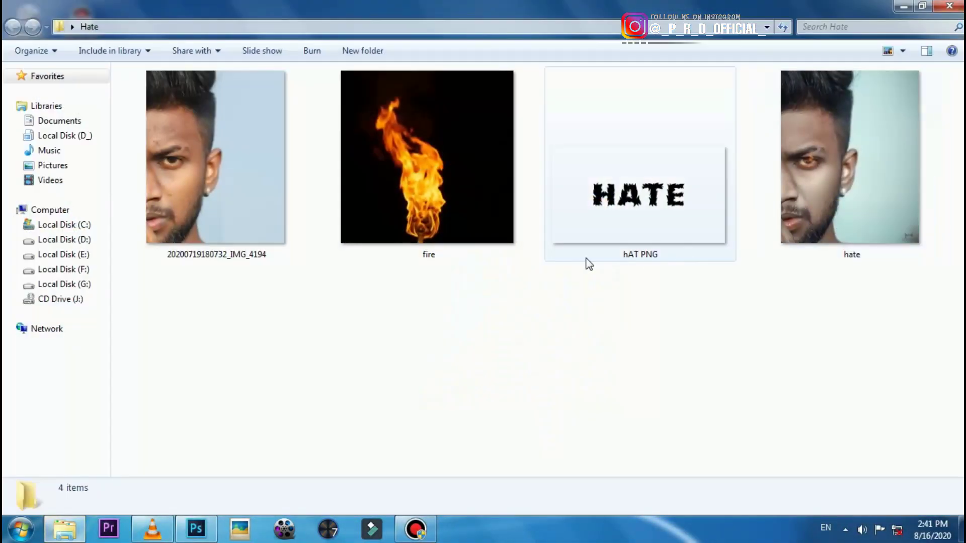
{"action": "left_click_drag", "start_coordinate": [192, 137], "coordinate": [210, 539]}
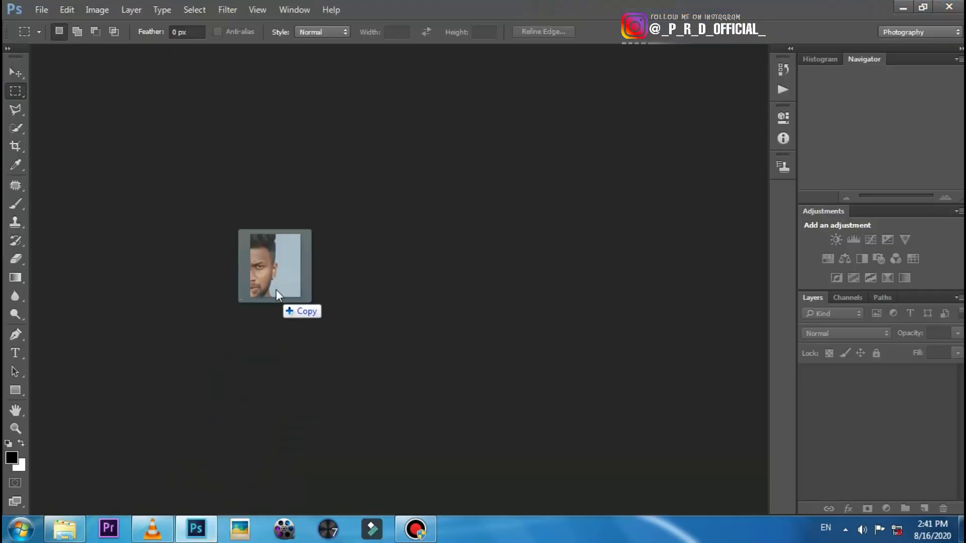
- Open the portrait photo in Photoshop and duplicate its Background layer
{"action": "left_click_drag", "start_coordinate": [210, 538], "coordinate": [276, 285]}
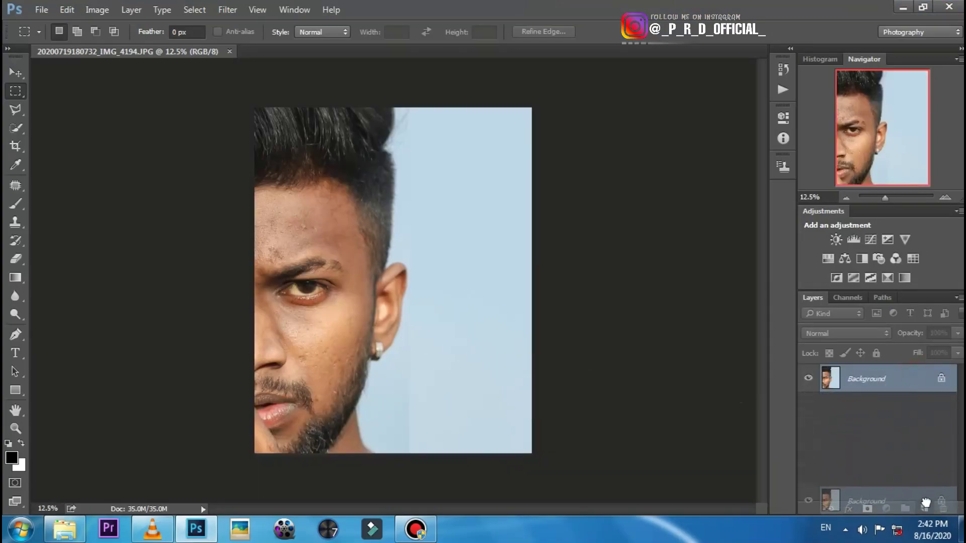
{"action": "left_click_drag", "start_coordinate": [916, 380], "coordinate": [925, 508]}
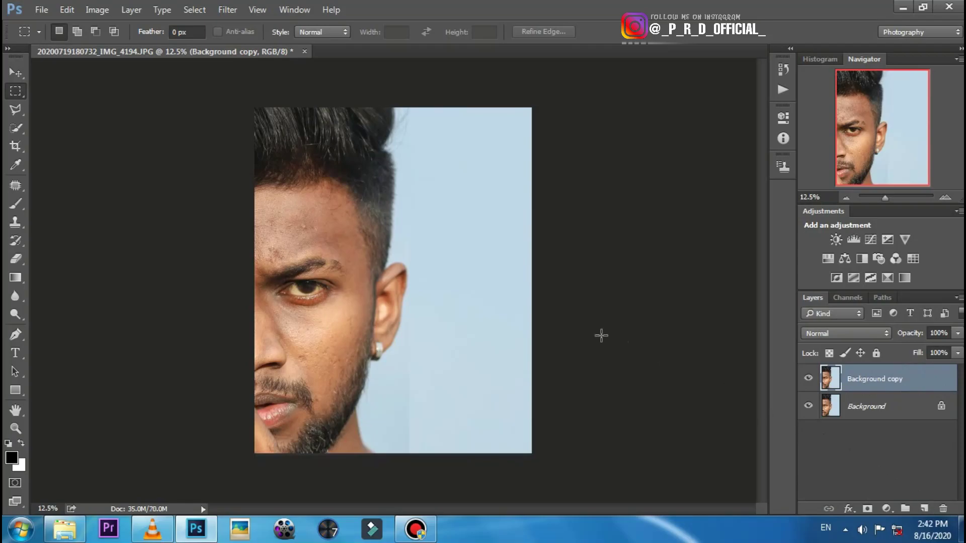
{"action": "left_click", "coordinate": [228, 10]}
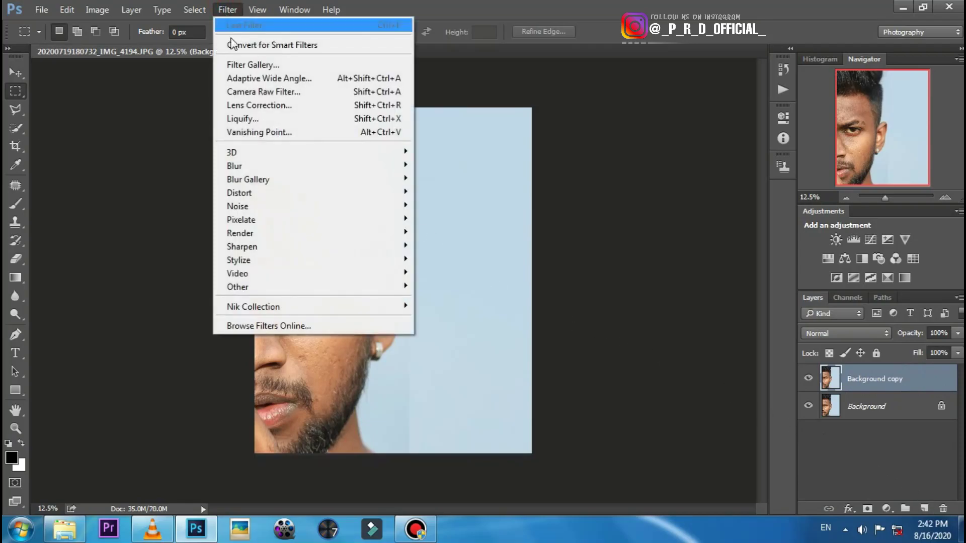
- In Camera Raw, set highlights -24, shadows +23, whites +12 and blacks -9
{"action": "left_click", "coordinate": [300, 93]}
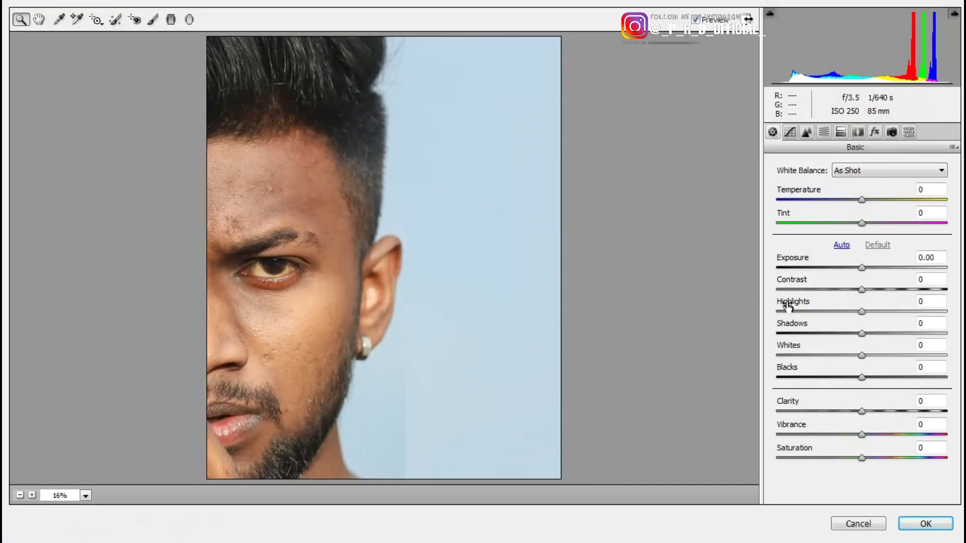
{"action": "left_click", "coordinate": [840, 311]}
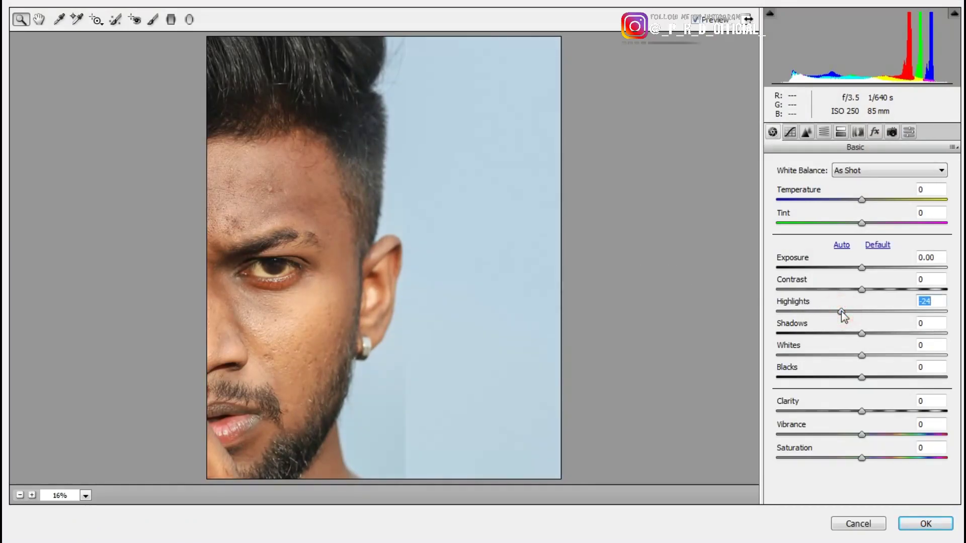
{"action": "left_click", "coordinate": [882, 337]}
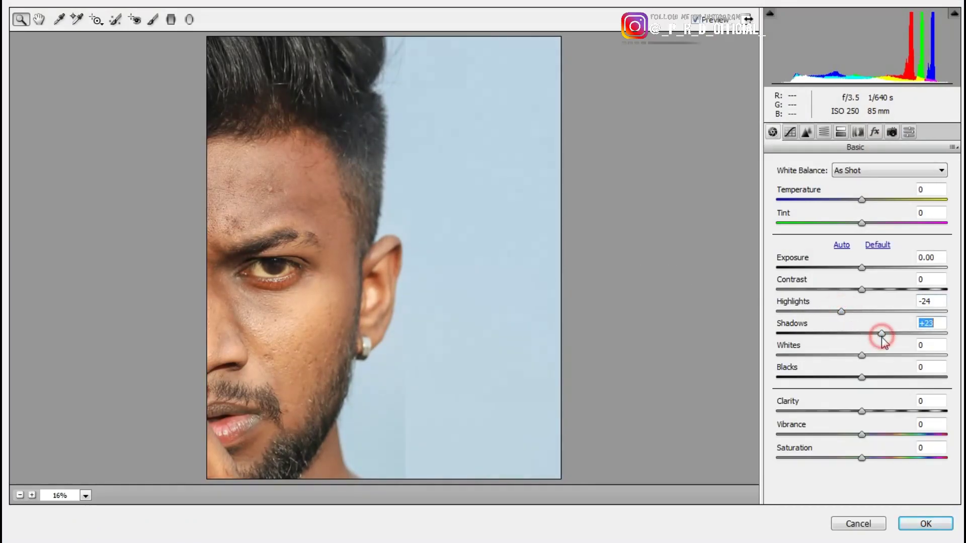
{"action": "left_click", "coordinate": [872, 355]}
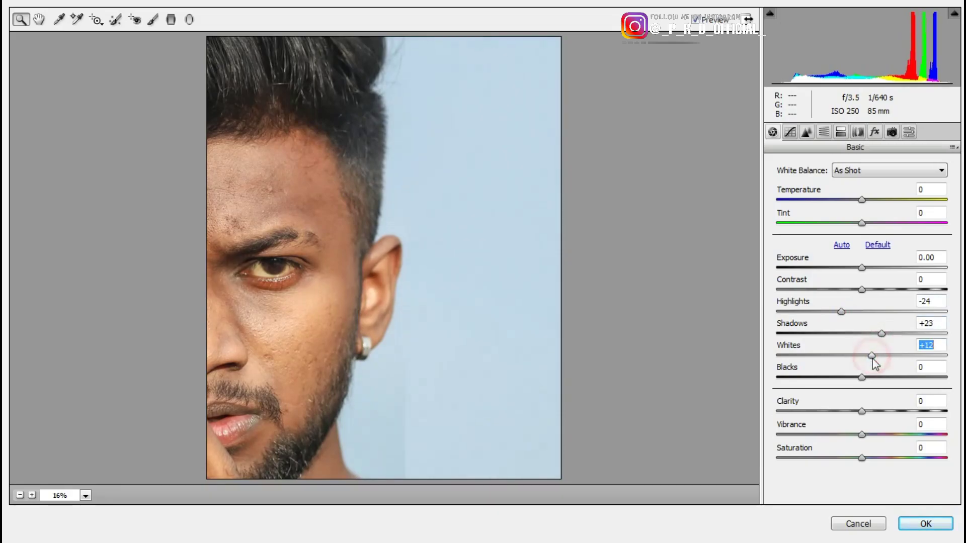
{"action": "left_click", "coordinate": [853, 377]}
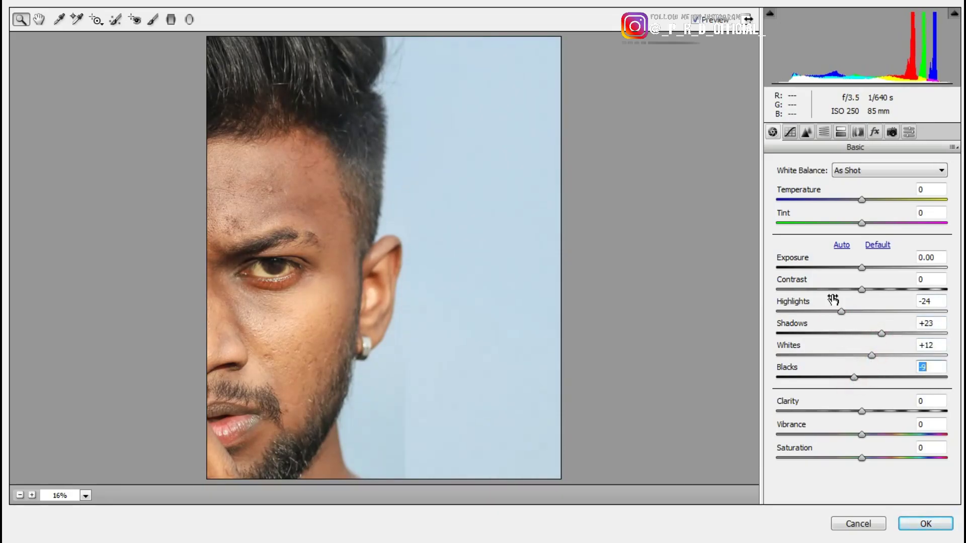
- Set HSL saturation to Oranges -19 and Reds +15, then apply the Camera Raw filter
{"action": "left_click", "coordinate": [823, 133]}
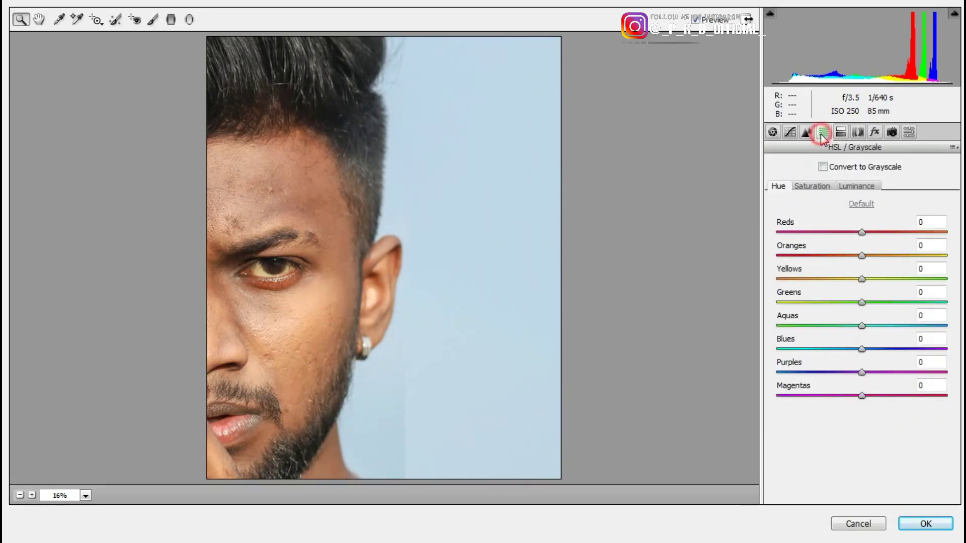
{"action": "left_click", "coordinate": [820, 188]}
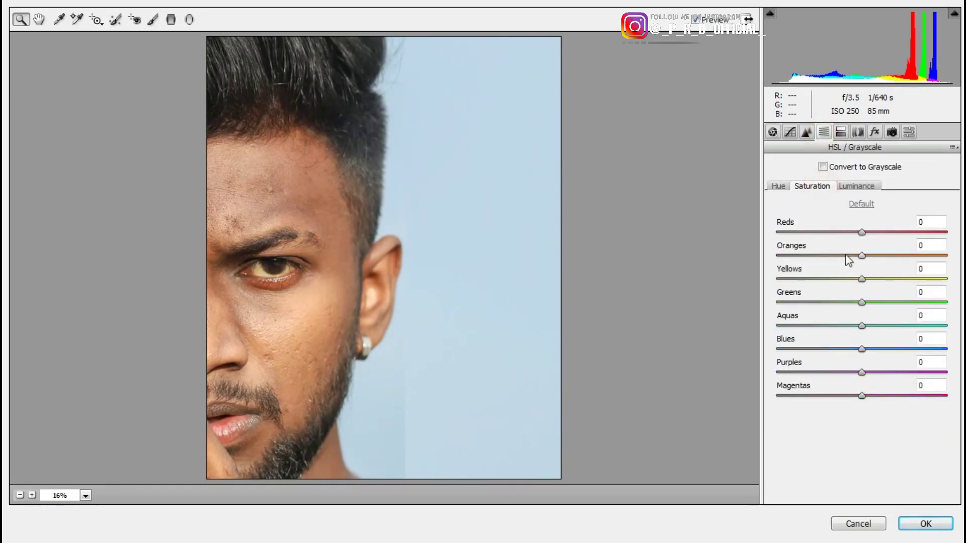
{"action": "left_click", "coordinate": [845, 256]}
{"action": "left_click", "coordinate": [875, 233]}
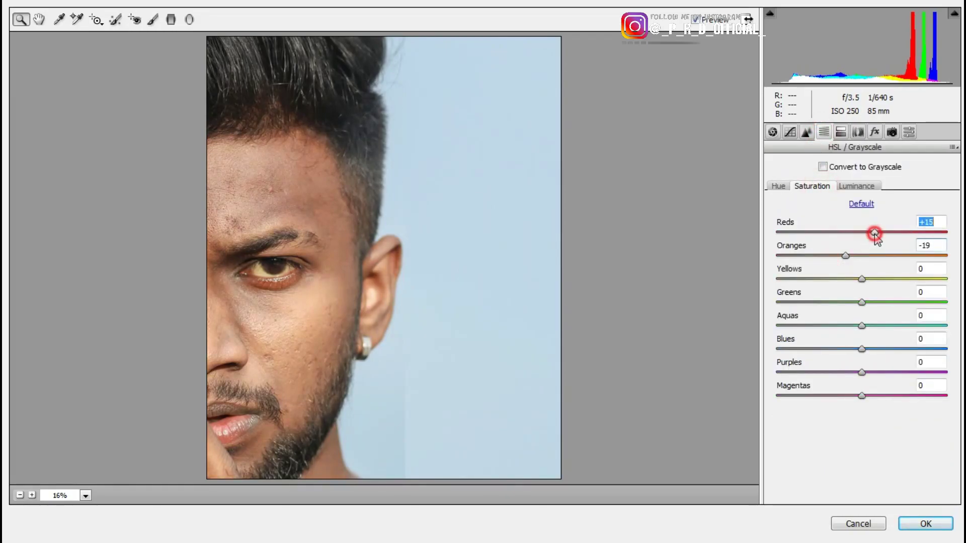
{"action": "left_click", "coordinate": [694, 21]}
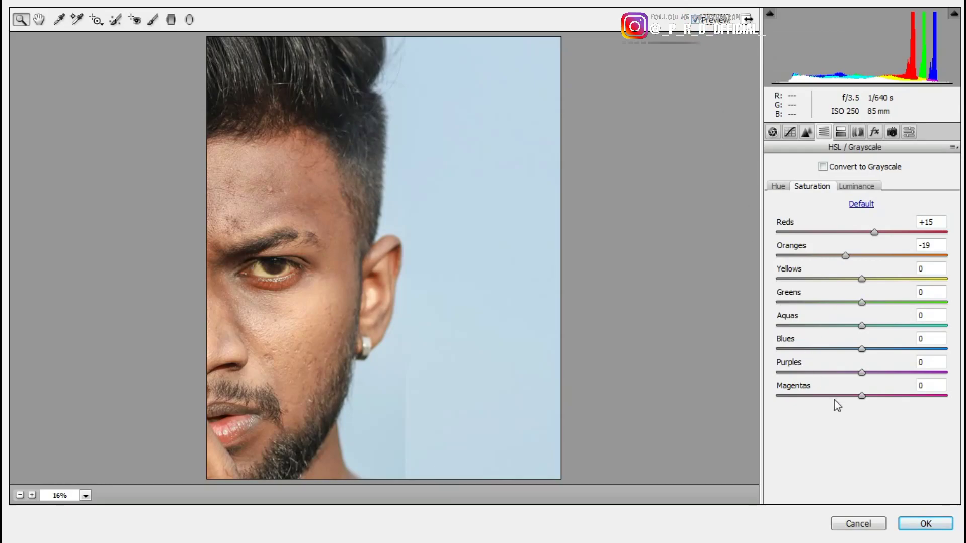
{"action": "left_click", "coordinate": [922, 523]}
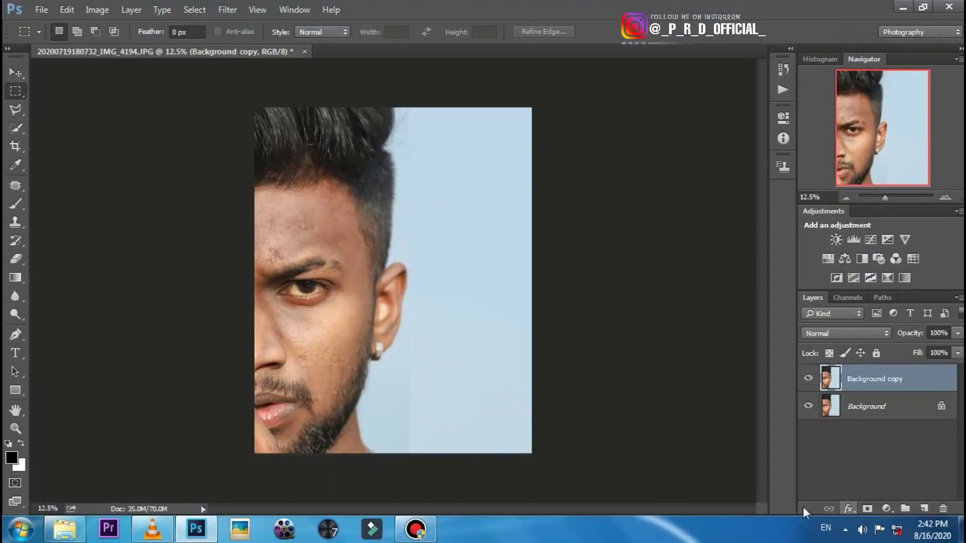
- Merge the copies down into one graded Background layer, then duplicate it twice
{"action": "left_click", "coordinate": [815, 384]}
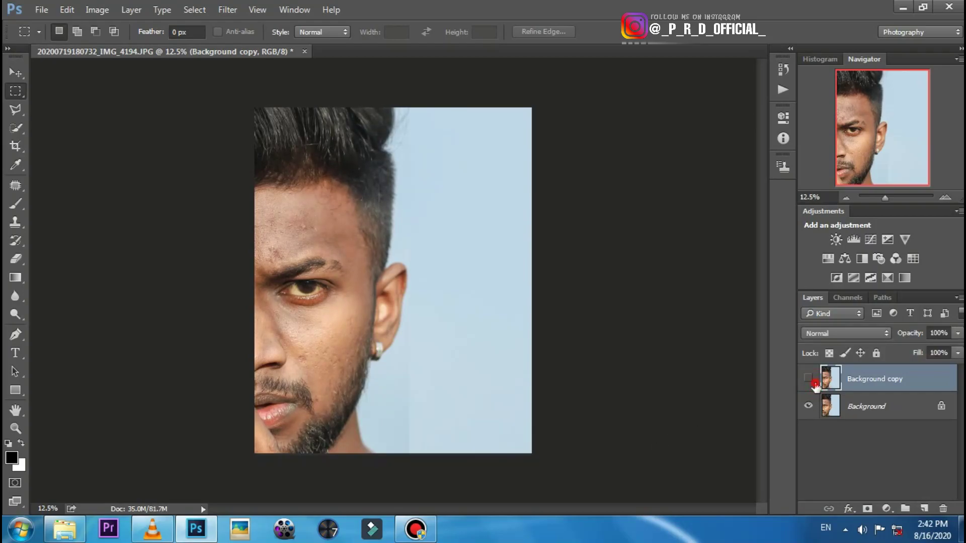
{"action": "left_click_drag", "start_coordinate": [913, 378], "coordinate": [925, 510]}
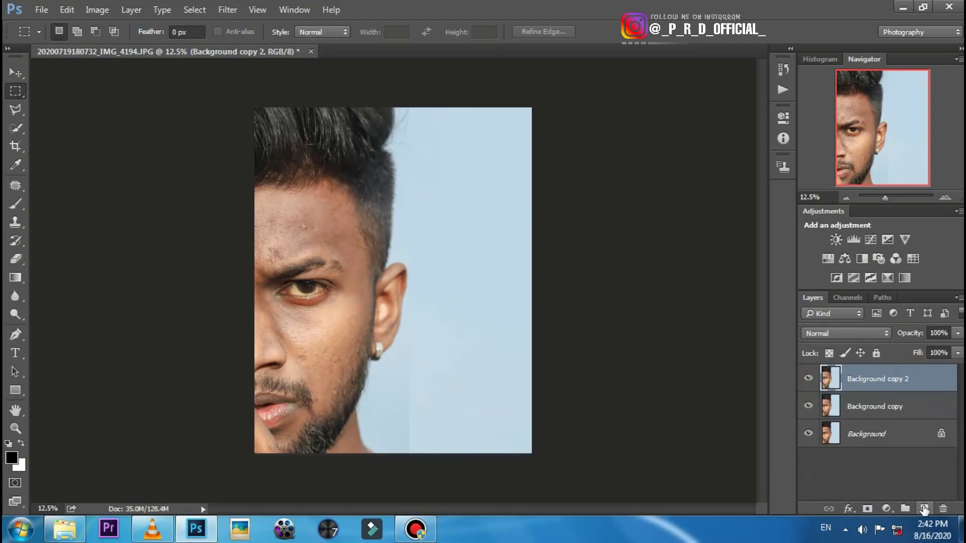
{"action": "left_click", "coordinate": [878, 406]}
{"action": "right_click", "coordinate": [880, 402]}
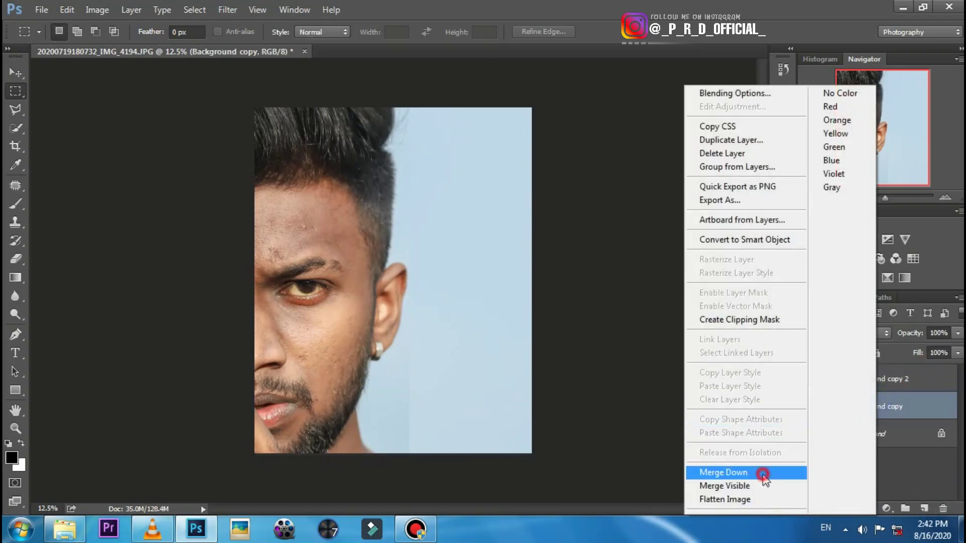
{"action": "left_click", "coordinate": [763, 475]}
{"action": "right_click", "coordinate": [898, 379]}
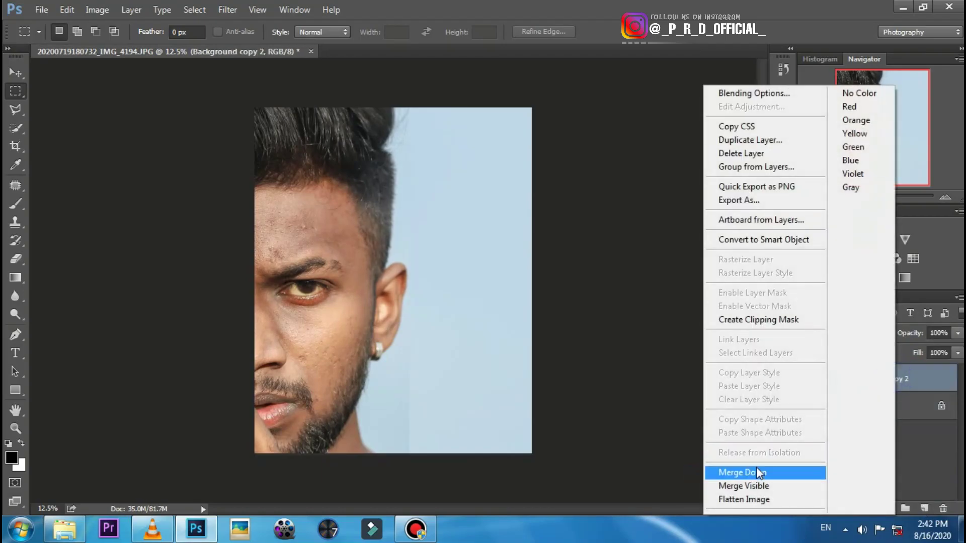
{"action": "left_click", "coordinate": [759, 473]}
{"action": "left_click_drag", "start_coordinate": [909, 377], "coordinate": [925, 508]}
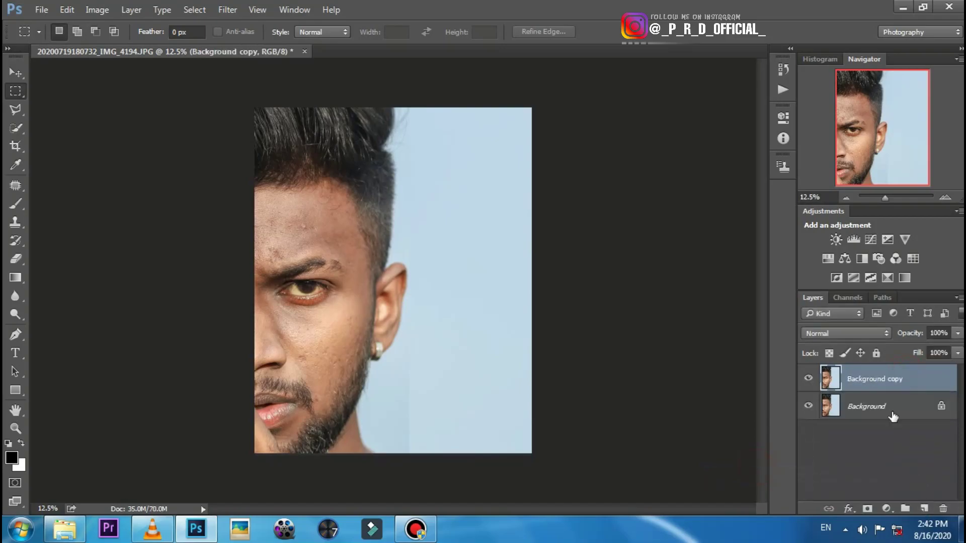
{"action": "left_click_drag", "start_coordinate": [873, 372], "coordinate": [924, 508]}
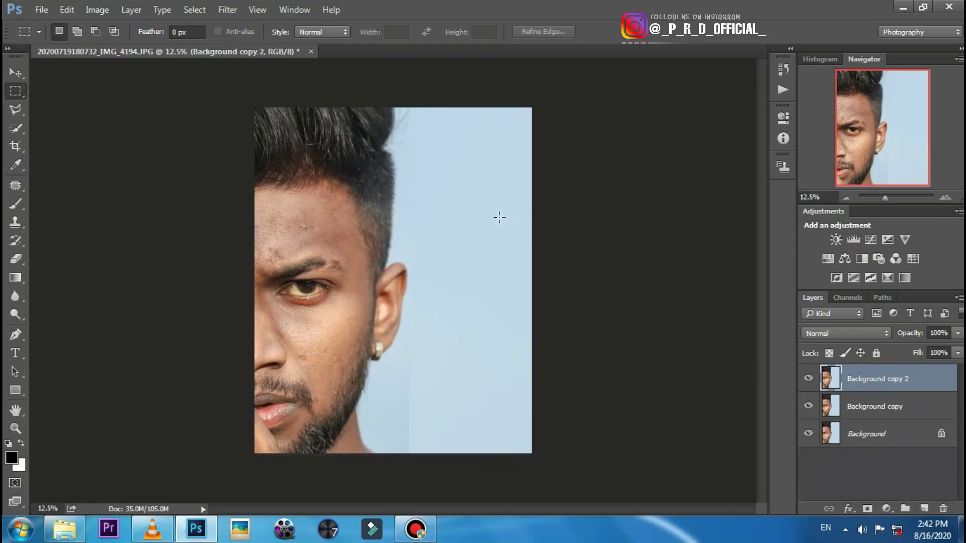
- Select the Spot Healing Brush at 88 px and zoom in on the forehead
{"action": "left_click", "coordinate": [15, 186]}
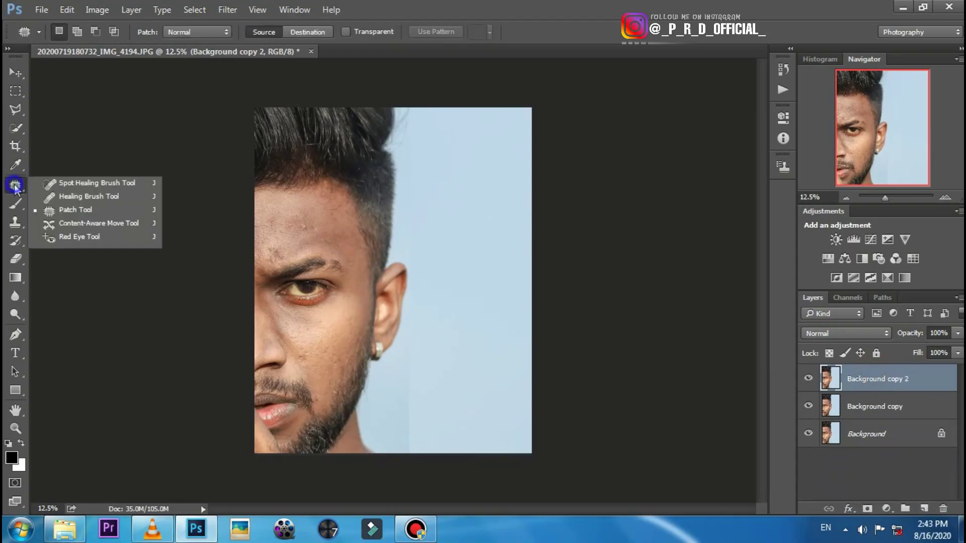
{"action": "left_click", "coordinate": [92, 186]}
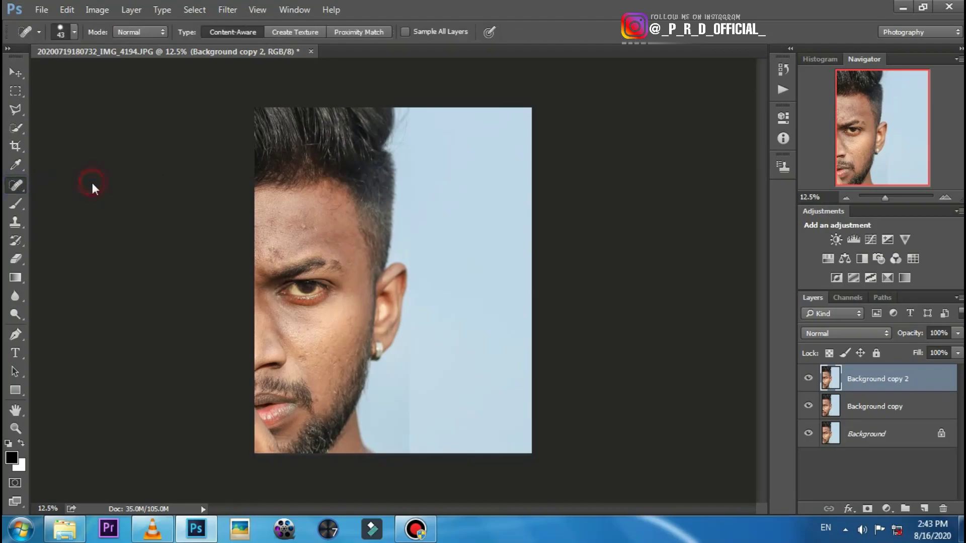
{"action": "left_click", "coordinate": [942, 198]}
{"action": "left_click", "coordinate": [943, 197]}
{"action": "mouse_move", "coordinate": [884, 155]}
{"action": "left_mouse_down"}
{"action": "mouse_move", "coordinate": [850, 134]}
{"action": "mouse_move", "coordinate": [851, 116]}
{"action": "left_mouse_up"}
{"action": "scroll", "coordinate": [491, 503], "scroll_direction": "left", "scroll_amount": 2}
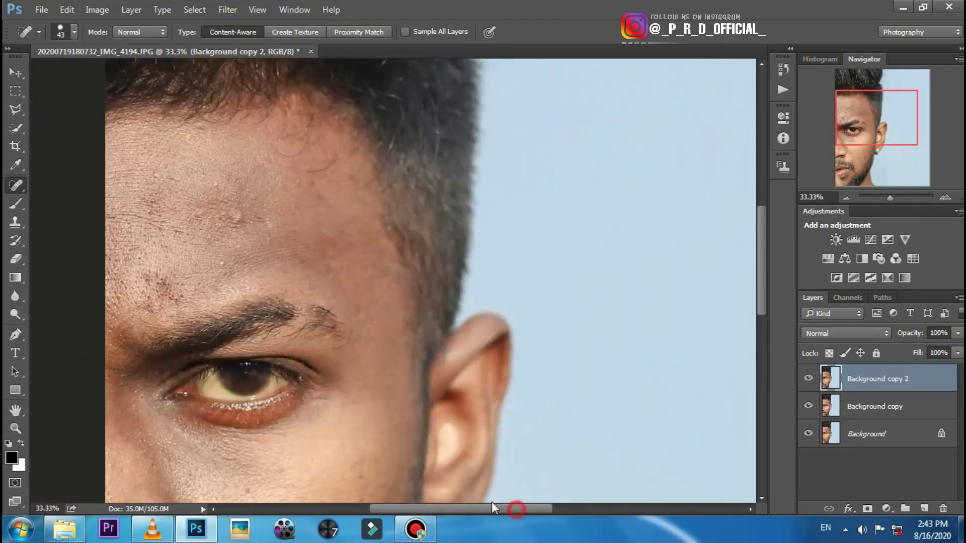
{"action": "scroll", "coordinate": [411, 327], "scroll_direction": "left", "scroll_amount": 3}
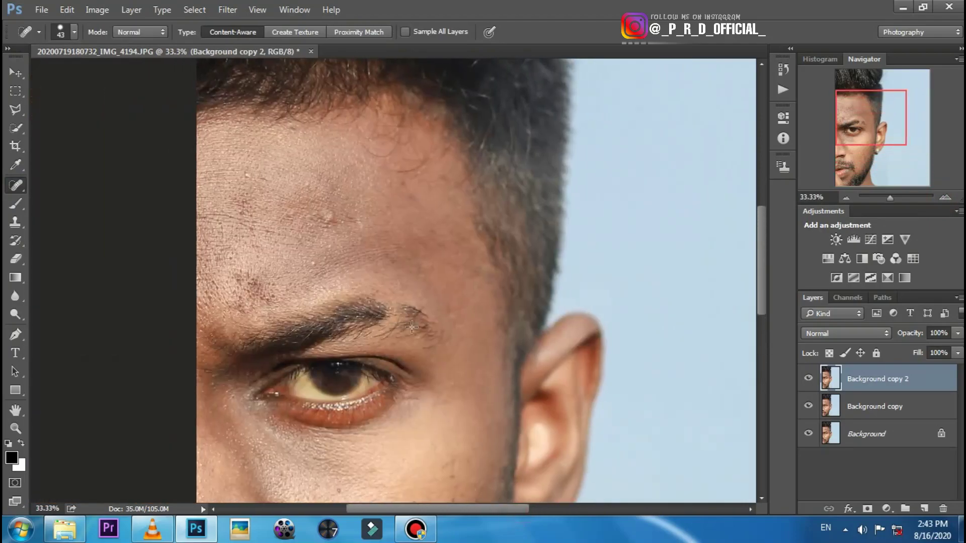
{"action": "right_click", "coordinate": [362, 223]}
{"action": "left_click_drag", "start_coordinate": [421, 253], "coordinate": [440, 253]}
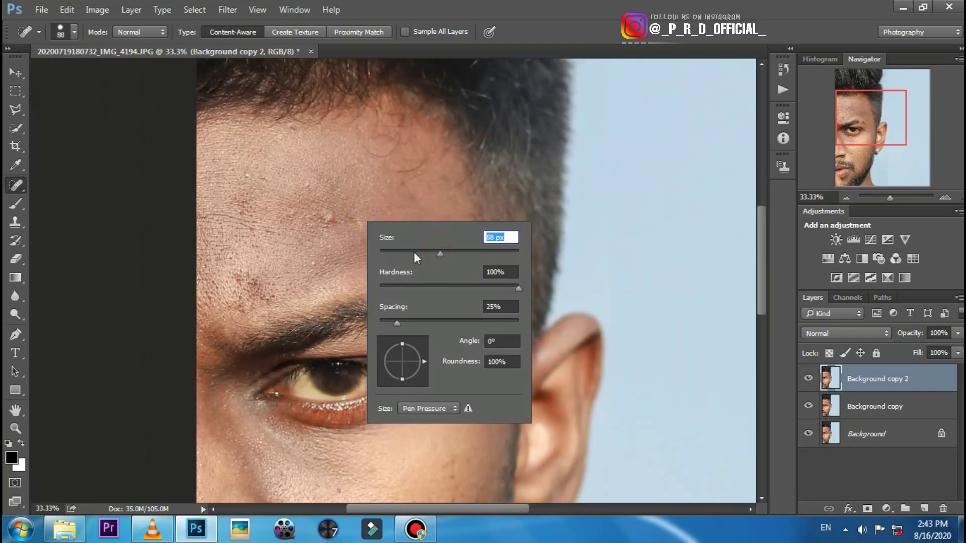
- Heal the spots across the forehead and near the hairline
{"action": "left_click", "coordinate": [328, 217]}
{"action": "left_click", "coordinate": [312, 257]}
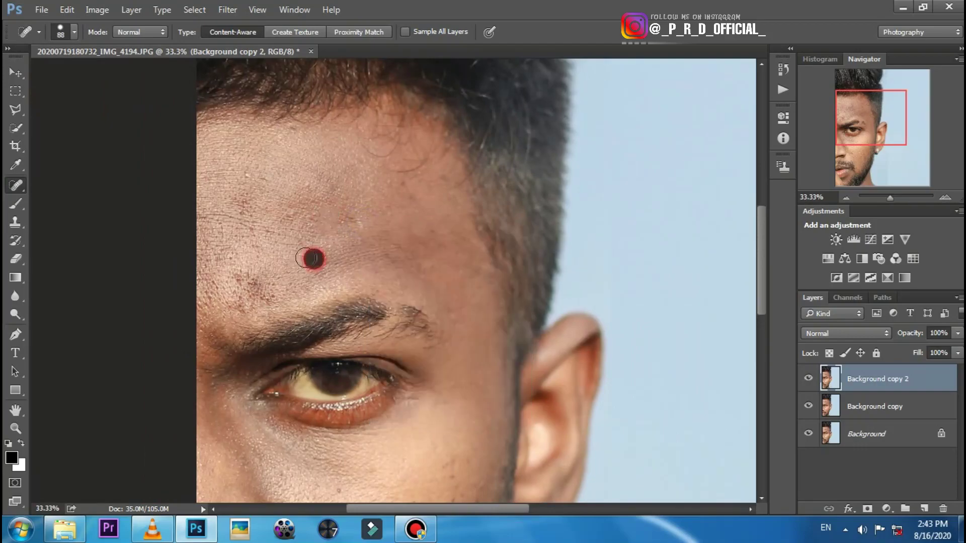
{"action": "left_click", "coordinate": [255, 289]}
{"action": "left_click", "coordinate": [293, 212]}
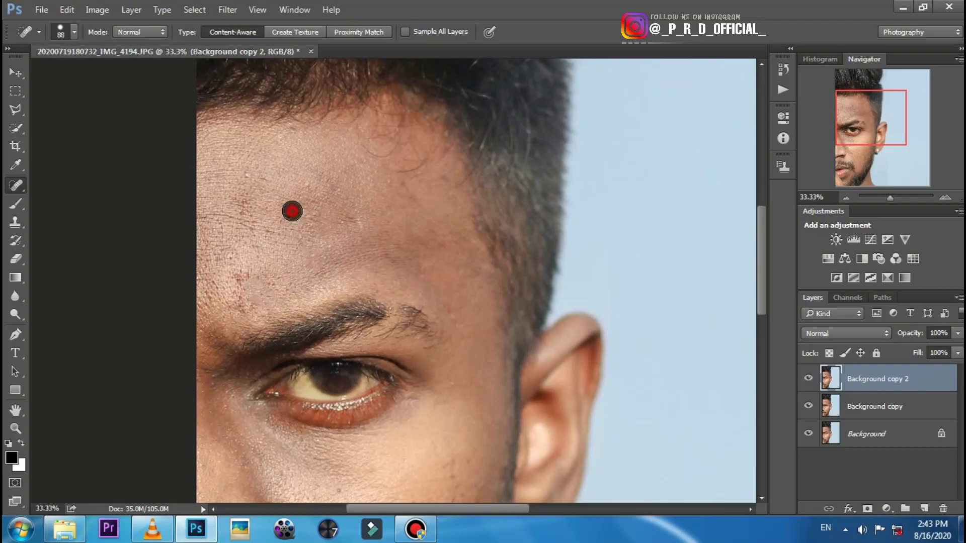
{"action": "left_click", "coordinate": [356, 224]}
{"action": "left_click", "coordinate": [241, 304]}
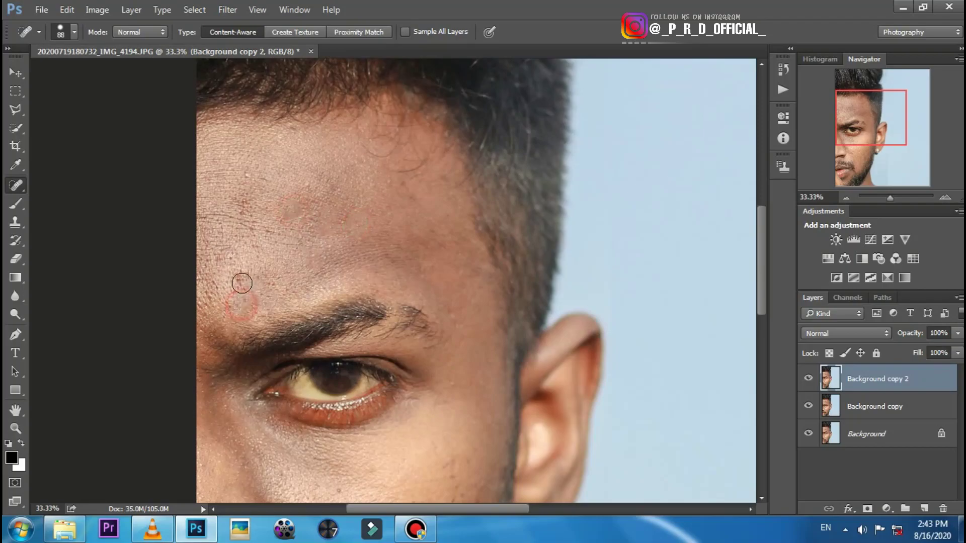
{"action": "left_click", "coordinate": [243, 277]}
{"action": "left_click", "coordinate": [238, 207]}
{"action": "left_click", "coordinate": [253, 177]}
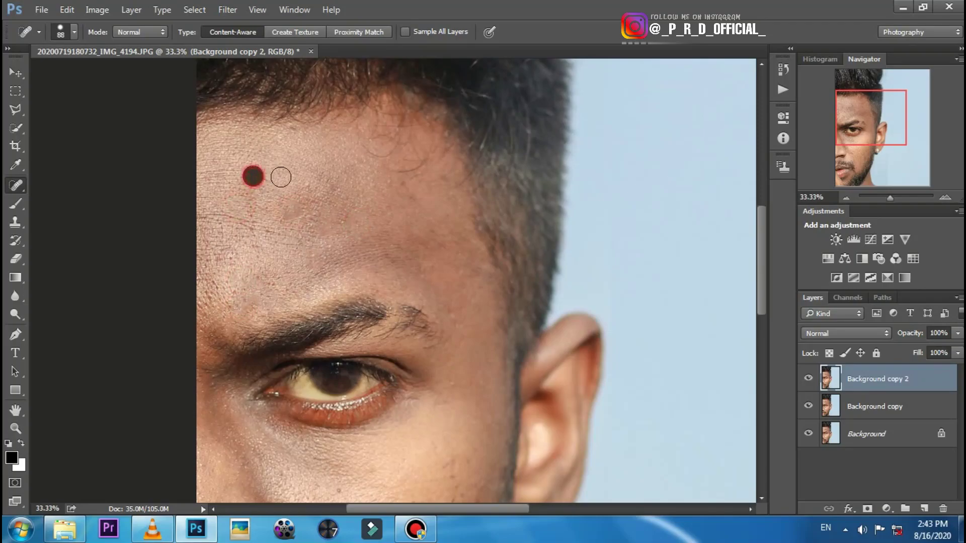
{"action": "left_click", "coordinate": [305, 185]}
{"action": "left_click", "coordinate": [340, 220]}
{"action": "left_click", "coordinate": [414, 201]}
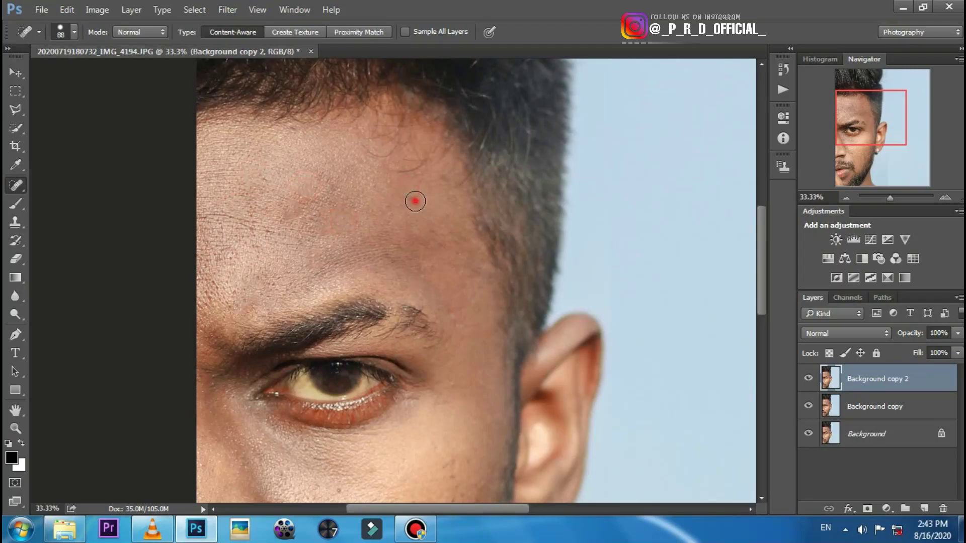
- Heal the blemishes on the cheek and the spot on the chin beside the mustache
{"action": "scroll", "coordinate": [478, 301], "scroll_direction": "down", "scroll_amount": 2}
{"action": "scroll", "coordinate": [480, 307], "scroll_direction": "down", "scroll_amount": 2}
{"action": "scroll", "coordinate": [479, 307], "scroll_direction": "down", "scroll_amount": 2}
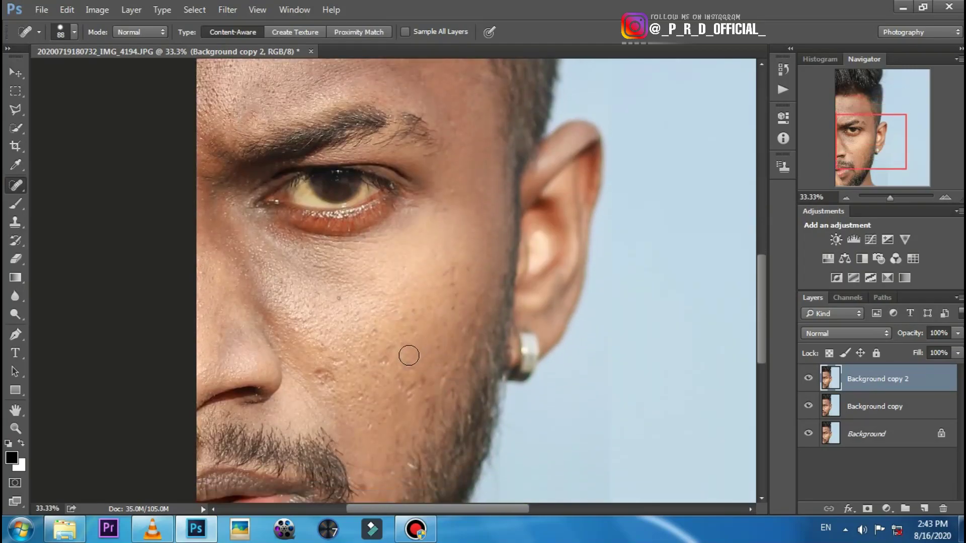
{"action": "left_click_drag", "start_coordinate": [382, 360], "coordinate": [420, 390]}
{"action": "left_click", "coordinate": [399, 375]}
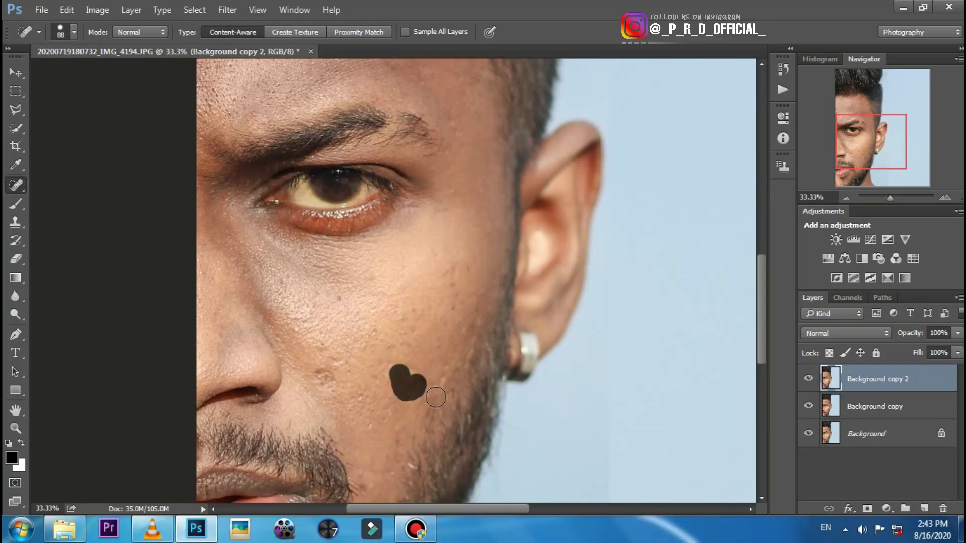
{"action": "left_click", "coordinate": [385, 343]}
{"action": "scroll", "coordinate": [383, 448], "scroll_direction": "down", "scroll_amount": 2}
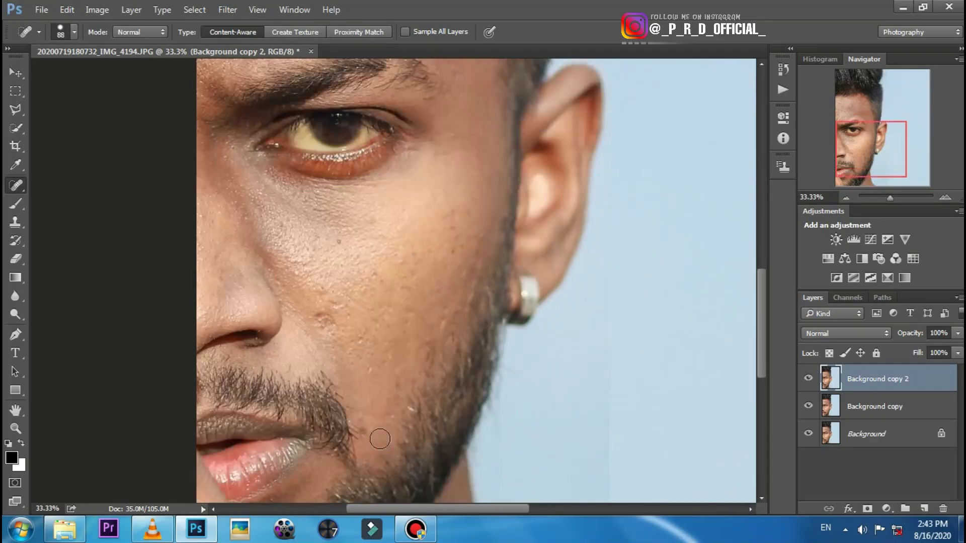
{"action": "left_click", "coordinate": [366, 431]}
- Heal the remaining spots under the eye, beside the nose and on the cheek, then zoom out
{"action": "left_click", "coordinate": [280, 221]}
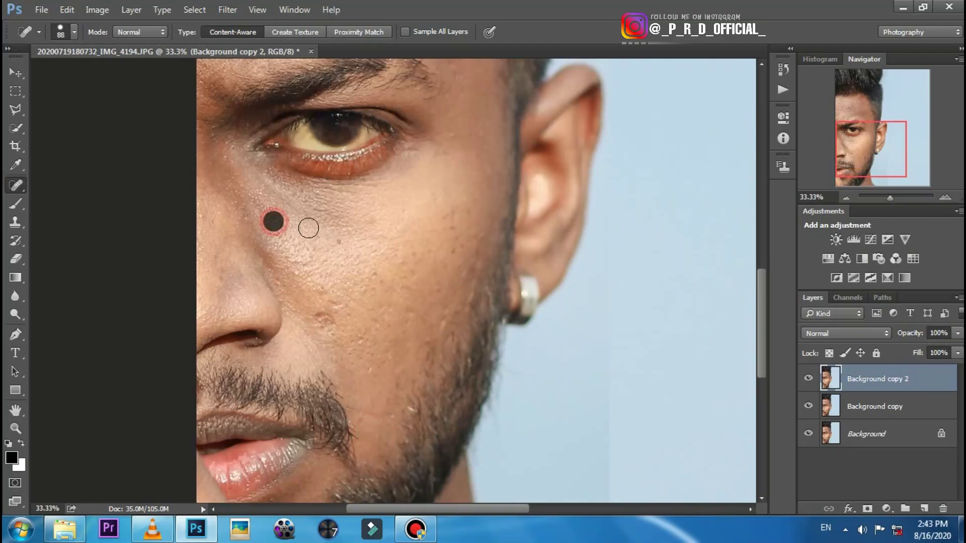
{"action": "left_click", "coordinate": [338, 241]}
{"action": "scroll", "coordinate": [428, 252], "scroll_direction": "up", "scroll_amount": 1}
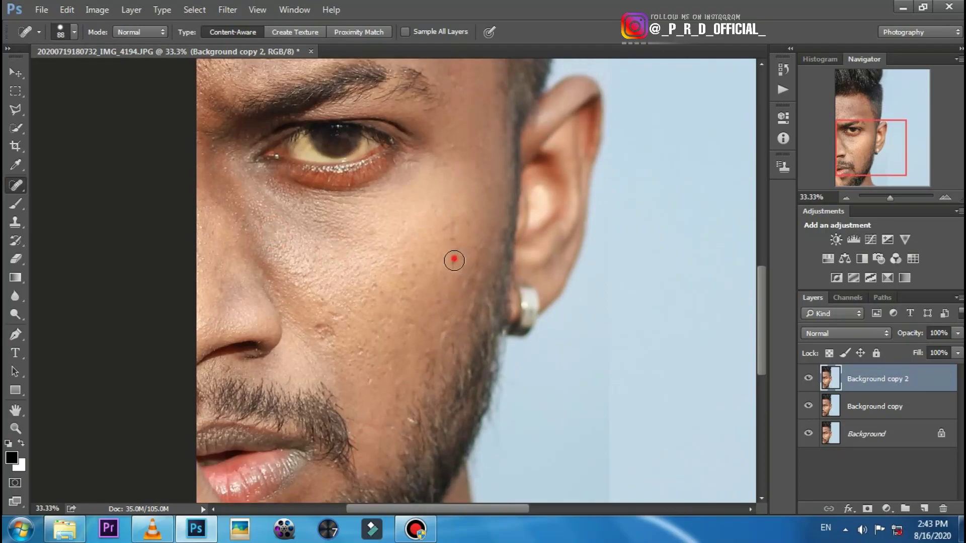
{"action": "left_click", "coordinate": [453, 258]}
{"action": "scroll", "coordinate": [302, 260], "scroll_direction": "up", "scroll_amount": 2}
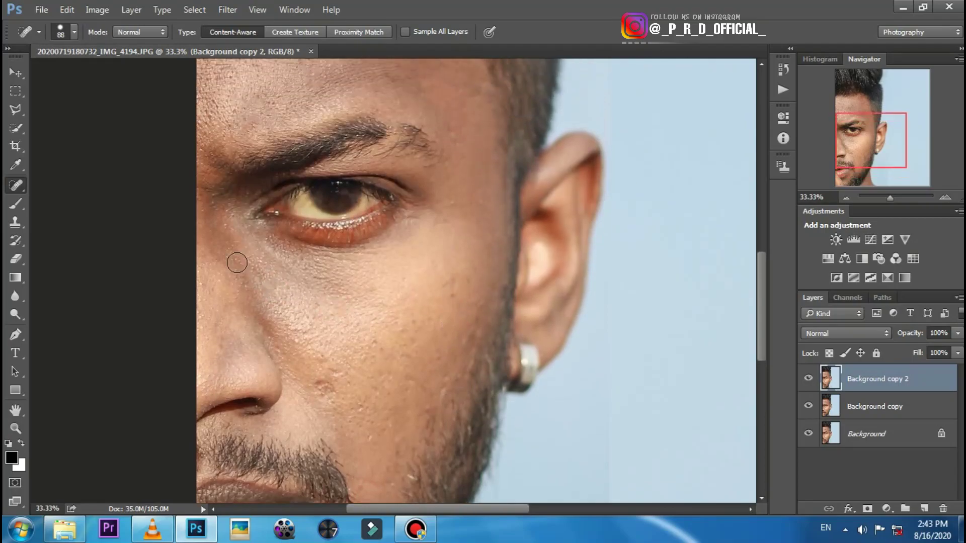
{"action": "left_click", "coordinate": [211, 295]}
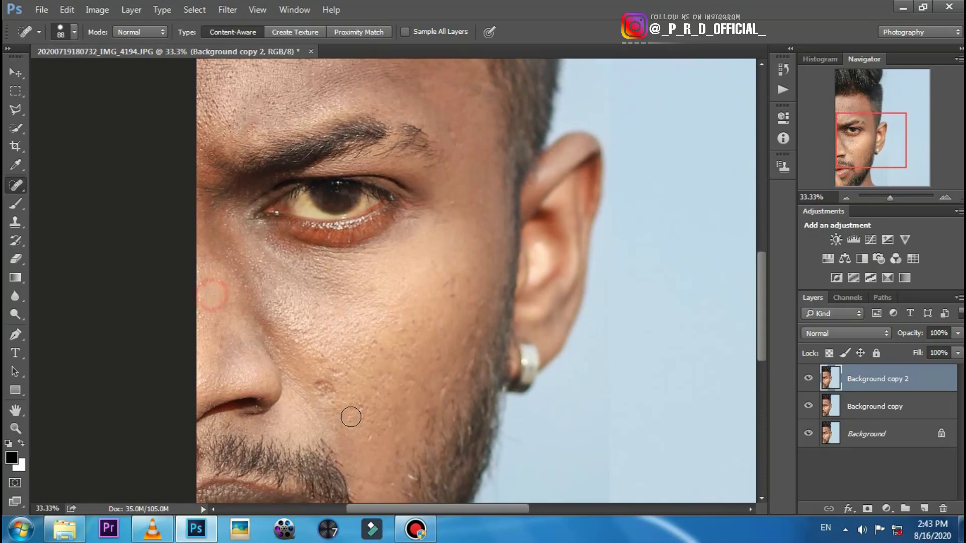
{"action": "left_click", "coordinate": [437, 386]}
{"action": "scroll", "coordinate": [437, 387], "scroll_direction": "up", "scroll_amount": 2}
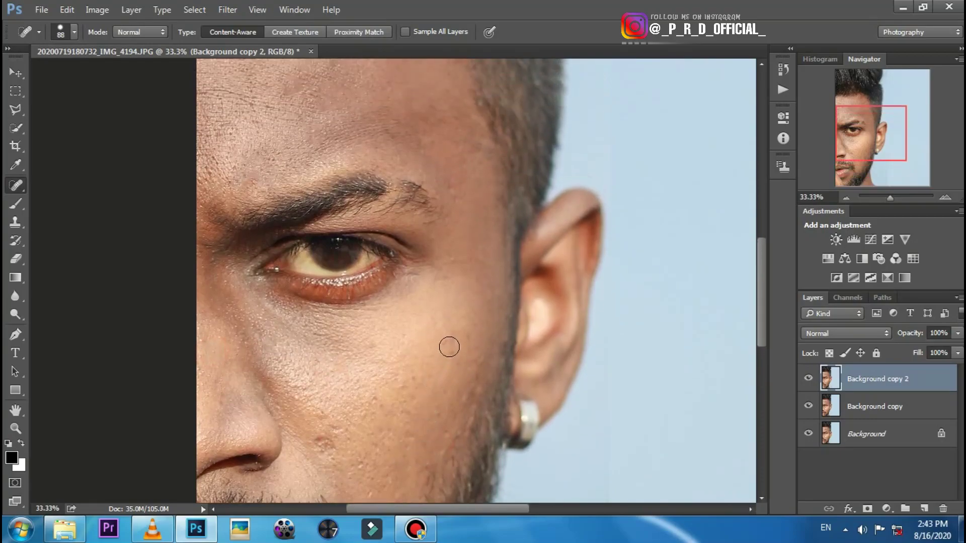
{"action": "left_click_drag", "start_coordinate": [450, 348], "coordinate": [449, 359]}
{"action": "scroll", "coordinate": [456, 387], "scroll_direction": "up", "scroll_amount": 2}
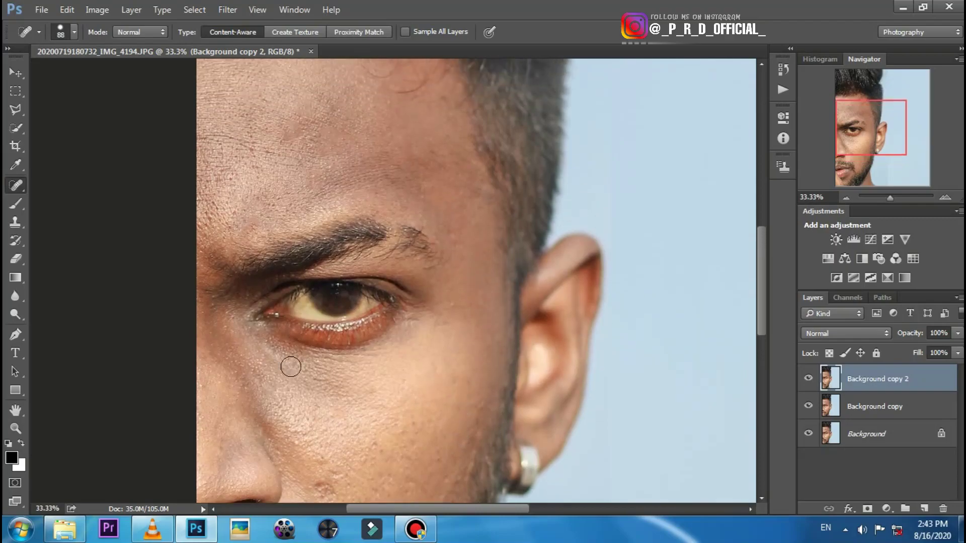
{"action": "left_click", "coordinate": [213, 292]}
{"action": "left_click", "coordinate": [845, 198]}
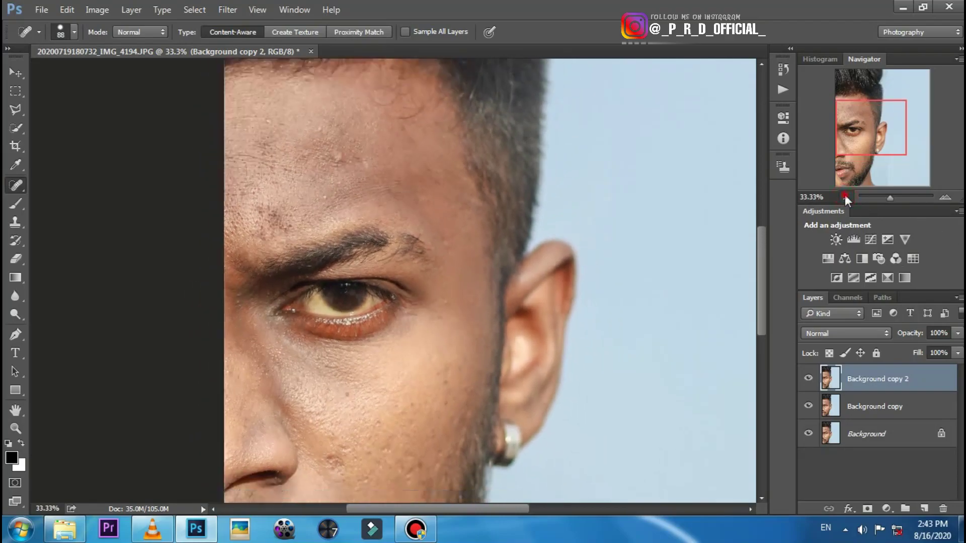
{"action": "left_click", "coordinate": [846, 197]}
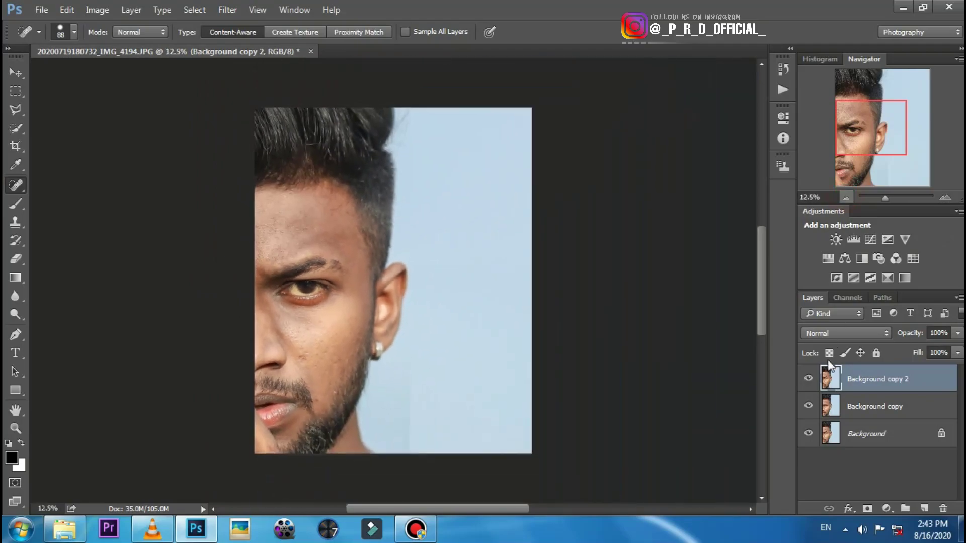
- Compare the retouch, then merge both healed copies down into the Background layer
{"action": "left_click", "coordinate": [809, 379]}
{"action": "left_click", "coordinate": [809, 379]}
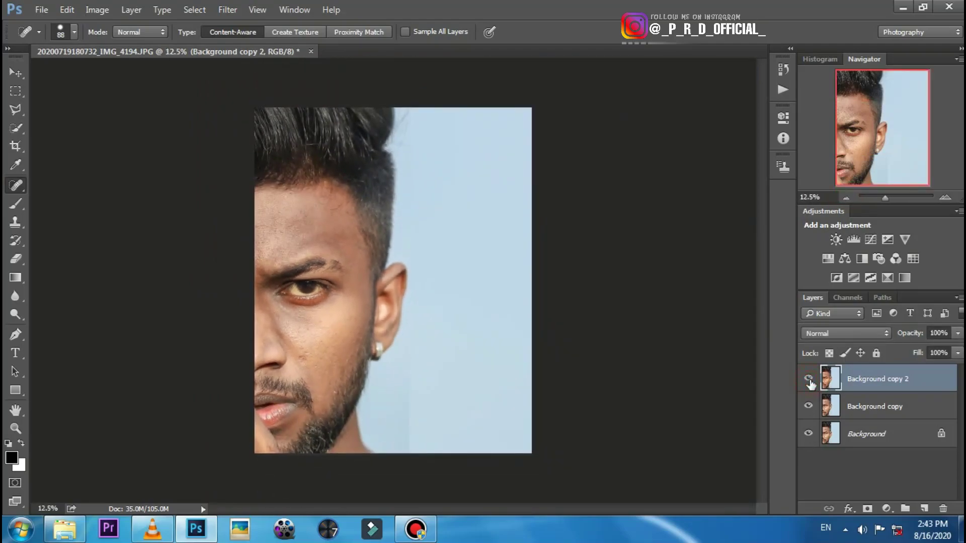
{"action": "right_click", "coordinate": [895, 379]}
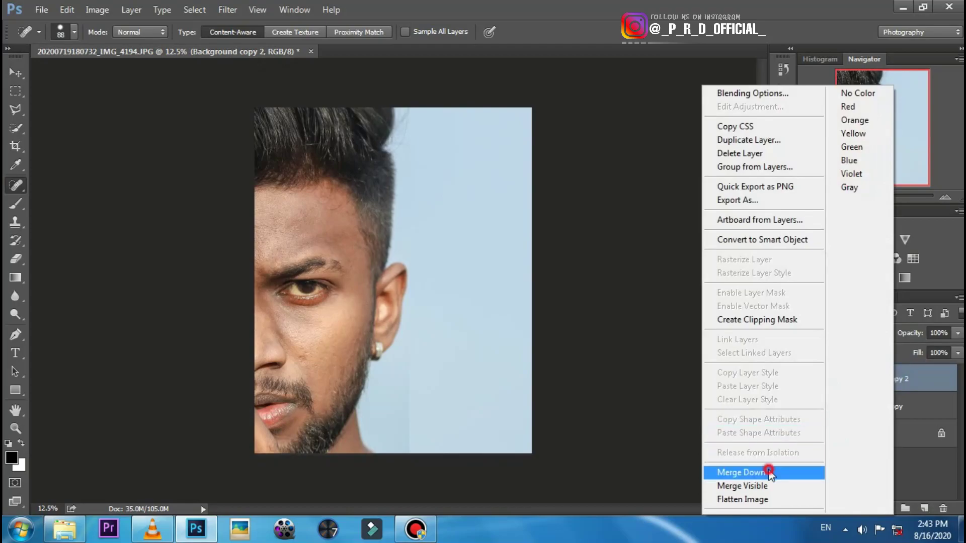
{"action": "left_click", "coordinate": [767, 471]}
{"action": "right_click", "coordinate": [896, 379]}
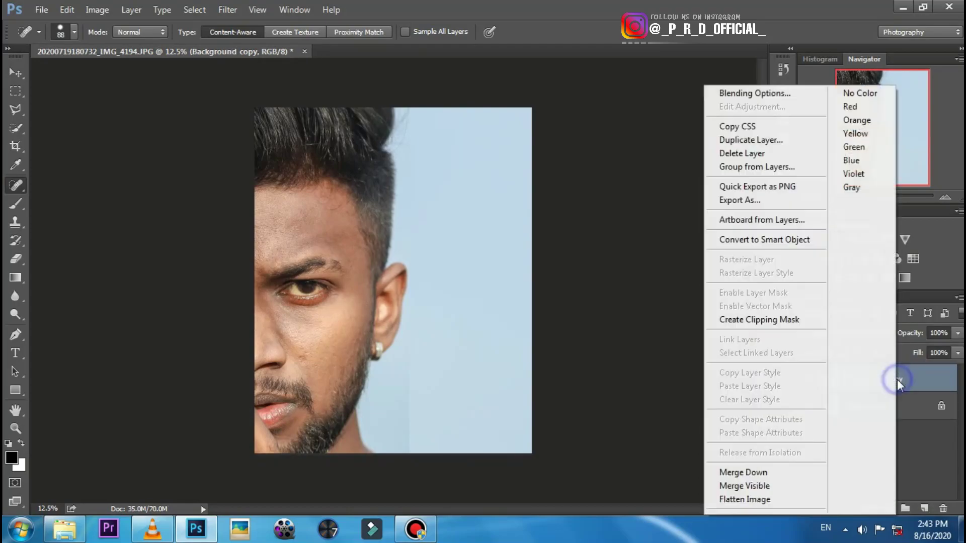
{"action": "left_click", "coordinate": [757, 474]}
{"action": "left_click", "coordinate": [417, 530]}
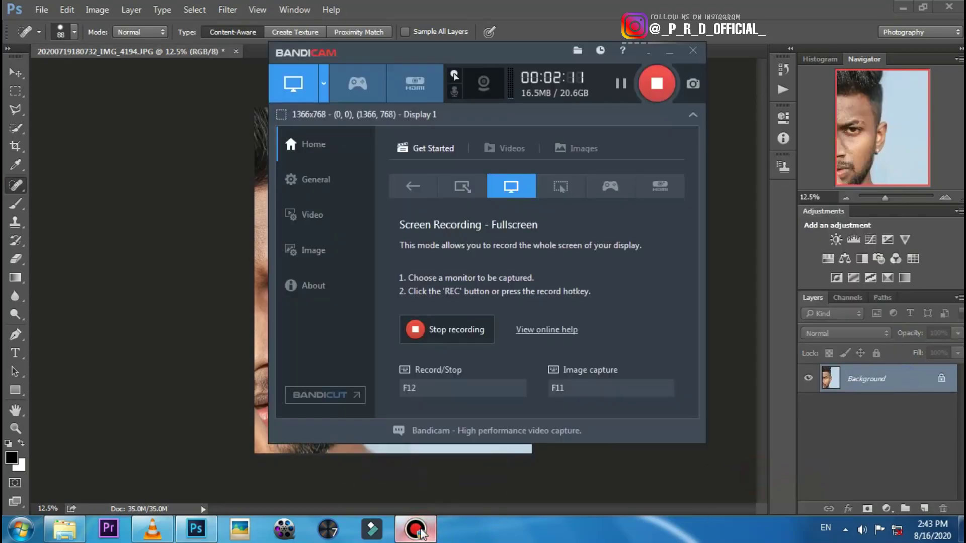
{"action": "left_click", "coordinate": [419, 530]}
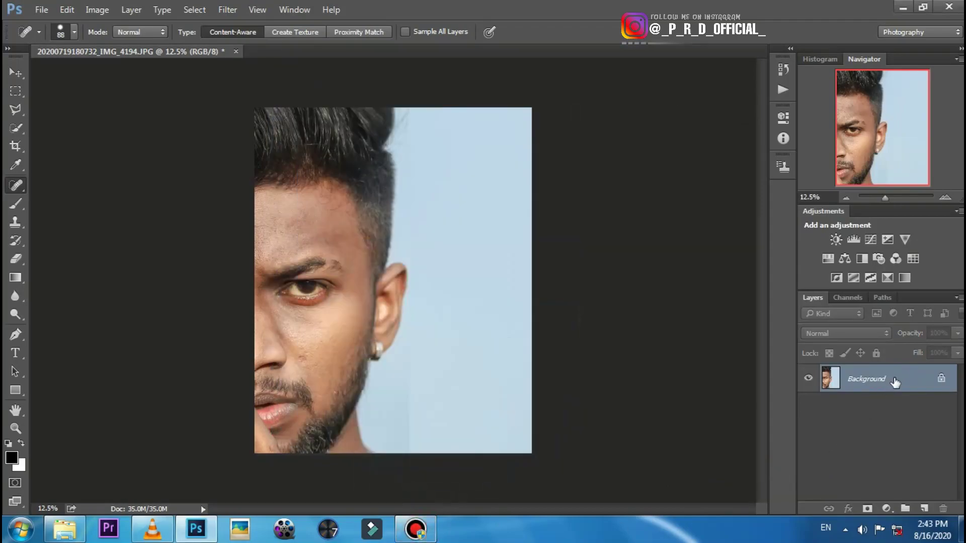
- Duplicate the Background layer twice
{"action": "left_click_drag", "start_coordinate": [896, 382], "coordinate": [926, 508]}
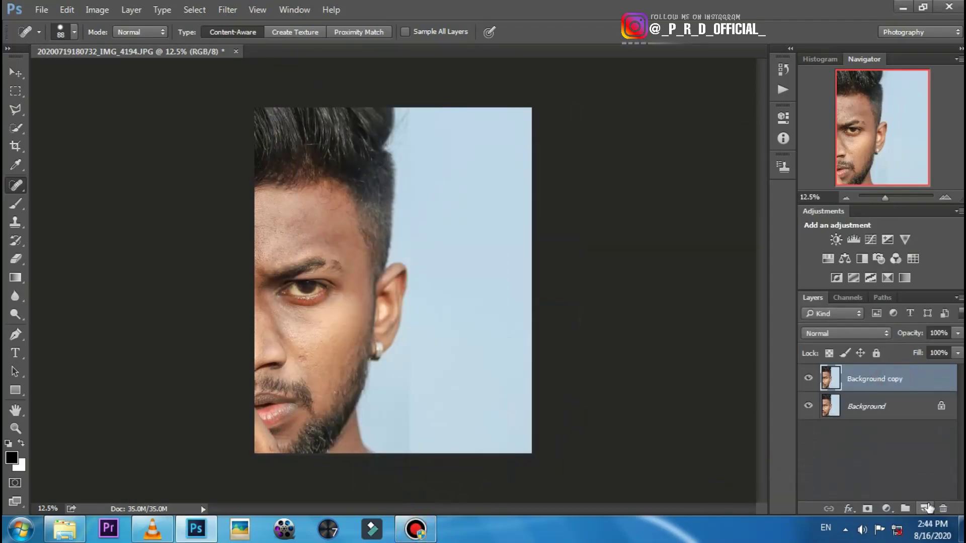
{"action": "left_click_drag", "start_coordinate": [909, 379], "coordinate": [925, 508]}
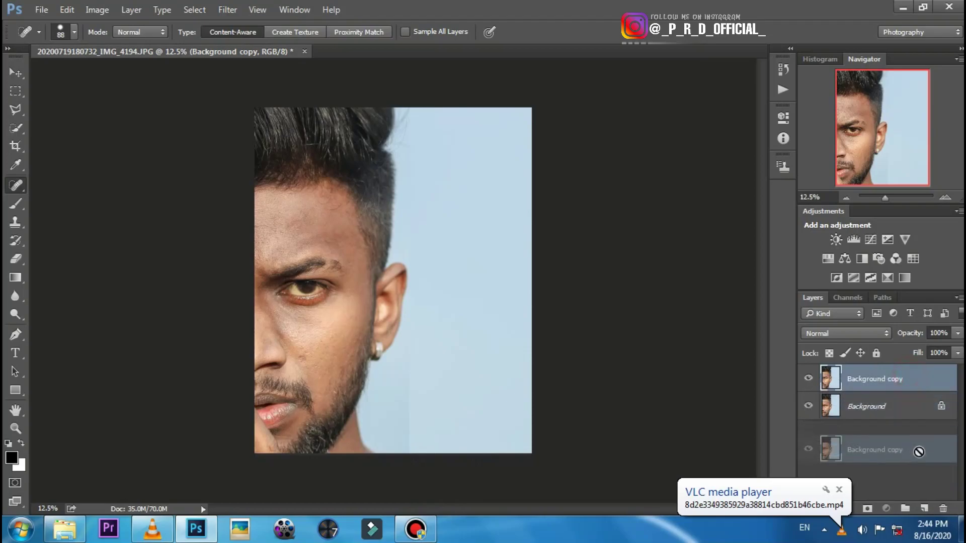
{"action": "left_click", "coordinate": [844, 490]}
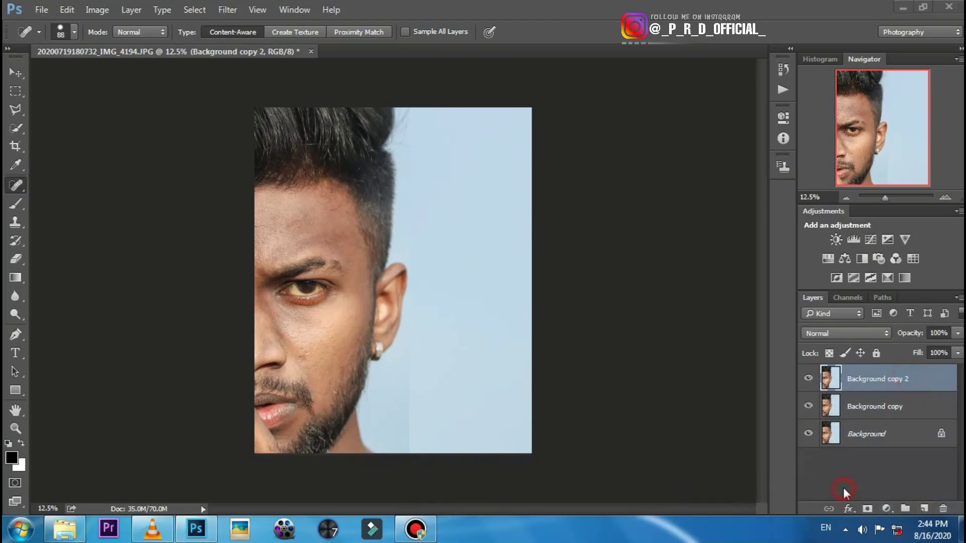
- Apply a High Pass filter with a 1.7-pixel radius to the top copy
{"action": "left_click", "coordinate": [227, 14]}
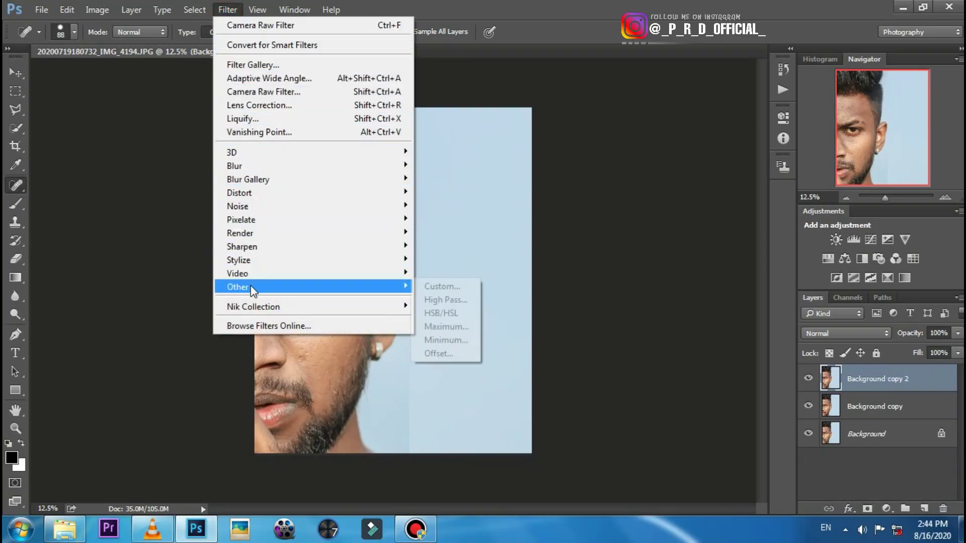
{"action": "mouse_move", "coordinate": [237, 287]}
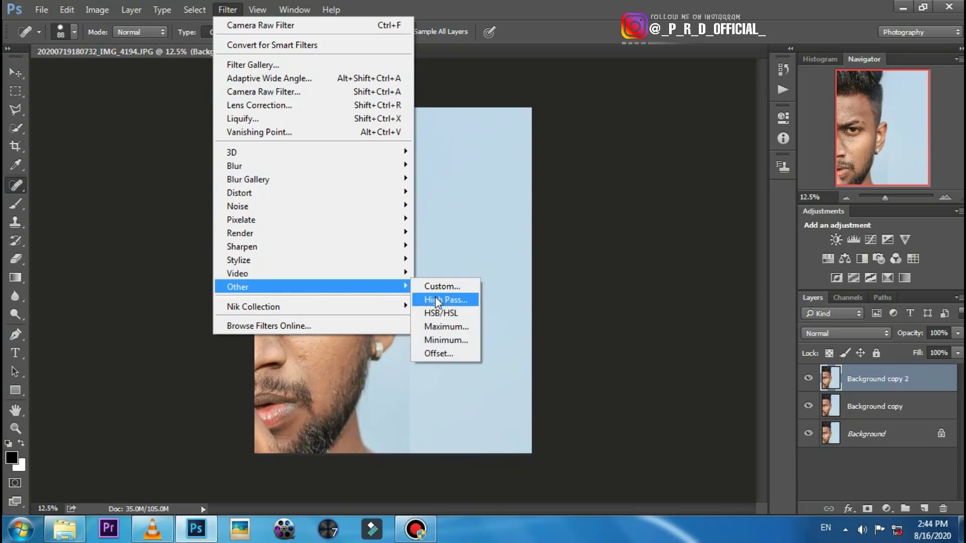
{"action": "left_click", "coordinate": [468, 300]}
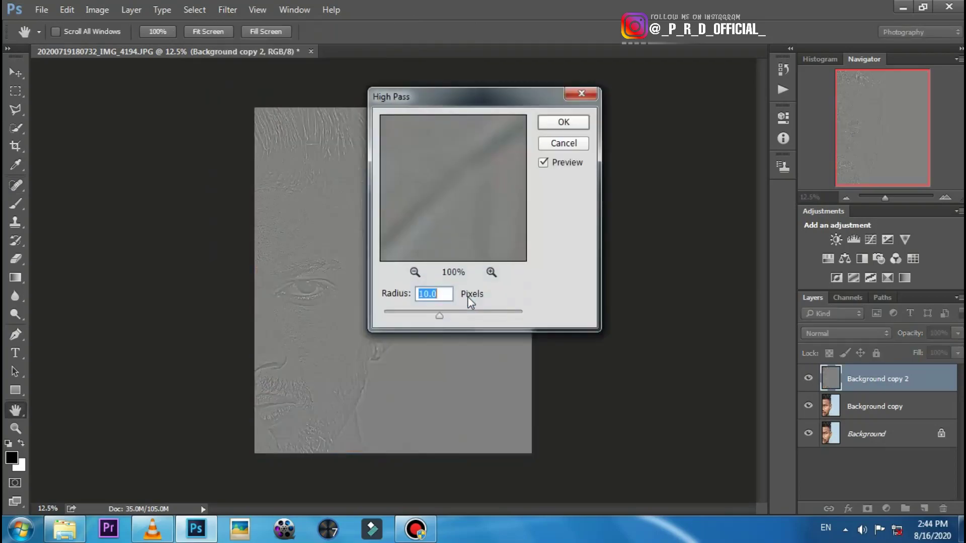
{"action": "left_click_drag", "start_coordinate": [435, 95], "coordinate": [578, 87]}
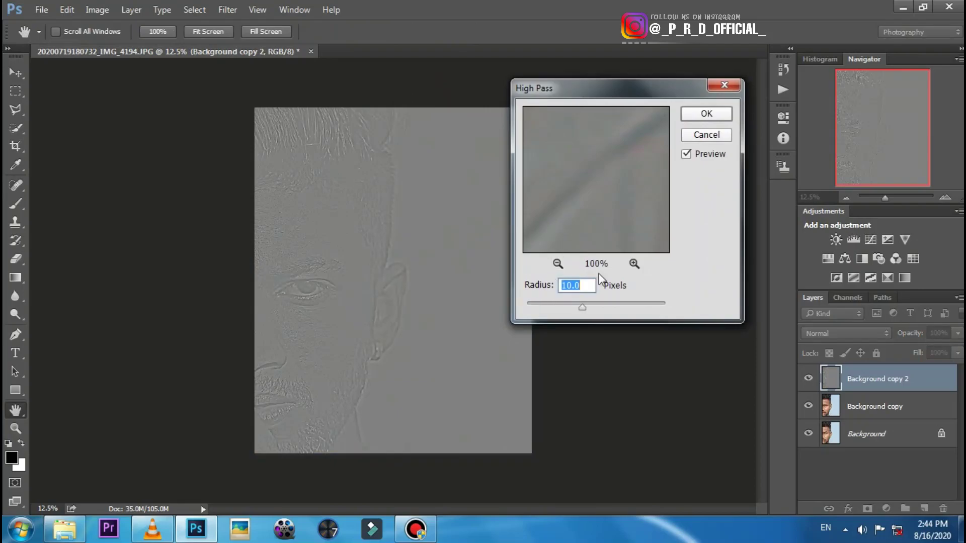
{"action": "left_click", "coordinate": [536, 303]}
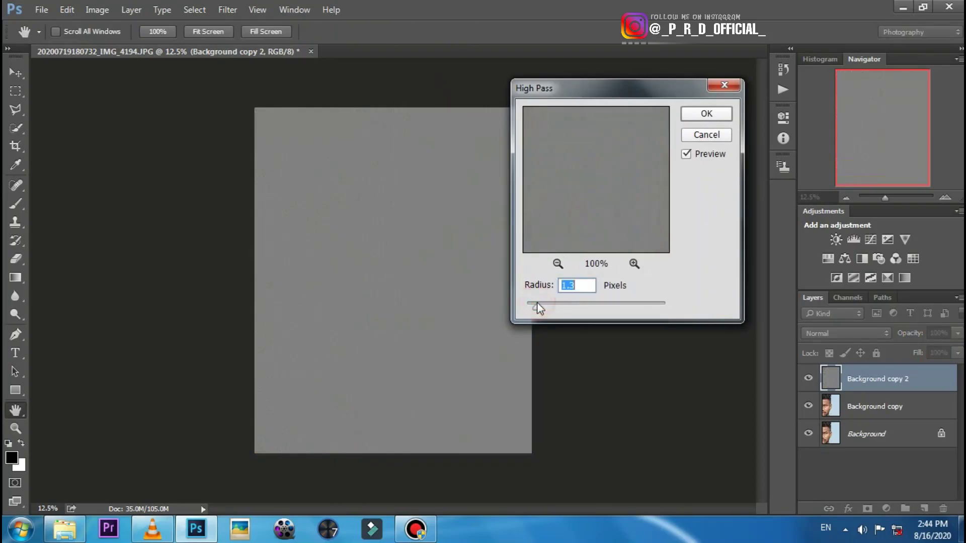
{"action": "left_click", "coordinate": [540, 304]}
{"action": "left_click", "coordinate": [558, 264]}
{"action": "left_click", "coordinate": [558, 264]}
{"action": "left_click", "coordinate": [584, 224]}
{"action": "mouse_move", "coordinate": [584, 224]}
{"action": "left_mouse_down"}
{"action": "mouse_move", "coordinate": [560, 222]}
{"action": "mouse_move", "coordinate": [666, 172]}
{"action": "left_mouse_up"}
{"action": "left_click", "coordinate": [694, 162]}
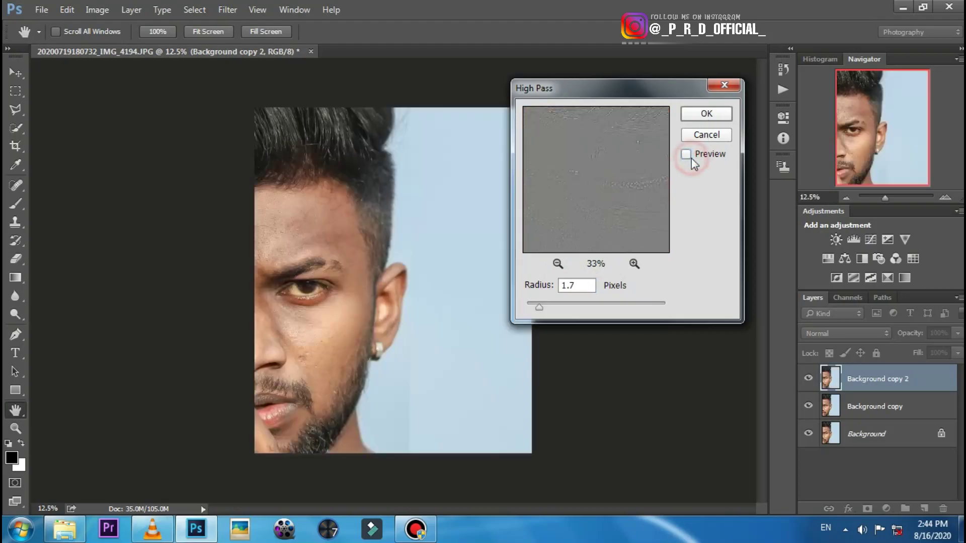
{"action": "left_click", "coordinate": [706, 115]}
{"action": "key", "text": "j"}
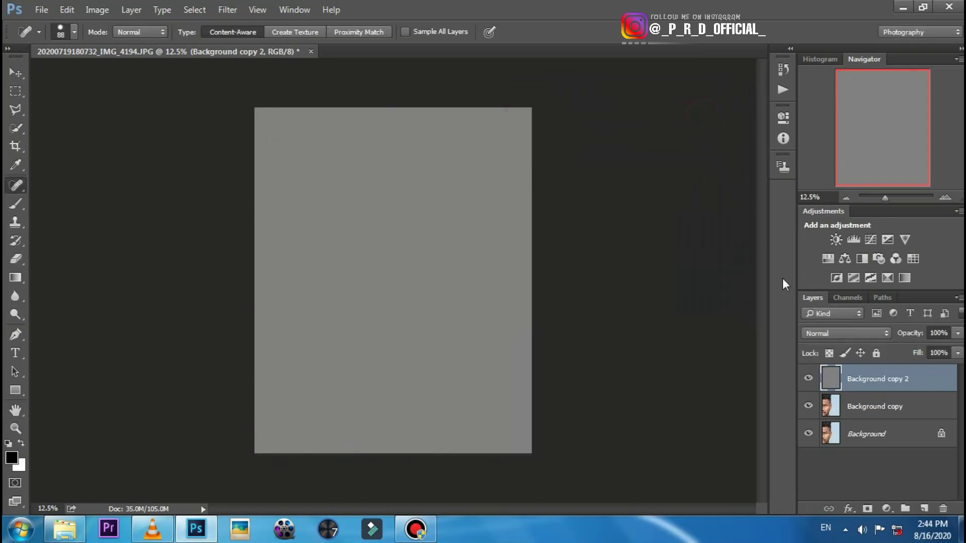
- Set Background copy 2's blend mode to Linear Light and zoom in to 50% on the eye
{"action": "left_click", "coordinate": [820, 326]}
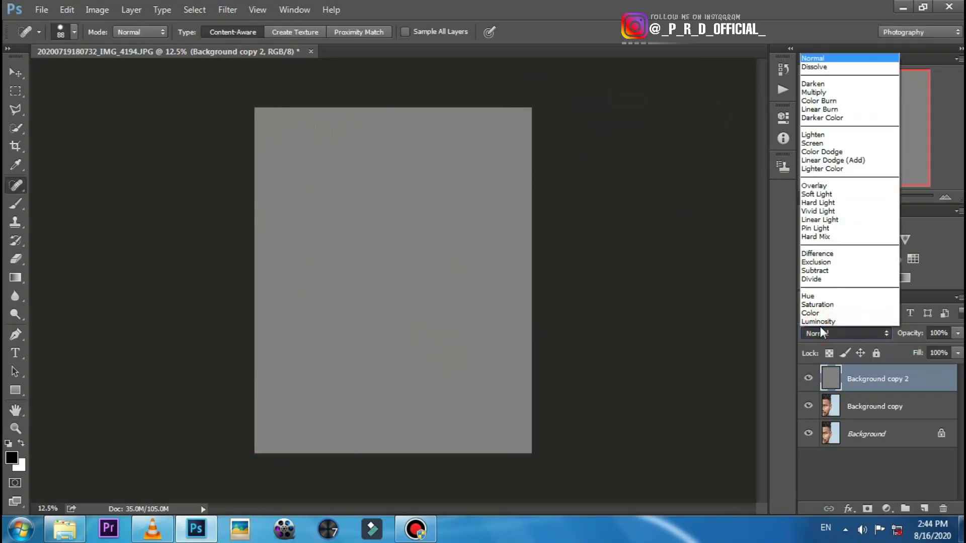
{"action": "left_click", "coordinate": [831, 221]}
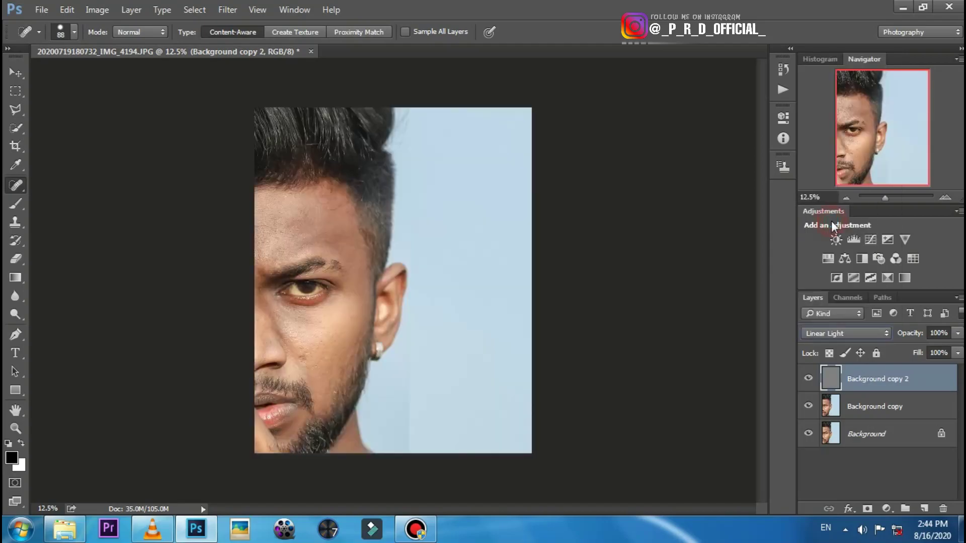
{"action": "left_click", "coordinate": [948, 197]}
{"action": "left_click", "coordinate": [948, 198]}
{"action": "left_click_drag", "start_coordinate": [865, 150], "coordinate": [861, 143]}
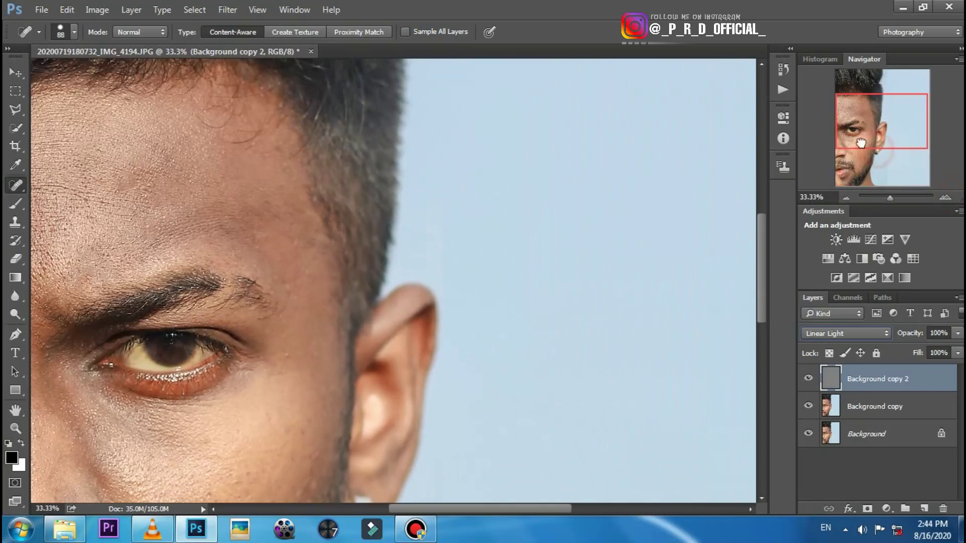
{"action": "left_click", "coordinate": [945, 197]}
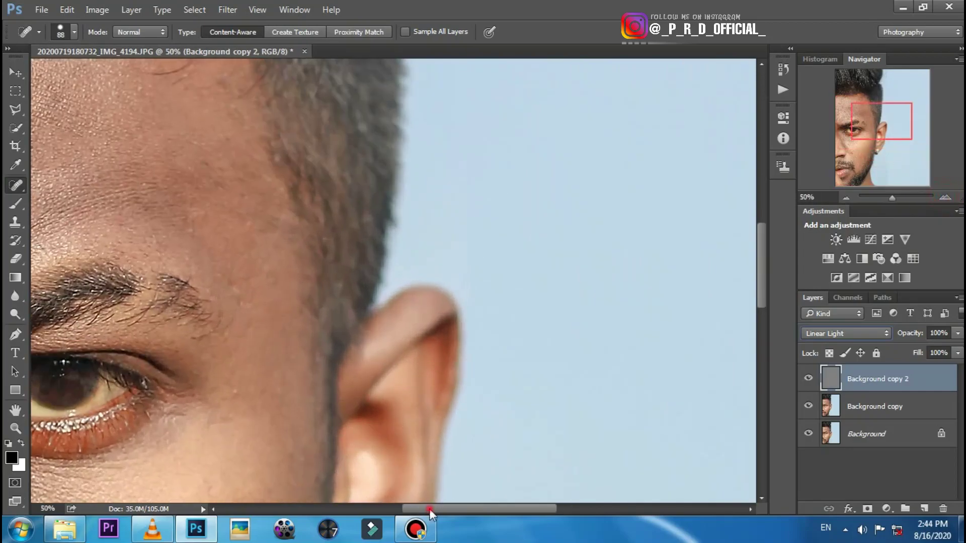
{"action": "left_click_drag", "start_coordinate": [430, 509], "coordinate": [381, 509]}
- Compare other blend modes and sharpening on/off, keep Linear Light, then select Background copy
{"action": "key", "text": "Down"}
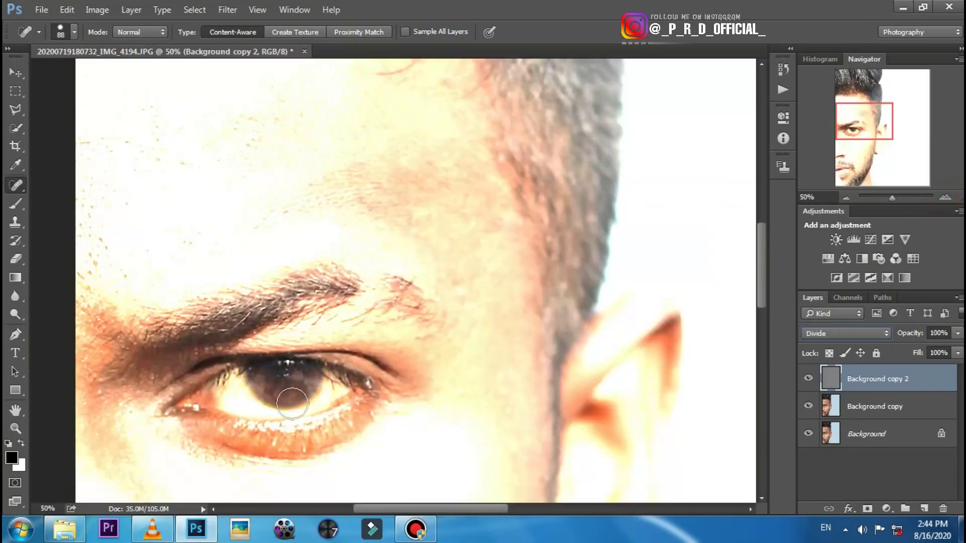
{"action": "key", "text": "Up"}
{"action": "key", "text": "Up"}
{"action": "key", "text": "Up"}
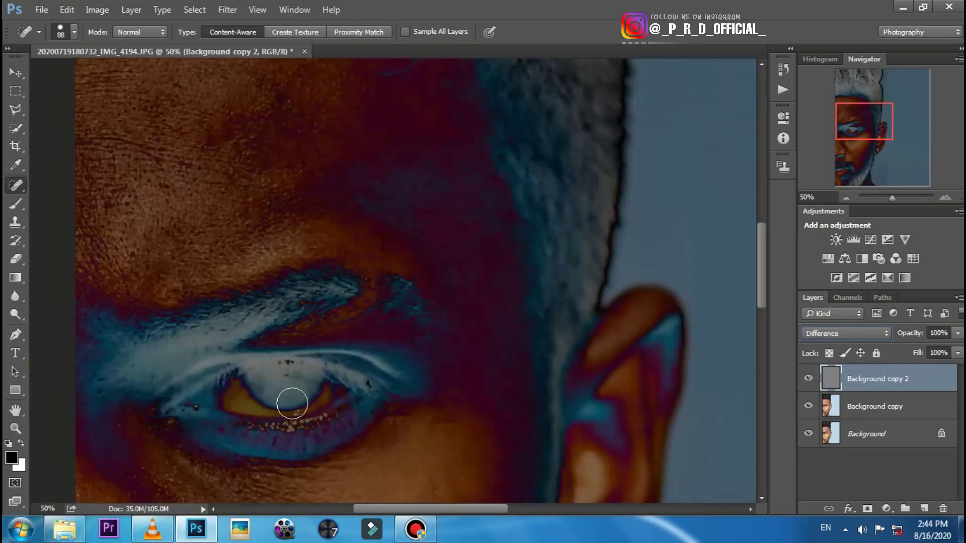
{"action": "key", "text": "Up"}
{"action": "key", "text": "Up"}
{"action": "key", "text": "Up"}
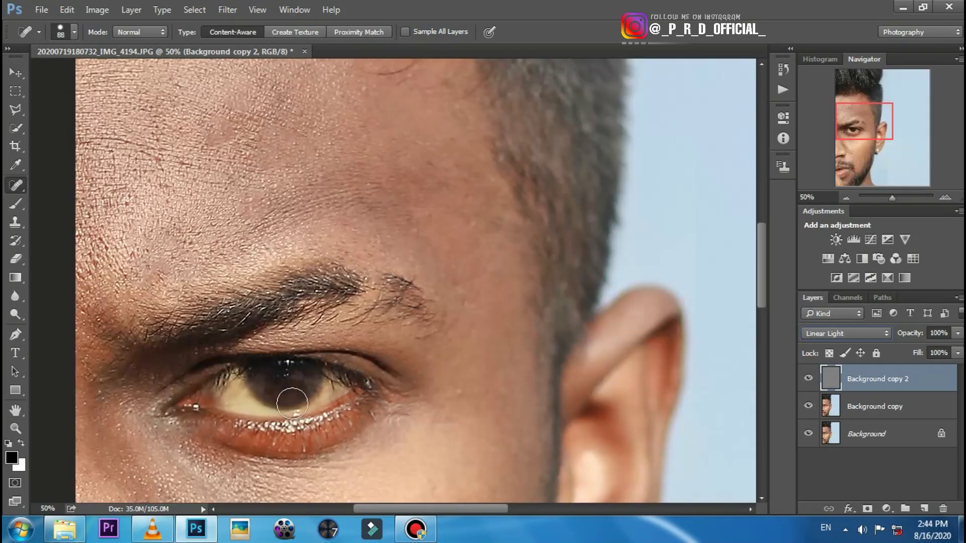
{"action": "left_click", "coordinate": [801, 378]}
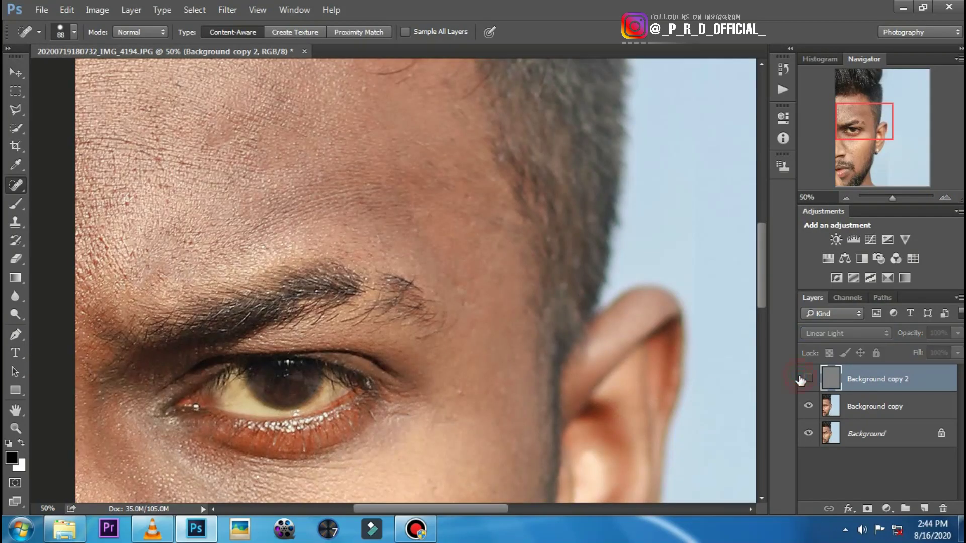
{"action": "left_click", "coordinate": [801, 378]}
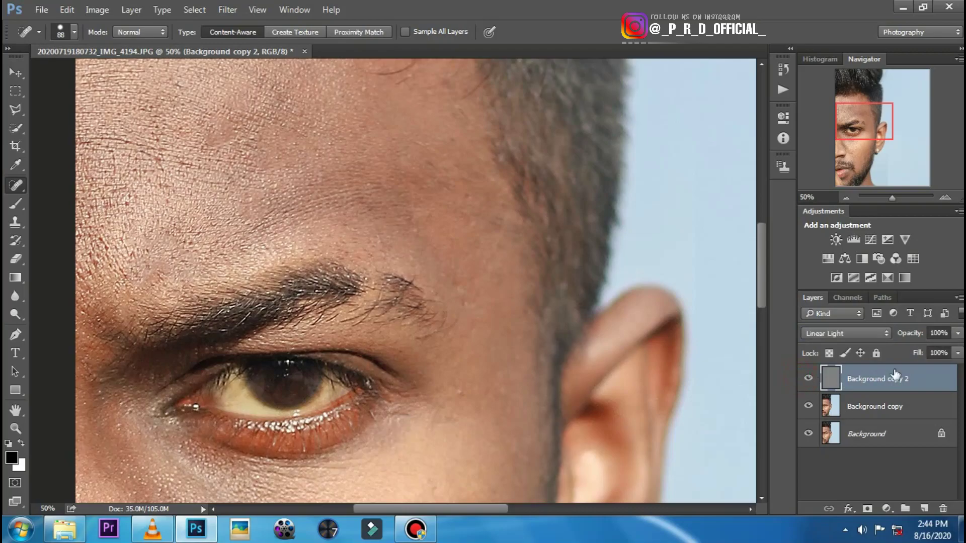
{"action": "left_click", "coordinate": [899, 418]}
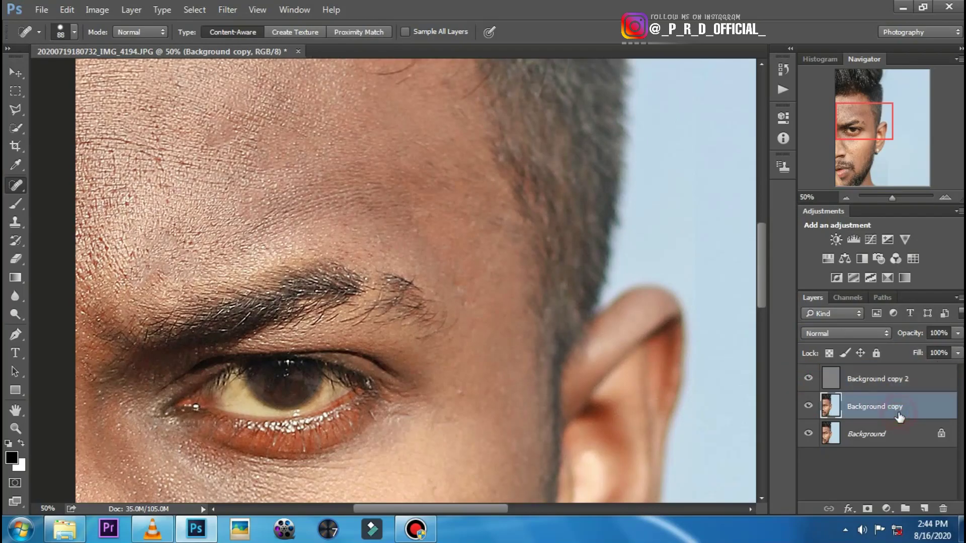
- Select the Mixer Brush with a soft 297 px brush at 20% wet, load, mix and flow
{"action": "left_click", "coordinate": [840, 198]}
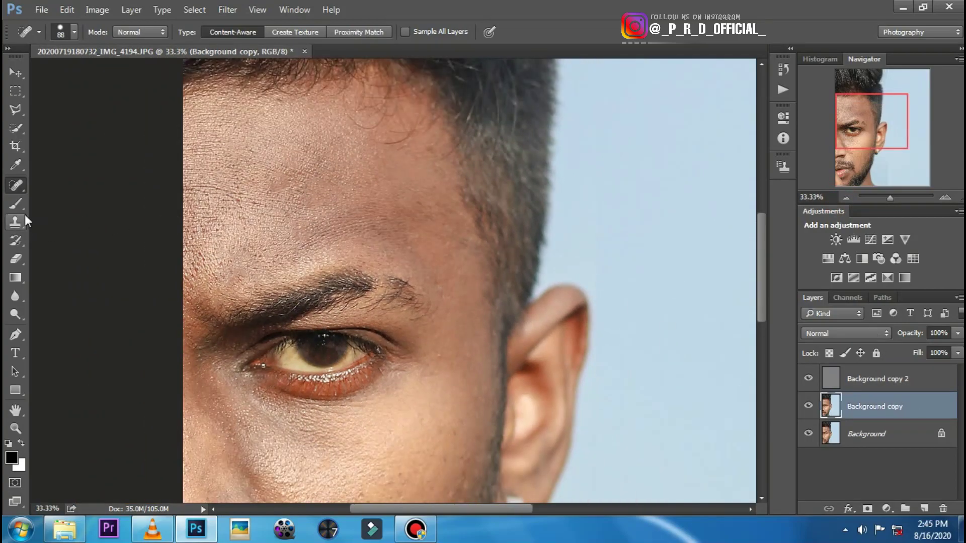
{"action": "left_click", "coordinate": [18, 205]}
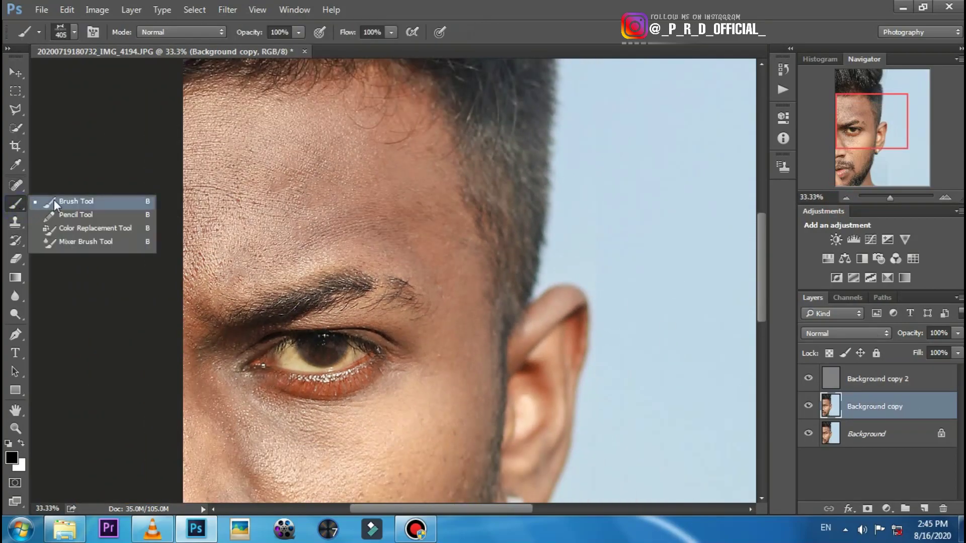
{"action": "left_click", "coordinate": [89, 244]}
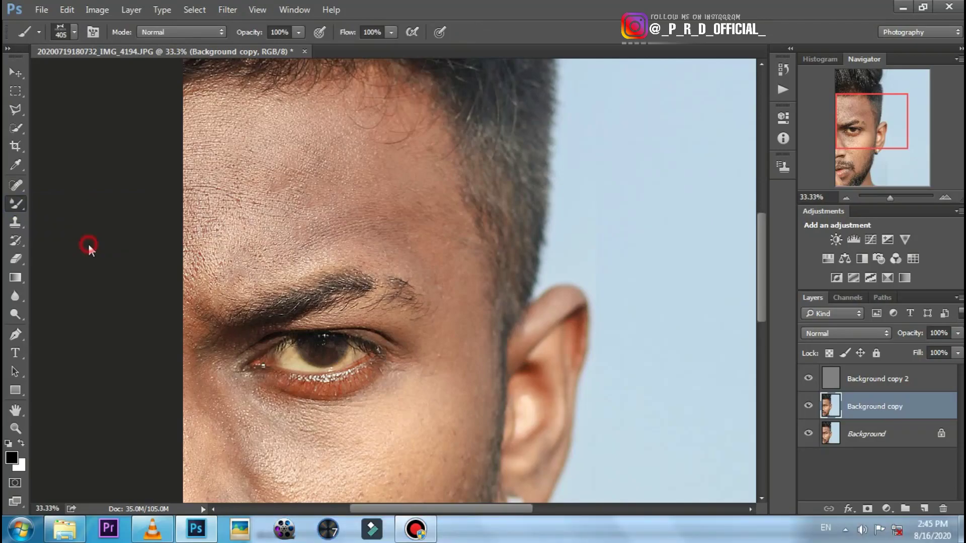
{"action": "right_click", "coordinate": [380, 216]}
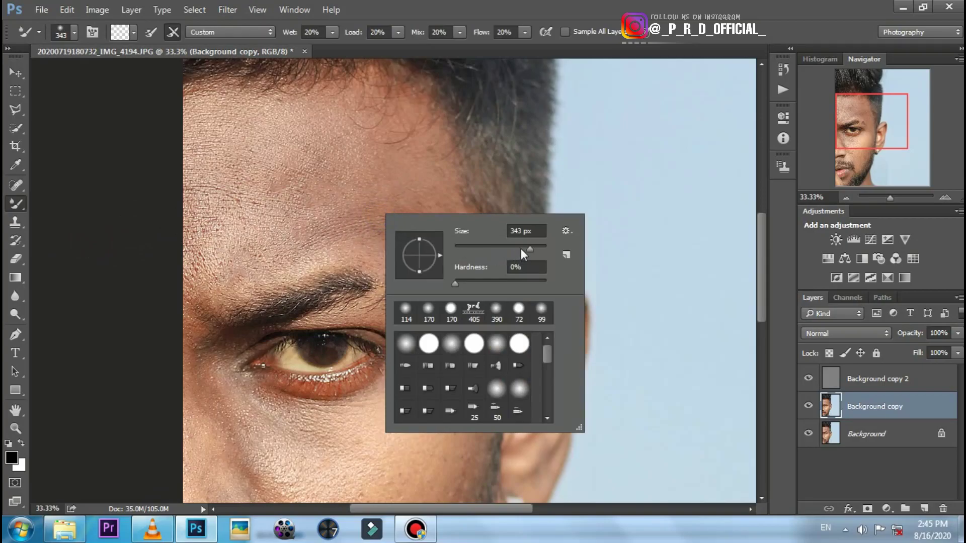
{"action": "left_click", "coordinate": [210, 286]}
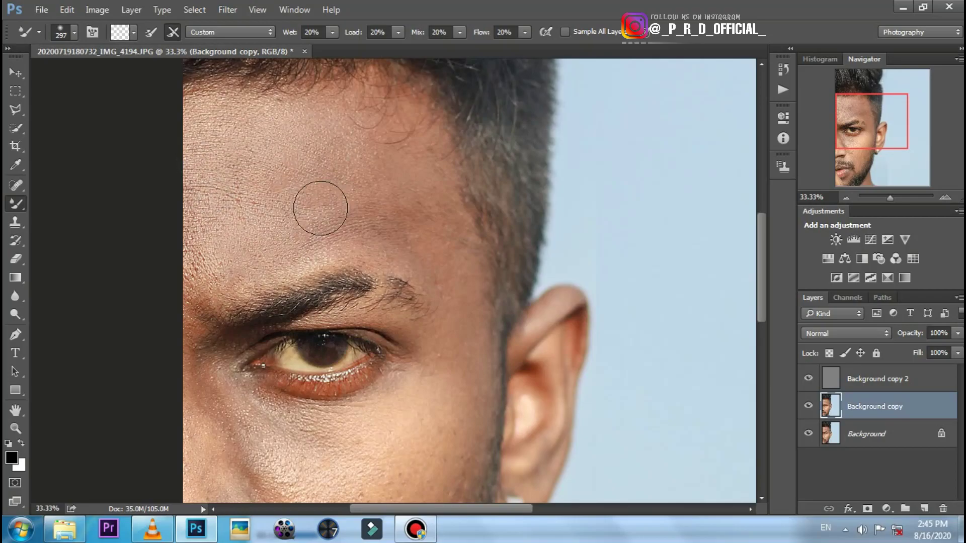
- Smooth the skin across the forehead with the mixer brush
{"action": "scroll", "coordinate": [319, 204], "scroll_direction": "up", "scroll_amount": 1}
{"action": "mouse_move", "coordinate": [317, 249]}
{"action": "left_mouse_down"}
{"action": "mouse_move", "coordinate": [392, 277]}
{"action": "mouse_move", "coordinate": [355, 189]}
{"action": "left_mouse_up"}
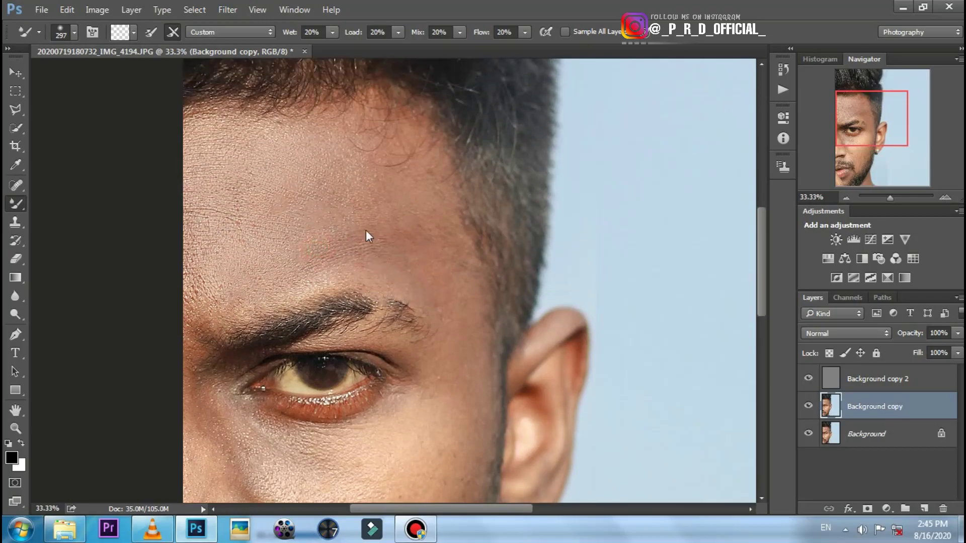
{"action": "left_click", "coordinate": [209, 200]}
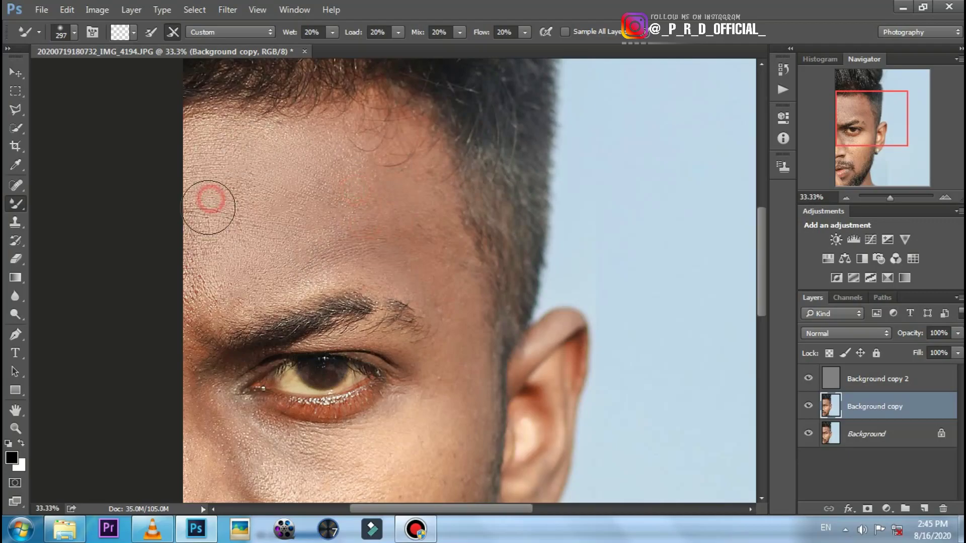
{"action": "left_click_drag", "start_coordinate": [327, 224], "coordinate": [406, 246]}
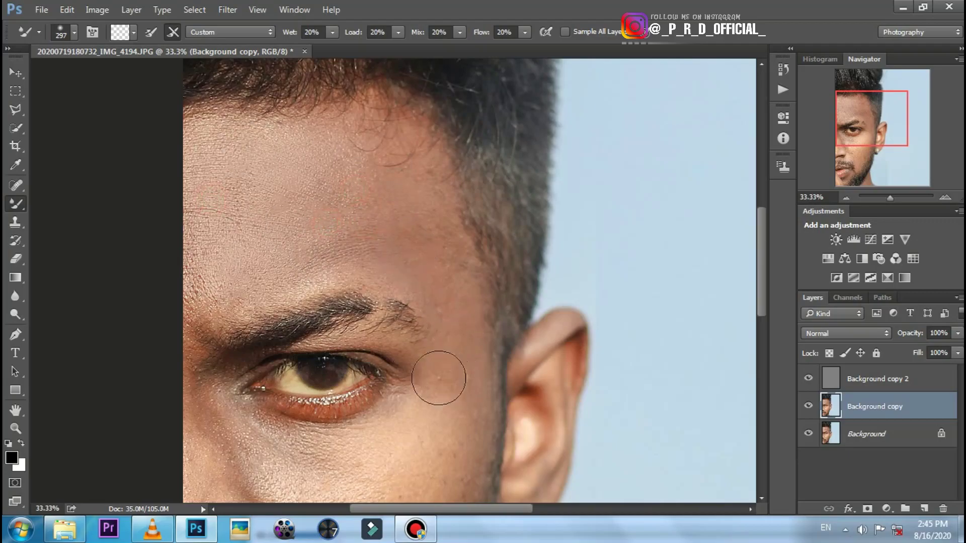
- Blend the cheek and under-eye skin toward the jaw and nose
{"action": "scroll", "coordinate": [403, 375], "scroll_direction": "down", "scroll_amount": 3}
{"action": "scroll", "coordinate": [376, 371], "scroll_direction": "down", "scroll_amount": 2}
{"action": "left_click", "coordinate": [421, 239]}
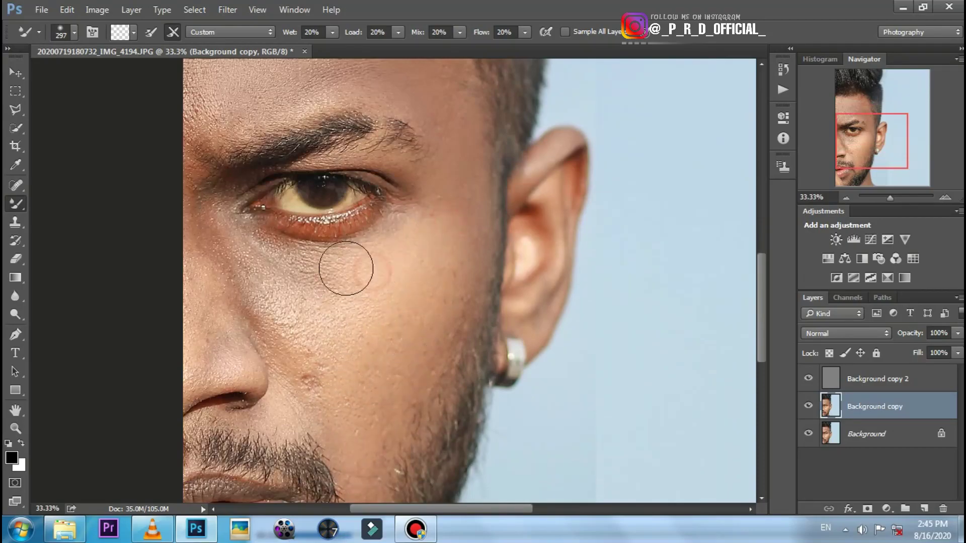
{"action": "mouse_move", "coordinate": [349, 264]}
{"action": "left_mouse_down"}
{"action": "mouse_move", "coordinate": [258, 249]}
{"action": "mouse_move", "coordinate": [188, 320]}
{"action": "left_mouse_up"}
{"action": "left_click_drag", "start_coordinate": [209, 224], "coordinate": [264, 274]}
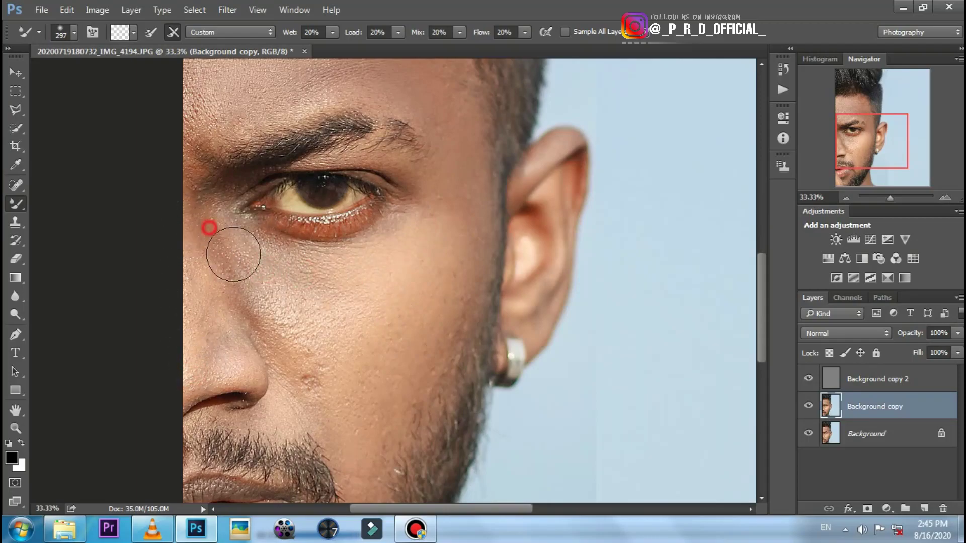
{"action": "mouse_move", "coordinate": [296, 321]}
{"action": "left_mouse_down"}
{"action": "mouse_move", "coordinate": [302, 404]}
{"action": "mouse_move", "coordinate": [355, 453]}
{"action": "mouse_move", "coordinate": [402, 328]}
{"action": "left_mouse_up"}
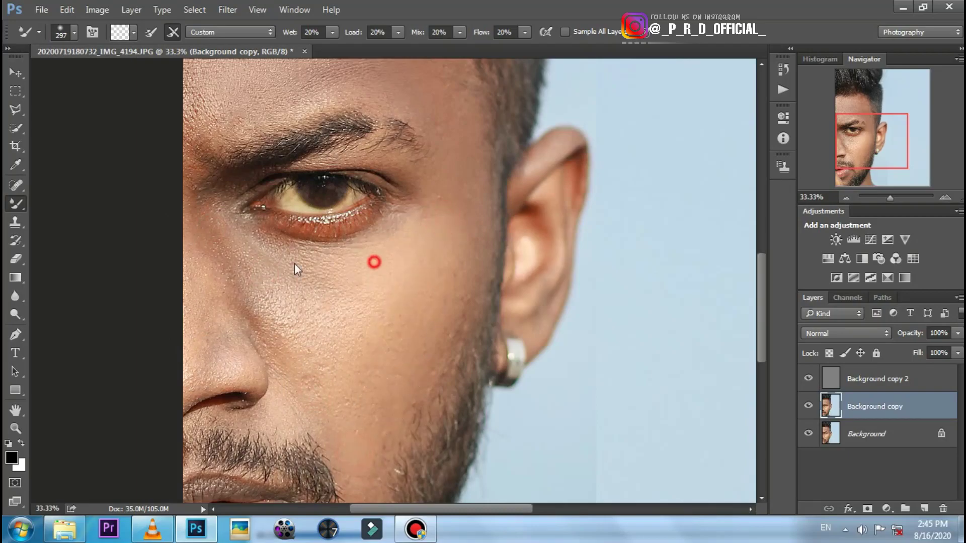
{"action": "left_click_drag", "start_coordinate": [373, 263], "coordinate": [282, 254]}
- Smooth the jaw and neck, with touch-up passes under the eye and forehead
{"action": "left_click_drag", "start_coordinate": [298, 319], "coordinate": [317, 403]}
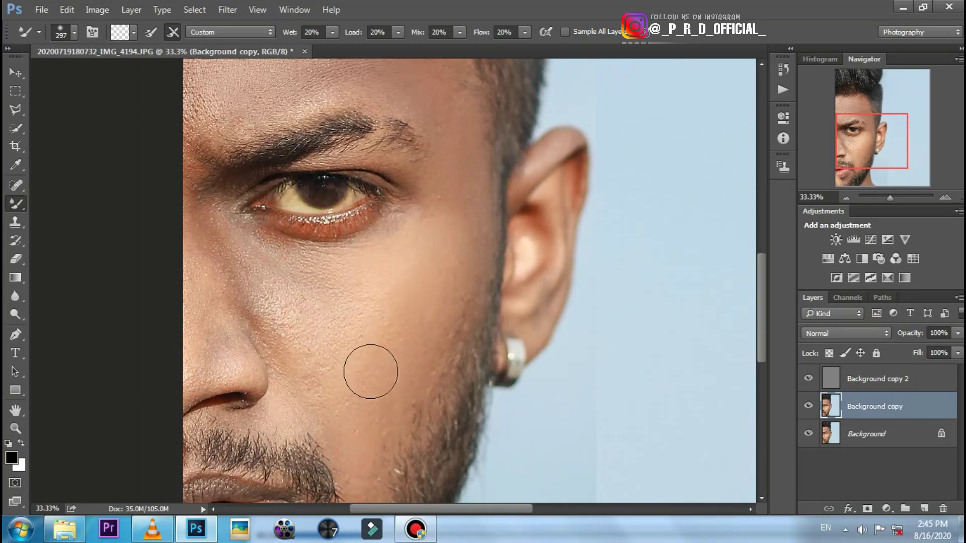
{"action": "scroll", "coordinate": [370, 371], "scroll_direction": "down", "scroll_amount": 3}
{"action": "mouse_move", "coordinate": [356, 352]}
{"action": "left_mouse_down"}
{"action": "mouse_move", "coordinate": [354, 365]}
{"action": "mouse_move", "coordinate": [259, 422]}
{"action": "left_mouse_up"}
{"action": "scroll", "coordinate": [355, 366], "scroll_direction": "down", "scroll_amount": 2}
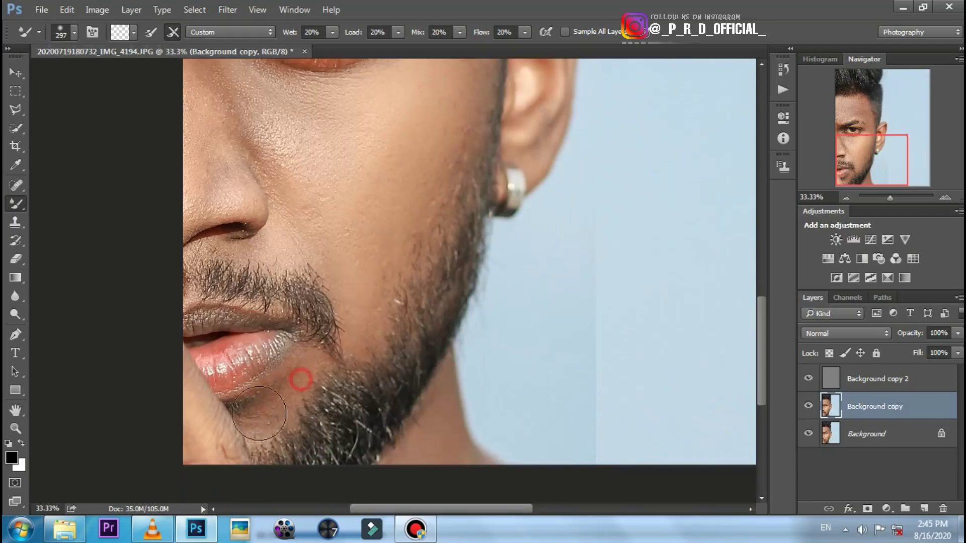
{"action": "left_click_drag", "start_coordinate": [439, 431], "coordinate": [418, 467]}
{"action": "scroll", "coordinate": [320, 298], "scroll_direction": "up", "scroll_amount": 3}
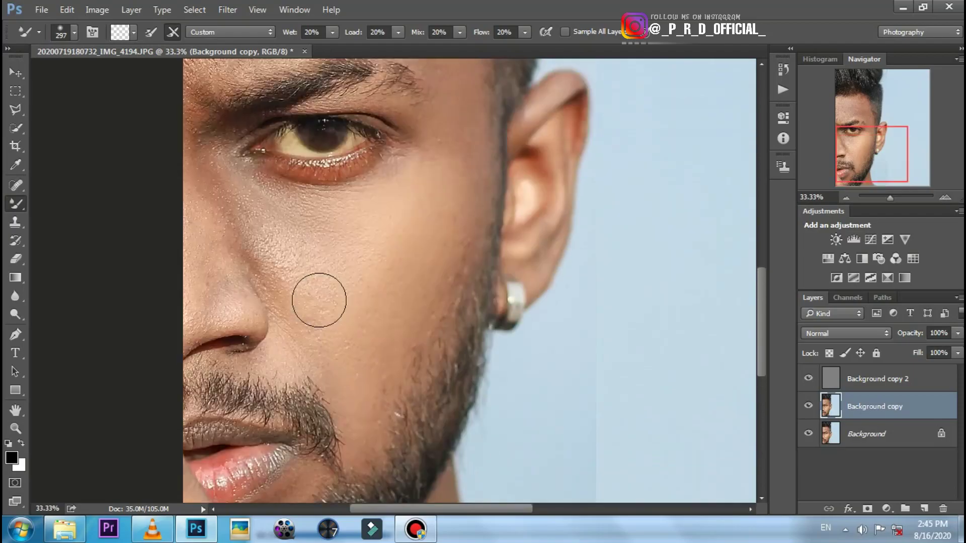
{"action": "scroll", "coordinate": [241, 263], "scroll_direction": "up", "scroll_amount": 1}
{"action": "left_click_drag", "start_coordinate": [236, 264], "coordinate": [226, 244]}
{"action": "scroll", "coordinate": [345, 349], "scroll_direction": "up", "scroll_amount": 2}
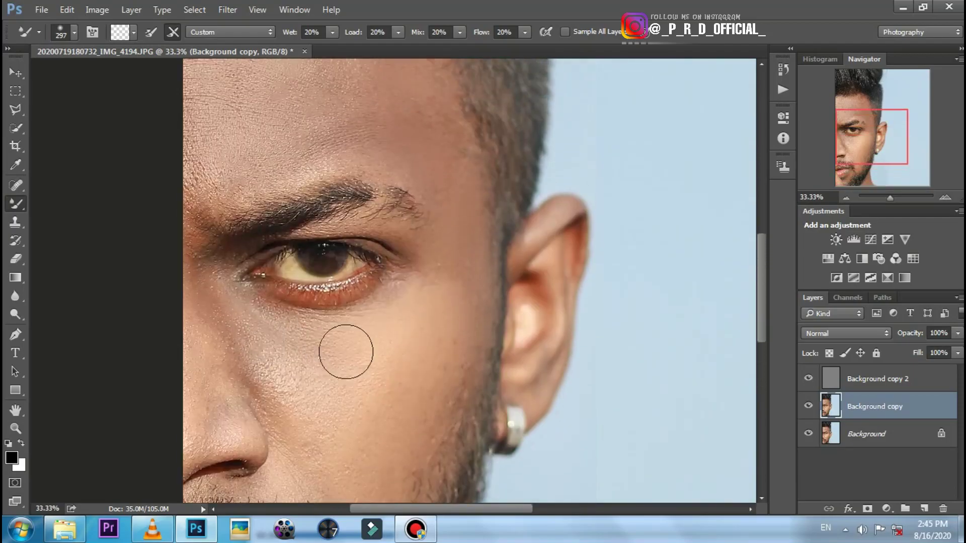
{"action": "left_click_drag", "start_coordinate": [396, 338], "coordinate": [432, 280]}
{"action": "scroll", "coordinate": [453, 284], "scroll_direction": "up", "scroll_amount": 2}
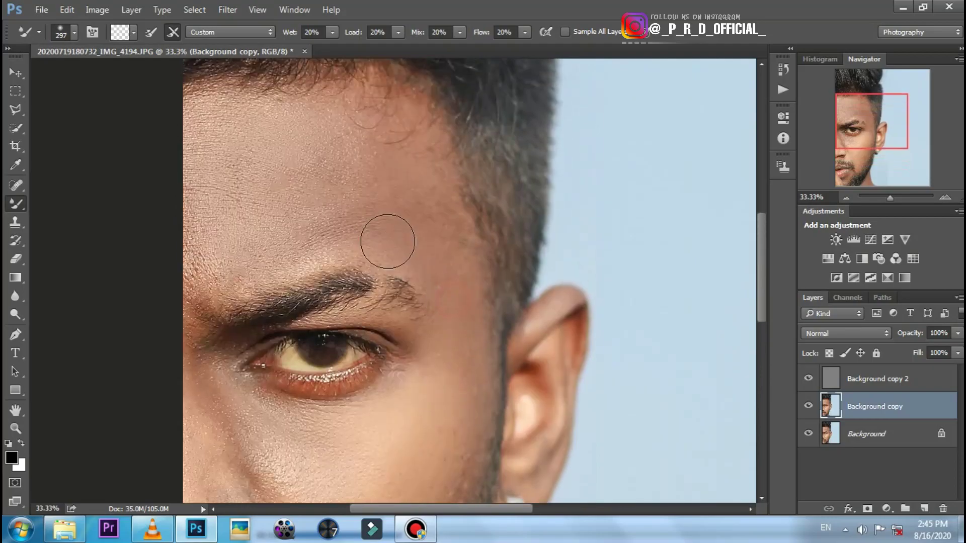
{"action": "scroll", "coordinate": [328, 241], "scroll_direction": "up", "scroll_amount": 1}
{"action": "mouse_move", "coordinate": [343, 249]}
{"action": "left_mouse_down"}
{"action": "mouse_move", "coordinate": [357, 233]}
{"action": "mouse_move", "coordinate": [356, 180]}
{"action": "left_mouse_up"}
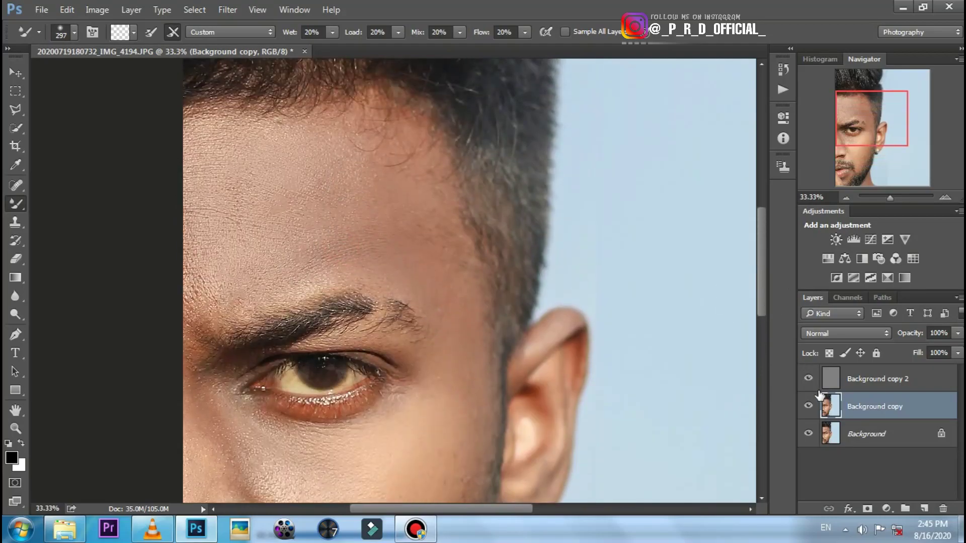
{"action": "scroll", "coordinate": [421, 313], "scroll_direction": "down", "scroll_amount": 1}
{"action": "scroll", "coordinate": [274, 335], "scroll_direction": "down", "scroll_amount": 1}
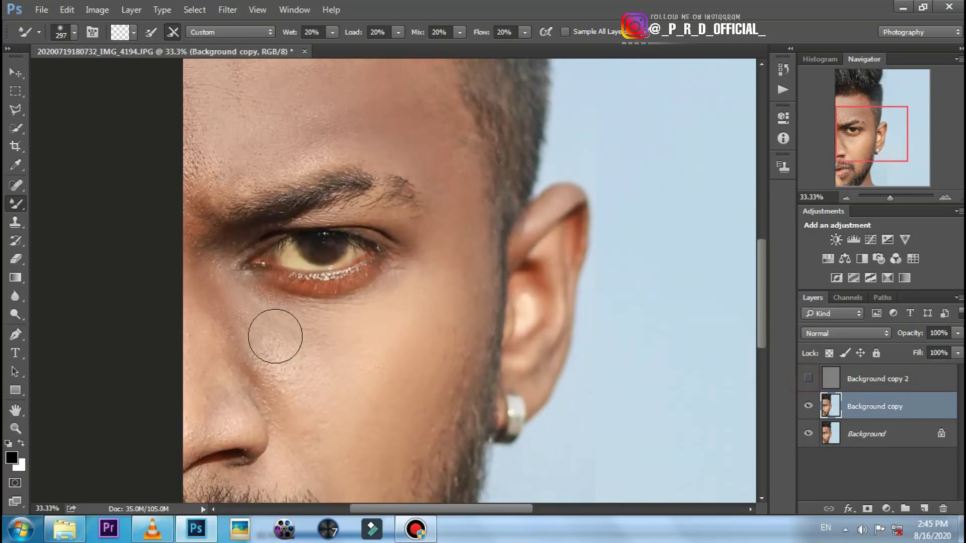
{"action": "left_click_drag", "start_coordinate": [277, 345], "coordinate": [213, 269]}
{"action": "mouse_move", "coordinate": [259, 345]}
{"action": "left_mouse_down"}
{"action": "mouse_move", "coordinate": [293, 427]}
{"action": "mouse_move", "coordinate": [249, 477]}
{"action": "left_mouse_up"}
- Make final blending passes over the lower neck, then the upper forehead
{"action": "scroll", "coordinate": [302, 402], "scroll_direction": "down", "scroll_amount": 1}
{"action": "scroll", "coordinate": [327, 392], "scroll_direction": "down", "scroll_amount": 1}
{"action": "scroll", "coordinate": [352, 431], "scroll_direction": "down", "scroll_amount": 1}
{"action": "scroll", "coordinate": [353, 403], "scroll_direction": "down", "scroll_amount": 1}
{"action": "scroll", "coordinate": [371, 395], "scroll_direction": "down", "scroll_amount": 1}
{"action": "left_click_drag", "start_coordinate": [443, 335], "coordinate": [439, 370]}
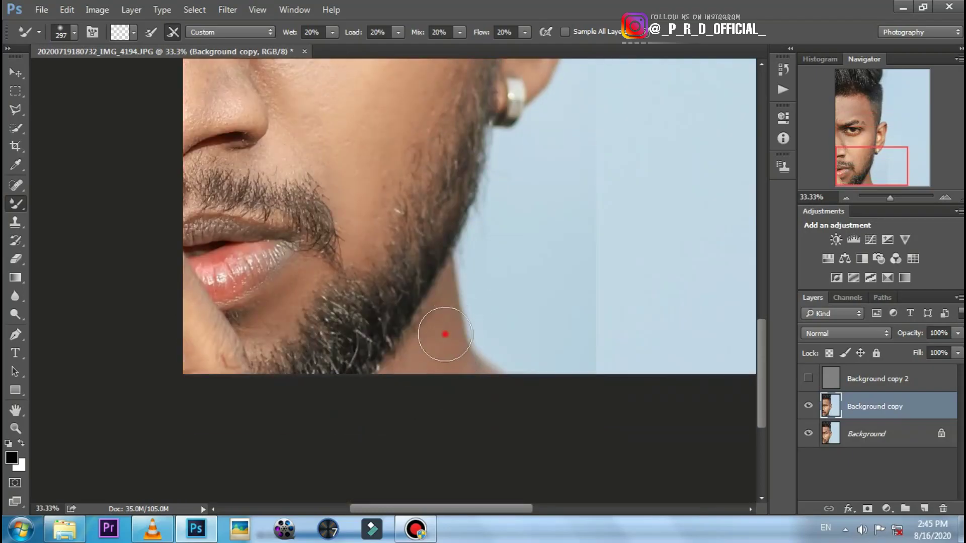
{"action": "left_click_drag", "start_coordinate": [184, 312], "coordinate": [217, 414]}
{"action": "scroll", "coordinate": [449, 270], "scroll_direction": "up", "scroll_amount": 1}
{"action": "scroll", "coordinate": [449, 267], "scroll_direction": "up", "scroll_amount": 4}
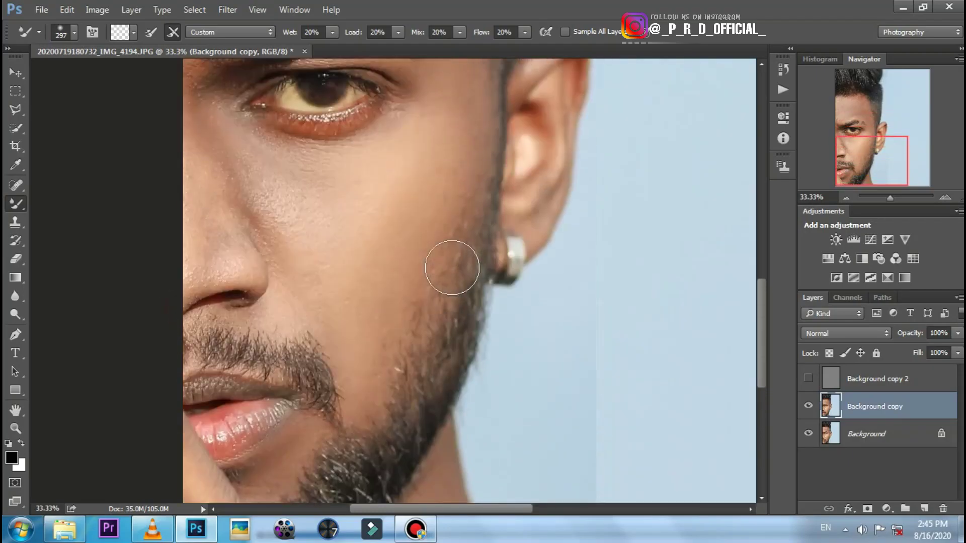
{"action": "scroll", "coordinate": [449, 263], "scroll_direction": "up", "scroll_amount": 2}
{"action": "left_click_drag", "start_coordinate": [445, 245], "coordinate": [464, 197]}
{"action": "scroll", "coordinate": [457, 172], "scroll_direction": "up", "scroll_amount": 1}
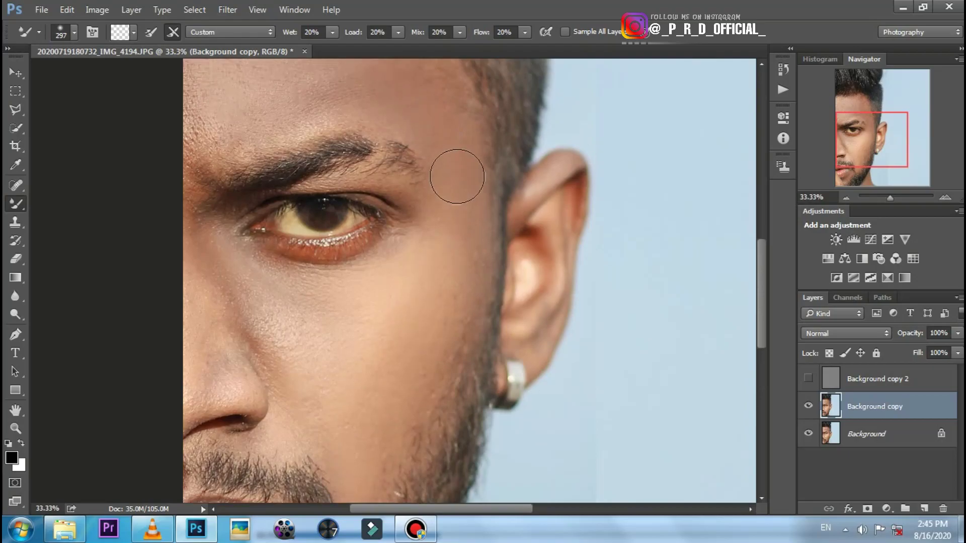
{"action": "left_click_drag", "start_coordinate": [327, 155], "coordinate": [207, 182]}
{"action": "scroll", "coordinate": [214, 201], "scroll_direction": "up", "scroll_amount": 1}
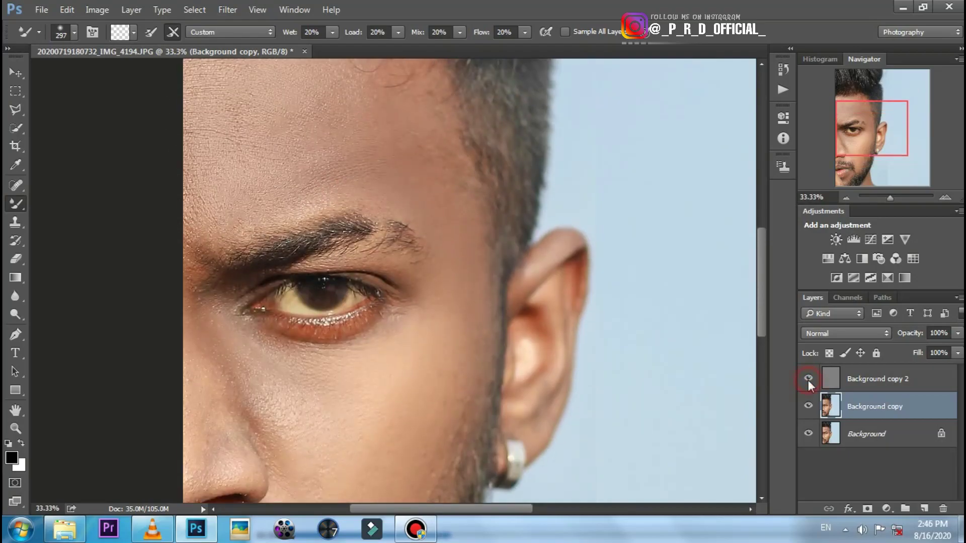
- Set Background copy 2 to 73% opacity and flatten the image into one Background layer
{"action": "left_click", "coordinate": [882, 383]}
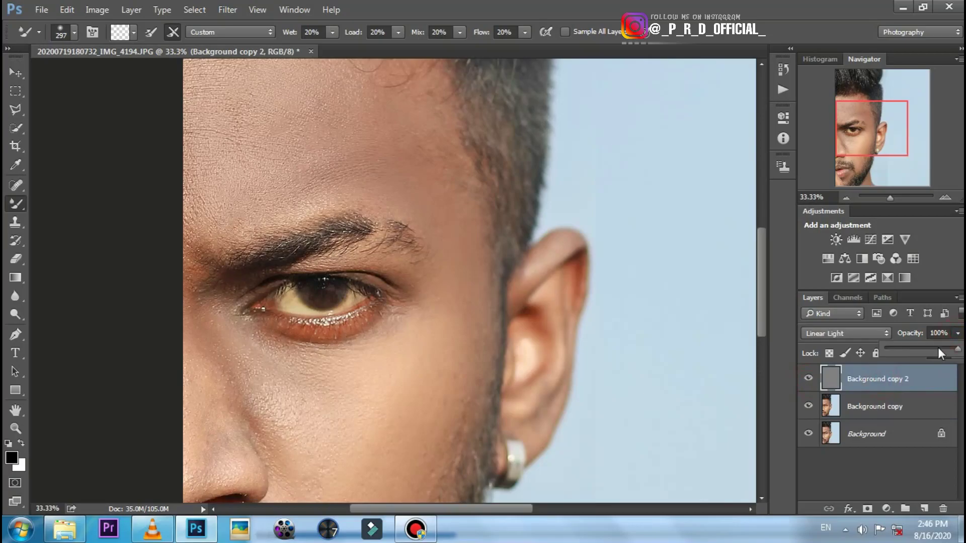
{"action": "left_click", "coordinate": [937, 348]}
{"action": "right_click", "coordinate": [917, 384]}
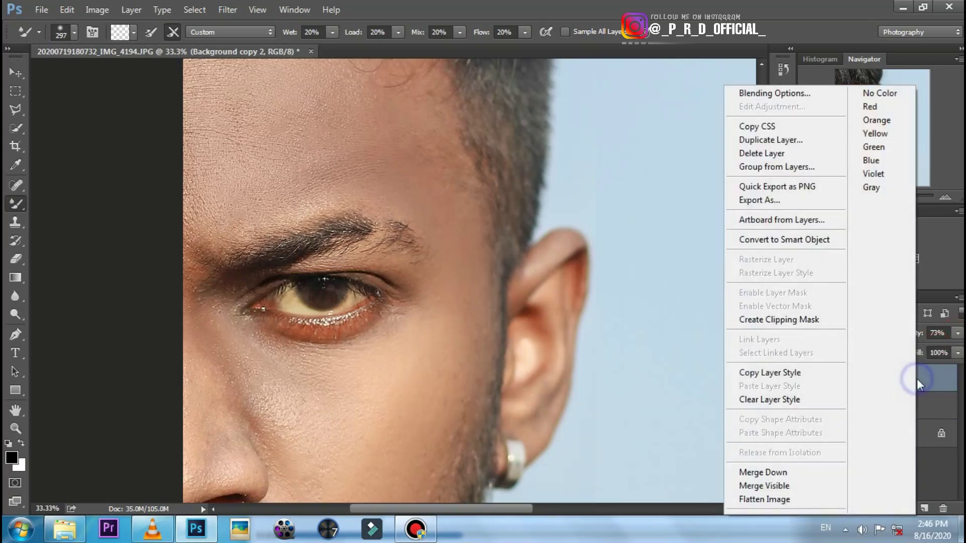
{"action": "left_click", "coordinate": [788, 501]}
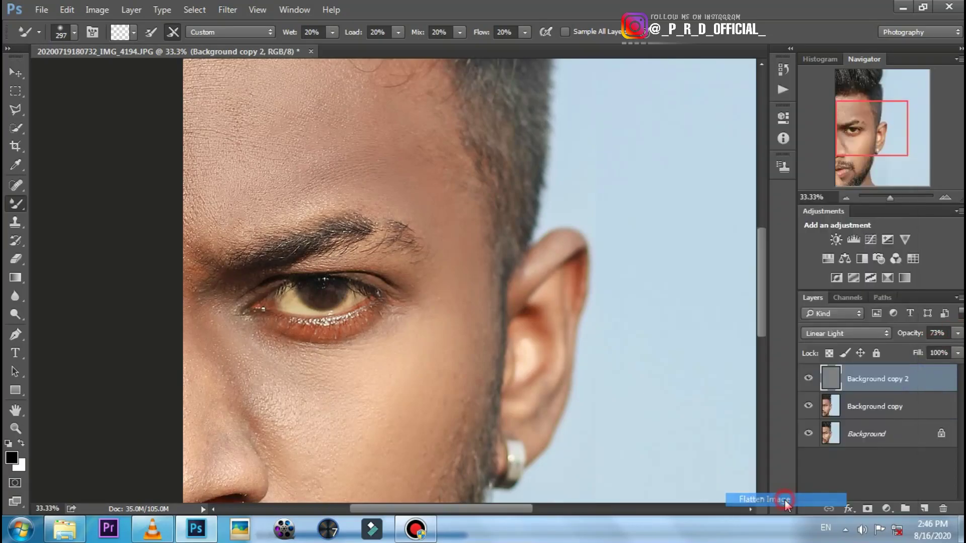
{"action": "left_click", "coordinate": [844, 197]}
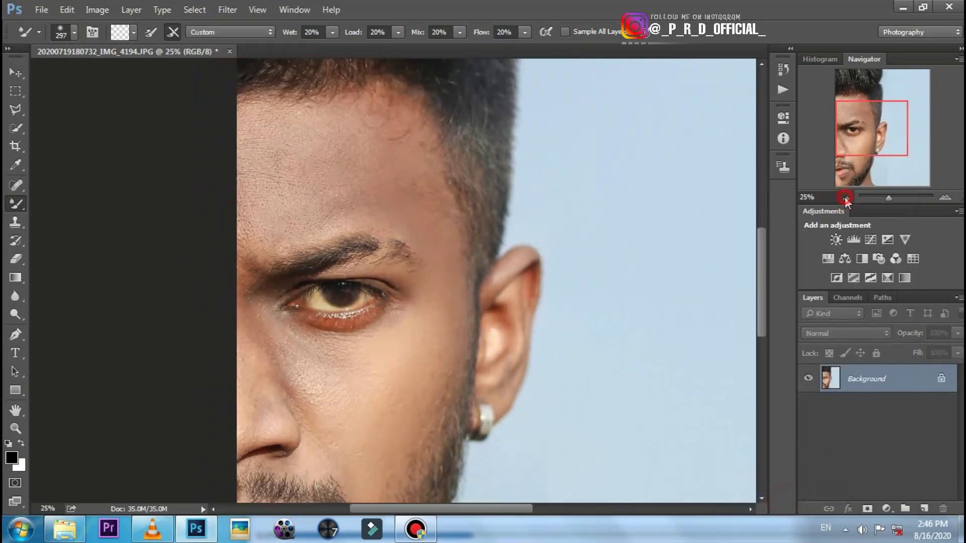
{"action": "left_click", "coordinate": [844, 197]}
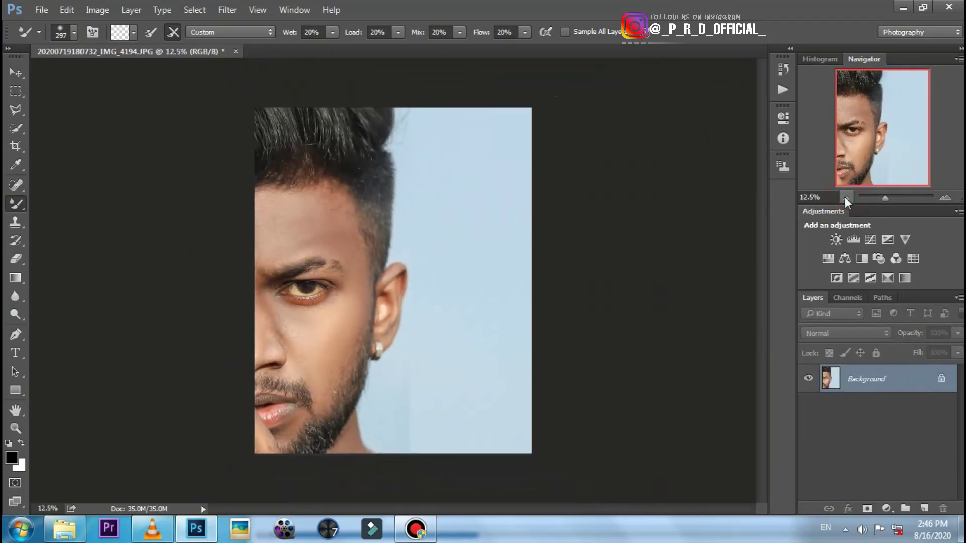
- Add a Hue/Saturation adjustment layer with Yellows saturation set to -100
{"action": "left_click", "coordinate": [885, 509]}
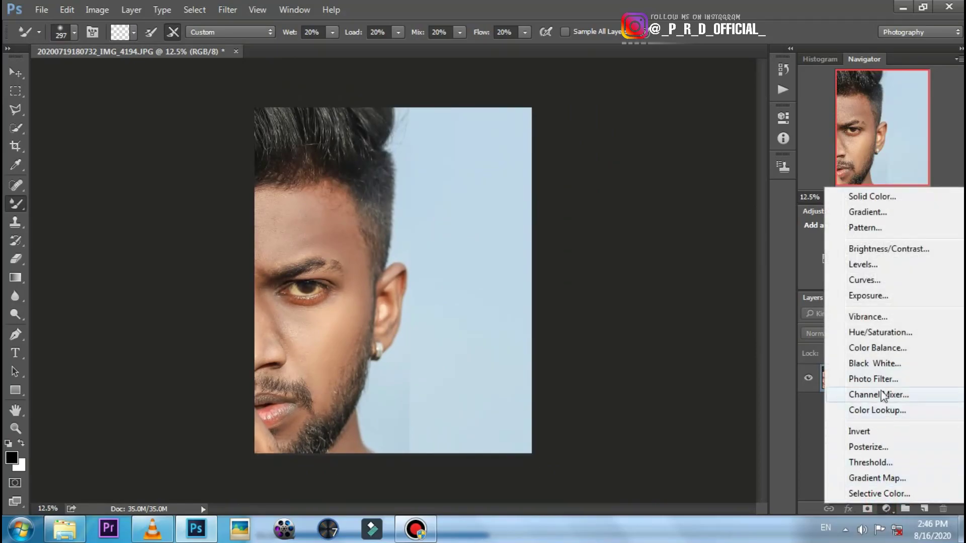
{"action": "left_click", "coordinate": [892, 334]}
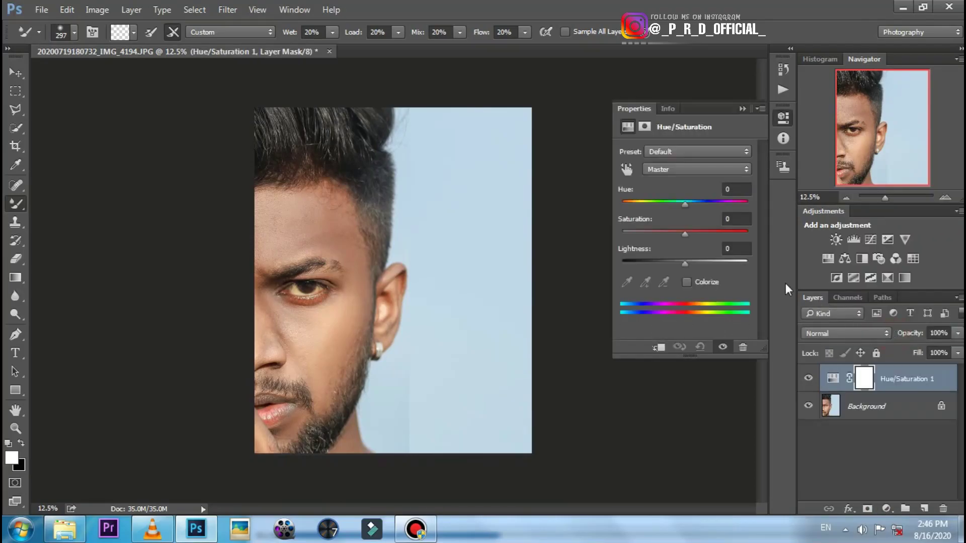
{"action": "left_click", "coordinate": [668, 171]}
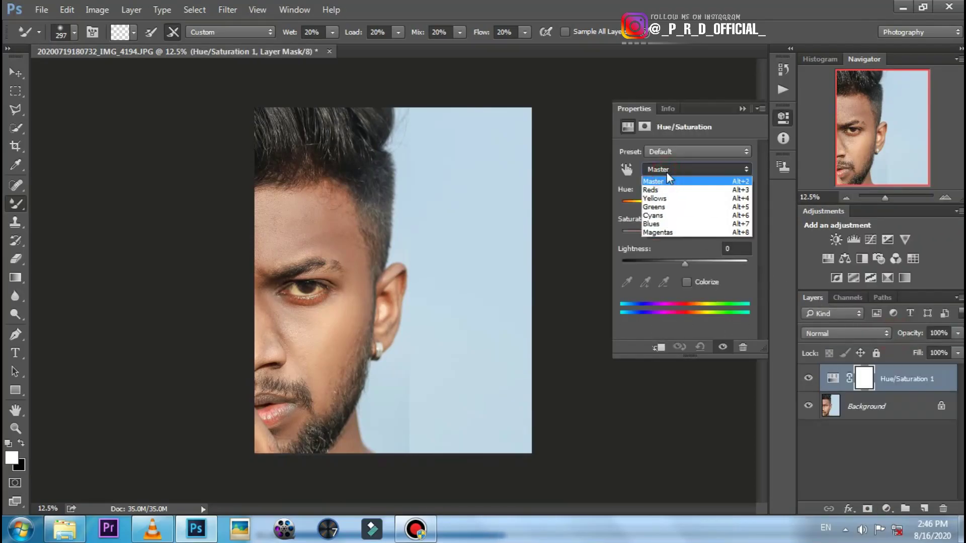
{"action": "left_click", "coordinate": [667, 200]}
{"action": "left_click_drag", "start_coordinate": [685, 237], "coordinate": [609, 241]}
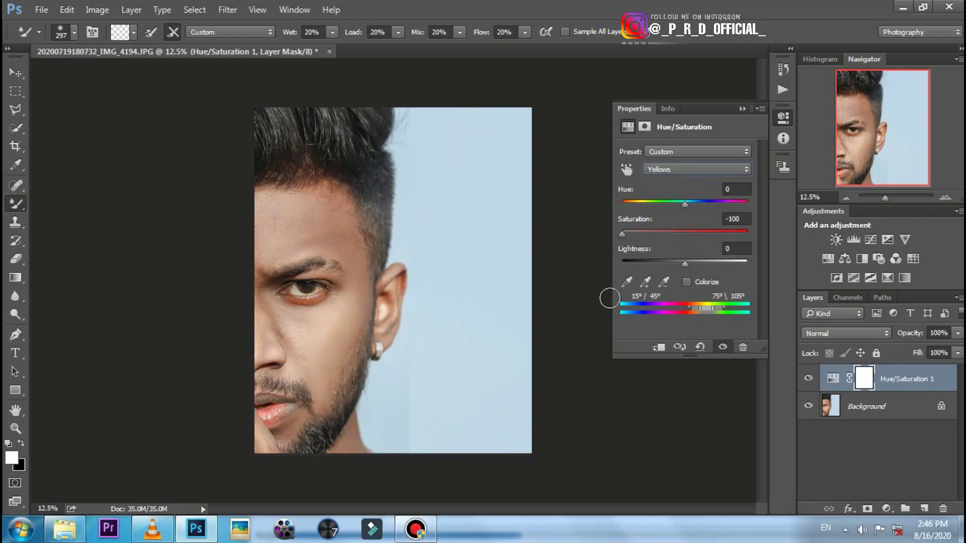
- Raise Yellows lightness to +9, compare before/after, and merge the adjustment into Background
{"action": "left_click", "coordinate": [947, 197]}
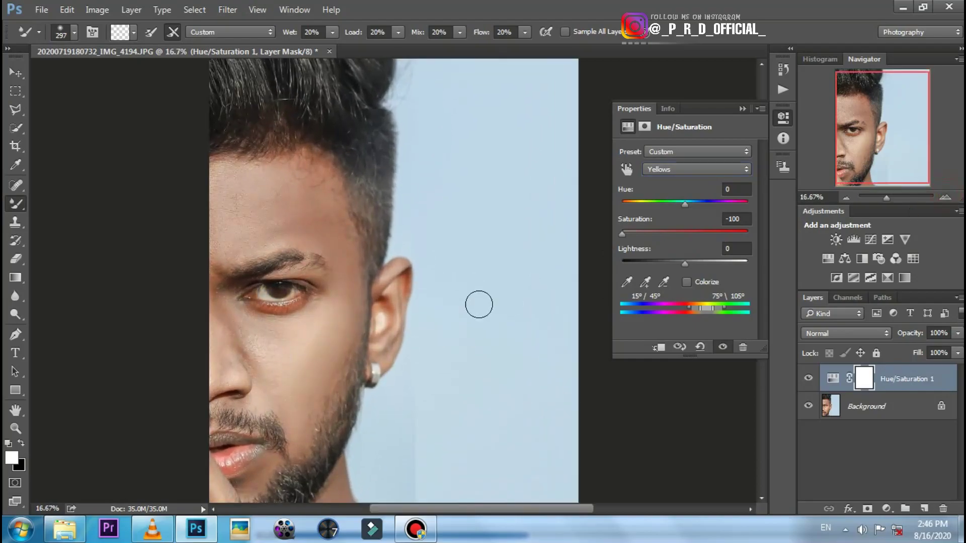
{"action": "left_click", "coordinate": [803, 375]}
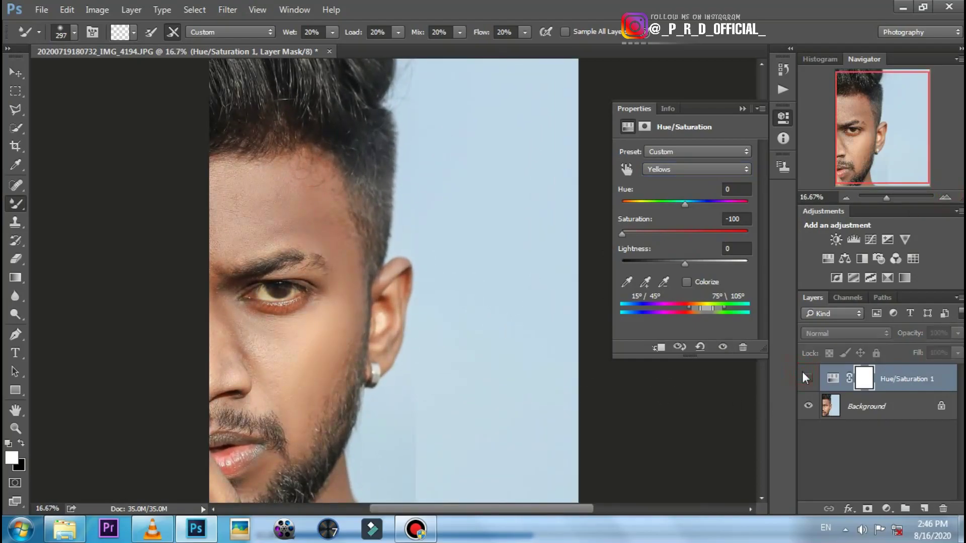
{"action": "left_click", "coordinate": [690, 262]}
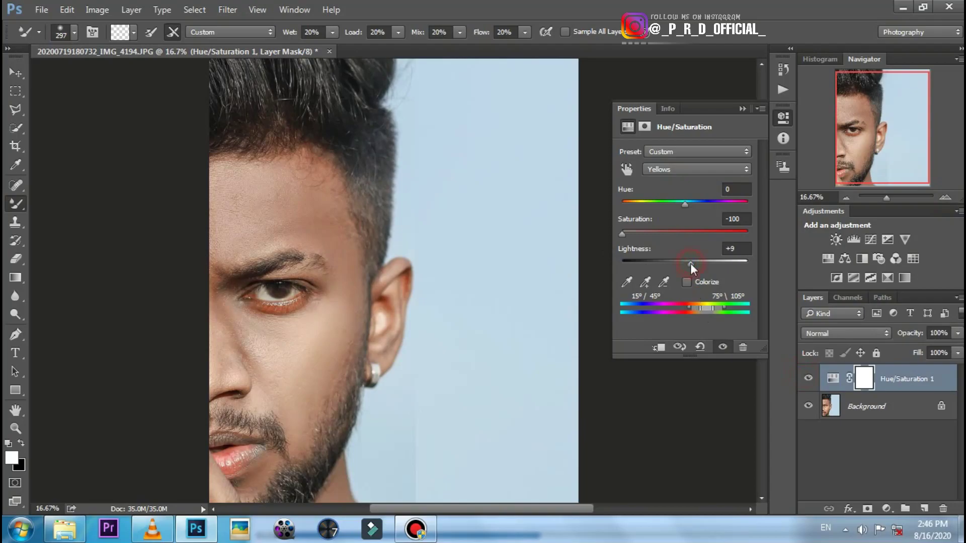
{"action": "left_click", "coordinate": [810, 378]}
{"action": "right_click", "coordinate": [909, 378]}
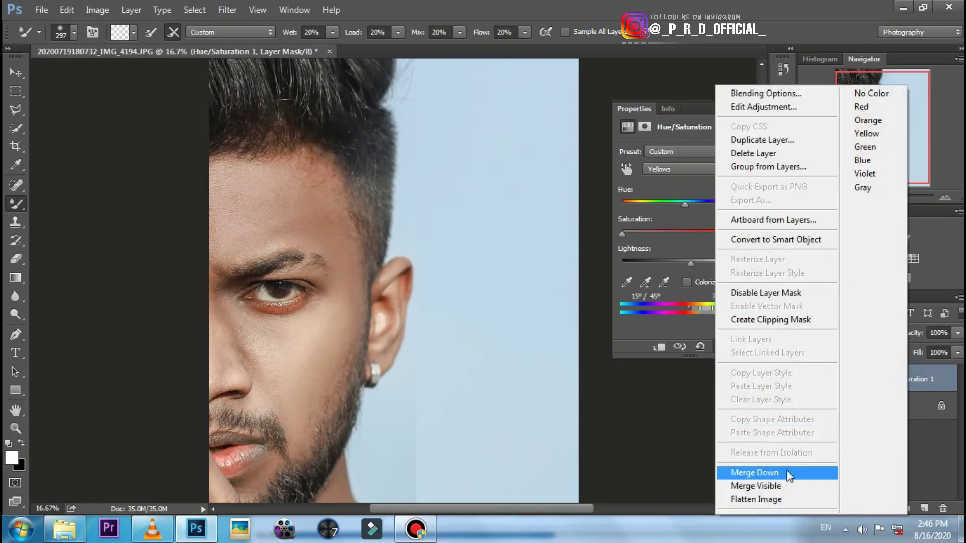
{"action": "left_click", "coordinate": [795, 474]}
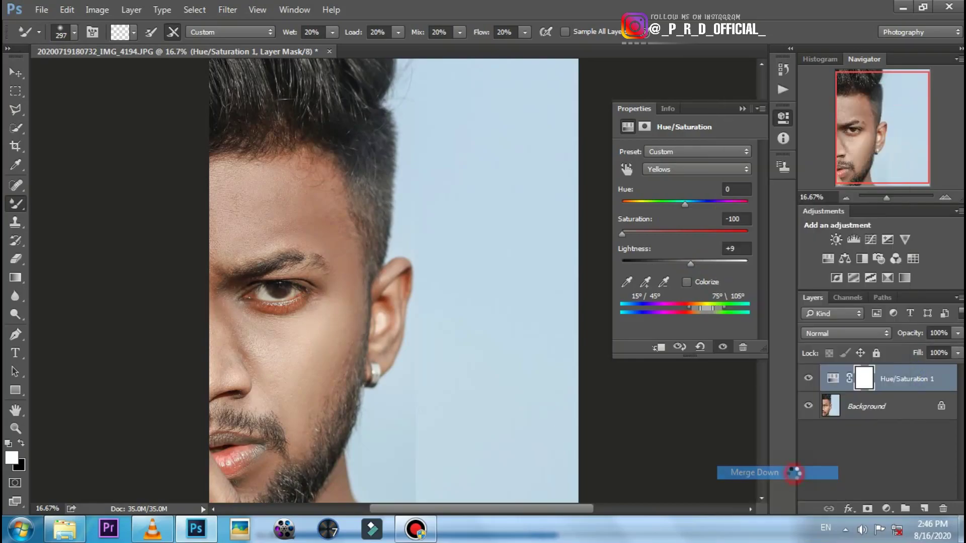
- Duplicate Background and, in the Camera Raw Filter, raise Blues and Aquas saturation to +48
{"action": "left_click", "coordinate": [845, 199]}
{"action": "left_click_drag", "start_coordinate": [901, 381], "coordinate": [926, 509]}
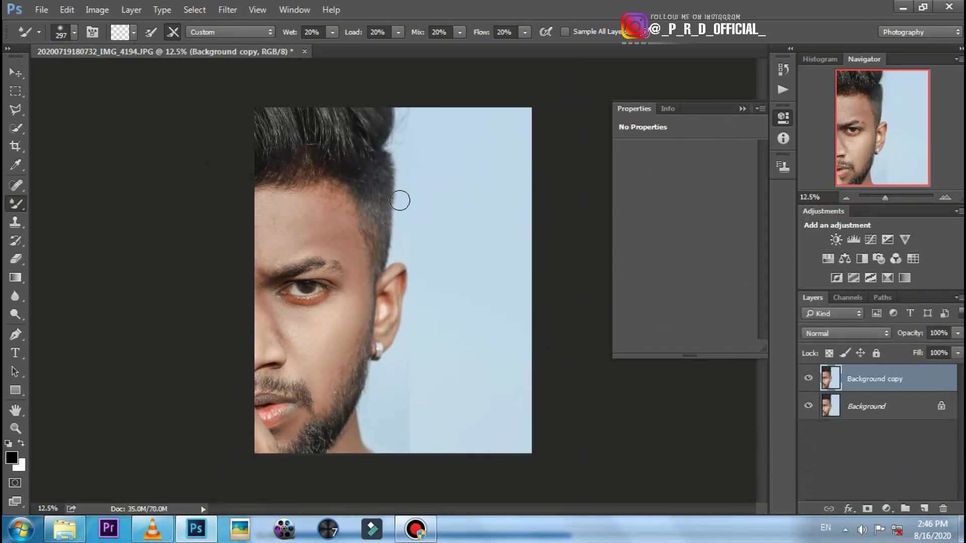
{"action": "left_click", "coordinate": [230, 12]}
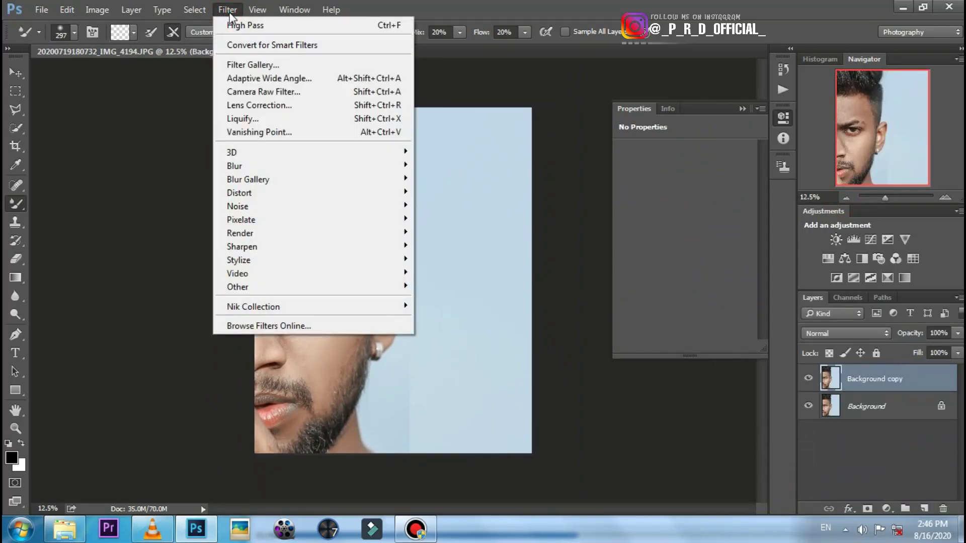
{"action": "left_click", "coordinate": [245, 93]}
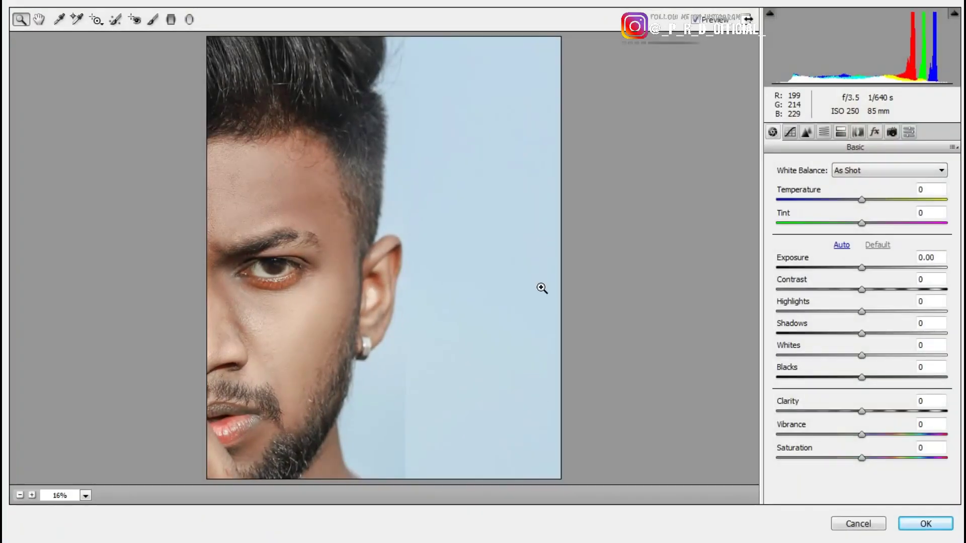
{"action": "left_click", "coordinate": [824, 132]}
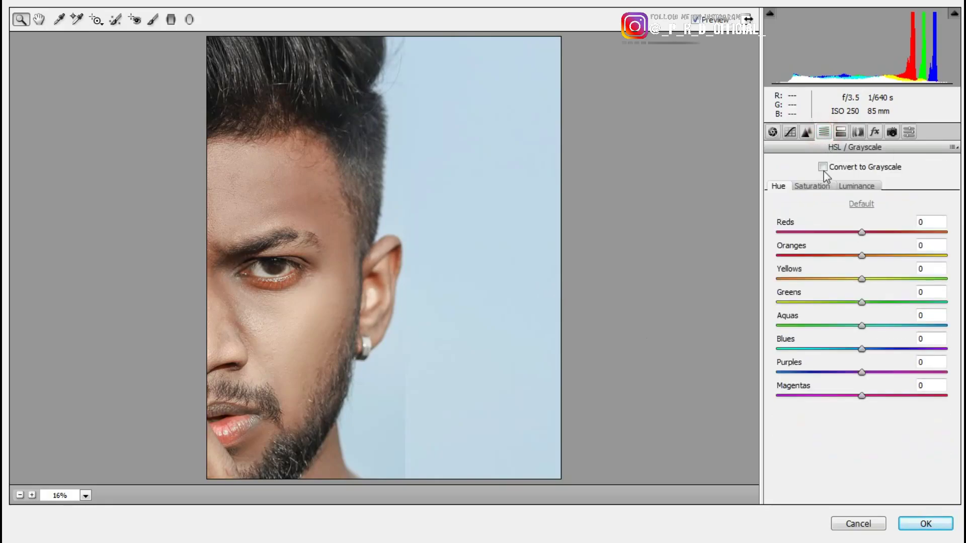
{"action": "left_click", "coordinate": [826, 190]}
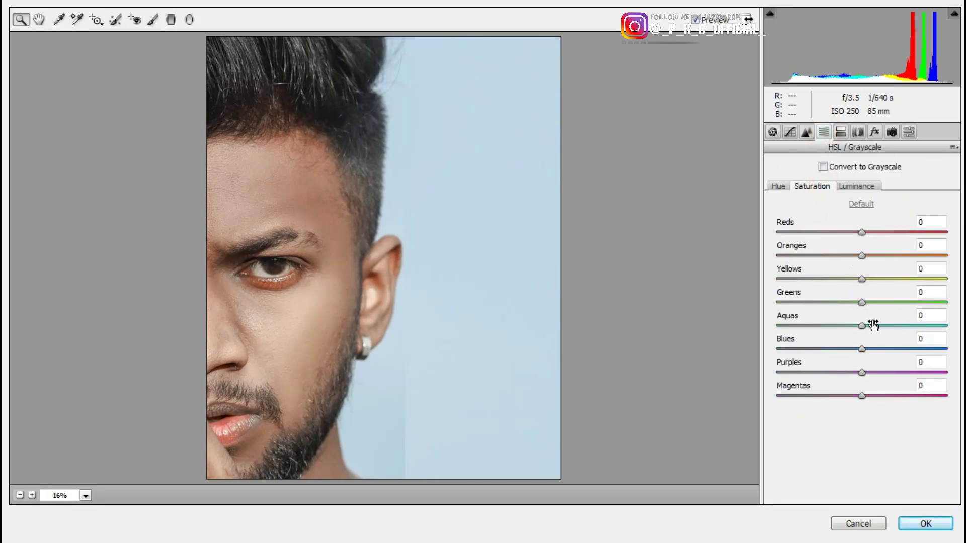
{"action": "left_click", "coordinate": [903, 349]}
{"action": "left_click", "coordinate": [902, 326]}
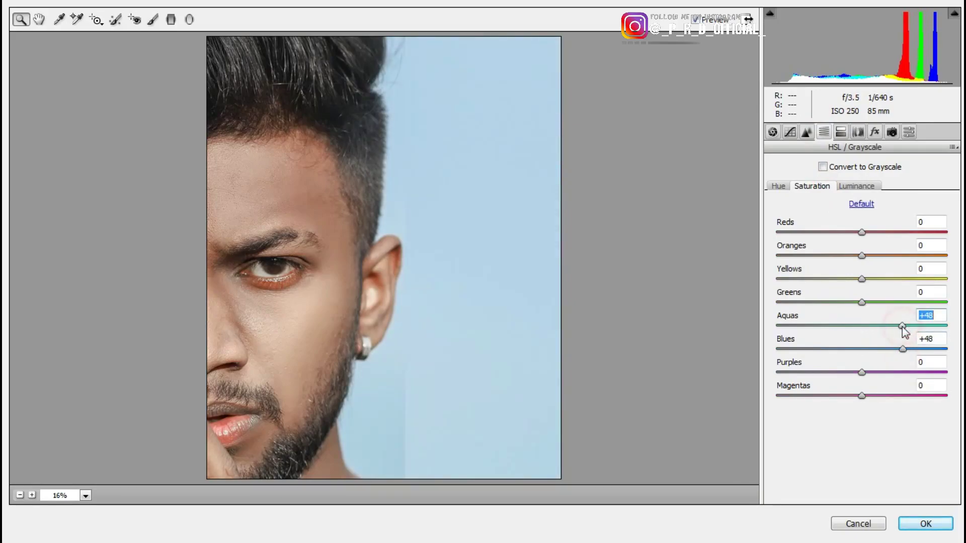
- Shift Purples hue to -100 and Blues hue to -26, then apply the Camera Raw filter
{"action": "left_click", "coordinate": [778, 187]}
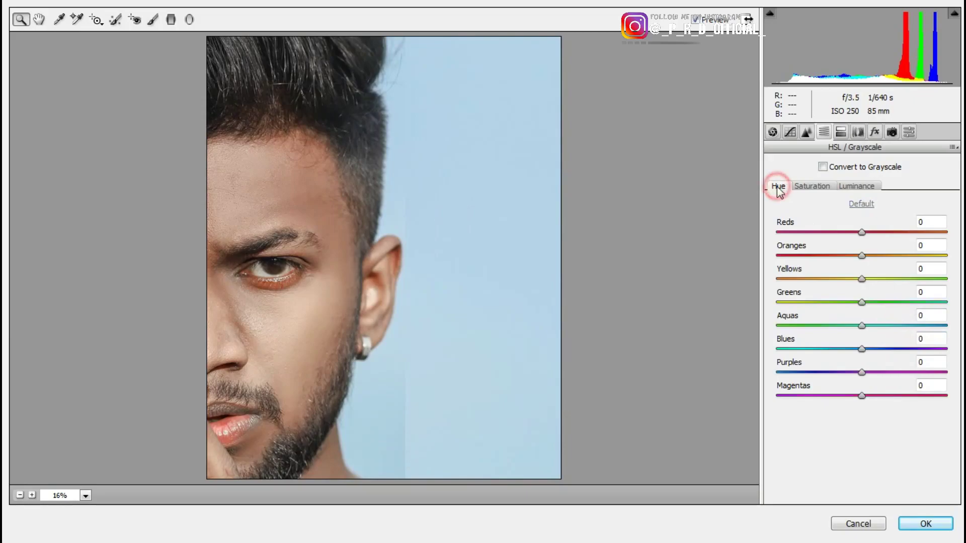
{"action": "left_click_drag", "start_coordinate": [787, 372], "coordinate": [777, 373]}
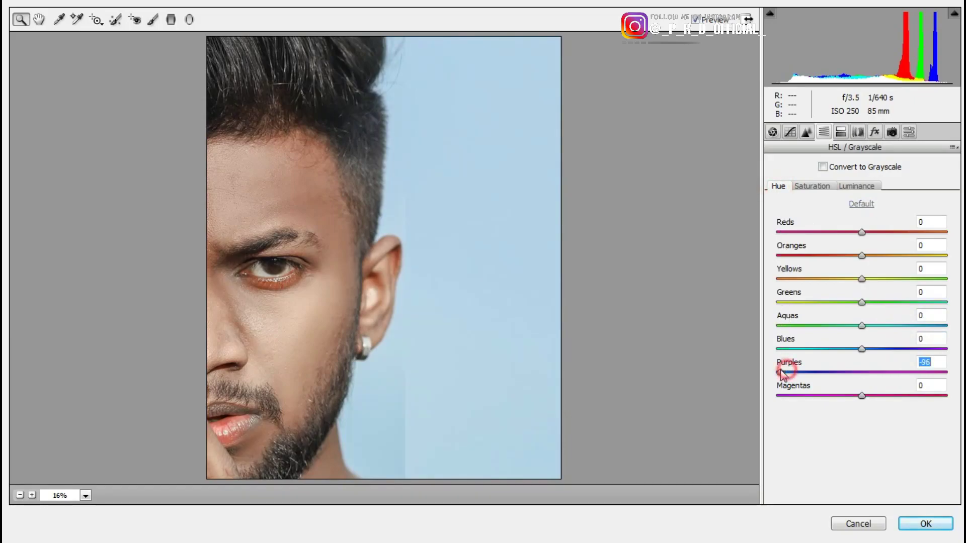
{"action": "left_click", "coordinate": [840, 349]}
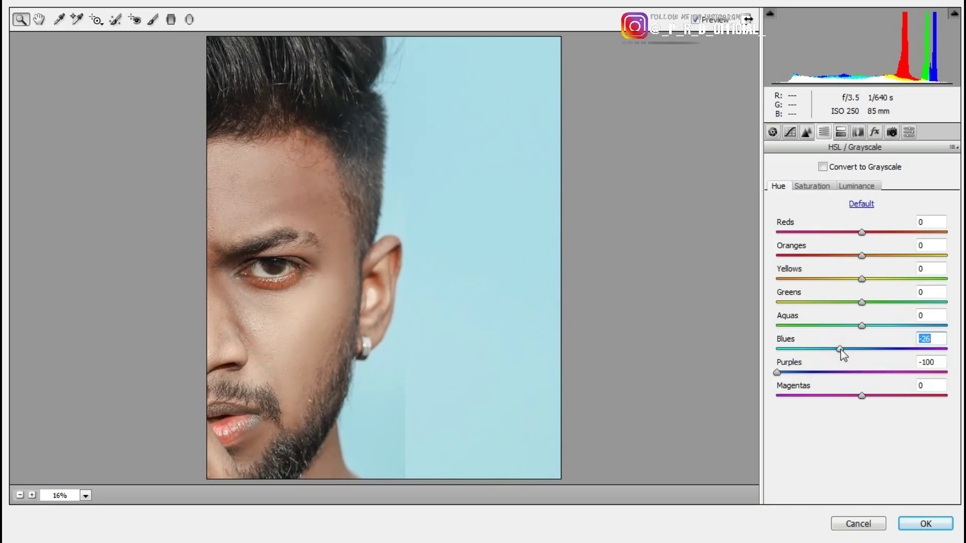
{"action": "left_click", "coordinate": [914, 525]}
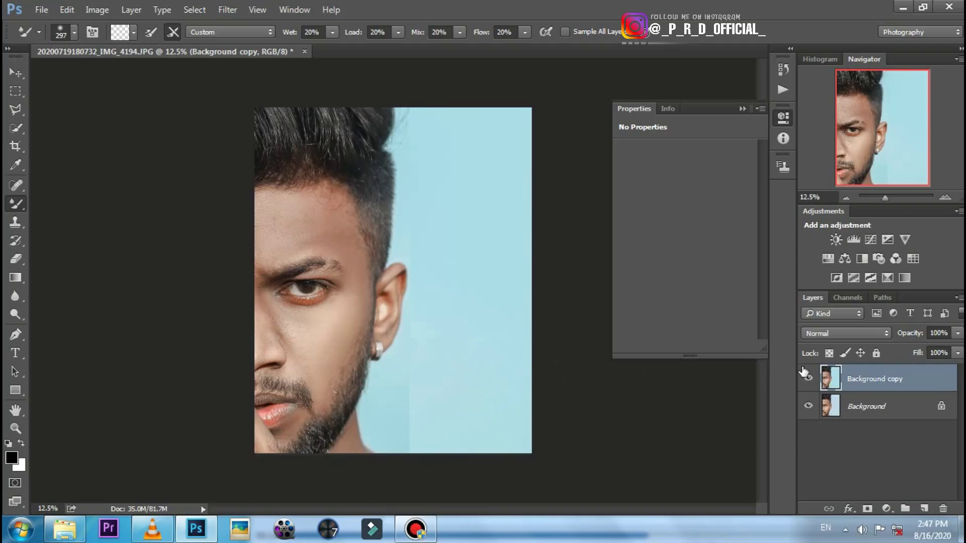
- Compare the graded copy, merge it into Background, and minimize Photoshop to the desktop
{"action": "left_click", "coordinate": [805, 373]}
{"action": "left_click", "coordinate": [805, 372]}
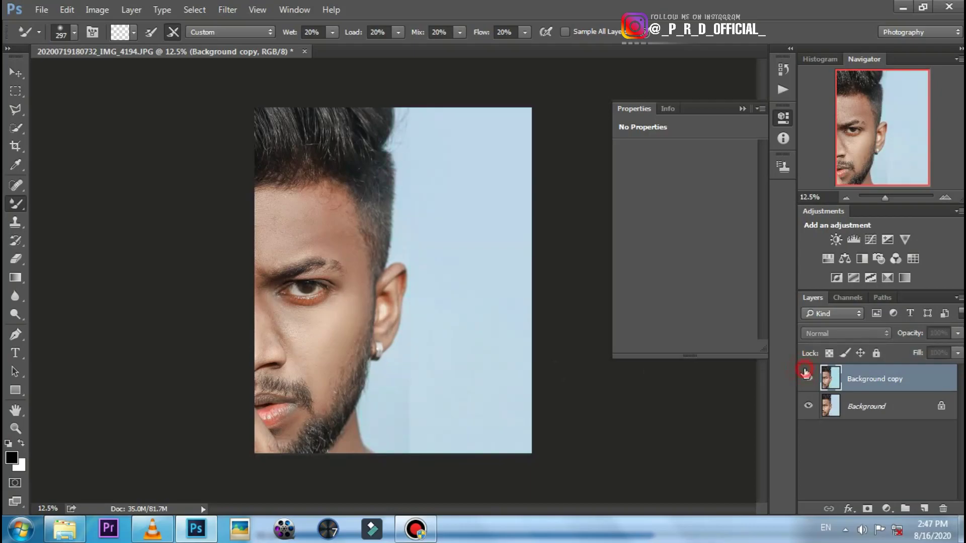
{"action": "right_click", "coordinate": [906, 373]}
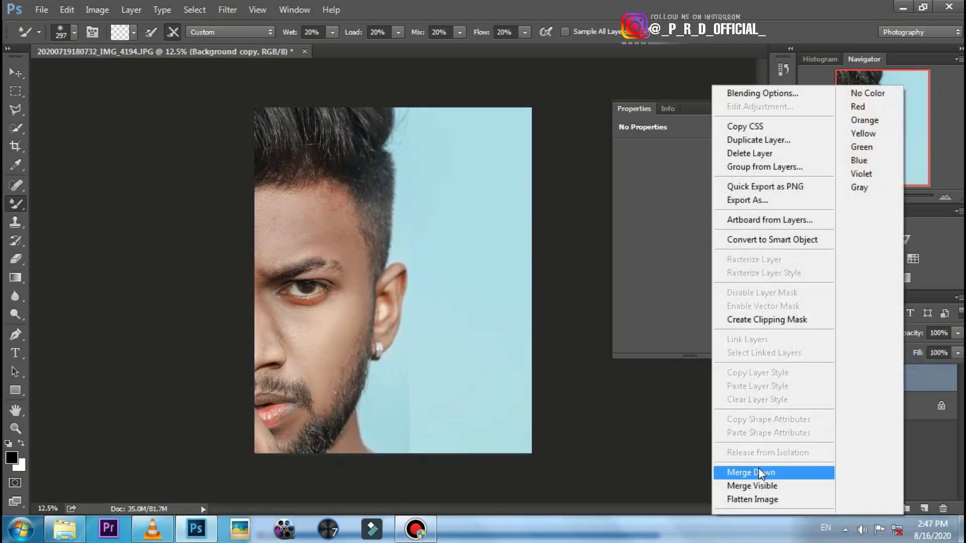
{"action": "left_click", "coordinate": [804, 472]}
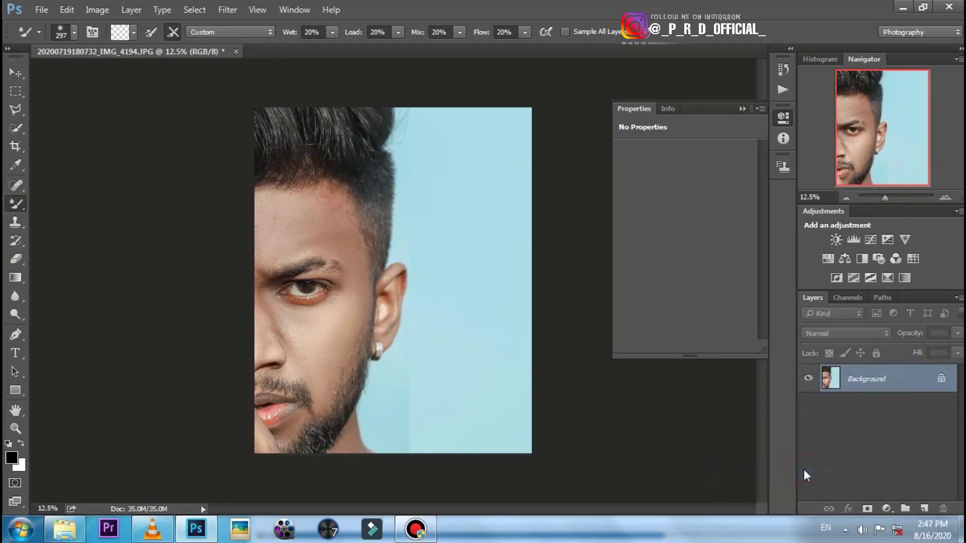
{"action": "left_click", "coordinate": [963, 528]}
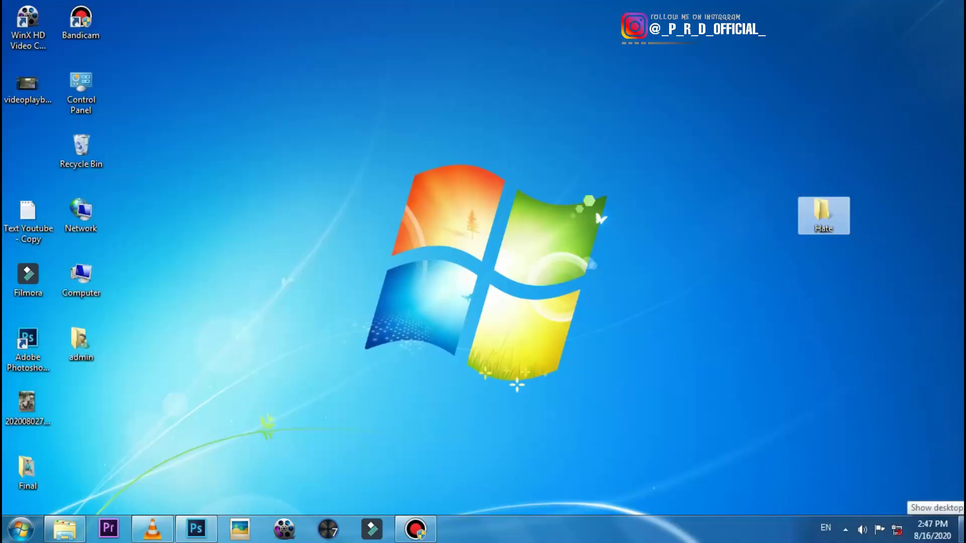
- Open and maximize the Hate folder, then drag hAT PNG onto Photoshop's taskbar button
{"action": "double_click", "coordinate": [814, 212]}
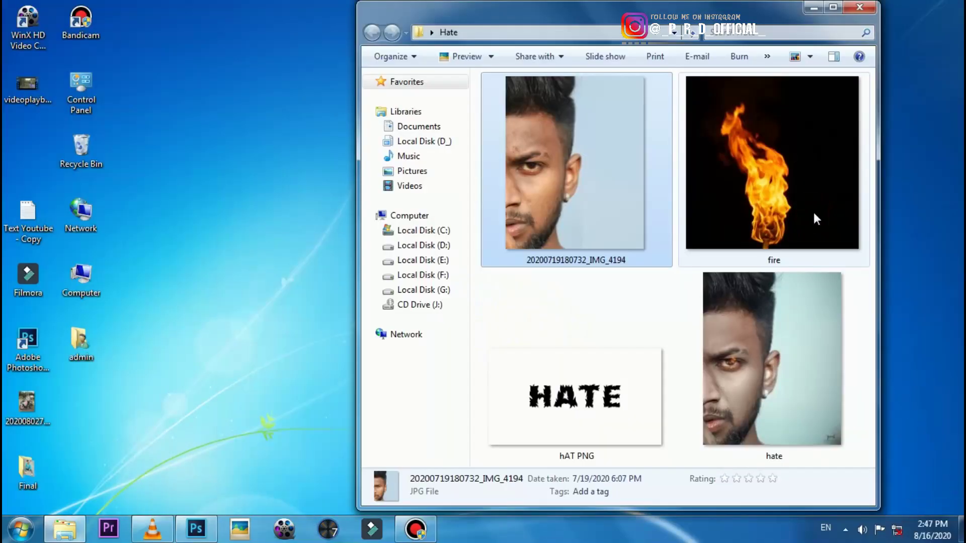
{"action": "left_click", "coordinate": [833, 7]}
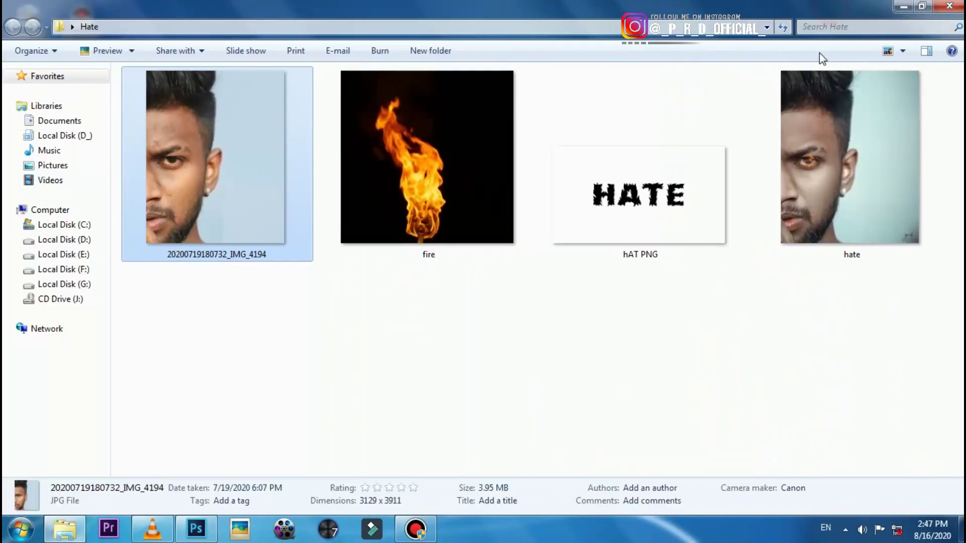
{"action": "left_click_drag", "start_coordinate": [646, 200], "coordinate": [196, 529]}
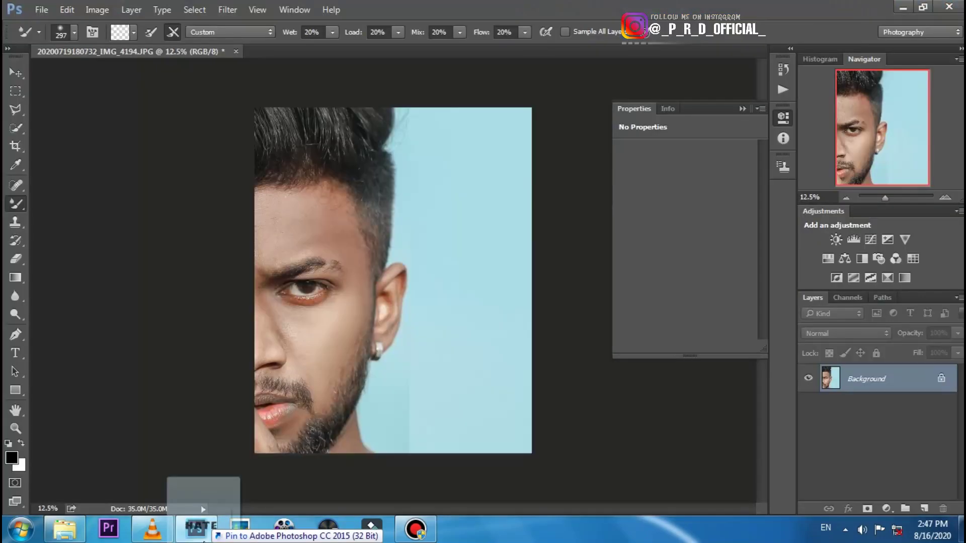
- Place hAT PNG beside the face, scaled to about 469%, and rasterize it
{"action": "left_click_drag", "start_coordinate": [196, 528], "coordinate": [323, 288]}
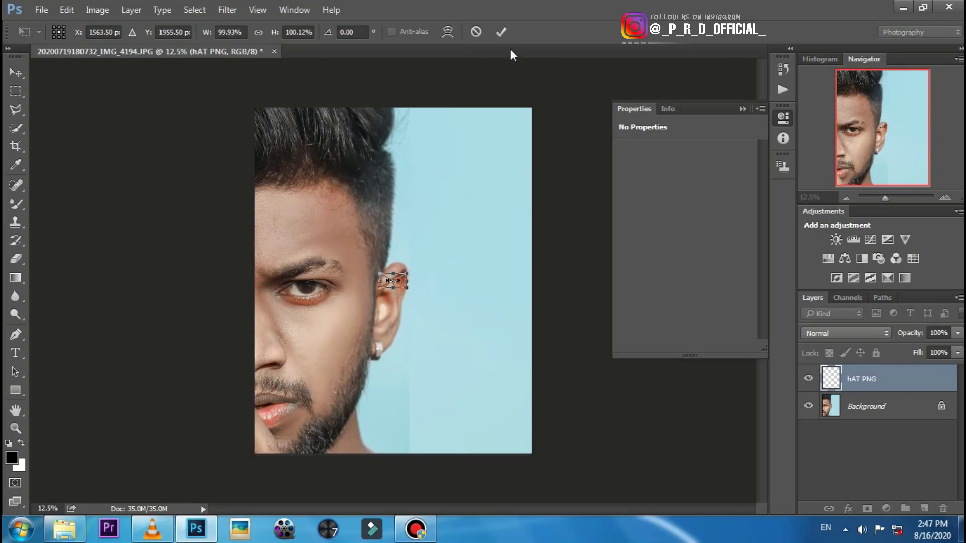
{"action": "left_click_drag", "start_coordinate": [407, 288], "coordinate": [506, 344]}
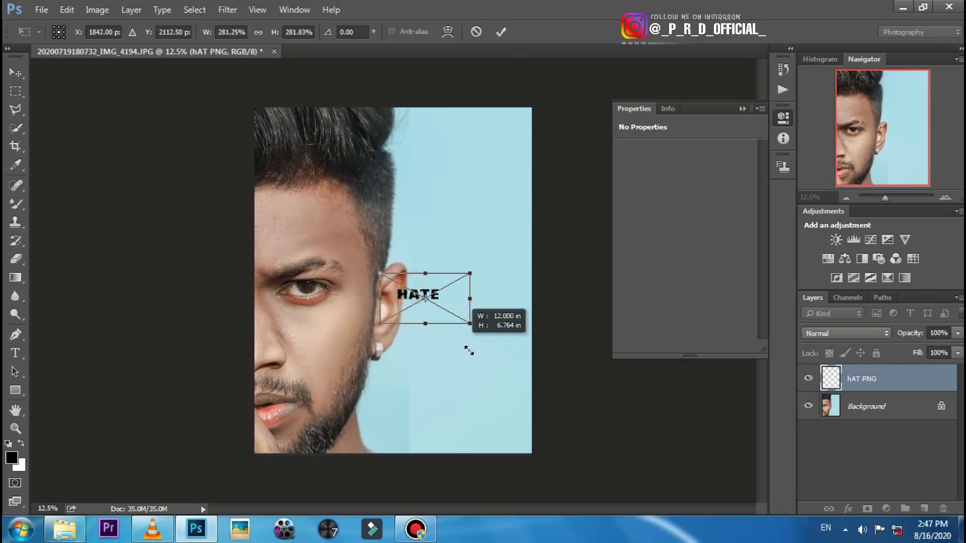
{"action": "left_click", "coordinate": [501, 32]}
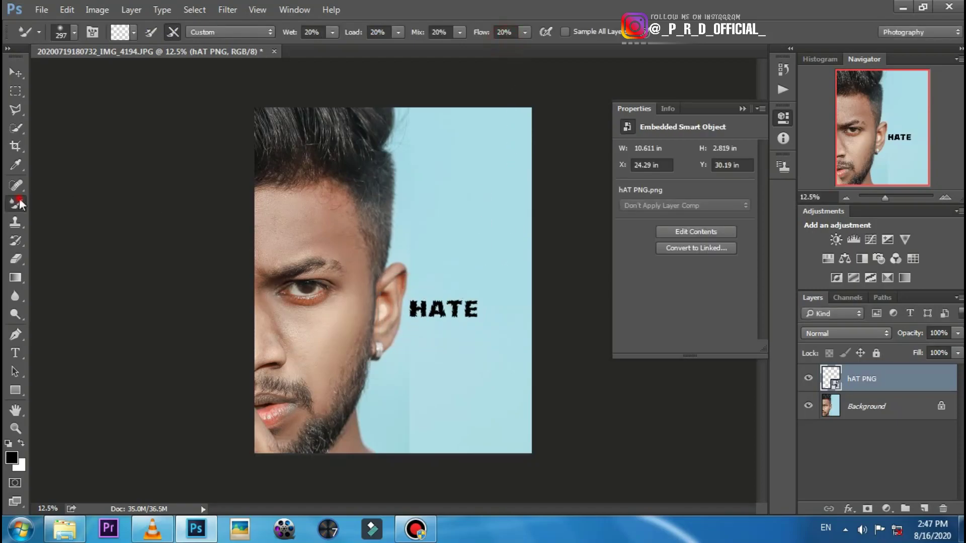
{"action": "left_click", "coordinate": [411, 242]}
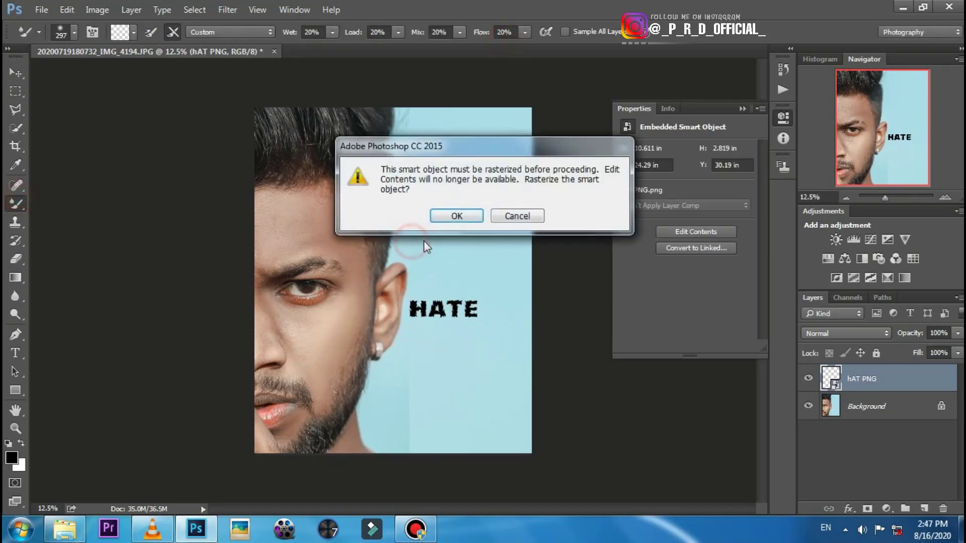
{"action": "left_click", "coordinate": [456, 216]}
{"action": "left_click", "coordinate": [945, 197]}
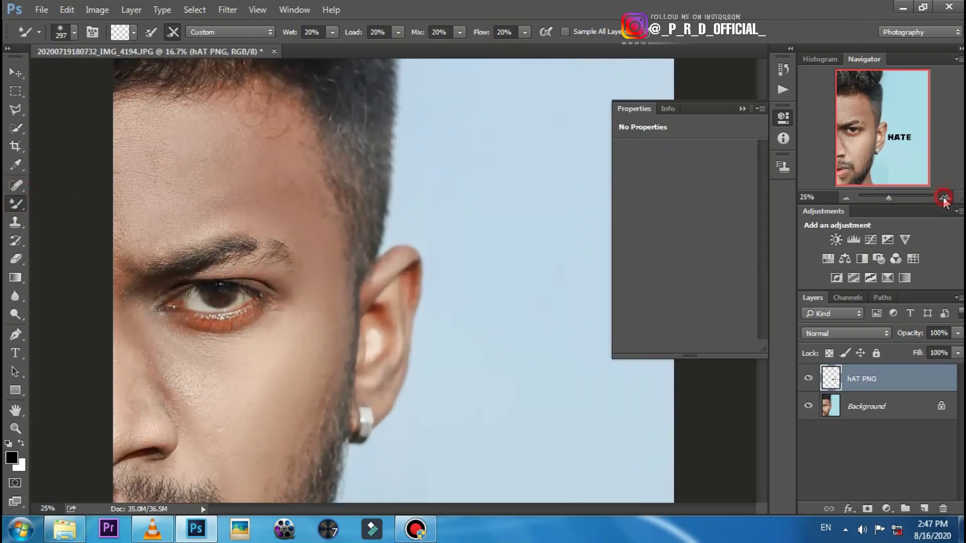
- Free Transform the HATE graphic, moving it to the eye and shrinking it to fit
{"action": "left_click", "coordinate": [945, 197]}
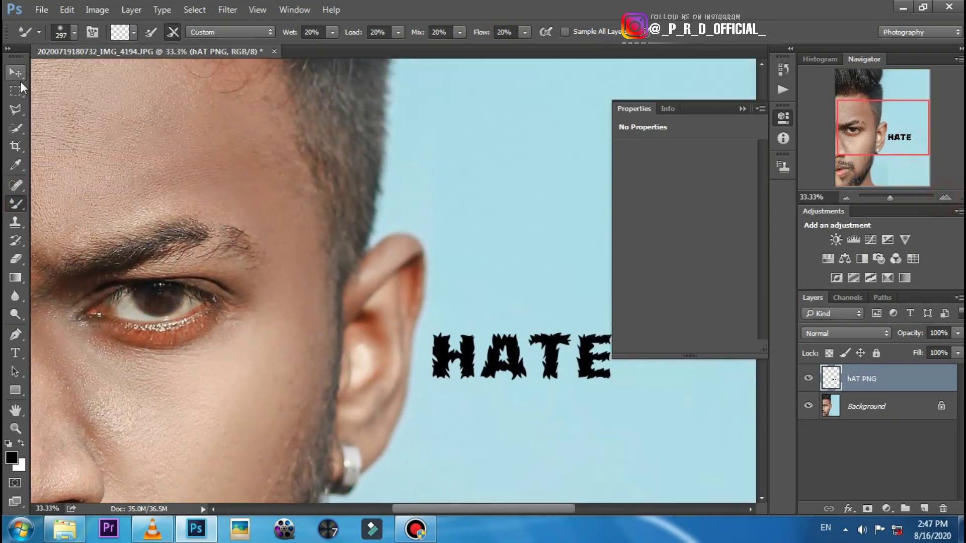
{"action": "left_click", "coordinate": [16, 73]}
{"action": "key", "text": "ctrl+t"}
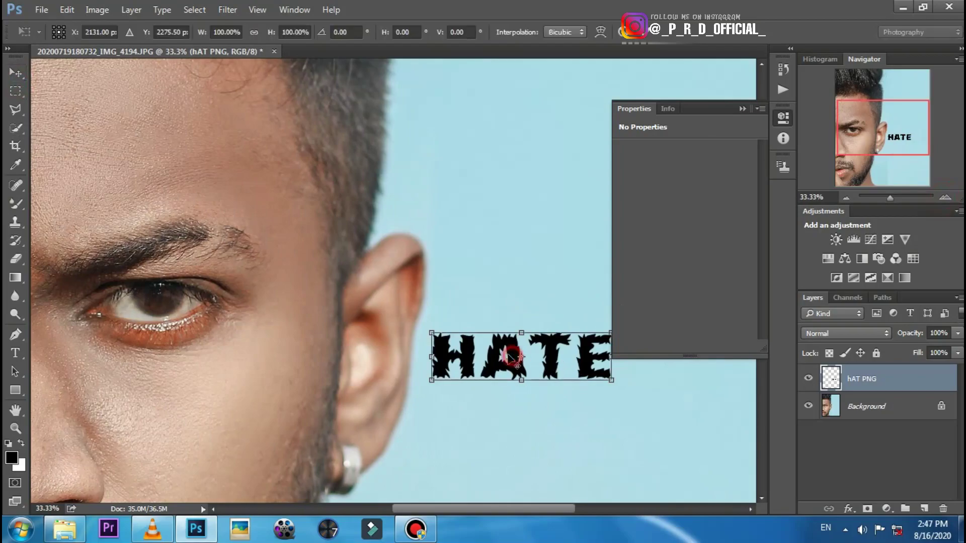
{"action": "left_click_drag", "start_coordinate": [511, 357], "coordinate": [163, 307]}
{"action": "key", "text": "Return"}
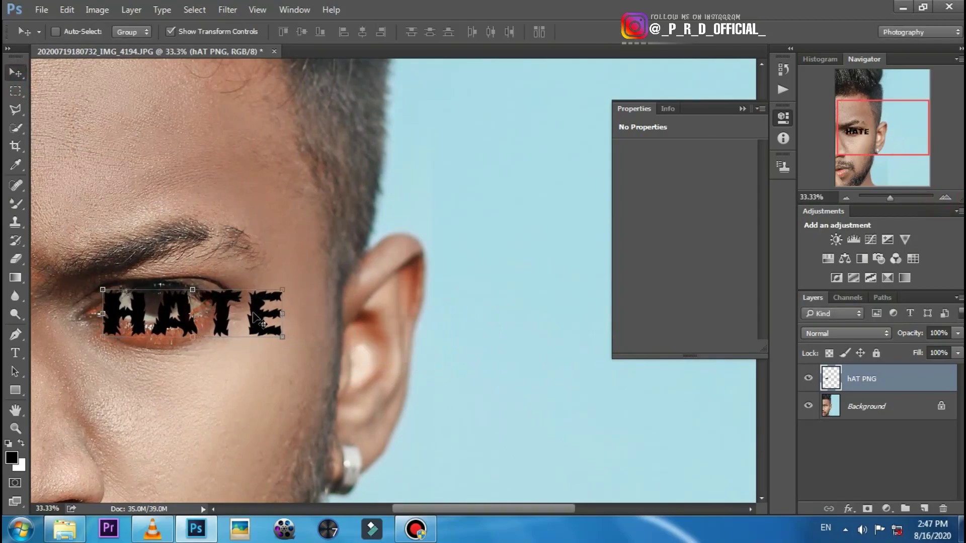
{"action": "left_click_drag", "start_coordinate": [283, 341], "coordinate": [140, 301]}
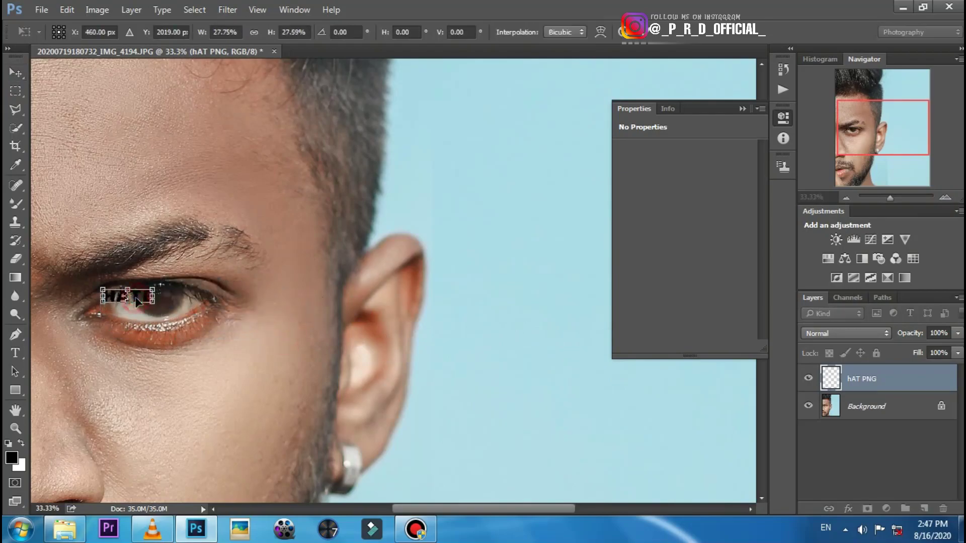
{"action": "key", "text": "Return"}
- Zoom to 100% on the eye and commit HATE's position across the iris
{"action": "left_click", "coordinate": [944, 197]}
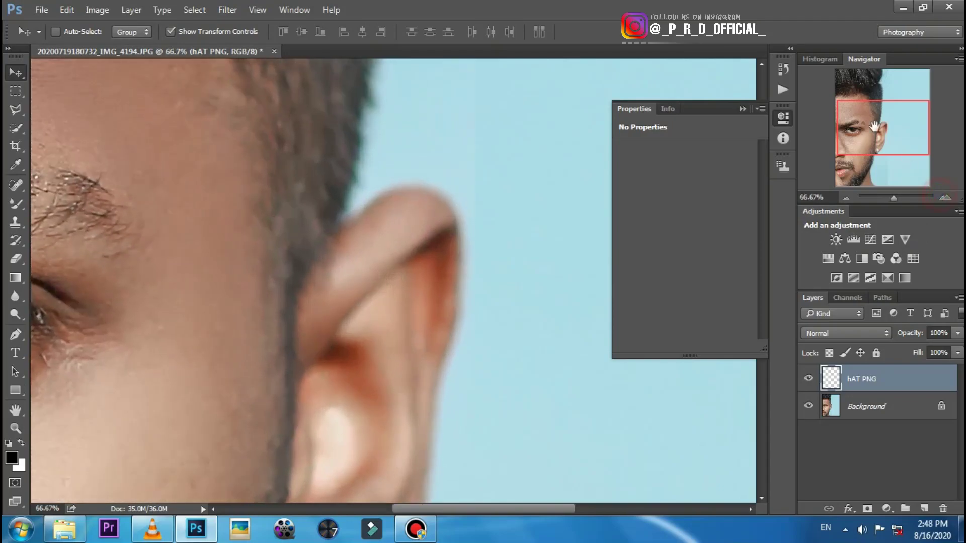
{"action": "left_click_drag", "start_coordinate": [883, 128], "coordinate": [850, 127]}
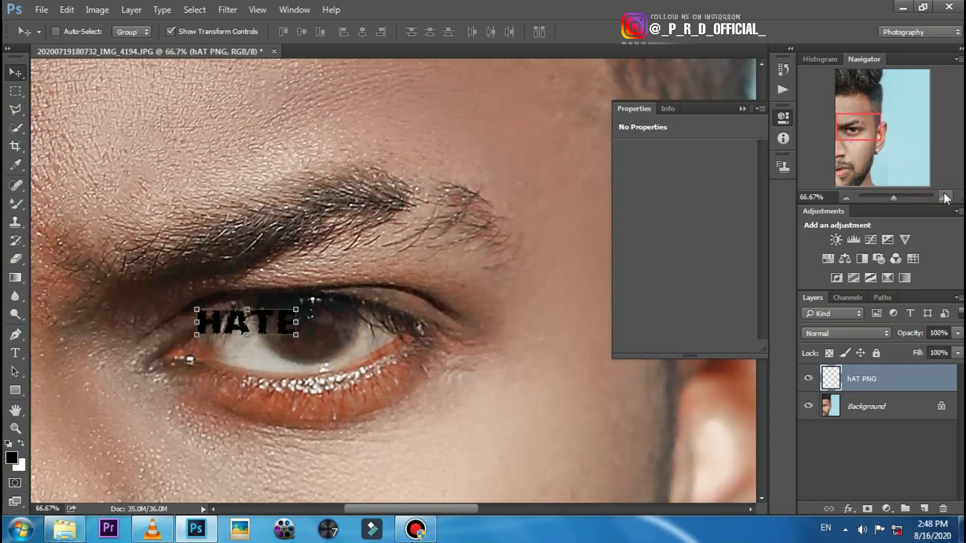
{"action": "left_click", "coordinate": [945, 198]}
{"action": "mouse_move", "coordinate": [230, 346]}
{"action": "left_mouse_down"}
{"action": "mouse_move", "coordinate": [332, 358]}
{"action": "mouse_move", "coordinate": [280, 358]}
{"action": "left_mouse_up"}
{"action": "key", "text": "Return"}
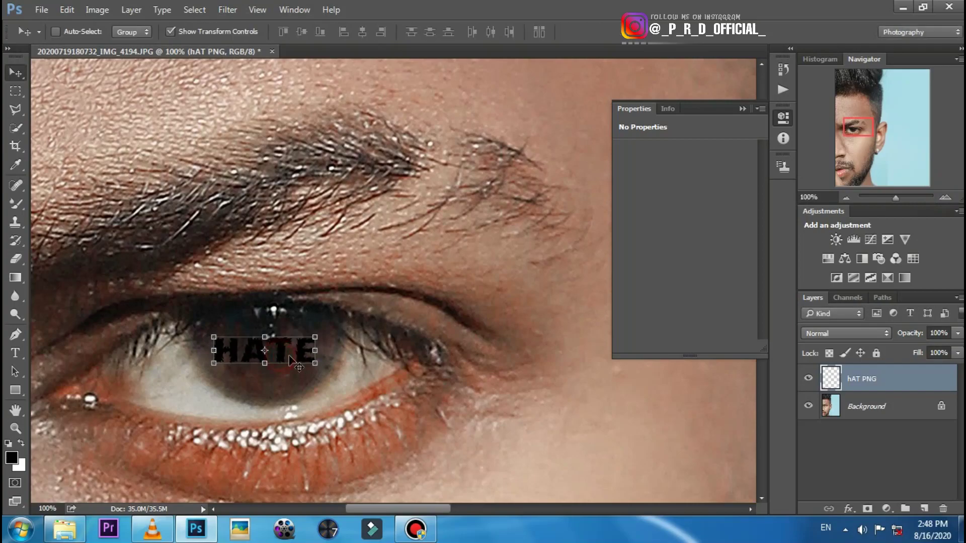
- Whiten the HATE text with a Hue/Saturation Lightness of +100
{"action": "left_click", "coordinate": [99, 10]}
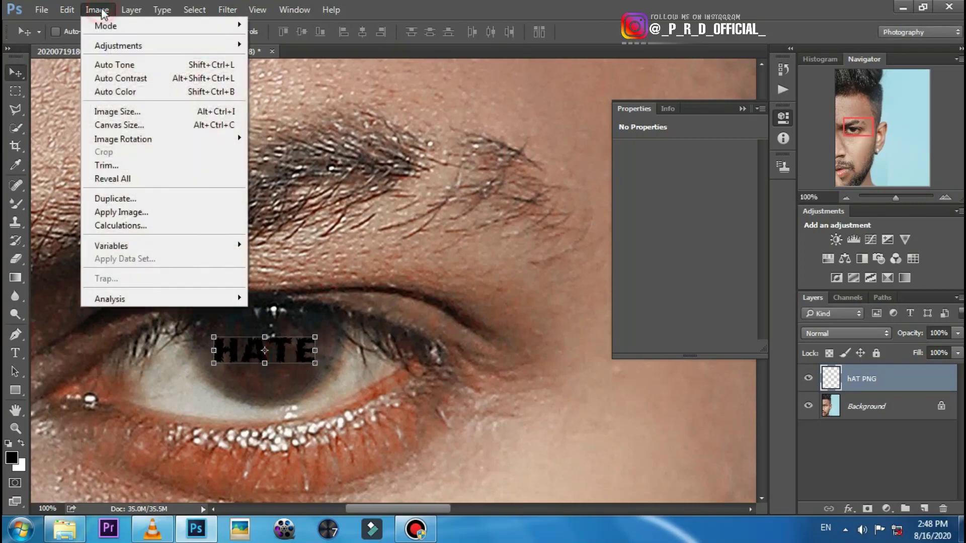
{"action": "mouse_move", "coordinate": [118, 46]}
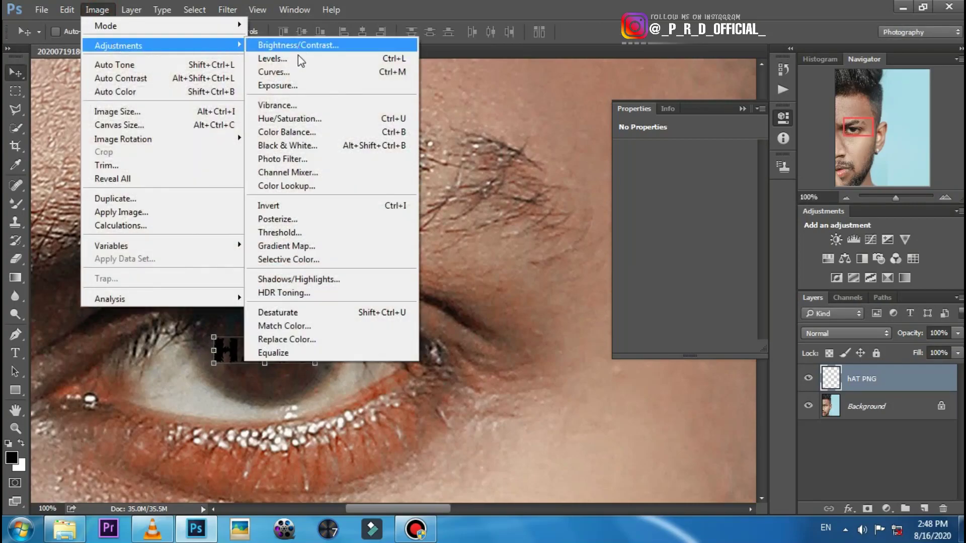
{"action": "left_click", "coordinate": [330, 125]}
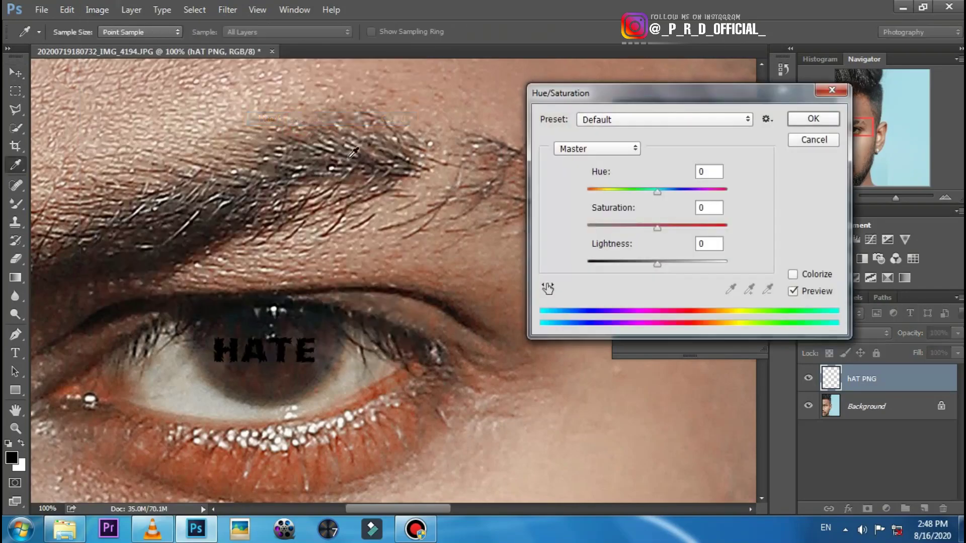
{"action": "left_click_drag", "start_coordinate": [665, 262], "coordinate": [750, 271]}
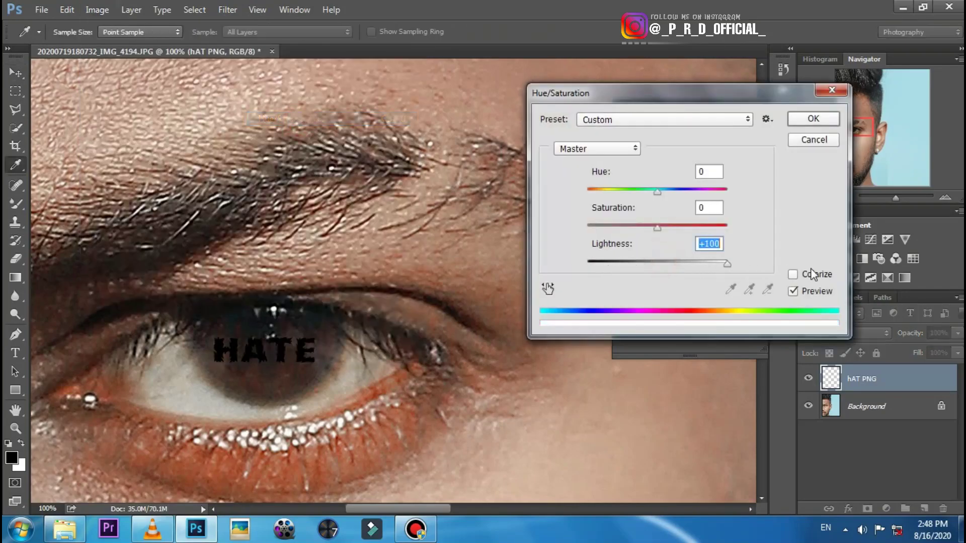
{"action": "left_click", "coordinate": [810, 120]}
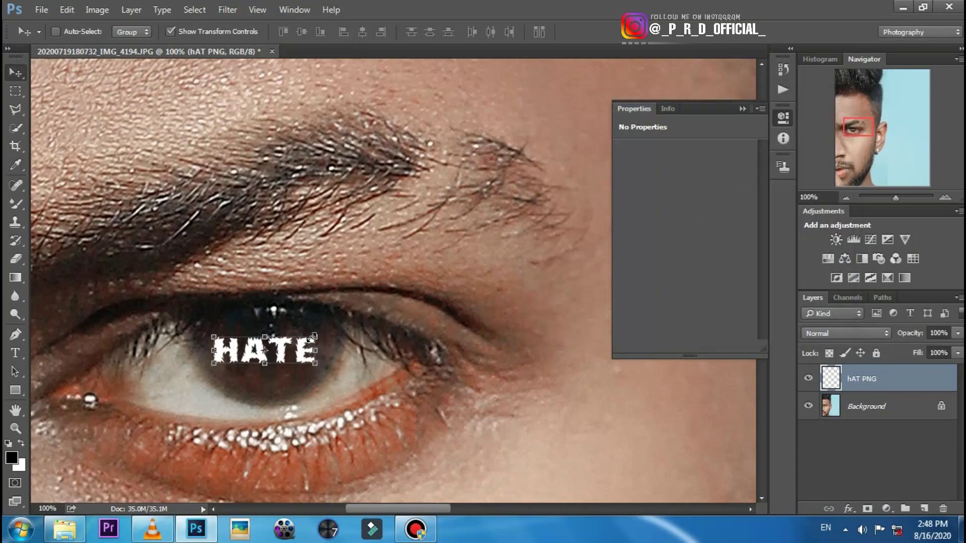
- Rescale the white HATE text slightly smaller and lower, centred on the iris
{"action": "left_click_drag", "start_coordinate": [313, 337], "coordinate": [317, 333]}
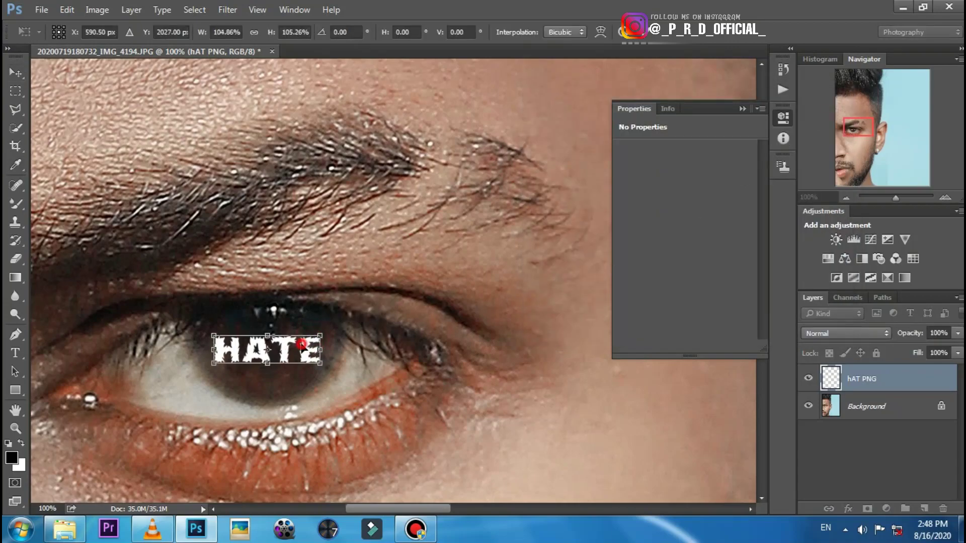
{"action": "double_click", "coordinate": [302, 345]}
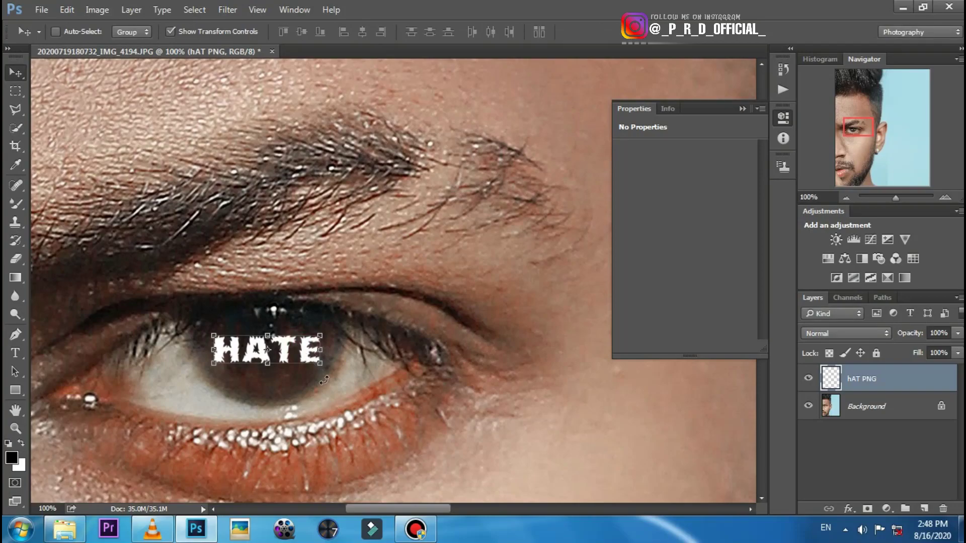
{"action": "mouse_move", "coordinate": [323, 371]}
{"action": "left_mouse_down"}
{"action": "mouse_move", "coordinate": [307, 360]}
{"action": "mouse_move", "coordinate": [292, 373]}
{"action": "left_mouse_up"}
{"action": "double_click", "coordinate": [288, 354]}
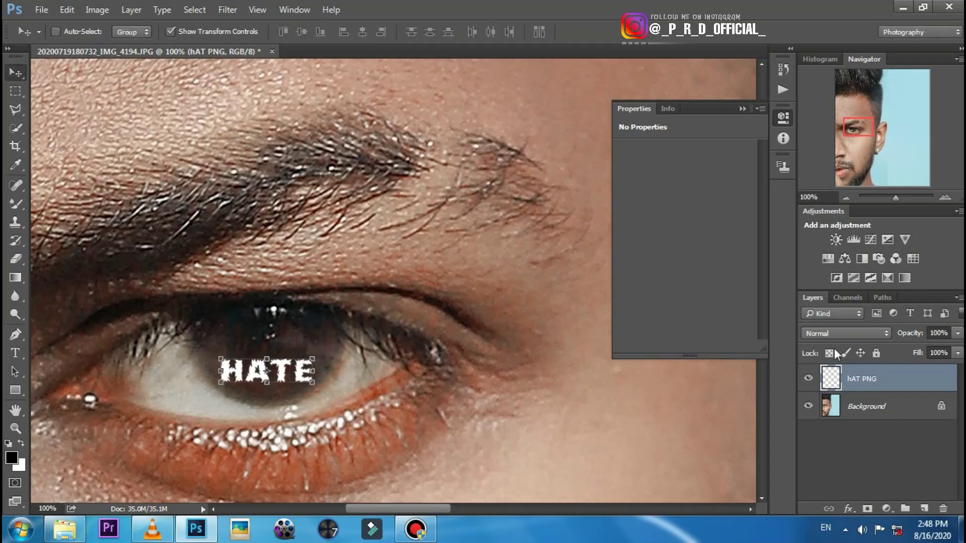
- Cycle through blend modes for the hAT PNG layer and settle on Soft Light
{"action": "left_click", "coordinate": [827, 333]}
{"action": "left_click", "coordinate": [820, 323]}
{"action": "key", "text": "Up"}
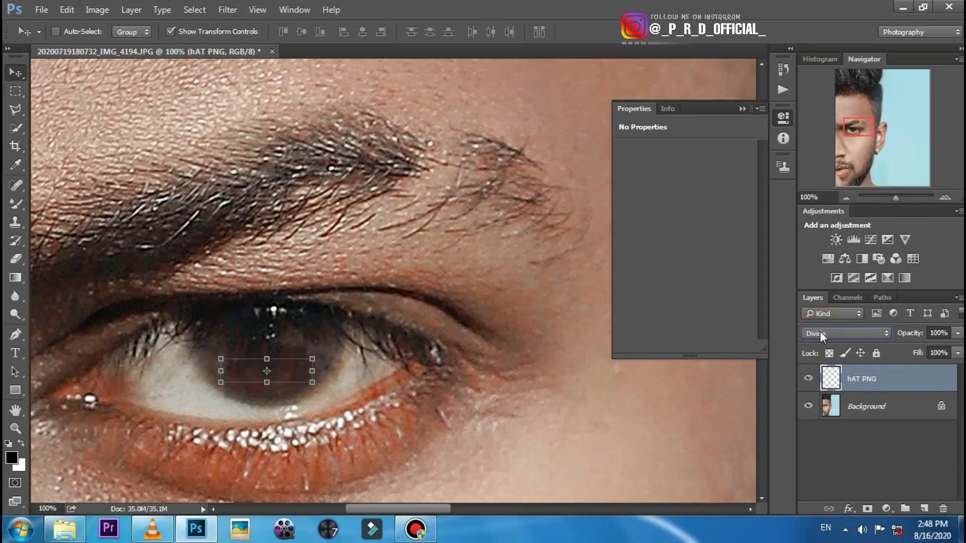
{"action": "key", "text": "Up"}
{"action": "key", "text": "Up"}
{"action": "key", "text": "Up"}
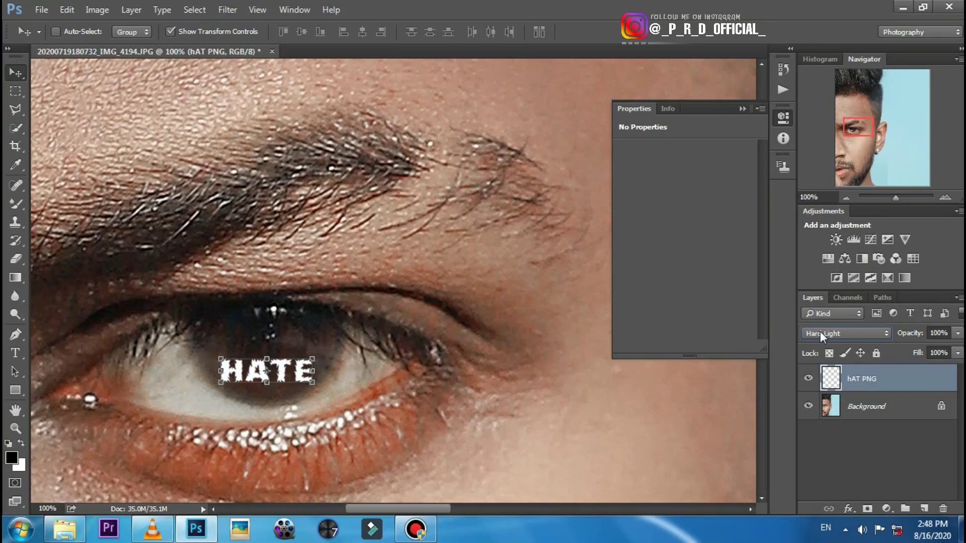
{"action": "key", "text": "Up"}
{"action": "key", "text": "Up"}
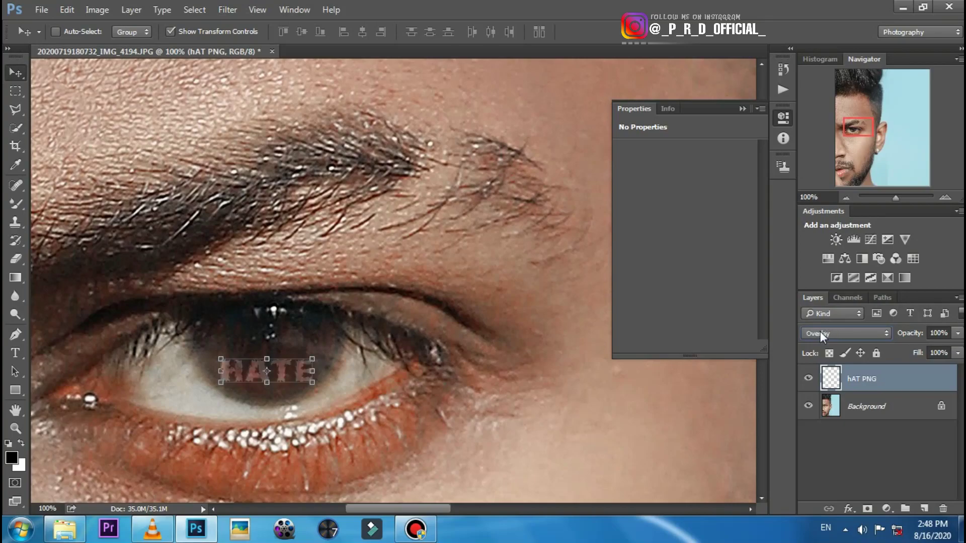
{"action": "key", "text": "Down"}
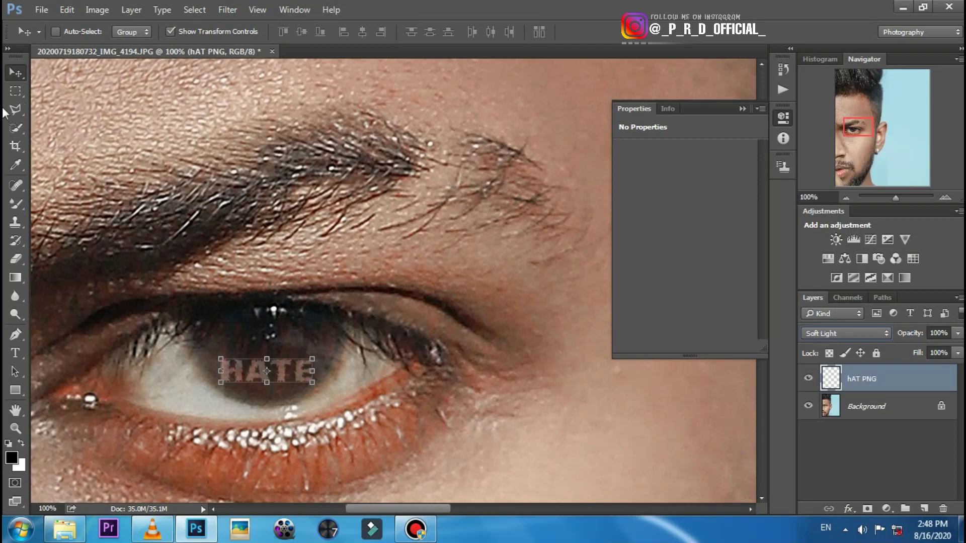
- Open the Hate folder and drag the fire image into Photoshop
{"action": "left_click", "coordinate": [15, 90]}
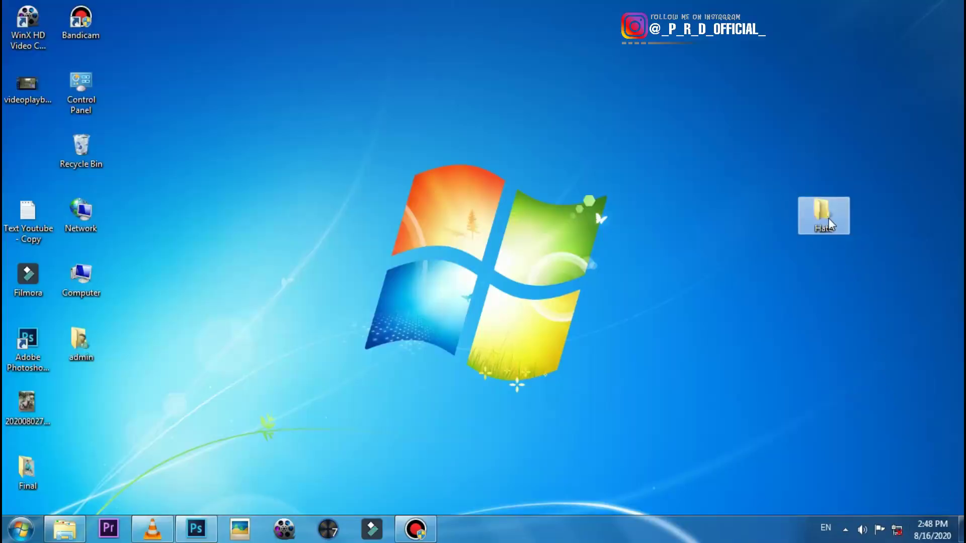
{"action": "double_click", "coordinate": [829, 225]}
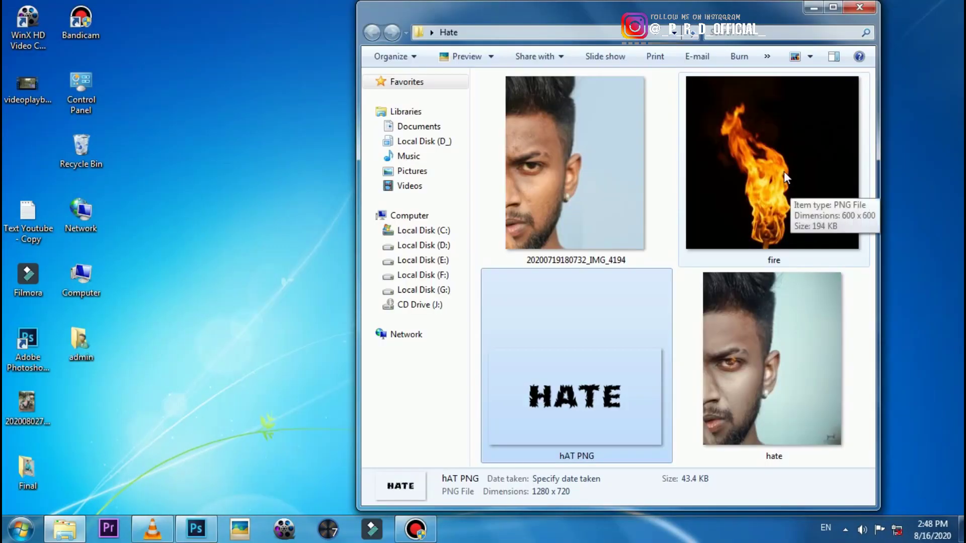
{"action": "mouse_move", "coordinate": [784, 171]}
{"action": "left_mouse_down"}
{"action": "mouse_move", "coordinate": [190, 534]}
{"action": "mouse_move", "coordinate": [261, 297]}
{"action": "left_mouse_up"}
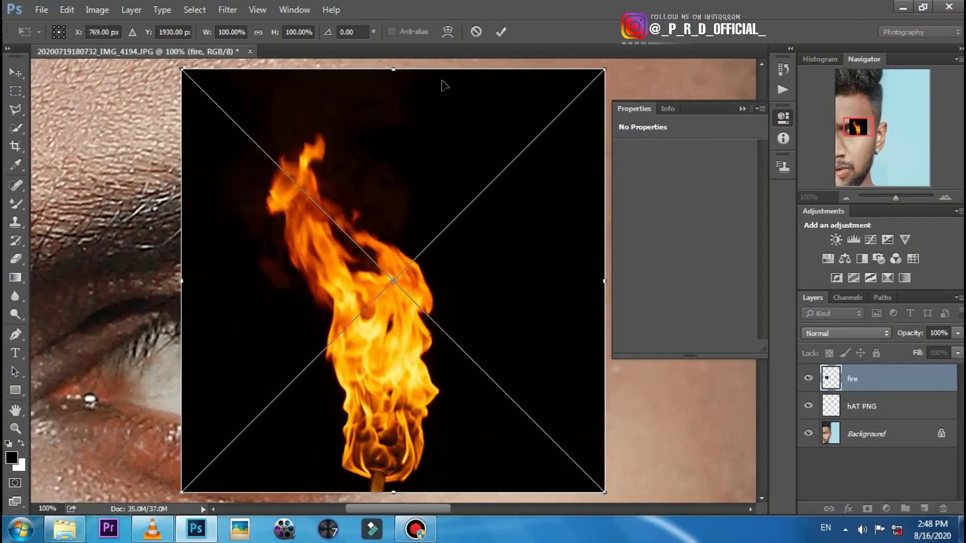
- Commit the placed fire image and rasterize it into a regular layer
{"action": "left_click", "coordinate": [500, 32]}
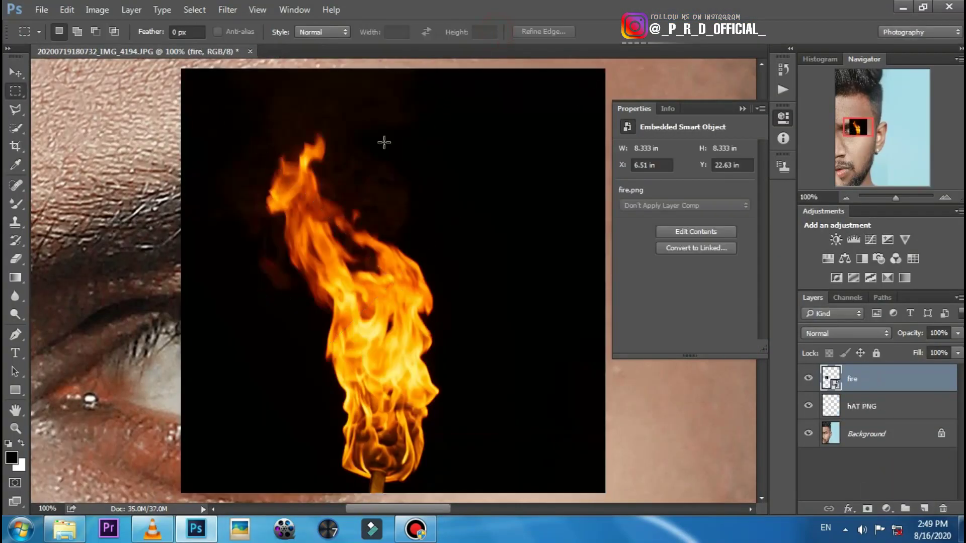
{"action": "left_click", "coordinate": [15, 203]}
{"action": "left_click", "coordinate": [307, 207]}
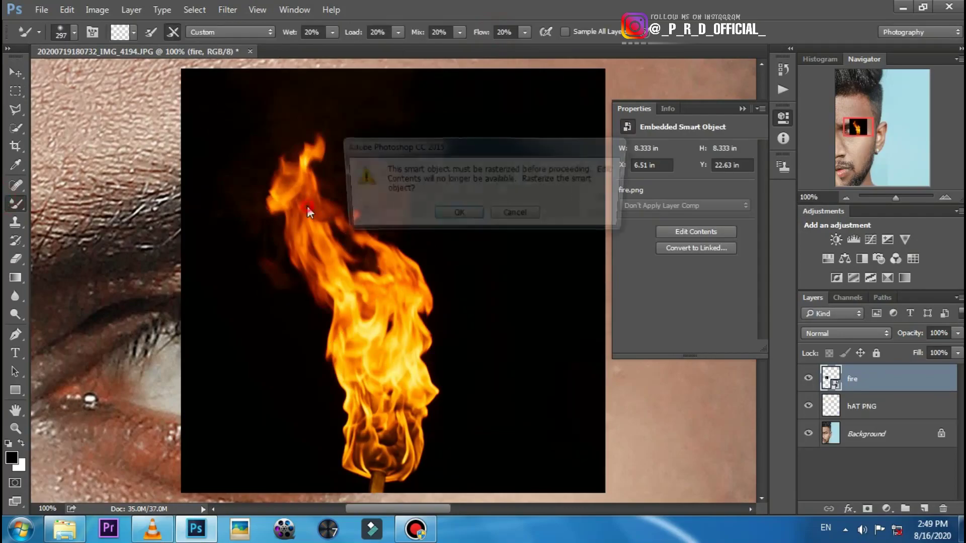
{"action": "left_click", "coordinate": [456, 216]}
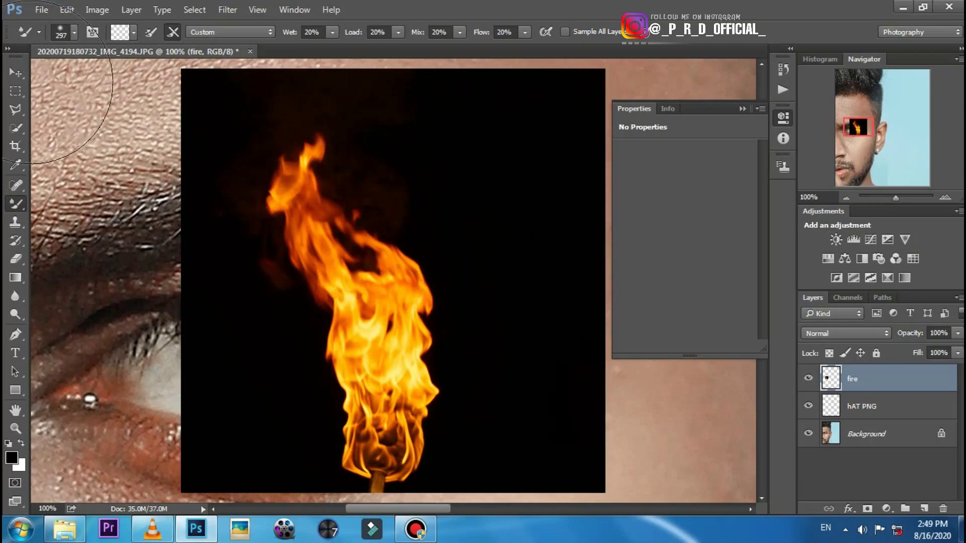
- Flip the fire layer horizontally with Free Transform
{"action": "left_click", "coordinate": [16, 73]}
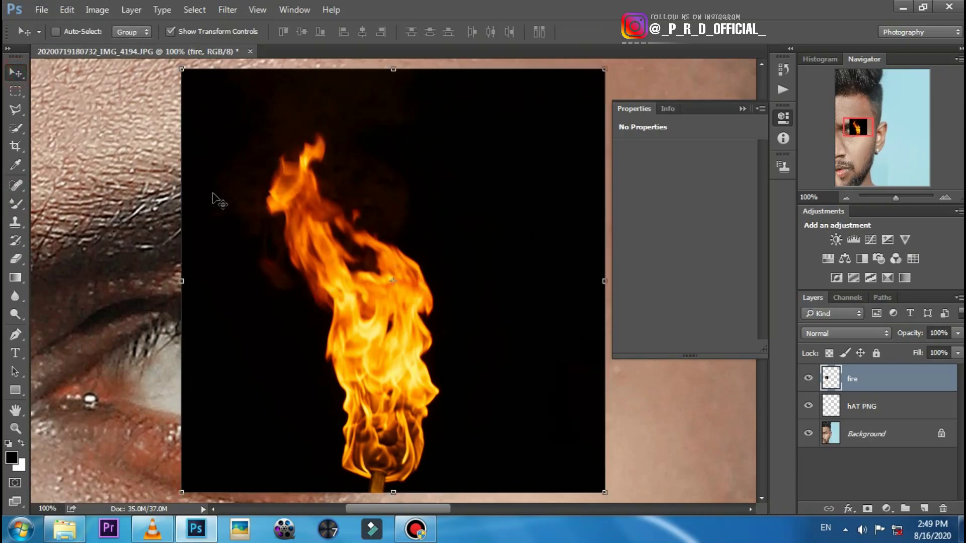
{"action": "left_click", "coordinate": [740, 108]}
{"action": "left_click", "coordinate": [608, 265]}
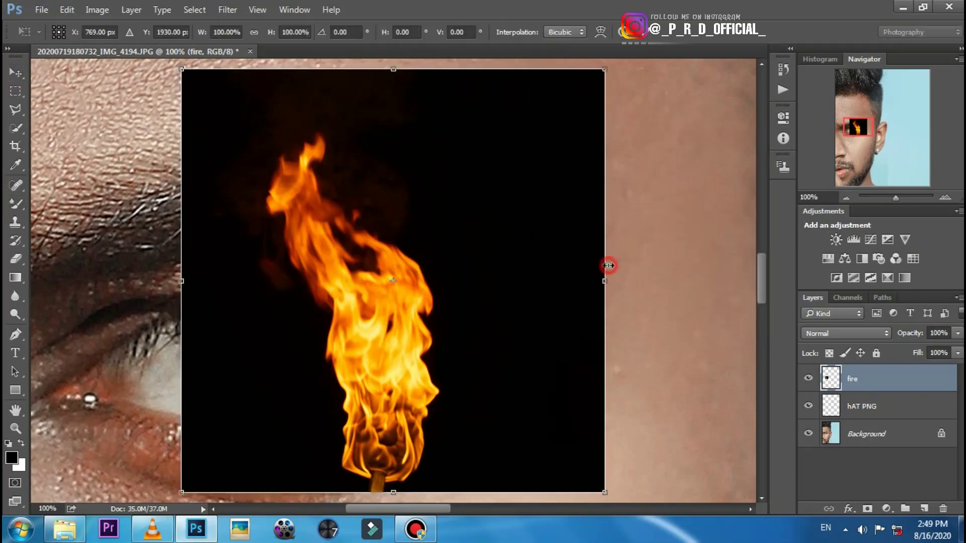
{"action": "right_click", "coordinate": [443, 264]}
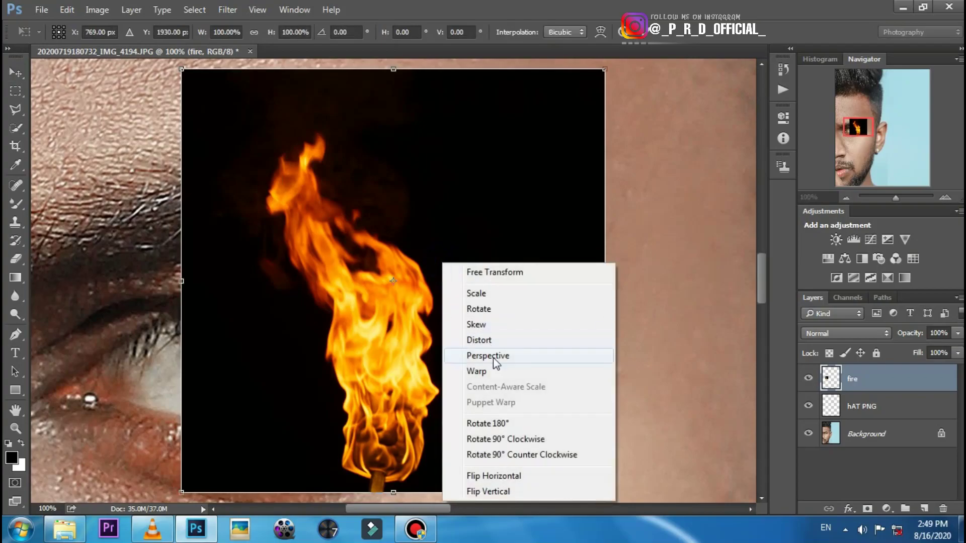
{"action": "left_click", "coordinate": [540, 482]}
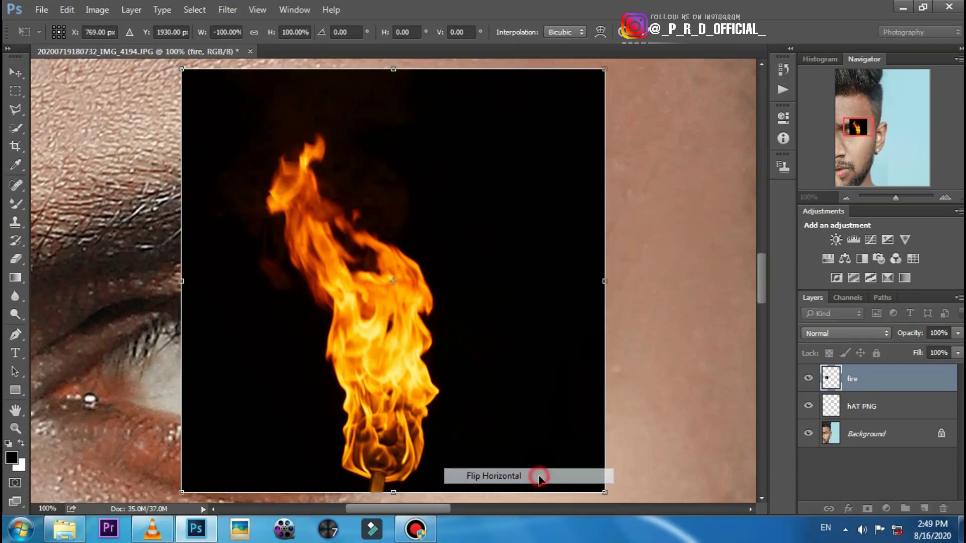
{"action": "left_click", "coordinate": [834, 336]}
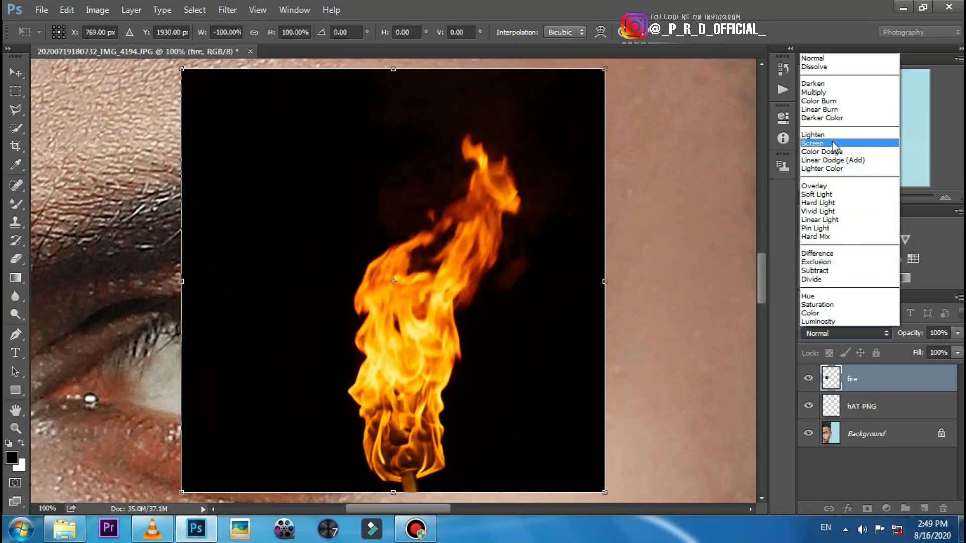
- Set the fire to Screen blend, shrink it to about 63%, move it onto the iris, then scale it up to about 120%
{"action": "left_click", "coordinate": [814, 143]}
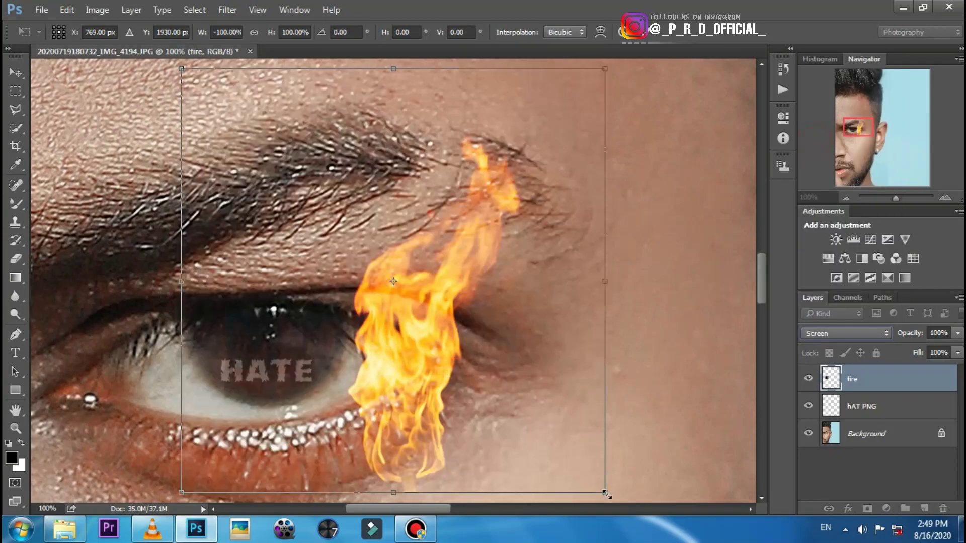
{"action": "left_click_drag", "start_coordinate": [605, 493], "coordinate": [558, 382]}
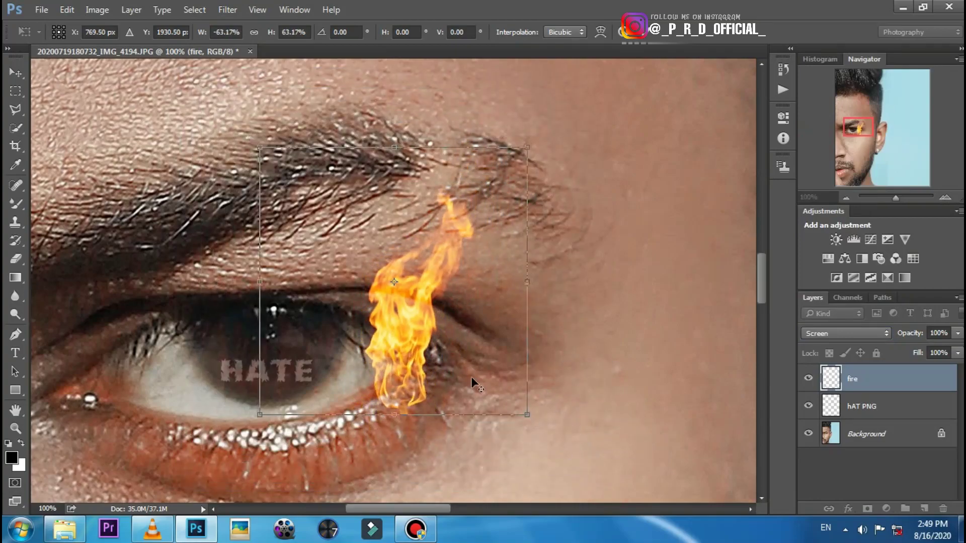
{"action": "key", "text": "Return"}
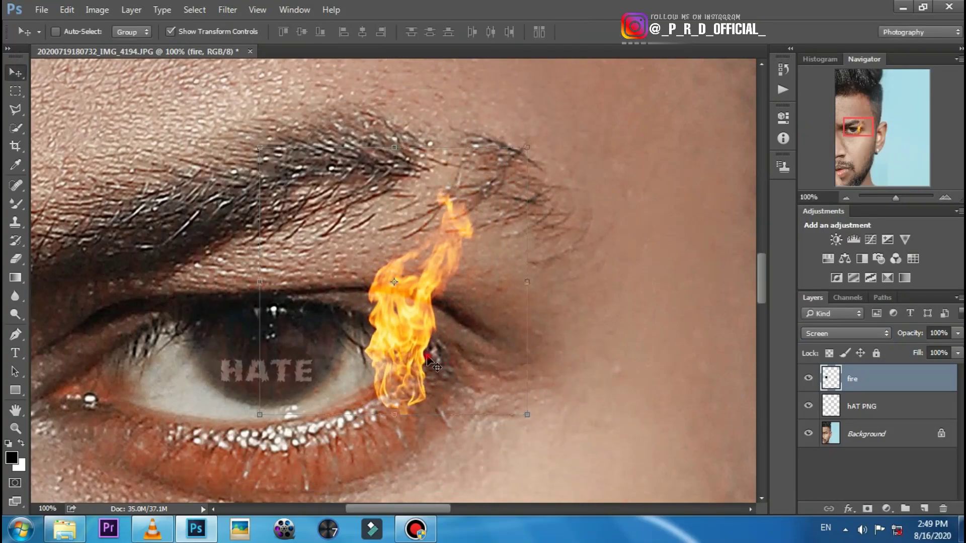
{"action": "left_click_drag", "start_coordinate": [428, 357], "coordinate": [292, 398]}
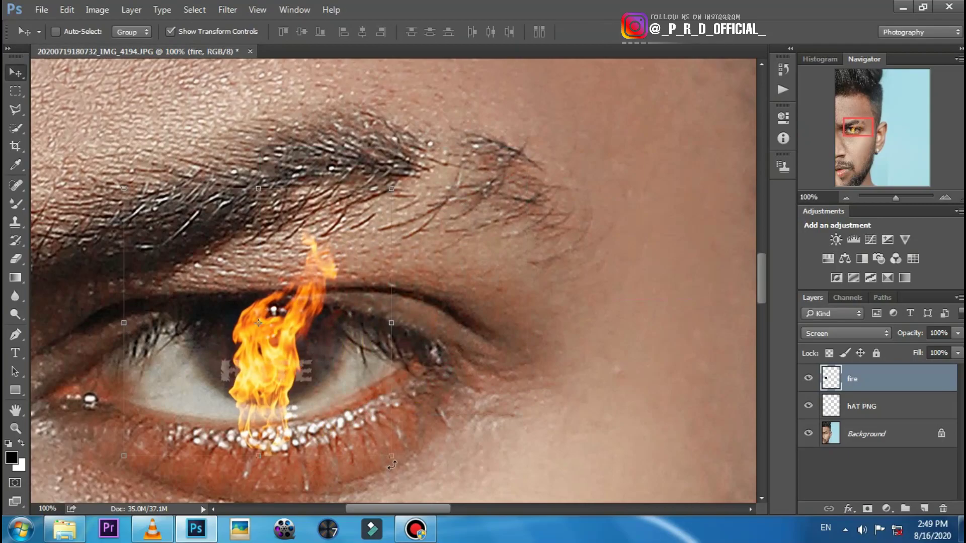
{"action": "left_click_drag", "start_coordinate": [391, 460], "coordinate": [428, 483]}
{"action": "left_click_drag", "start_coordinate": [297, 370], "coordinate": [307, 381]}
{"action": "key", "text": "Return"}
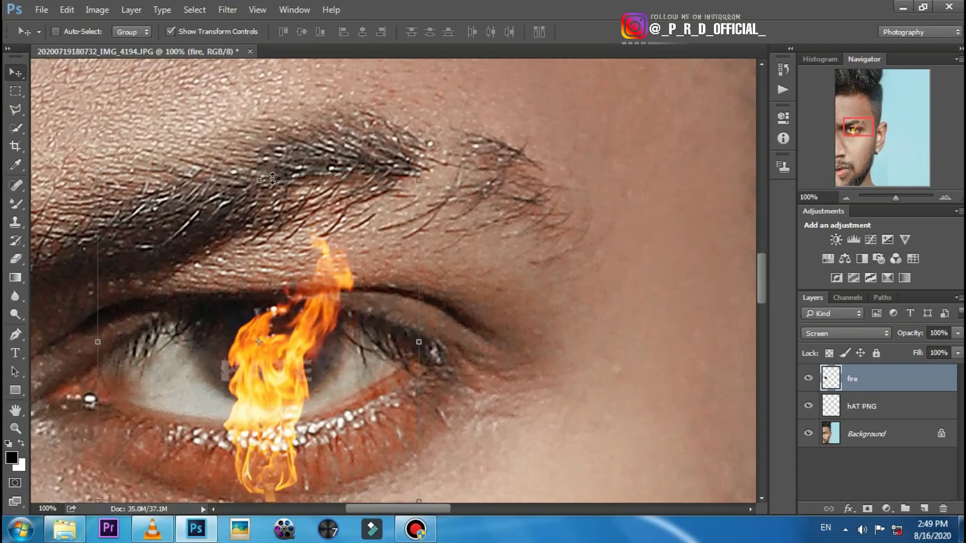
- Squash the fire to about 88% height and nudge it into place over the iris
{"action": "key", "text": "ctrl+t"}
{"action": "left_click_drag", "start_coordinate": [266, 162], "coordinate": [266, 203]}
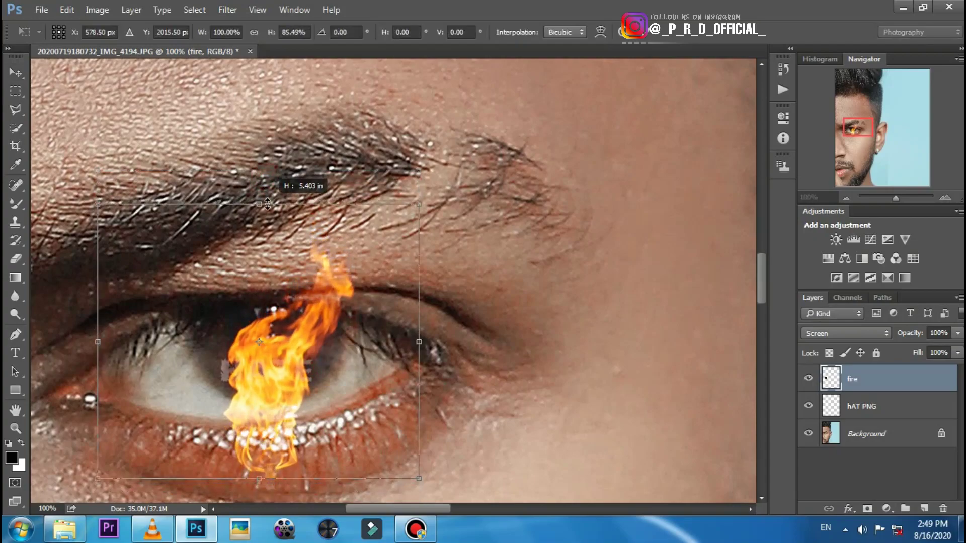
{"action": "key", "text": "Return"}
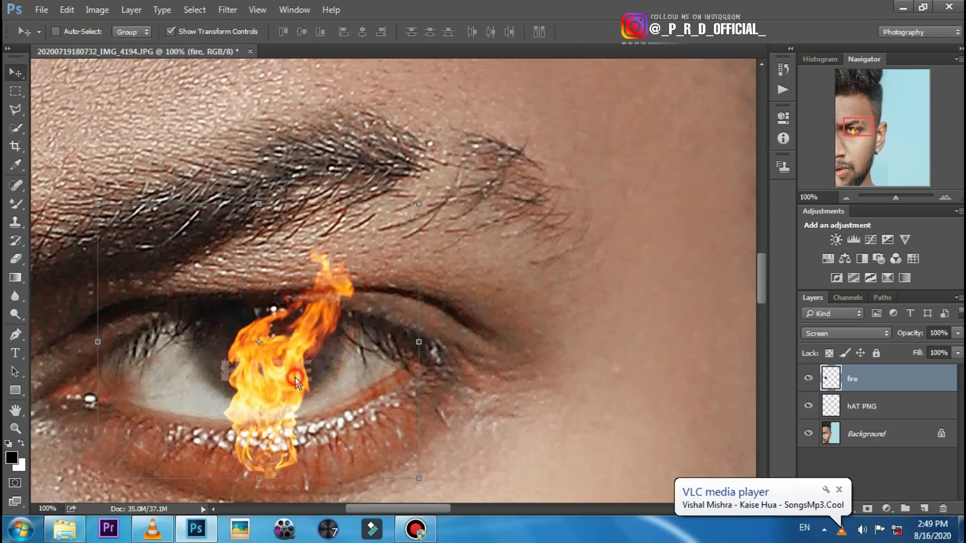
{"action": "left_click_drag", "start_coordinate": [319, 370], "coordinate": [314, 371]}
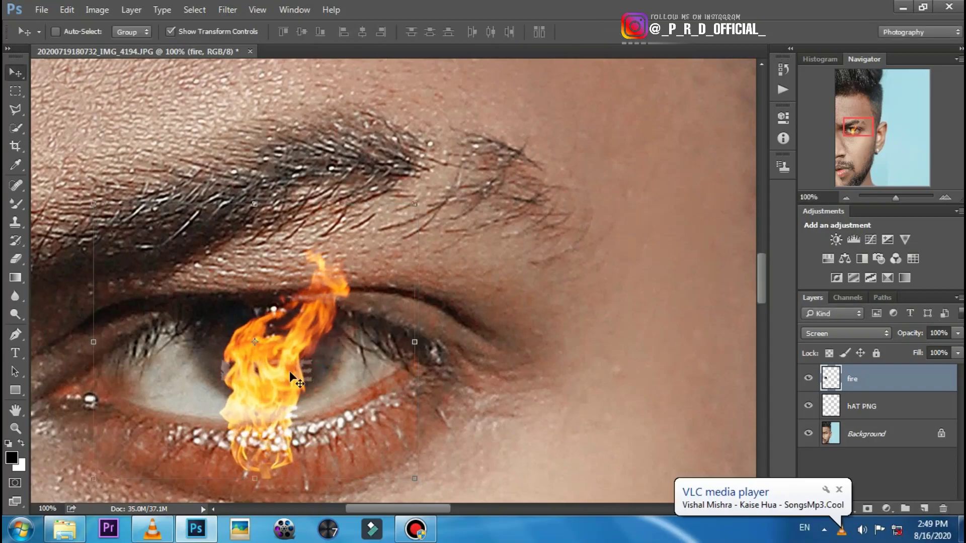
{"action": "scroll", "coordinate": [279, 370], "scroll_direction": "up", "scroll_amount": 2}
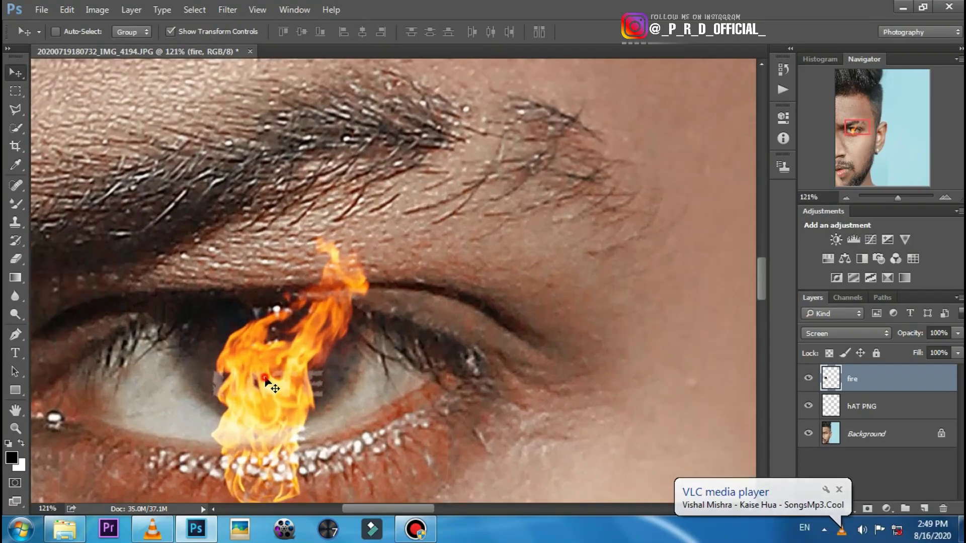
{"action": "left_click_drag", "start_coordinate": [259, 376], "coordinate": [267, 376]}
{"action": "scroll", "coordinate": [267, 375], "scroll_direction": "down", "scroll_amount": 1}
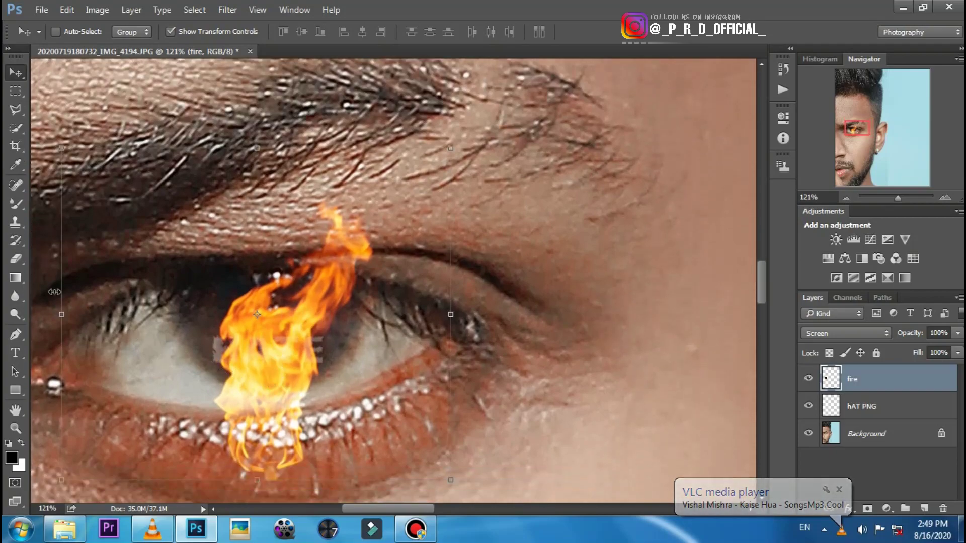
{"action": "left_click", "coordinate": [17, 260]}
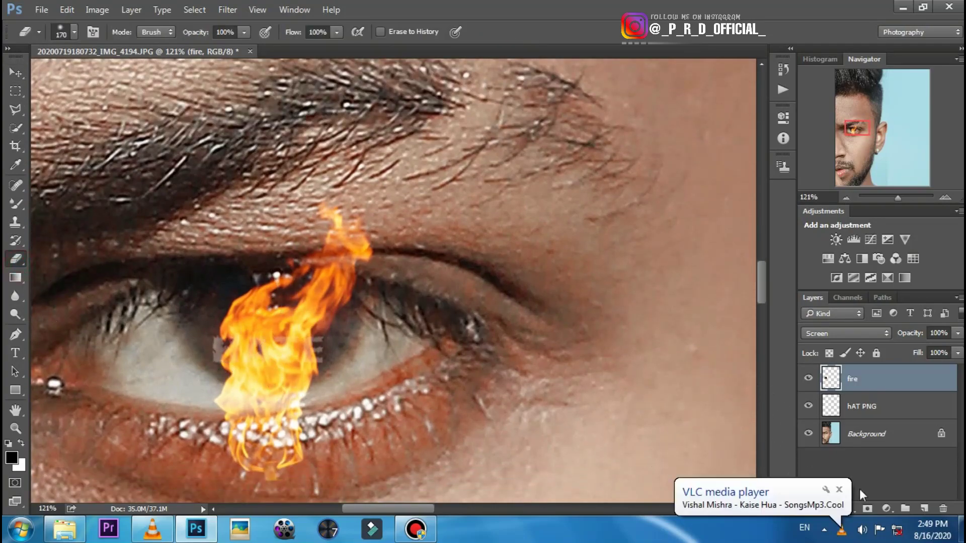
- Add a white layer mask to the fire and paint out the lower flames with a 120 px brush
{"action": "left_click", "coordinate": [869, 509]}
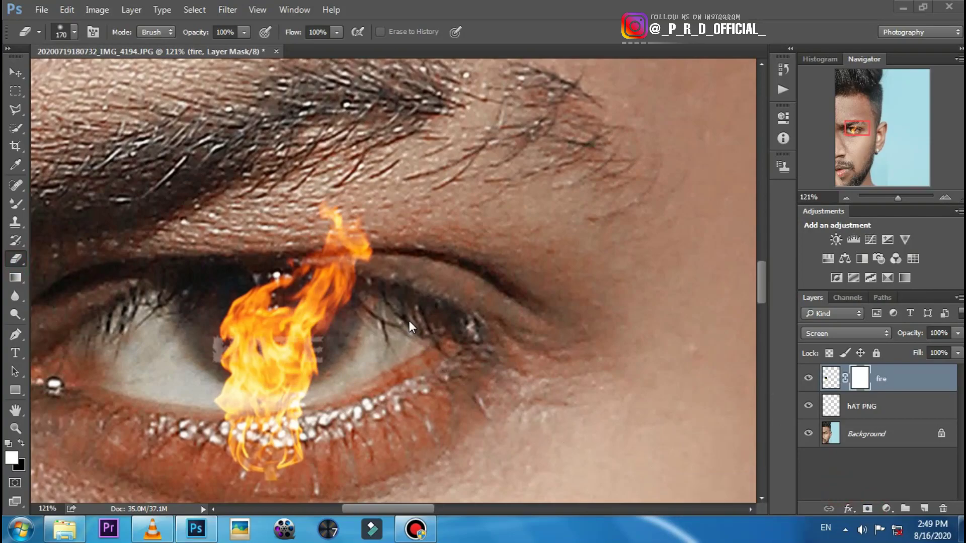
{"action": "right_click", "coordinate": [416, 301]}
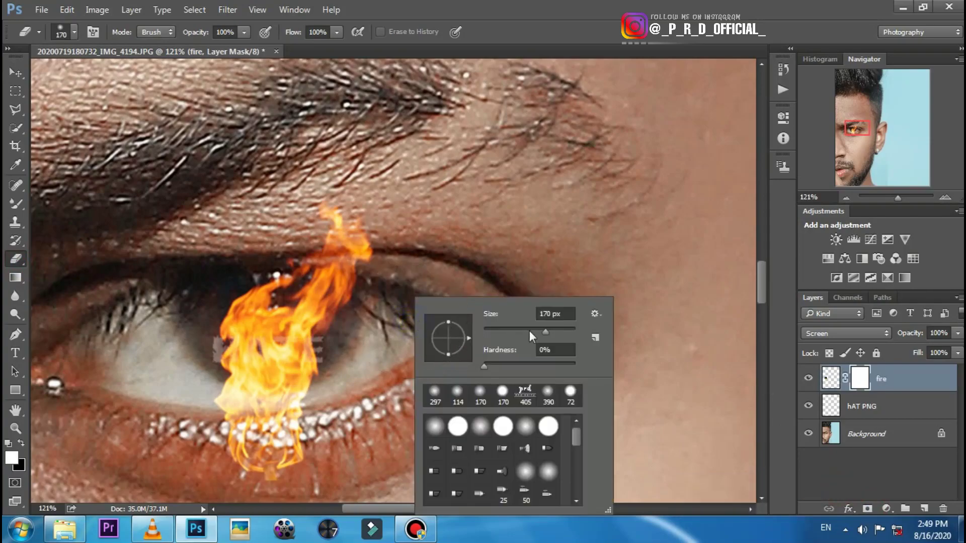
{"action": "left_click_drag", "start_coordinate": [537, 332], "coordinate": [528, 333]}
{"action": "mouse_move", "coordinate": [343, 383]}
{"action": "left_mouse_down"}
{"action": "mouse_move", "coordinate": [237, 408]}
{"action": "mouse_move", "coordinate": [282, 468]}
{"action": "left_mouse_up"}
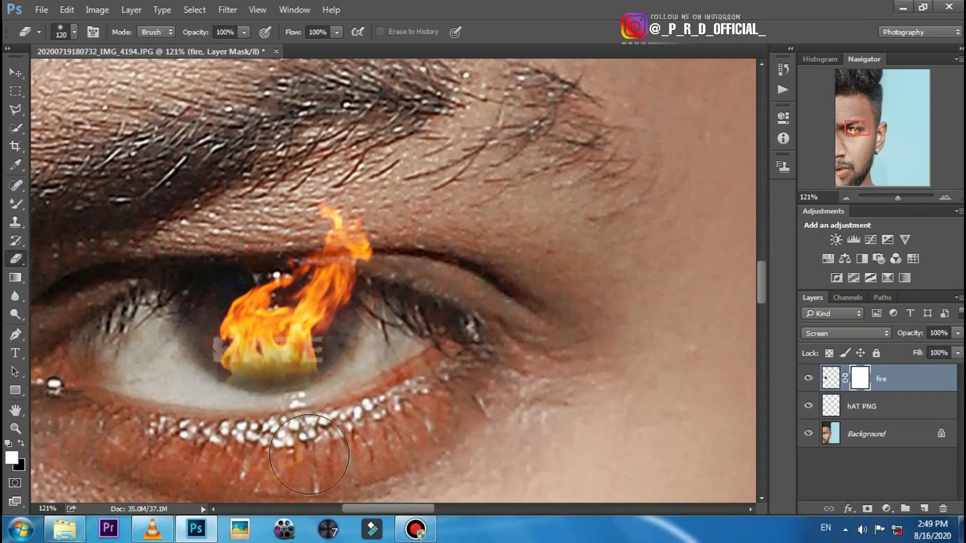
- Mask the fire over the lower iris with an 89 px brush, revealing the HATE text
{"action": "right_click", "coordinate": [398, 361]}
{"action": "left_click_drag", "start_coordinate": [523, 332], "coordinate": [514, 332]}
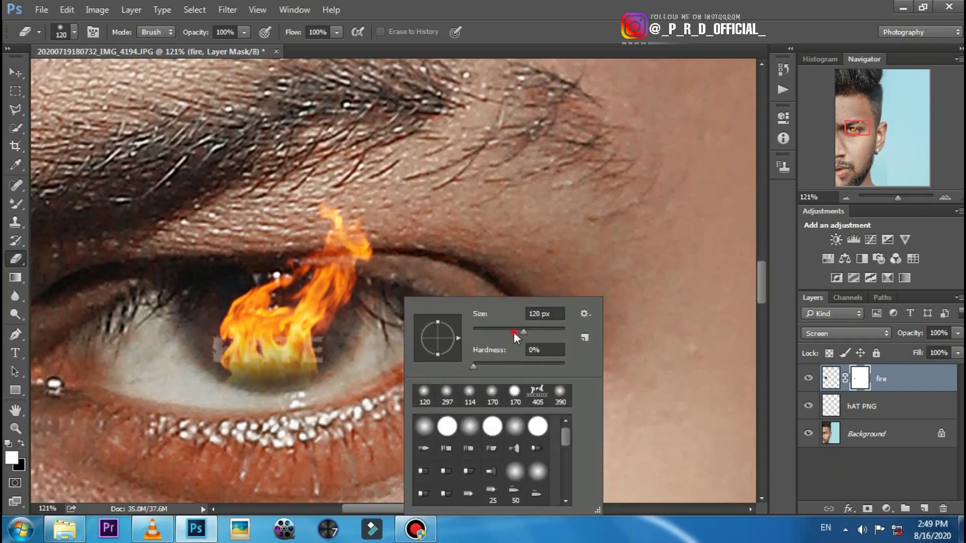
{"action": "left_click", "coordinate": [223, 387]}
{"action": "mouse_move", "coordinate": [218, 386]}
{"action": "left_mouse_down"}
{"action": "mouse_move", "coordinate": [351, 367]}
{"action": "mouse_move", "coordinate": [140, 382]}
{"action": "left_mouse_up"}
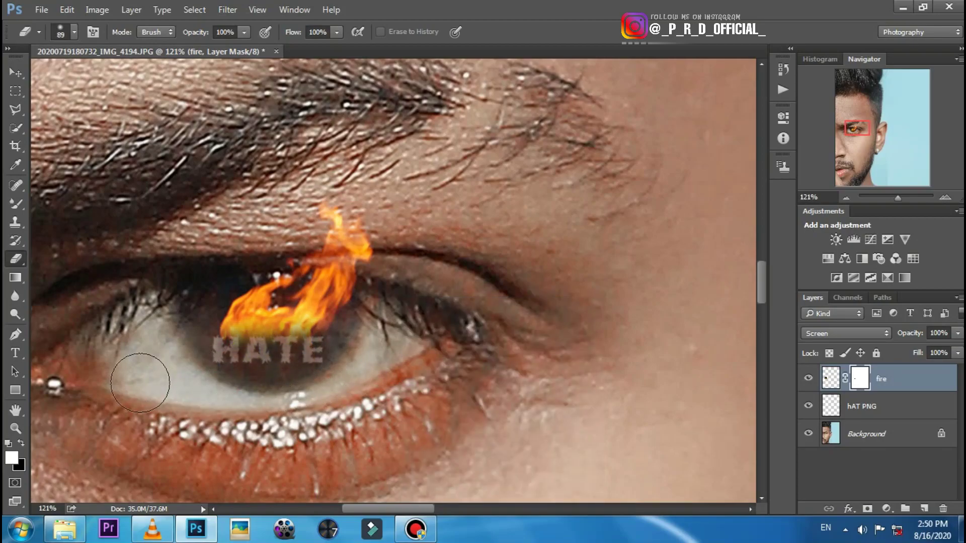
{"action": "left_click_drag", "start_coordinate": [332, 380], "coordinate": [181, 376]}
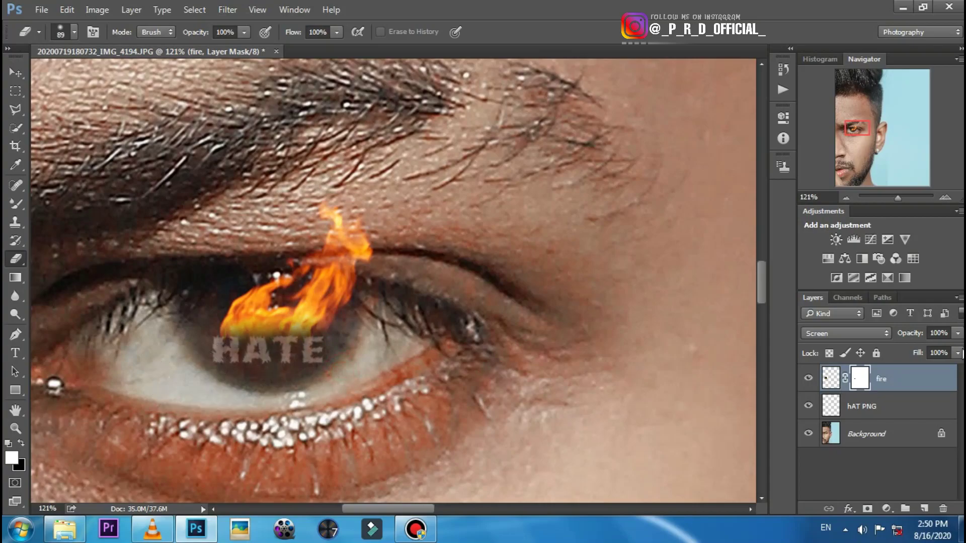
{"action": "left_click", "coordinate": [832, 334]}
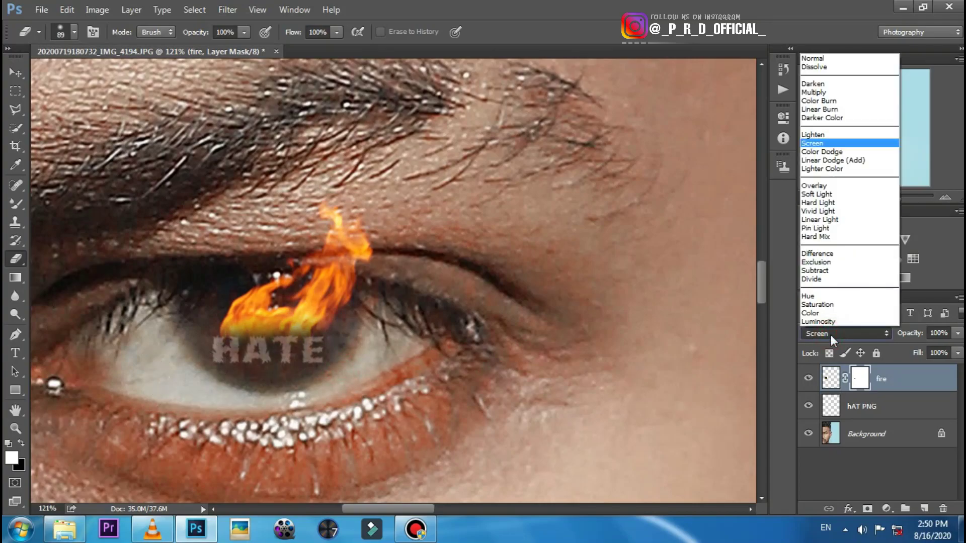
- Switch the fire to Lighten blending and widen it to about 108%
{"action": "left_click", "coordinate": [820, 135]}
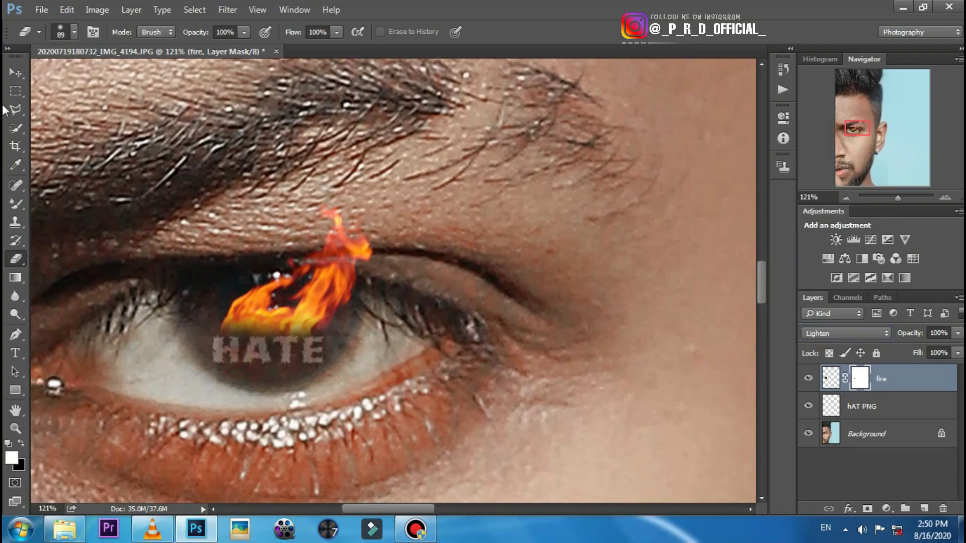
{"action": "left_click", "coordinate": [15, 72]}
{"action": "key", "text": "ctrl+t"}
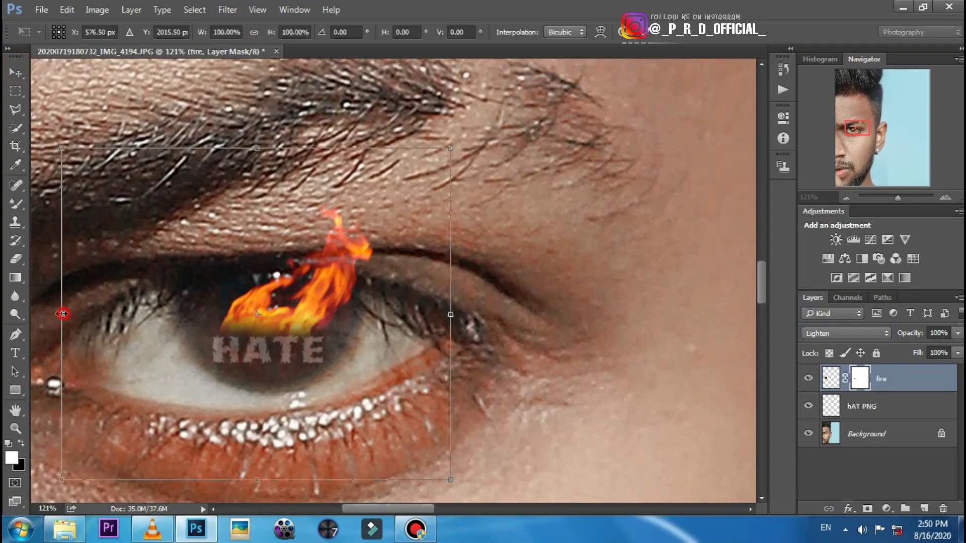
{"action": "left_click_drag", "start_coordinate": [62, 313], "coordinate": [44, 314]}
{"action": "left_click_drag", "start_coordinate": [345, 384], "coordinate": [361, 381]}
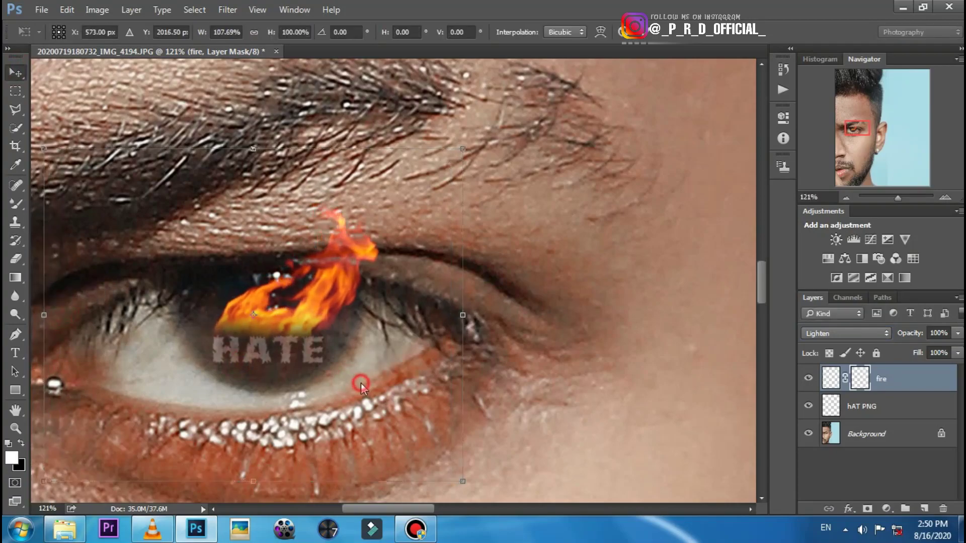
{"action": "key", "text": "Return"}
- Move the fire layer below hAT PNG and set its blend mode back to Screen
{"action": "left_click_drag", "start_coordinate": [927, 397], "coordinate": [919, 420]}
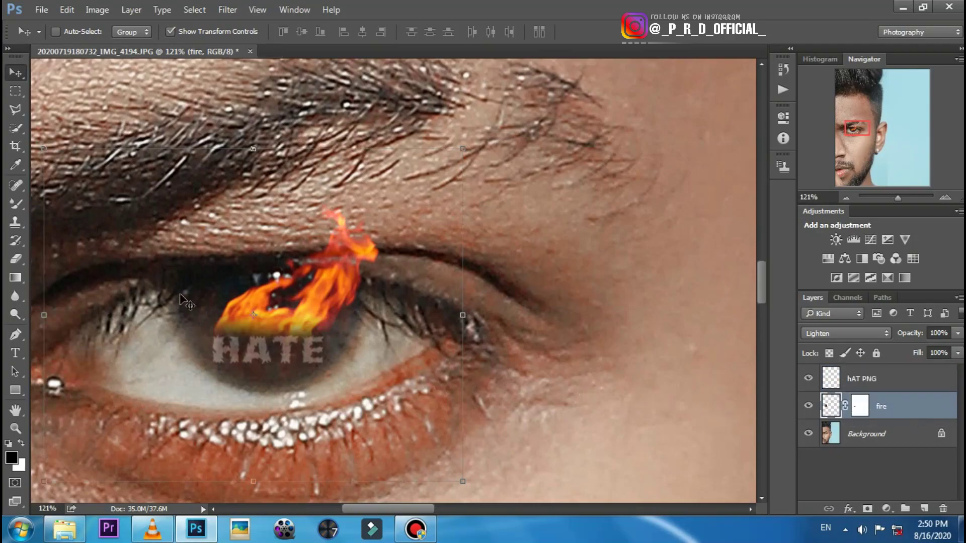
{"action": "left_click", "coordinate": [850, 335]}
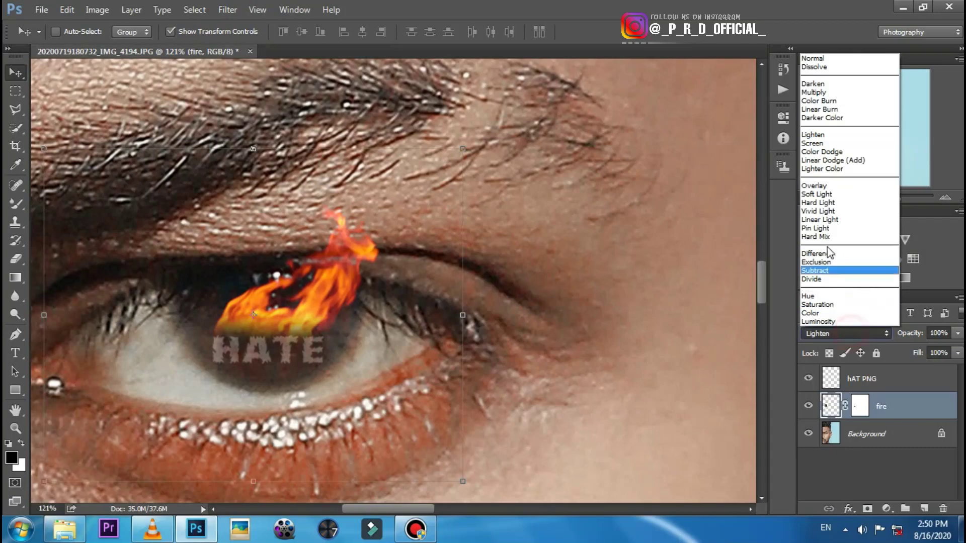
{"action": "left_click", "coordinate": [813, 146]}
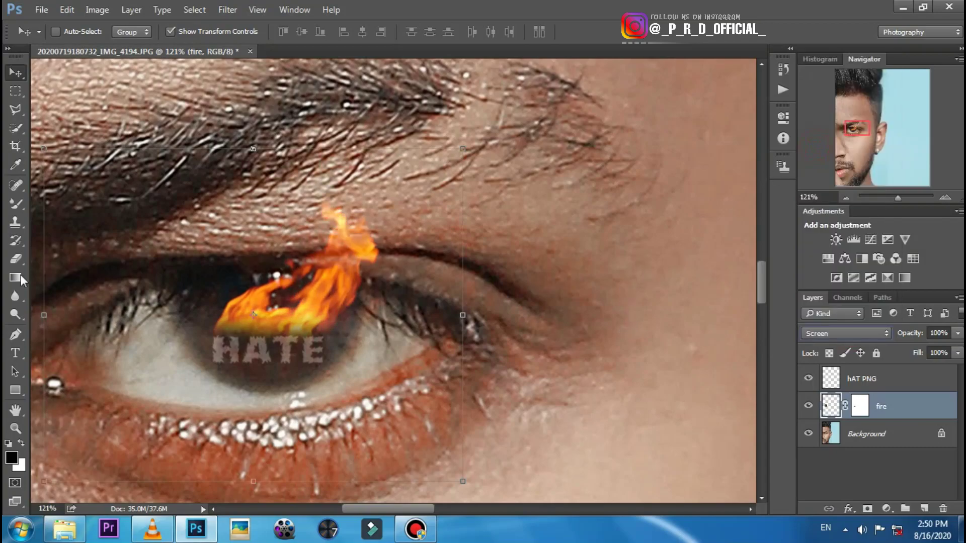
{"action": "left_click", "coordinate": [15, 258]}
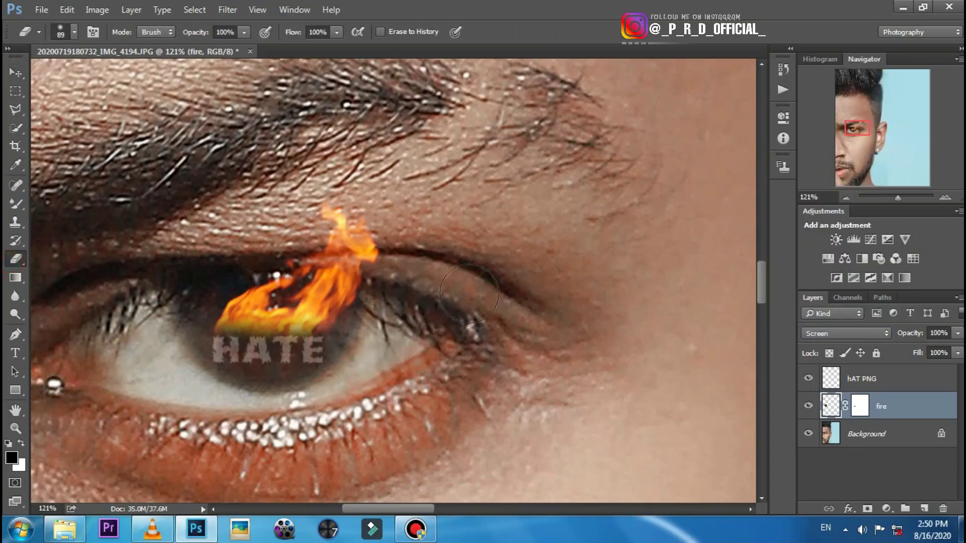
{"action": "left_click", "coordinate": [222, 259]}
{"action": "left_click", "coordinate": [15, 73]}
- Nudge the fire slightly lower over the iris and zoom out to the whole portrait
{"action": "left_click_drag", "start_coordinate": [308, 358], "coordinate": [310, 363]}
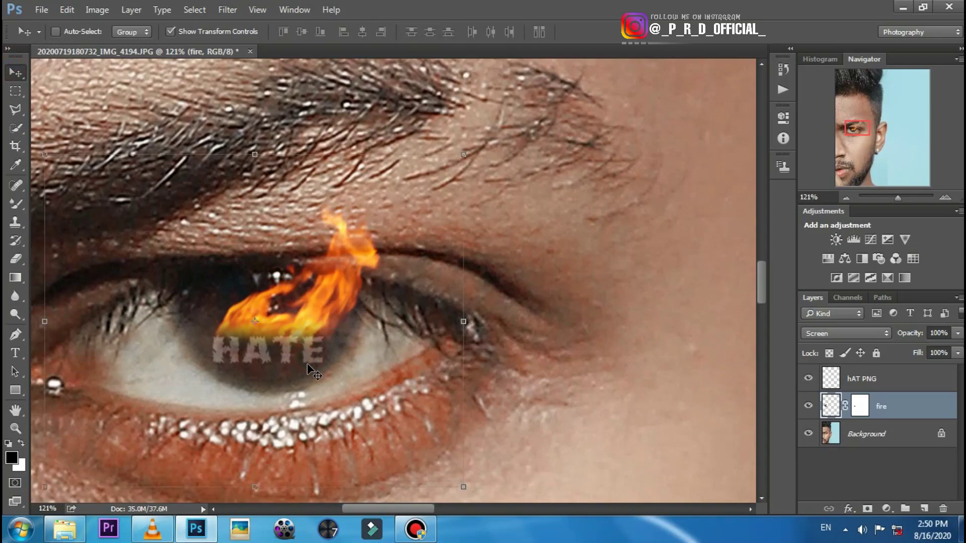
{"action": "left_click", "coordinate": [15, 91]}
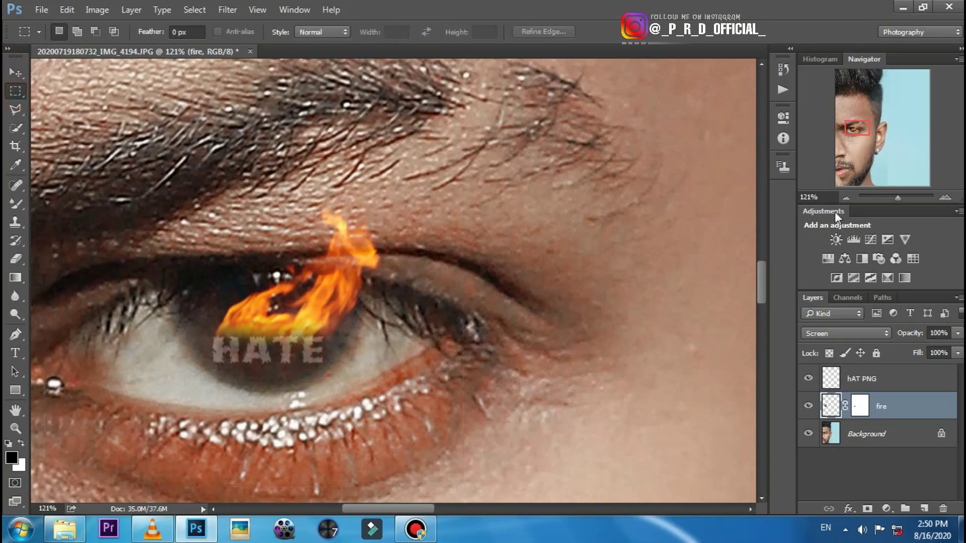
{"action": "left_click", "coordinate": [840, 199]}
{"action": "left_click", "coordinate": [840, 199]}
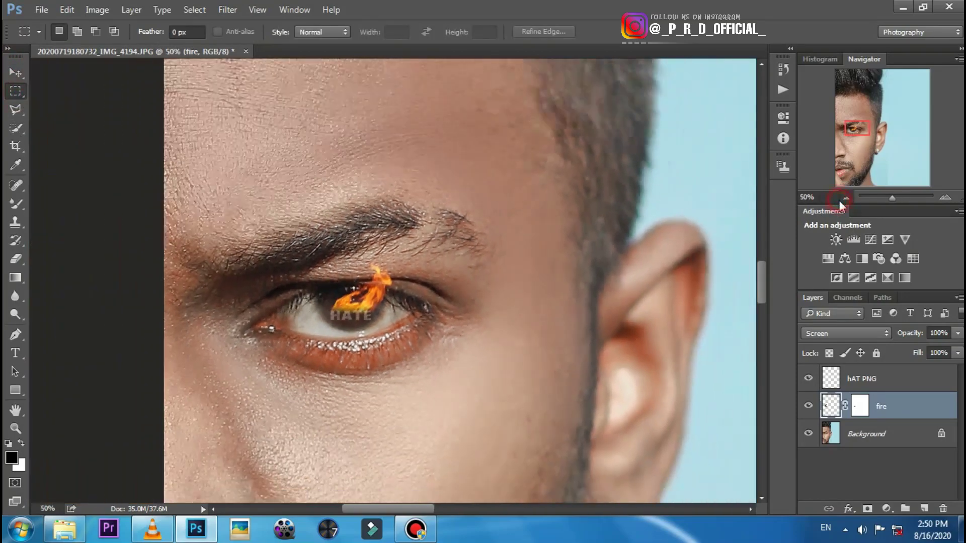
{"action": "left_click", "coordinate": [840, 200]}
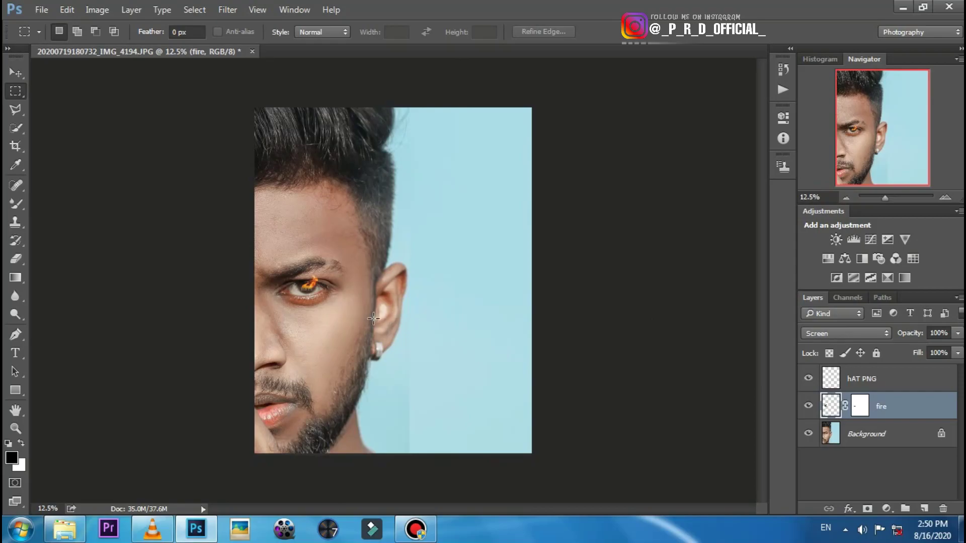
- Select the Background layer
{"action": "scroll", "coordinate": [374, 318], "scroll_direction": "up", "scroll_amount": 3}
{"action": "scroll", "coordinate": [246, 280], "scroll_direction": "up", "scroll_amount": 3}
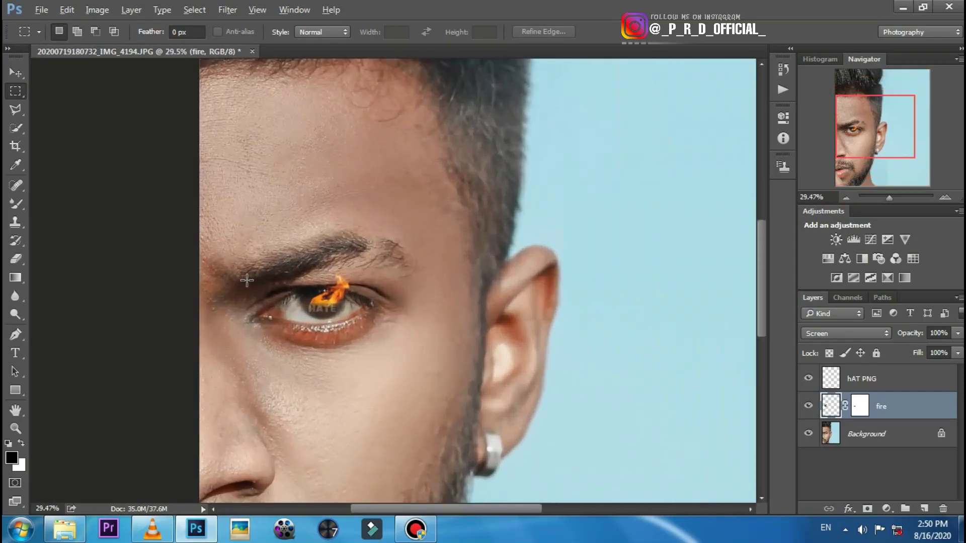
{"action": "scroll", "coordinate": [247, 280], "scroll_direction": "up", "scroll_amount": 1}
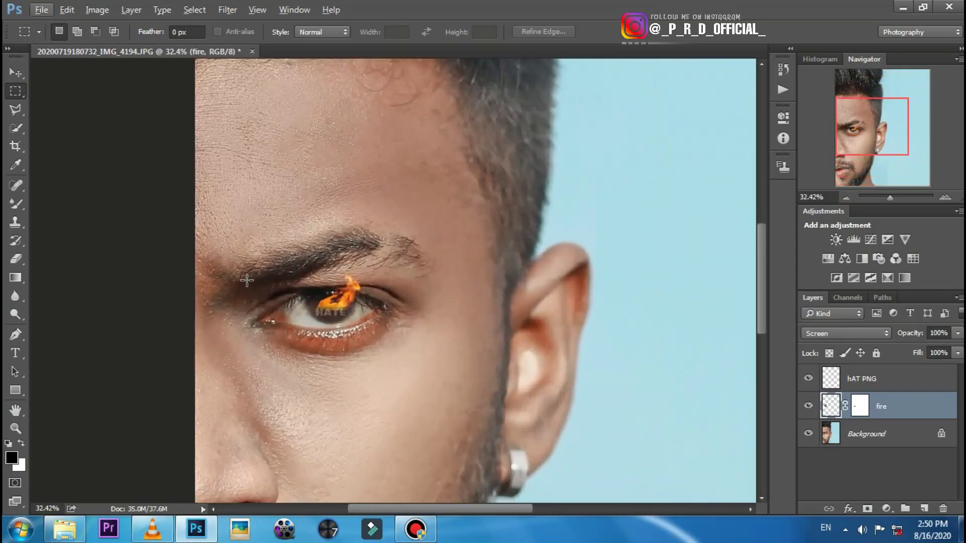
{"action": "left_click", "coordinate": [889, 431]}
- Add a Color Lookup layer using FoggyNight.3DL and lower its opacity to 32%
{"action": "left_click", "coordinate": [887, 512]}
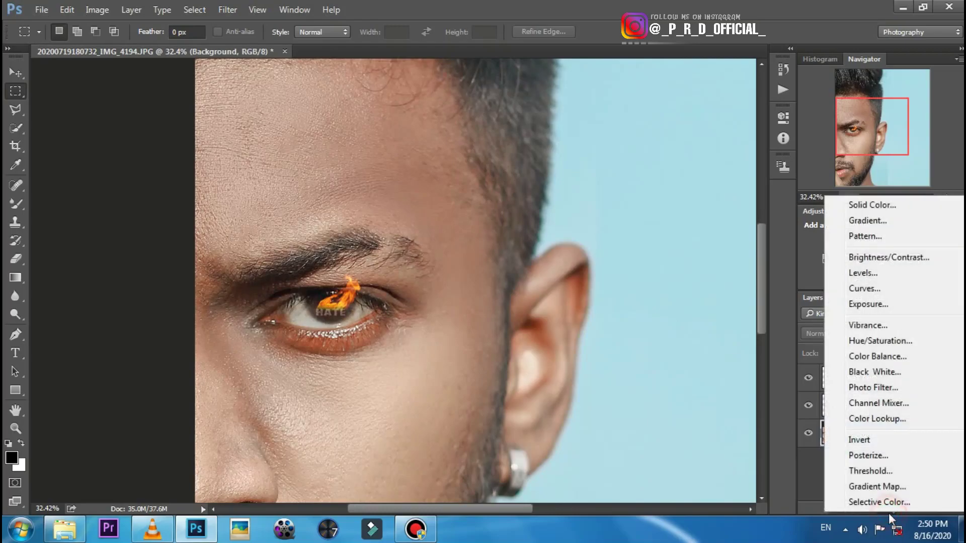
{"action": "left_click", "coordinate": [885, 420]}
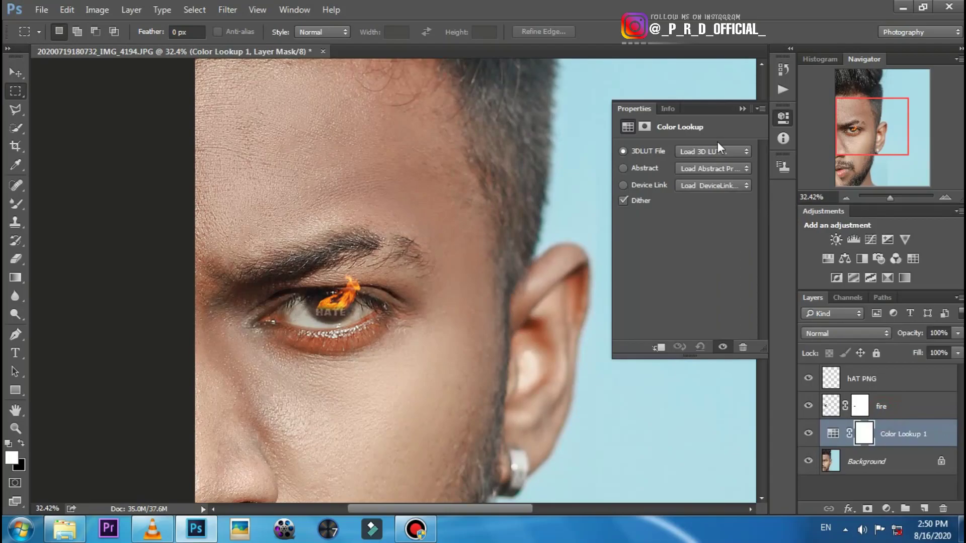
{"action": "left_click", "coordinate": [692, 154]}
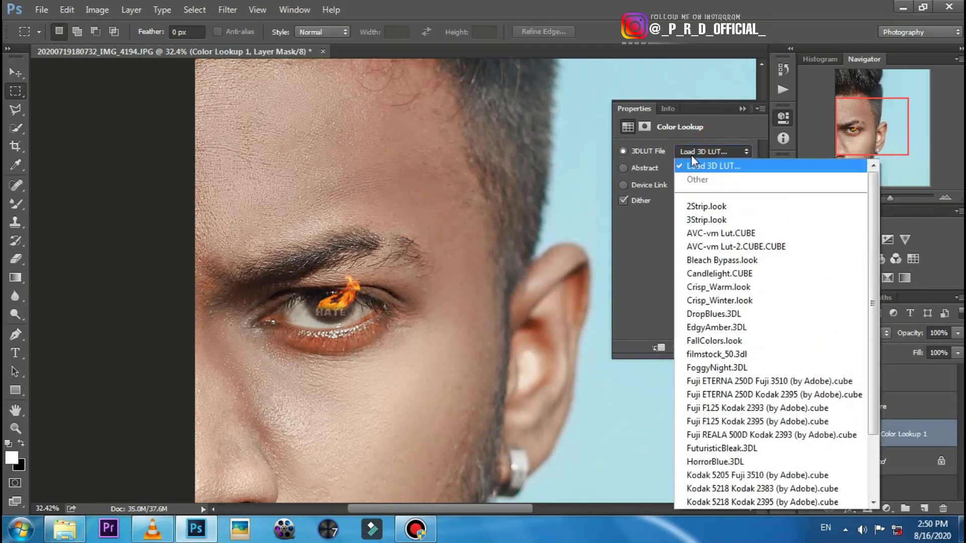
{"action": "left_click", "coordinate": [721, 369]}
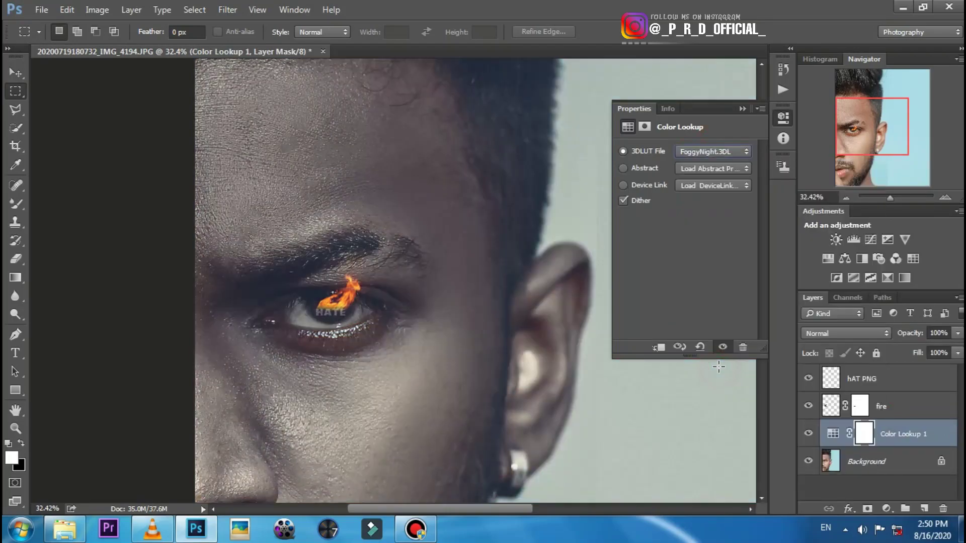
{"action": "left_click", "coordinate": [847, 197]}
{"action": "left_click", "coordinate": [848, 197]}
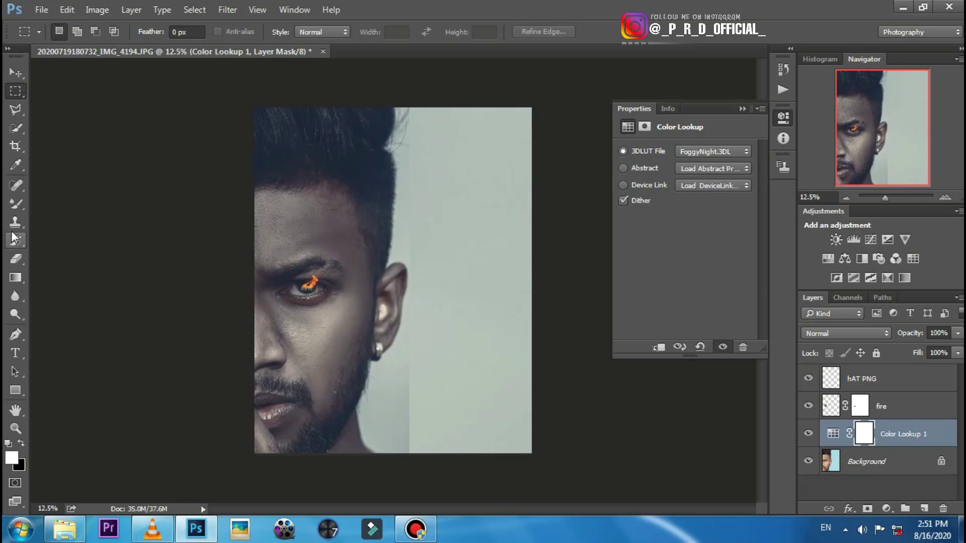
{"action": "left_click_drag", "start_coordinate": [959, 333], "coordinate": [904, 349]}
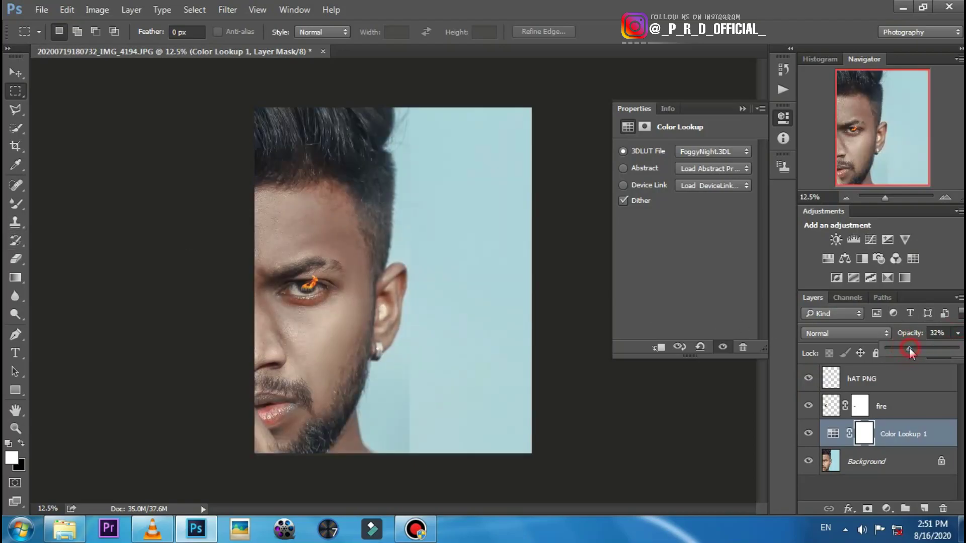
{"action": "left_click", "coordinate": [867, 461]}
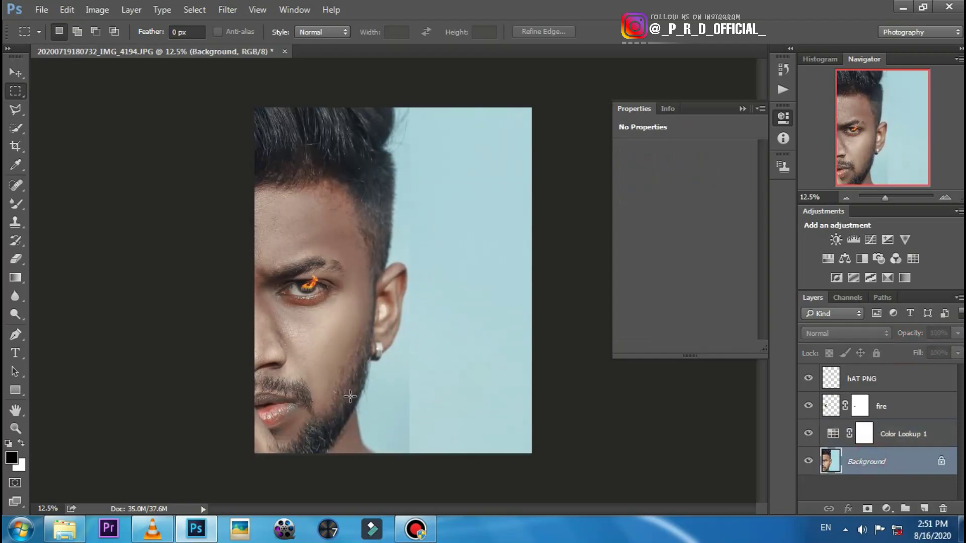
{"action": "left_click", "coordinate": [15, 222]}
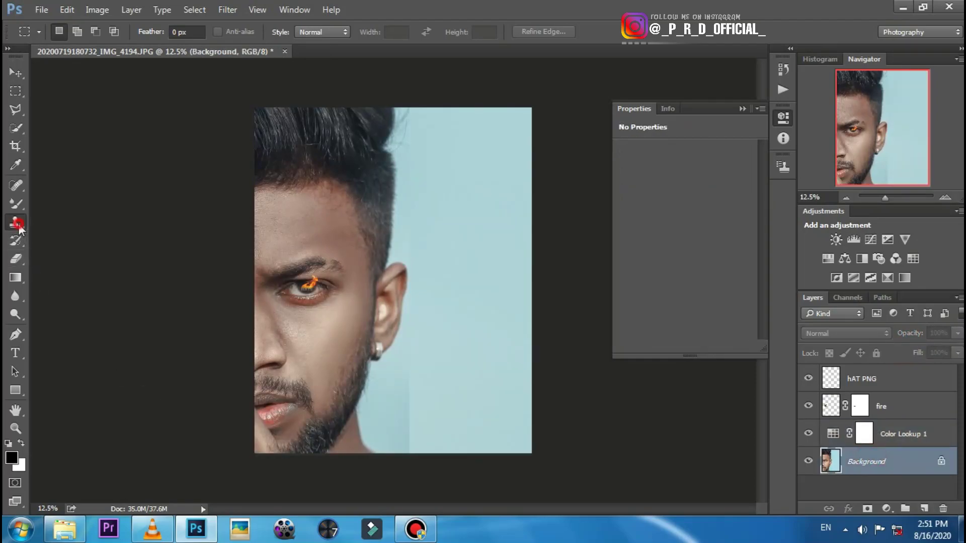
{"action": "right_click", "coordinate": [461, 339]}
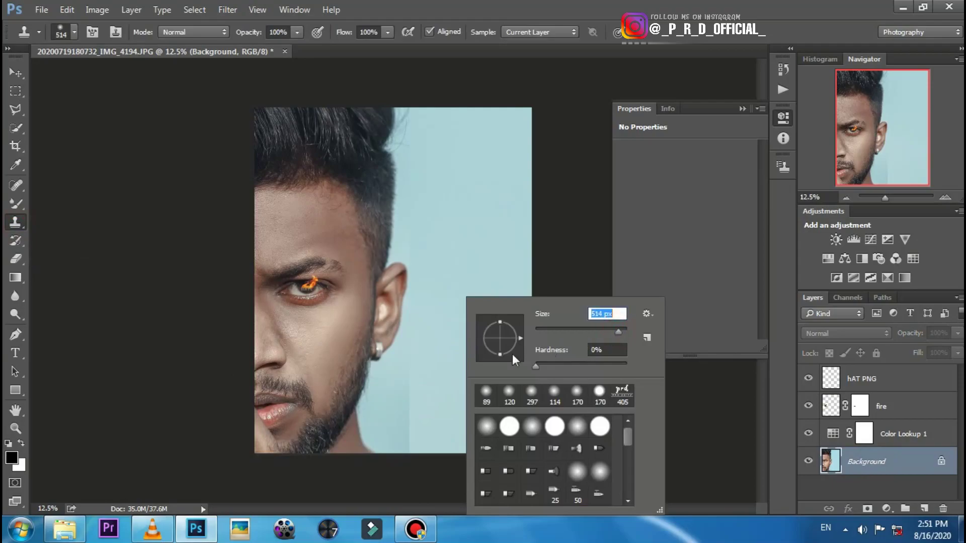
{"action": "left_click", "coordinate": [426, 352]}
{"action": "left_click", "coordinate": [455, 356], "text": "alt"}
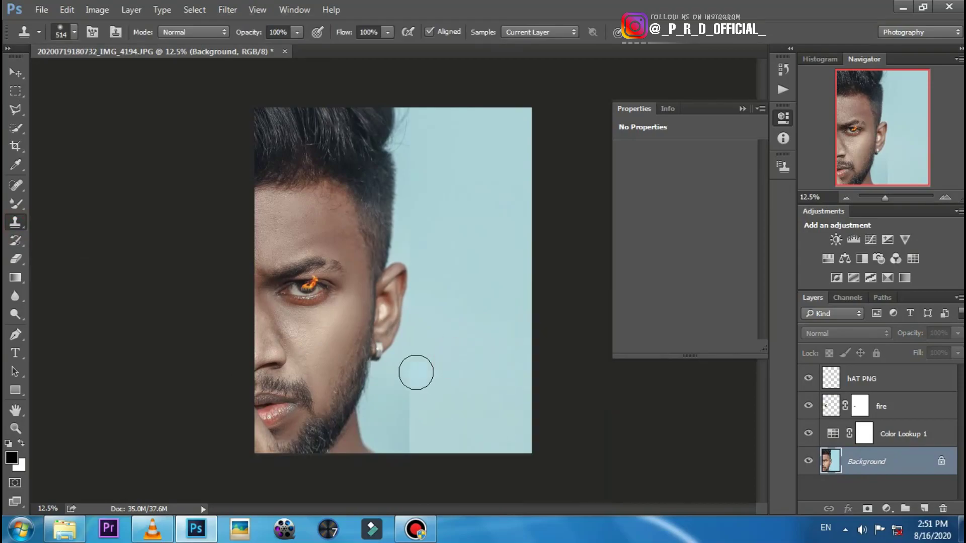
{"action": "mouse_move", "coordinate": [416, 372]}
{"action": "left_mouse_down"}
{"action": "mouse_move", "coordinate": [417, 443]}
{"action": "mouse_move", "coordinate": [473, 443]}
{"action": "left_mouse_up"}
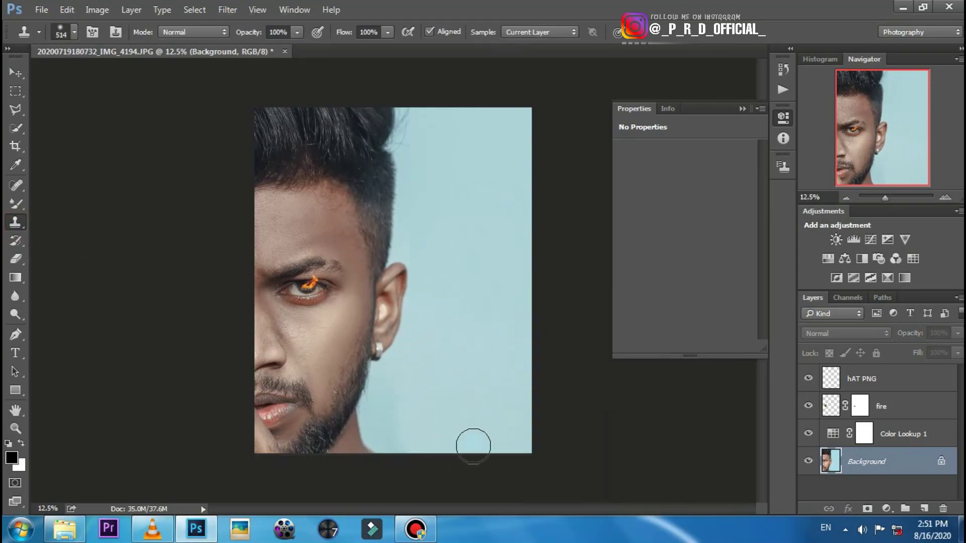
{"action": "left_click", "coordinate": [808, 431]}
{"action": "key", "text": "m"}
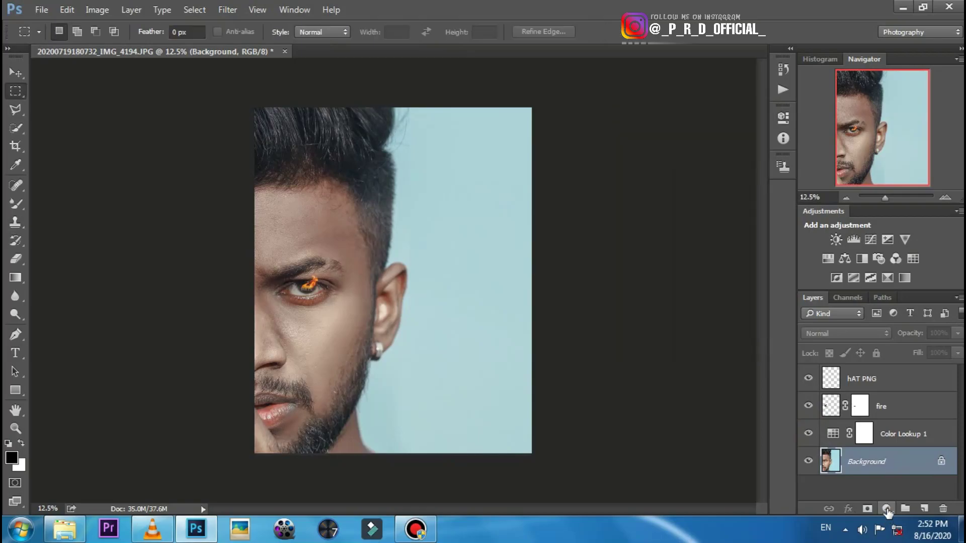
- Add a Curves layer with the black point at input 19 and merge it into Background
{"action": "left_click", "coordinate": [886, 509]}
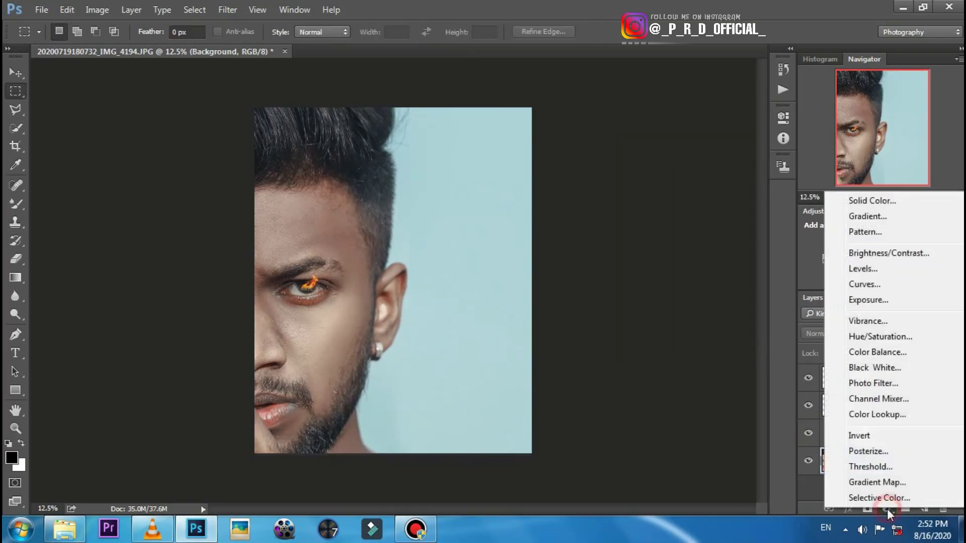
{"action": "left_click", "coordinate": [869, 284]}
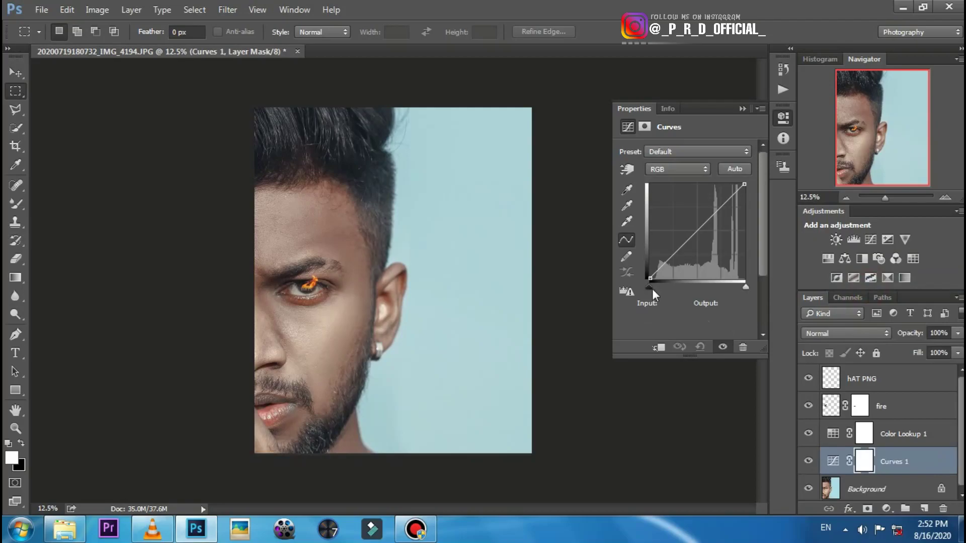
{"action": "left_click_drag", "start_coordinate": [652, 288], "coordinate": [657, 289]}
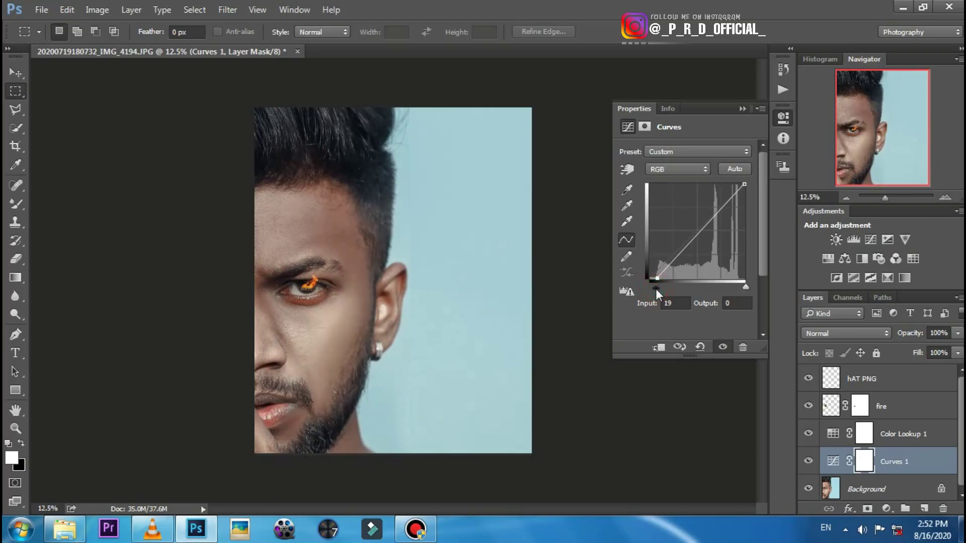
{"action": "right_click", "coordinate": [899, 469]}
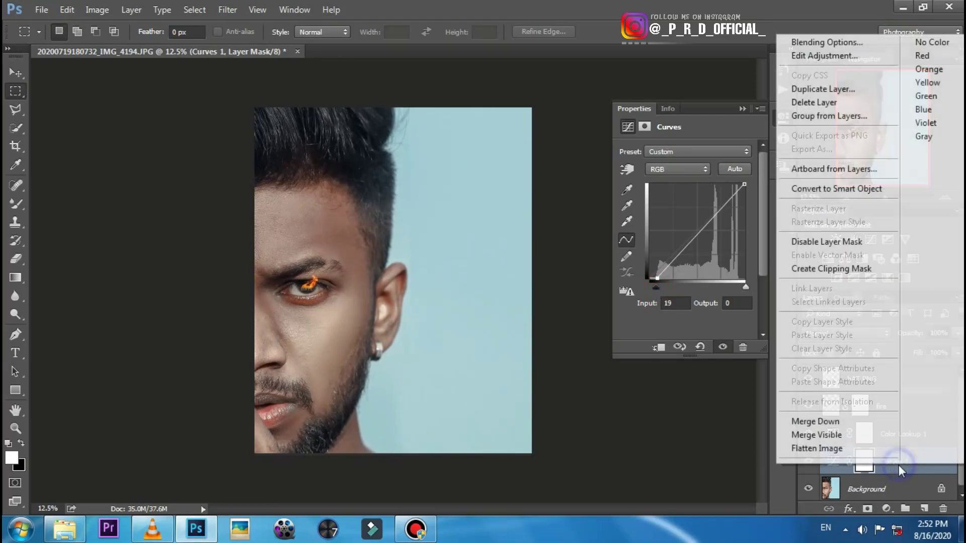
{"action": "left_click", "coordinate": [829, 423]}
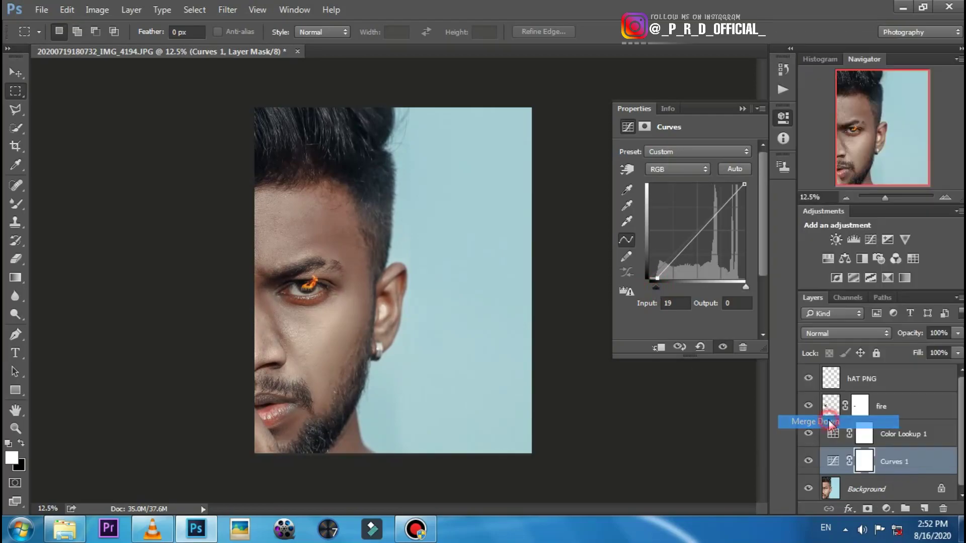
{"action": "left_click", "coordinate": [898, 387]}
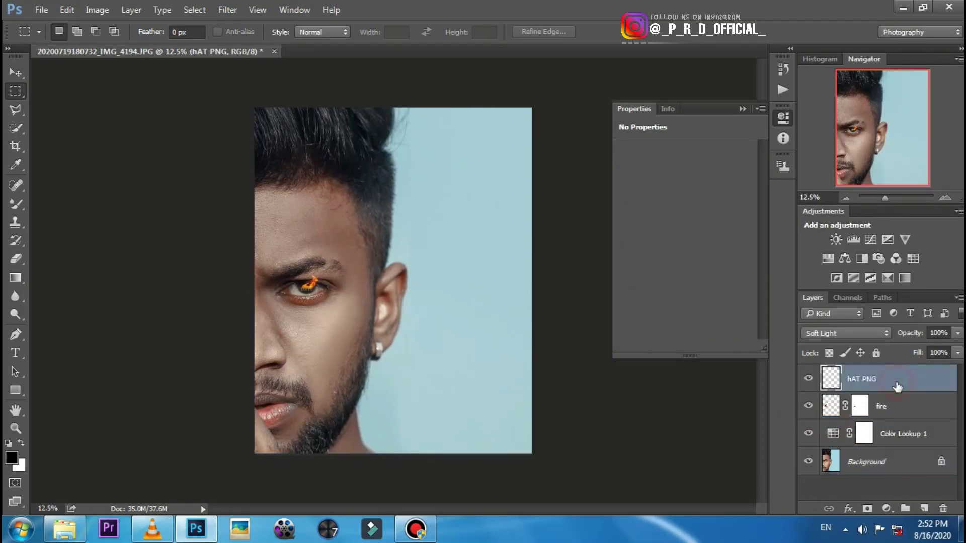
- Create a new layer above hAT PNG and fill the whole canvas with 50% Gray
{"action": "left_click", "coordinate": [925, 504]}
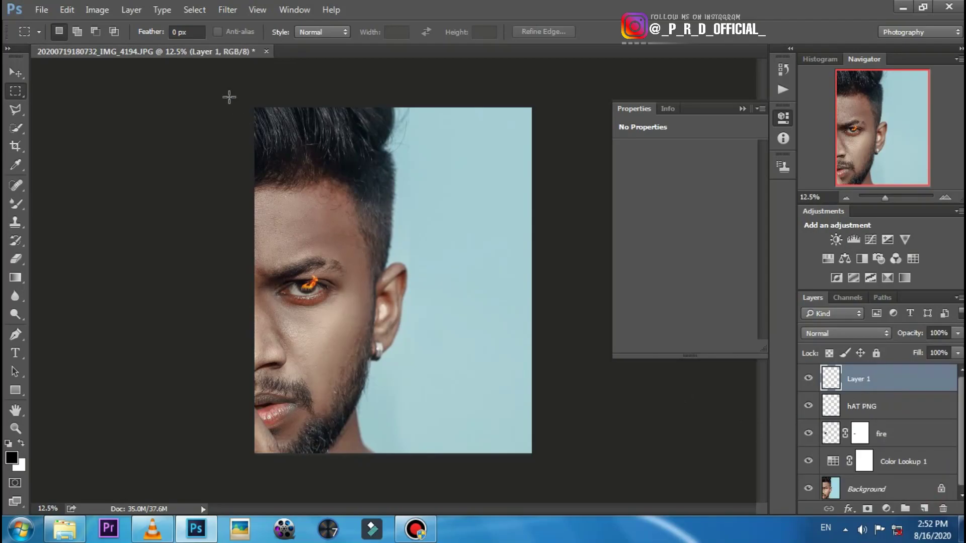
{"action": "left_click_drag", "start_coordinate": [229, 96], "coordinate": [631, 485]}
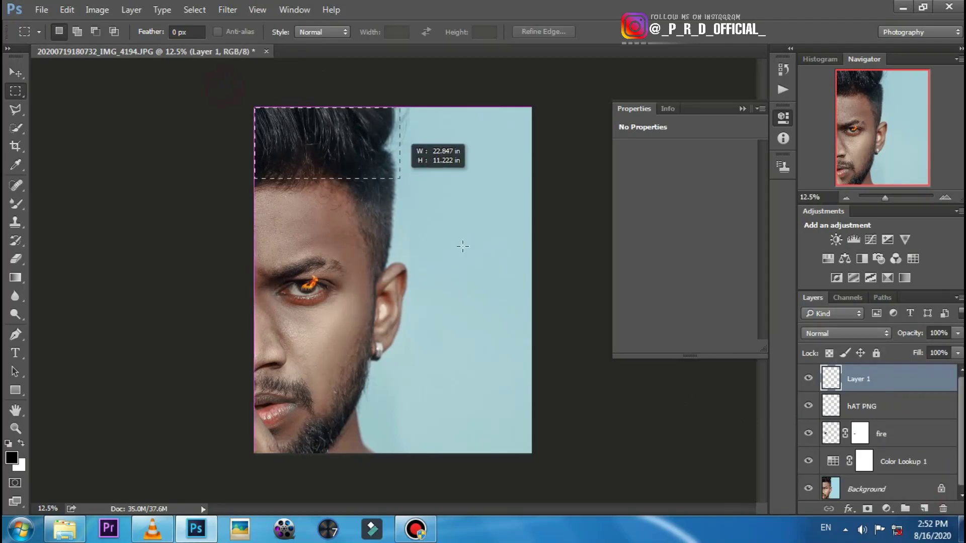
{"action": "right_click", "coordinate": [452, 370]}
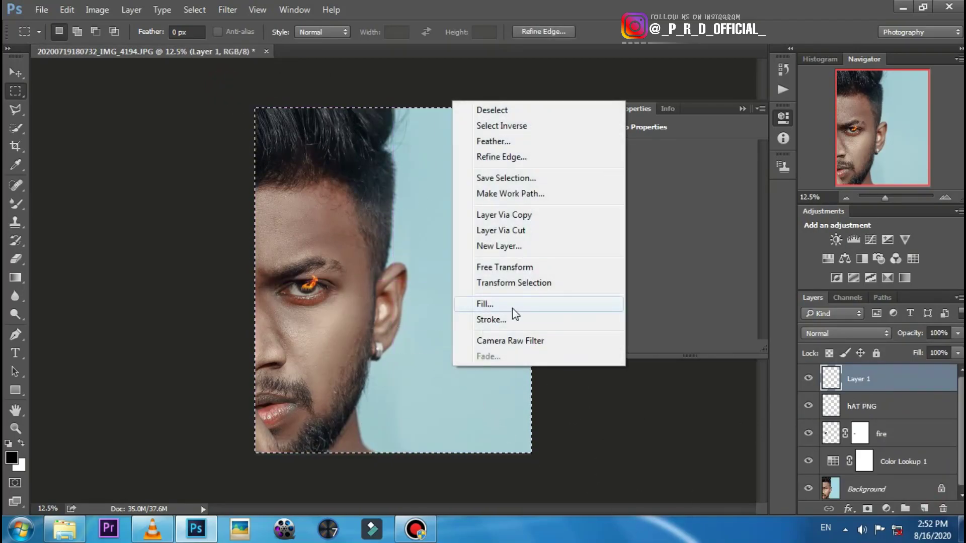
{"action": "left_click", "coordinate": [512, 308]}
{"action": "left_click", "coordinate": [486, 145]}
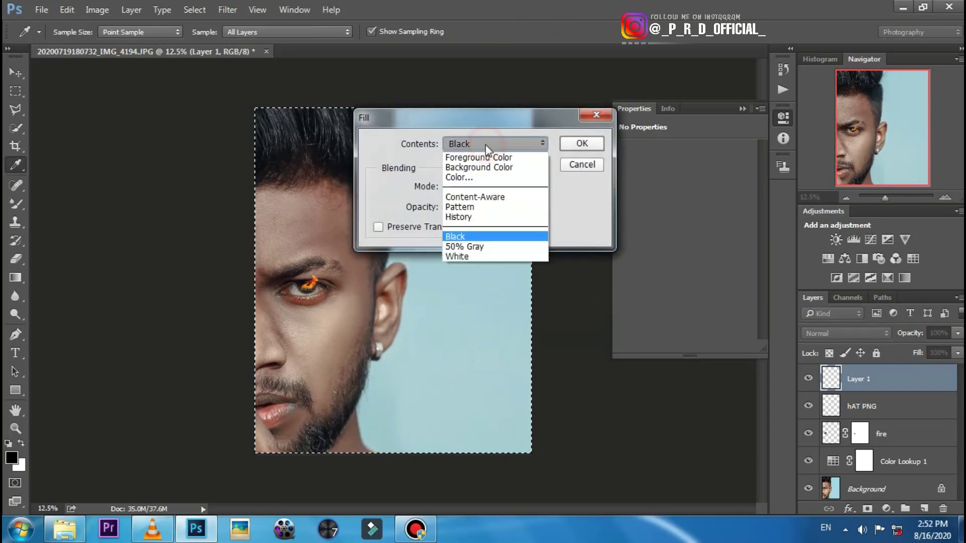
{"action": "left_click", "coordinate": [469, 246]}
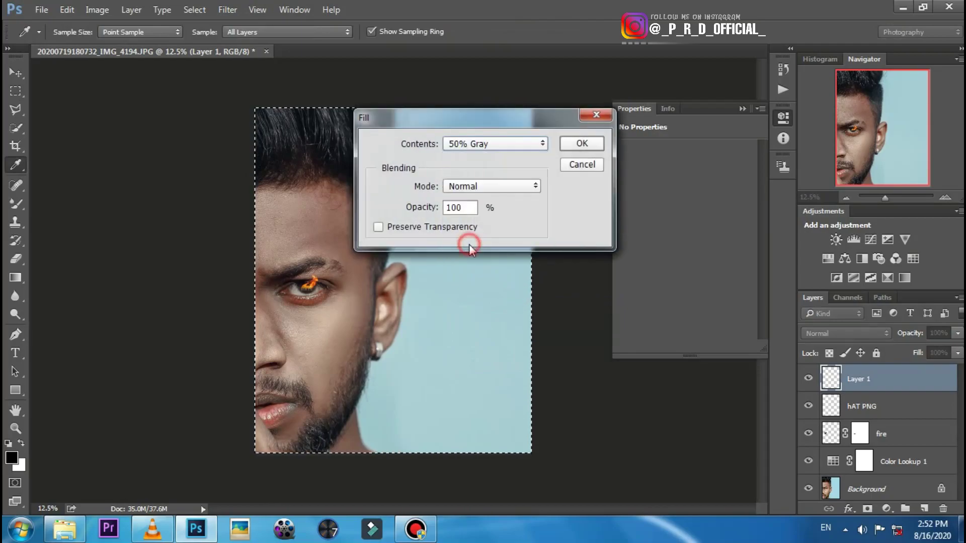
{"action": "left_click", "coordinate": [571, 145]}
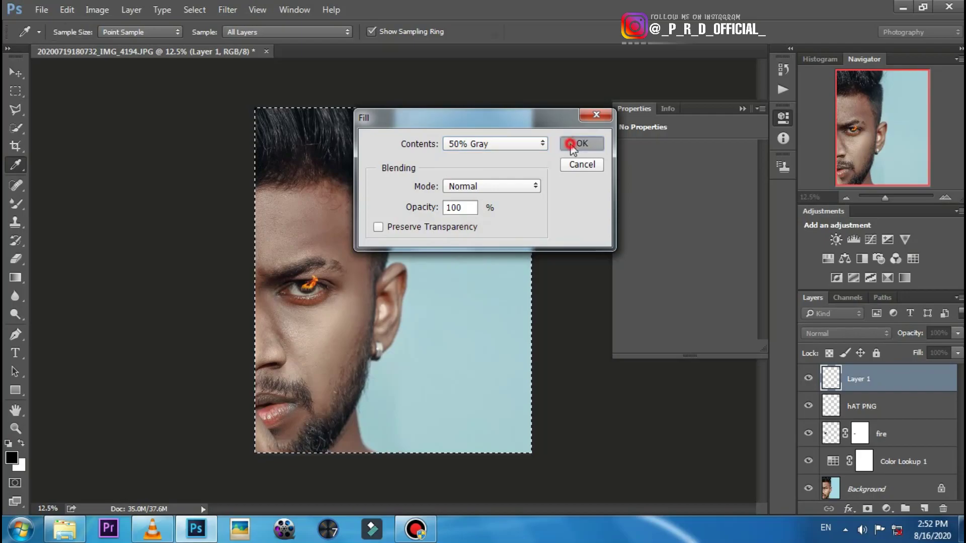
- Set the gray layer's blend mode to Overlay
{"action": "key", "text": "m"}
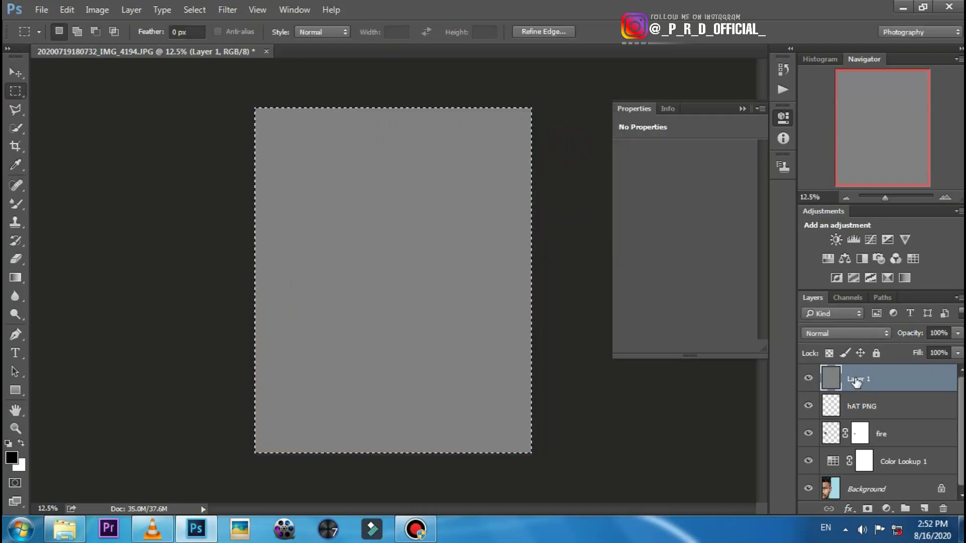
{"action": "left_click", "coordinate": [843, 333]}
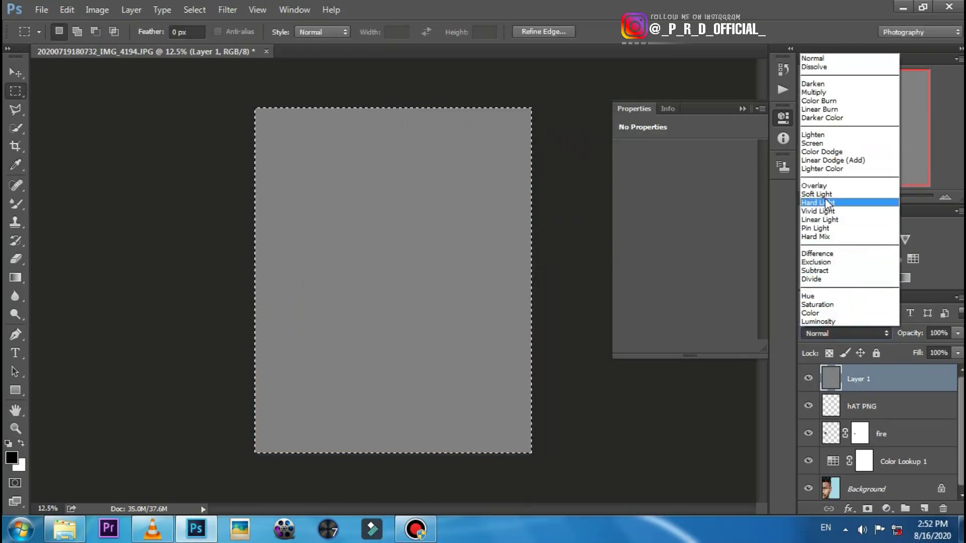
{"action": "left_click", "coordinate": [814, 186]}
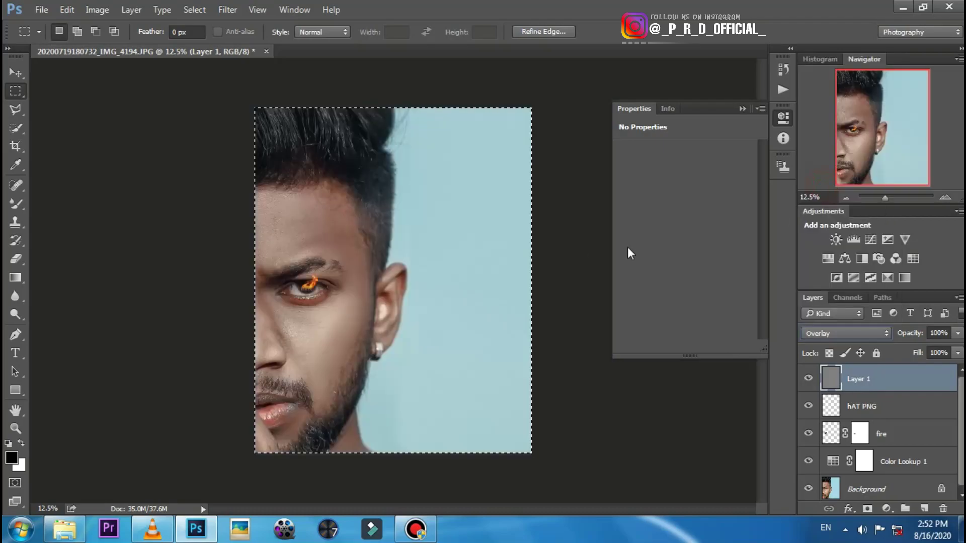
- Choose the Dodge tool with 11% exposure and Highlights range, zoomed in on the face
{"action": "left_click", "coordinate": [16, 315]}
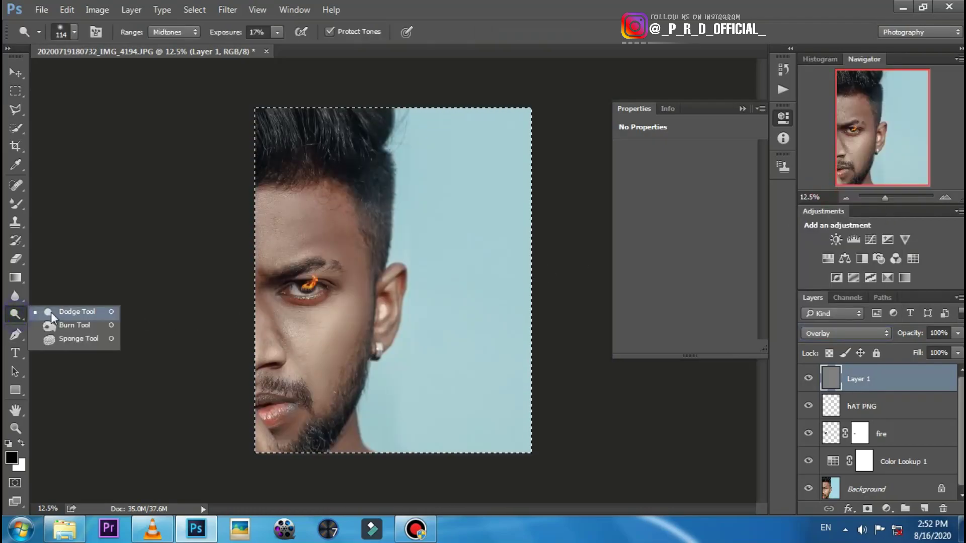
{"action": "left_click", "coordinate": [83, 313]}
{"action": "left_click", "coordinate": [277, 32]}
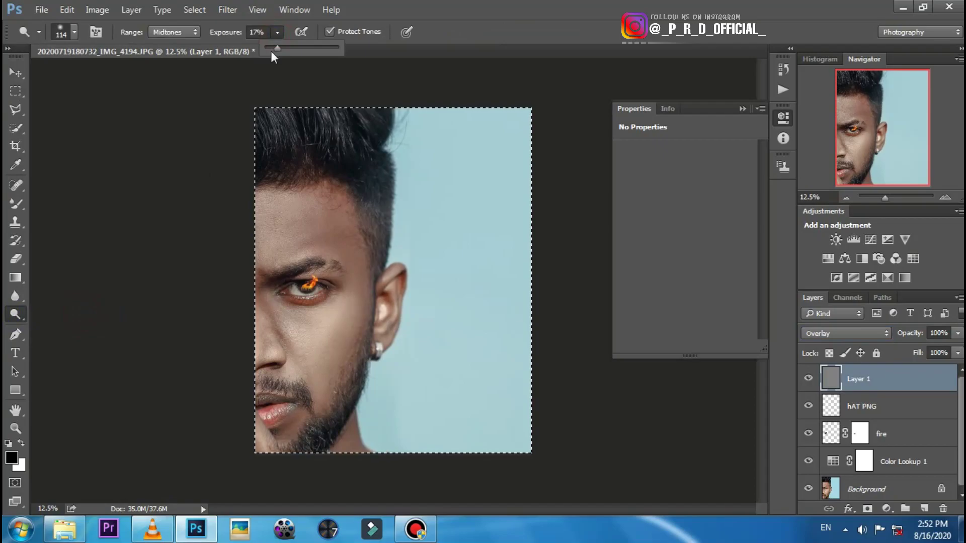
{"action": "left_click_drag", "start_coordinate": [273, 51], "coordinate": [274, 50]}
{"action": "left_click", "coordinate": [173, 32]}
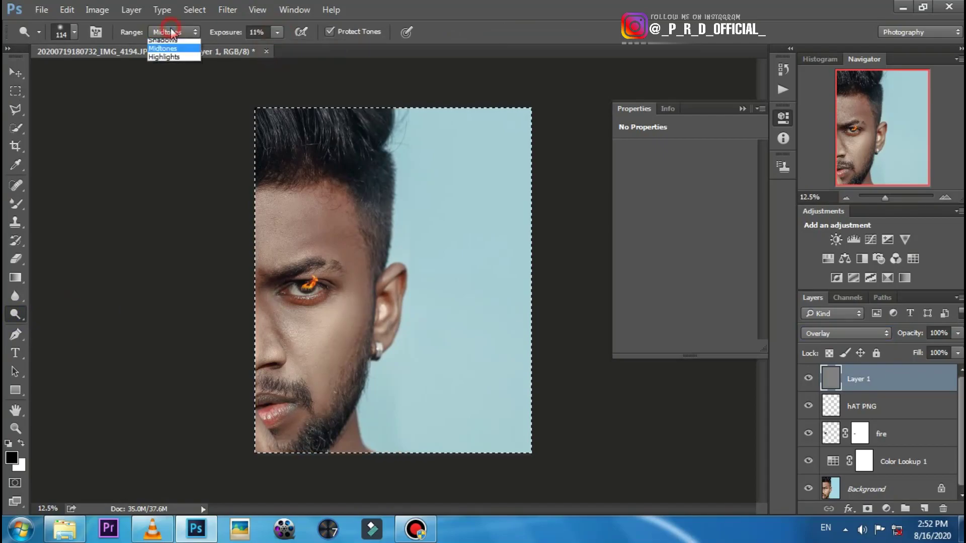
{"action": "key", "text": "Escape"}
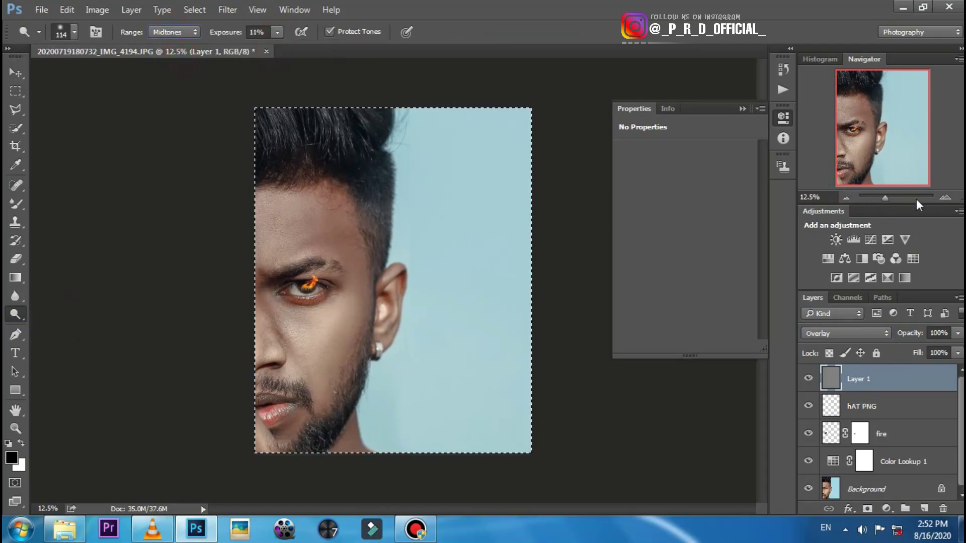
{"action": "left_click", "coordinate": [944, 198]}
{"action": "left_click_drag", "start_coordinate": [867, 158], "coordinate": [863, 157]}
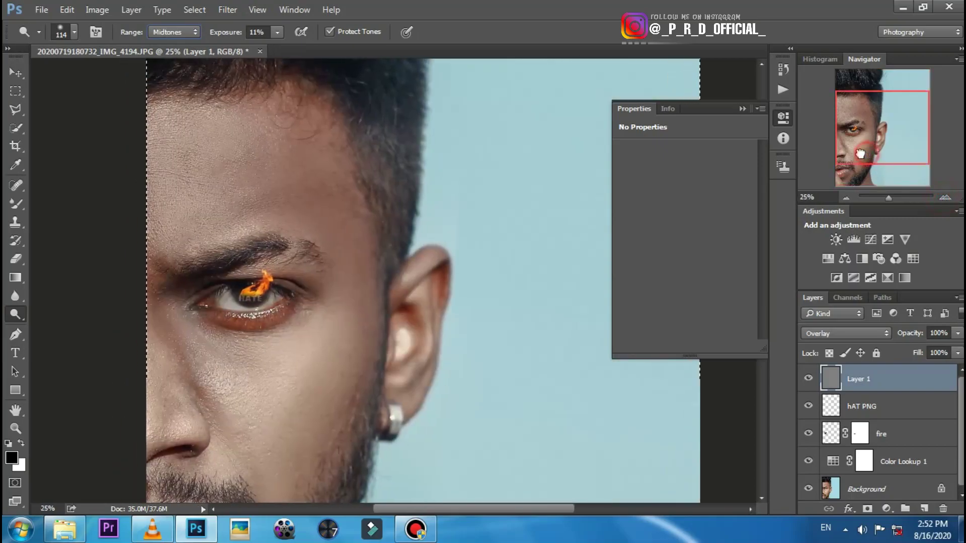
{"action": "key", "text": "alt+shift+h"}
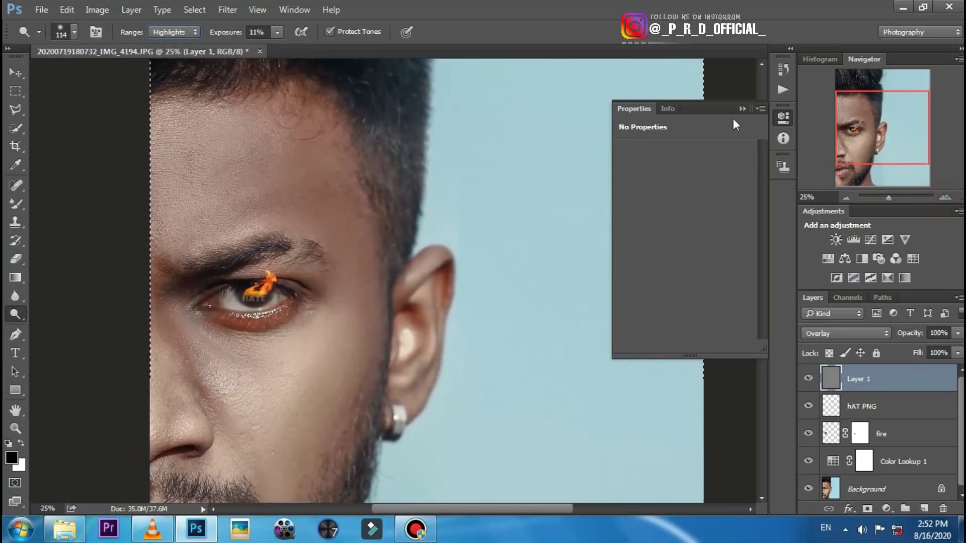
- Dodge the cheek beside the fiery eye with a 328 px brush
{"action": "left_click", "coordinate": [743, 109]}
{"action": "left_click_drag", "start_coordinate": [872, 122], "coordinate": [875, 129]}
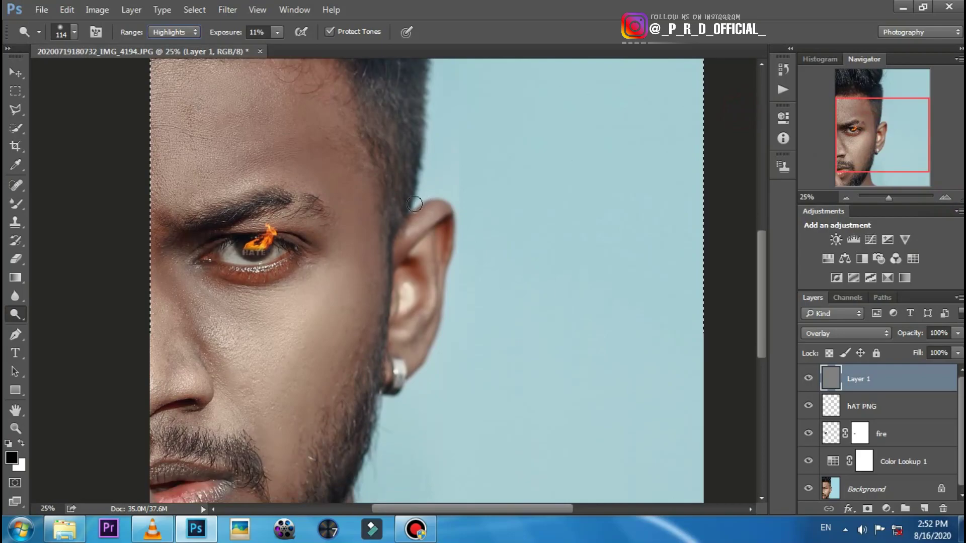
{"action": "right_click", "coordinate": [414, 205]}
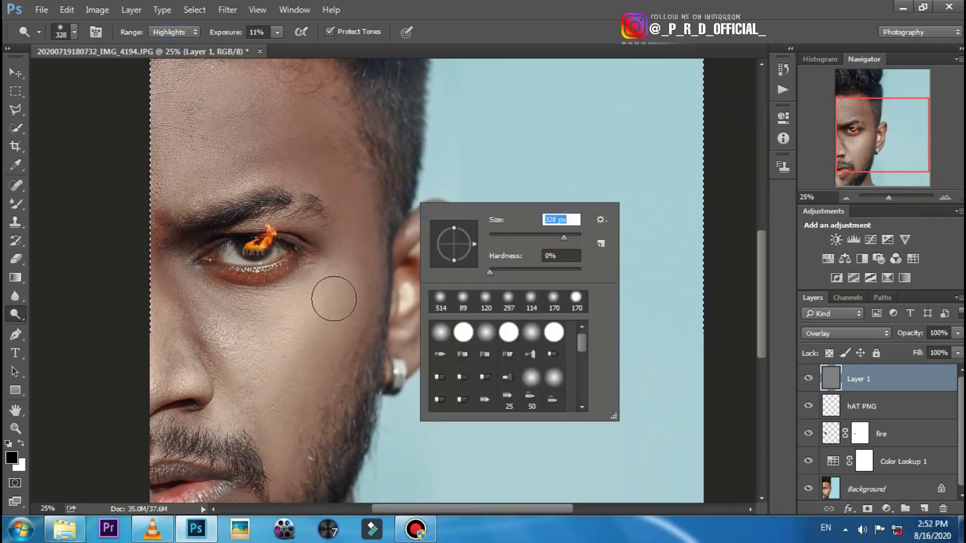
{"action": "left_click", "coordinate": [339, 255]}
{"action": "left_click_drag", "start_coordinate": [352, 257], "coordinate": [241, 369]}
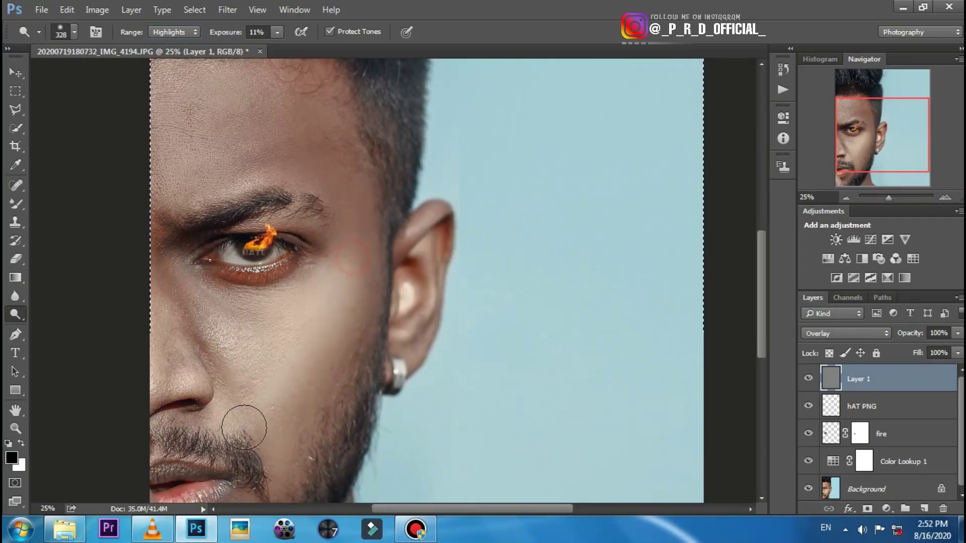
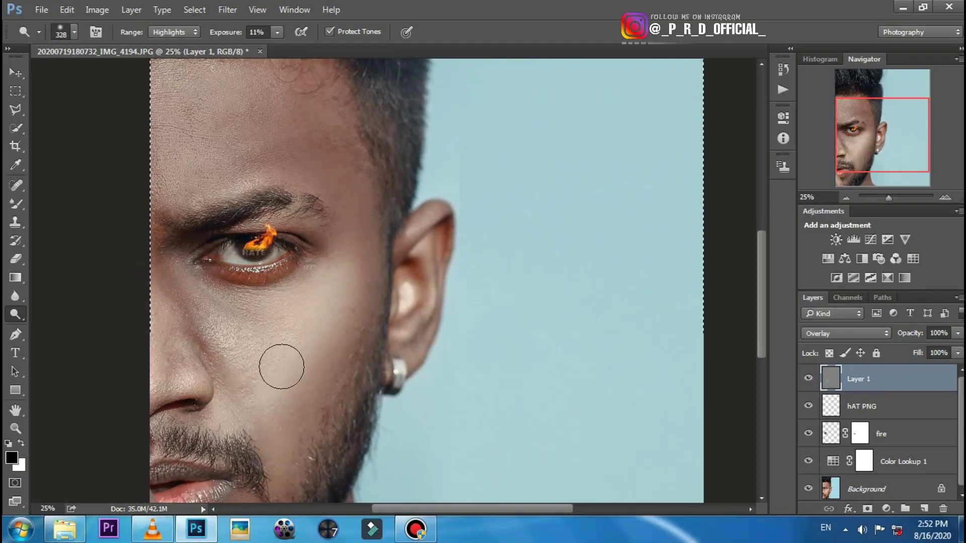
- Dodge the cheek, brow and forehead highlights at 11% exposure
{"action": "left_click_drag", "start_coordinate": [258, 334], "coordinate": [278, 367]}
{"action": "scroll", "coordinate": [278, 367], "scroll_direction": "up", "scroll_amount": 2}
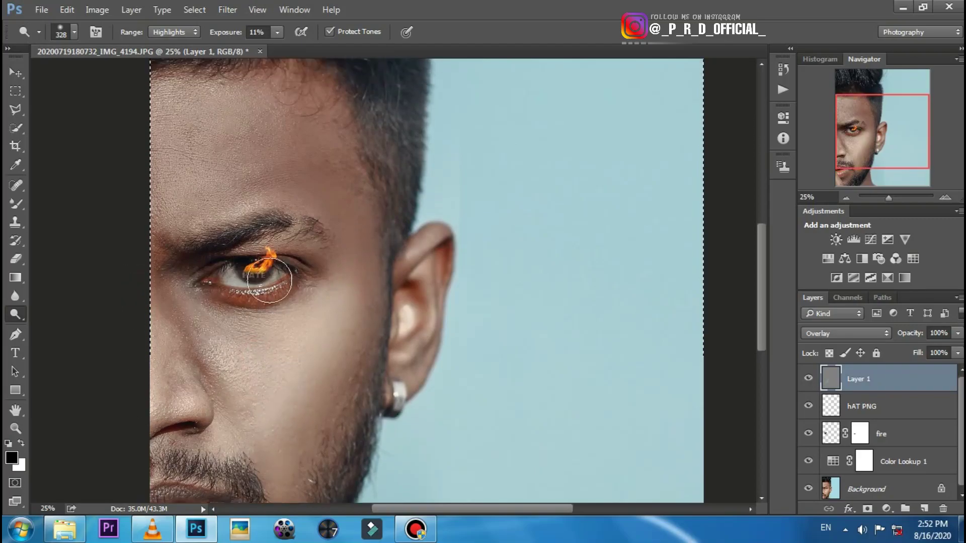
{"action": "left_click", "coordinate": [274, 198]}
{"action": "scroll", "coordinate": [281, 297], "scroll_direction": "up", "scroll_amount": 2}
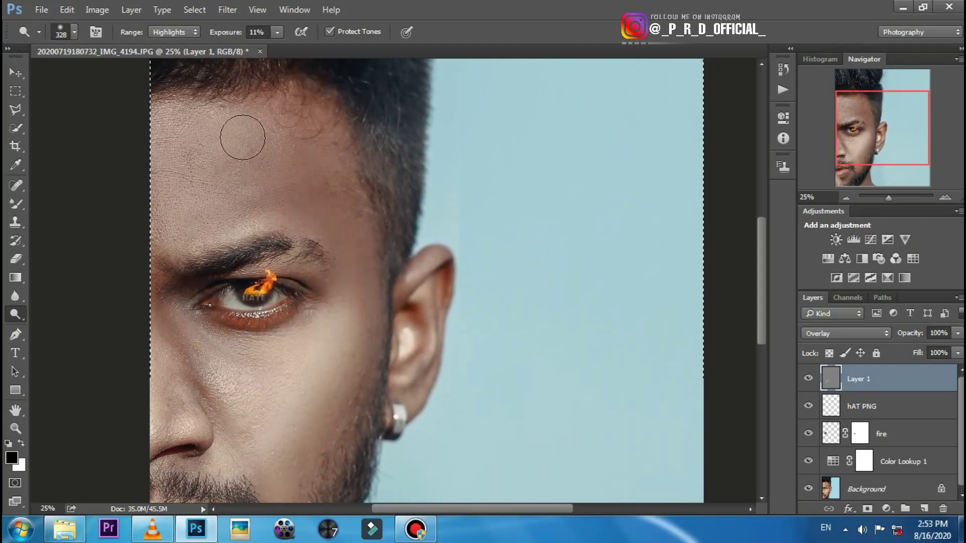
{"action": "scroll", "coordinate": [371, 313], "scroll_direction": "down", "scroll_amount": 1}
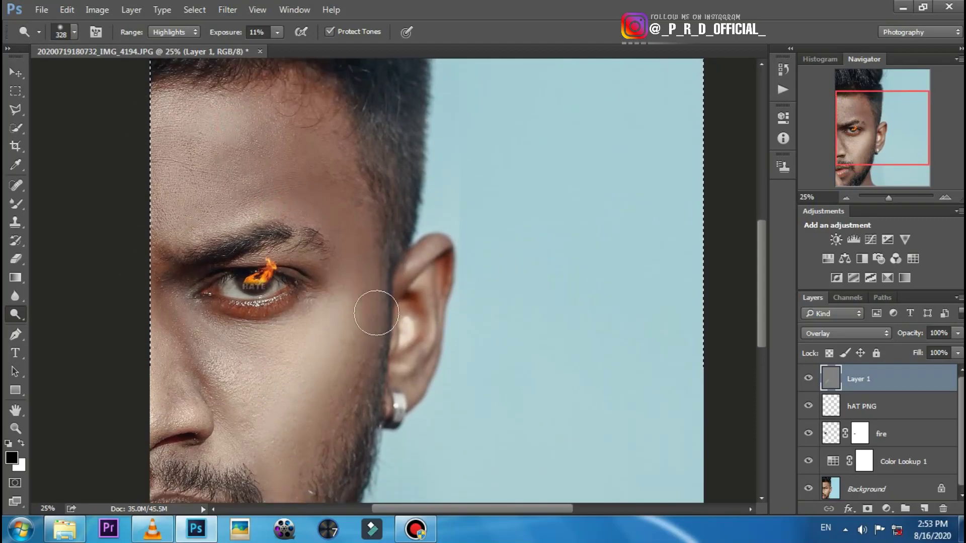
{"action": "scroll", "coordinate": [362, 277], "scroll_direction": "down", "scroll_amount": 1}
{"action": "left_click_drag", "start_coordinate": [352, 237], "coordinate": [315, 384]}
{"action": "scroll", "coordinate": [317, 382], "scroll_direction": "down", "scroll_amount": 2}
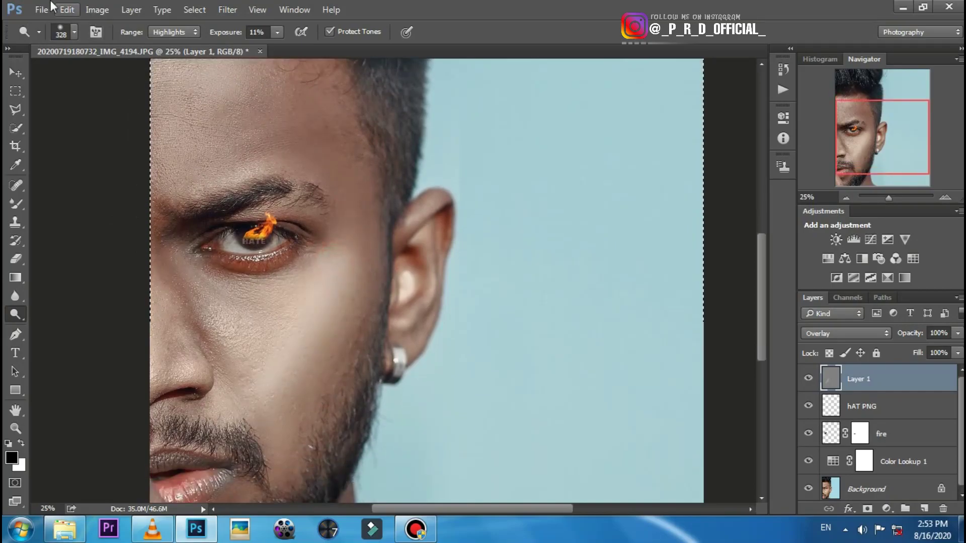
- Fade the Dodge Tool stroke at 100%
{"action": "left_click", "coordinate": [63, 8]}
{"action": "left_click", "coordinate": [130, 55]}
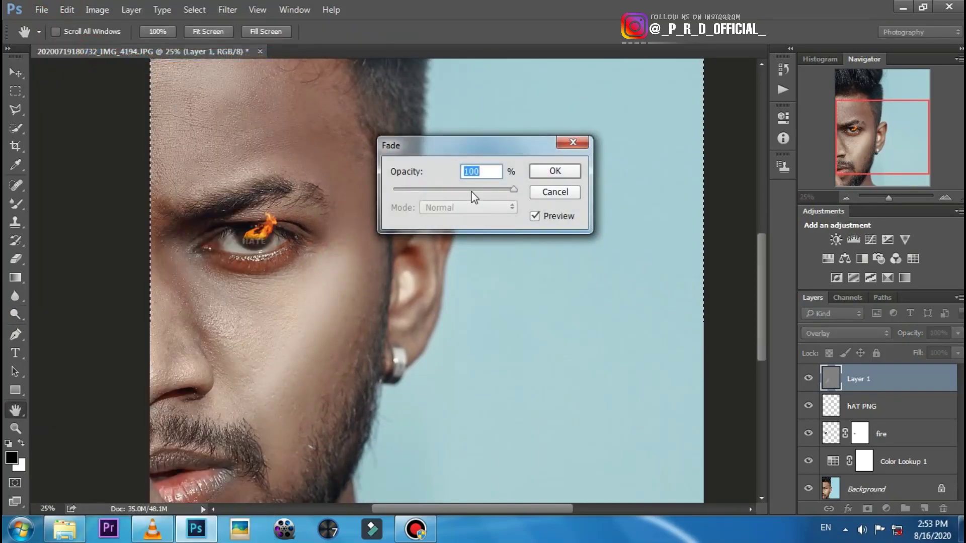
{"action": "left_click", "coordinate": [554, 172]}
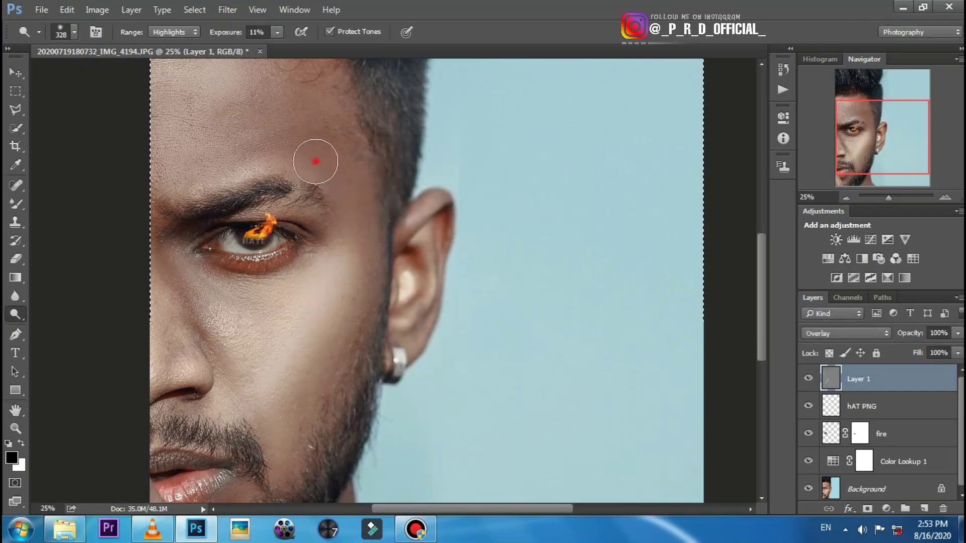
- Lower Layer 1 opacity to 57%
{"action": "left_click", "coordinate": [15, 96]}
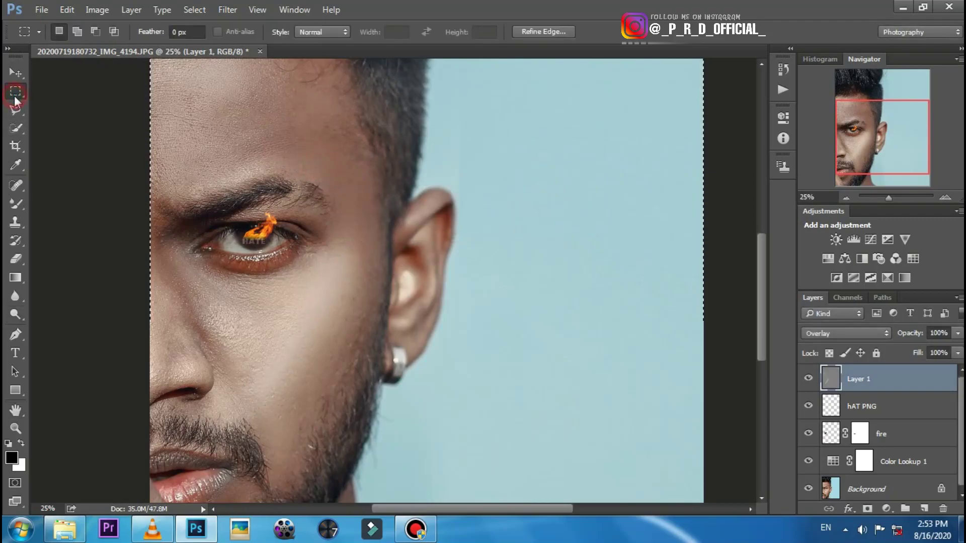
{"action": "left_click", "coordinate": [846, 197]}
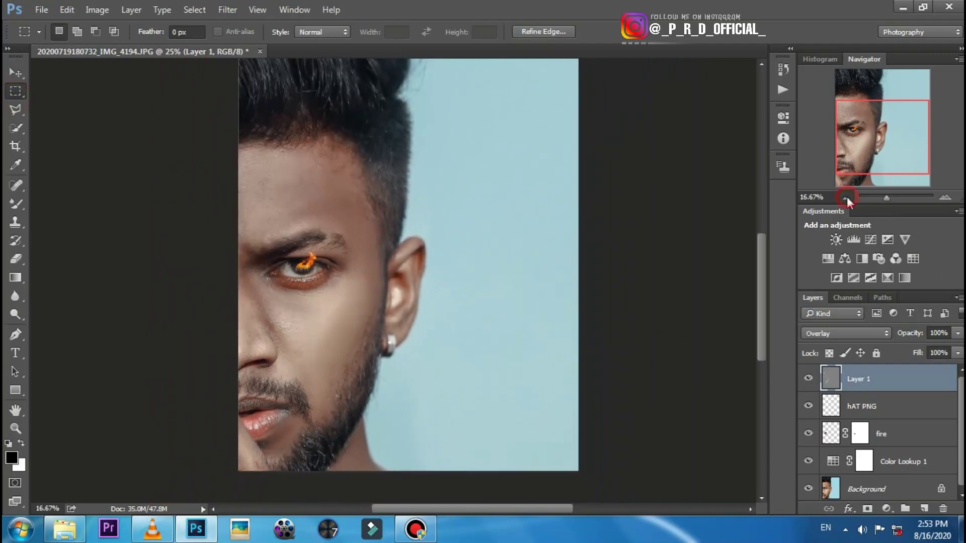
{"action": "left_click", "coordinate": [958, 333]}
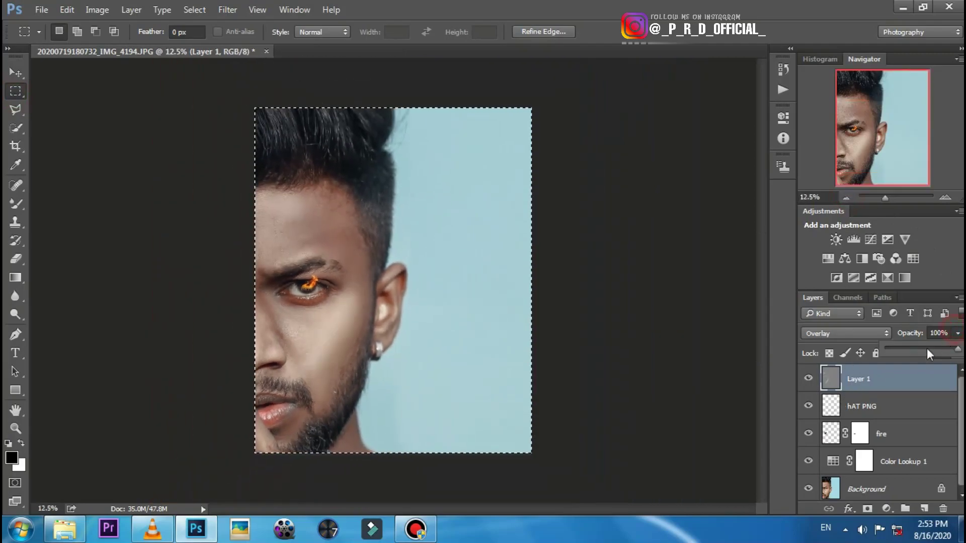
{"action": "left_click", "coordinate": [927, 348]}
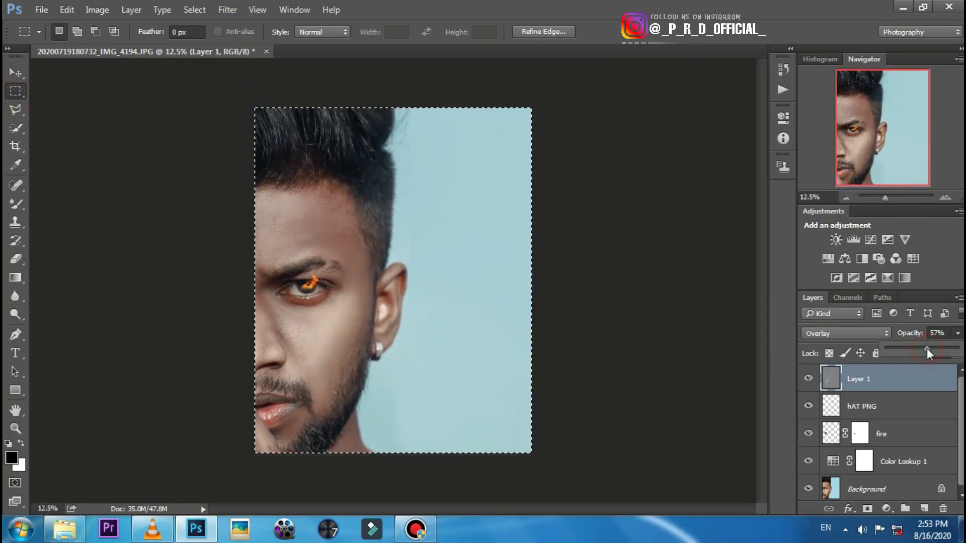
{"action": "left_click", "coordinate": [805, 377]}
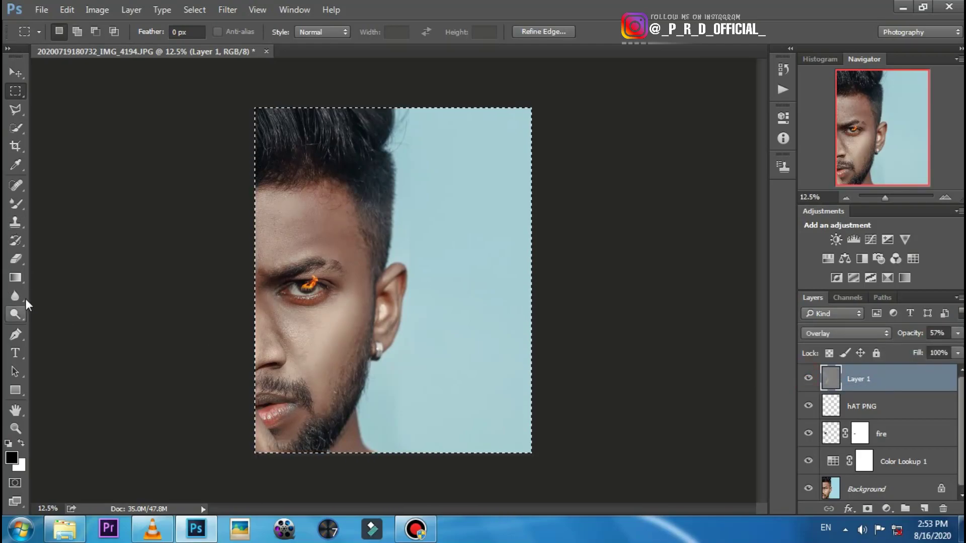
- Deselect the selection around the image from the canvas context menu
{"action": "left_click", "coordinate": [15, 313]}
{"action": "left_click", "coordinate": [338, 298]}
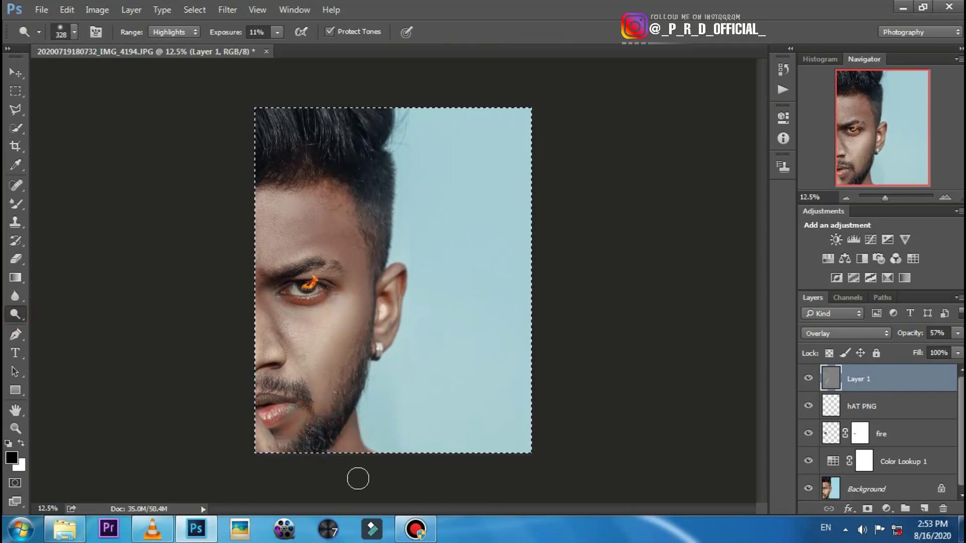
{"action": "left_click", "coordinate": [15, 91]}
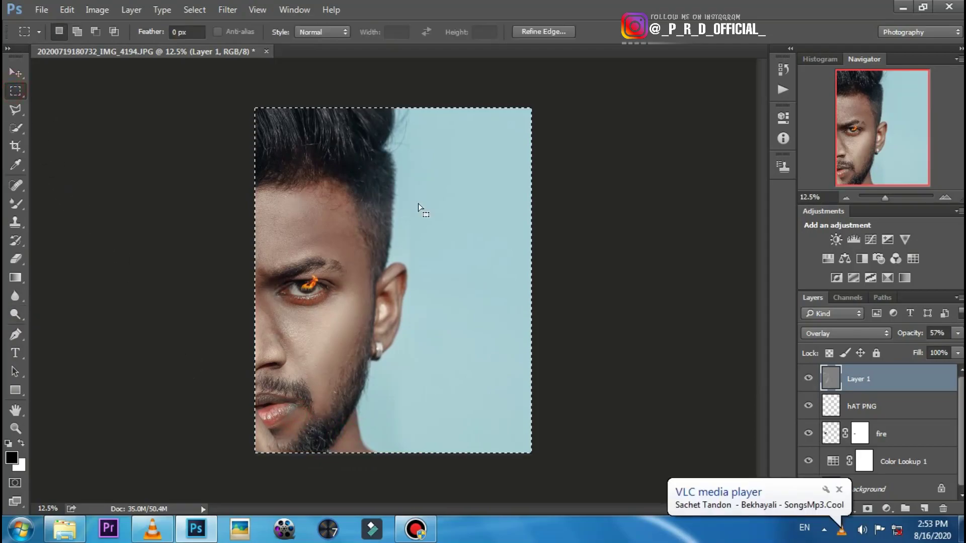
{"action": "right_click", "coordinate": [418, 203]}
{"action": "left_click", "coordinate": [453, 213]}
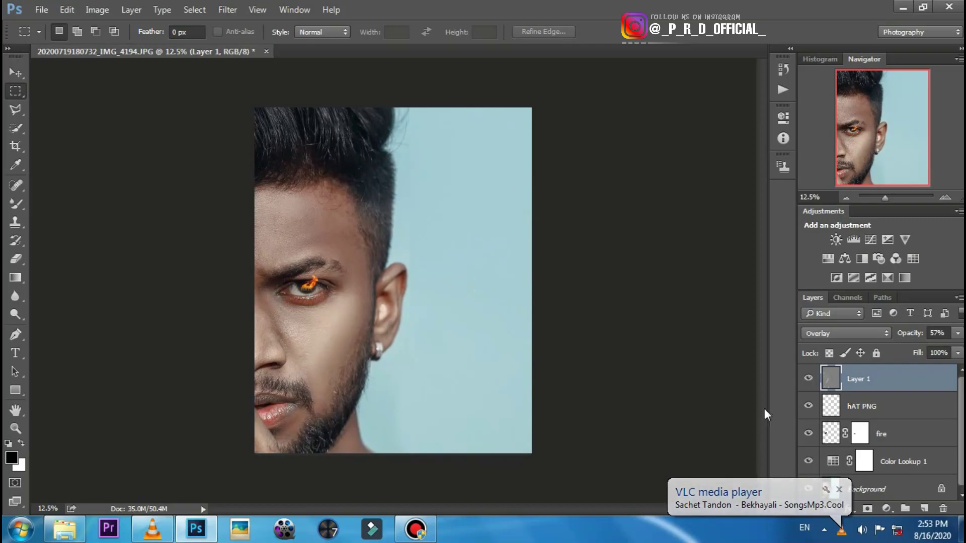
{"action": "left_click", "coordinate": [887, 508]}
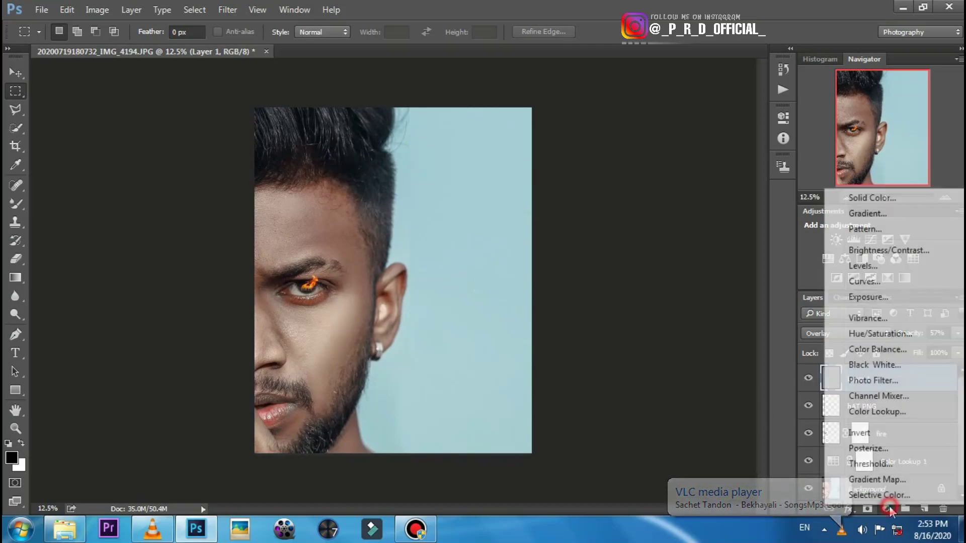
{"action": "left_click", "coordinate": [655, 435]}
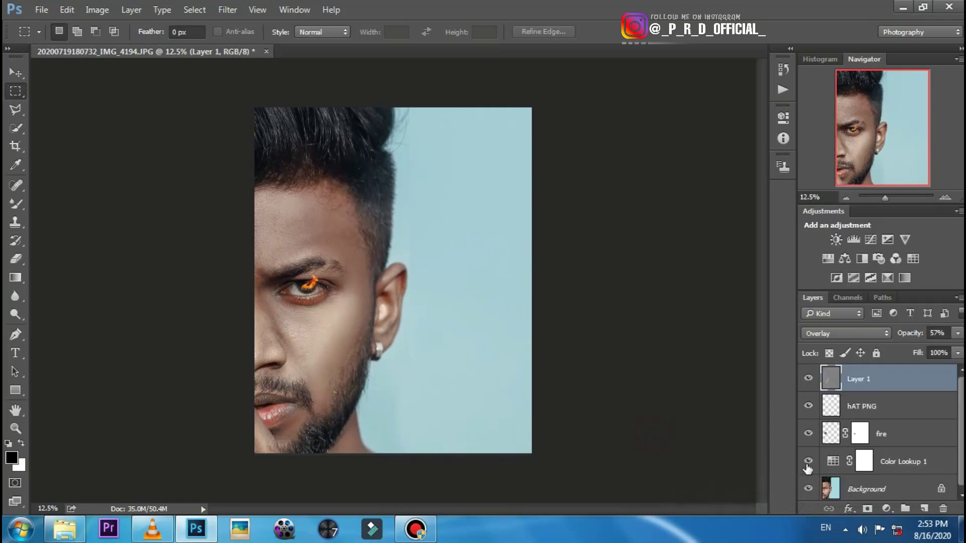
- Add a new empty Layer 2 and zoom to 33.33% on the face
{"action": "left_click", "coordinate": [925, 509]}
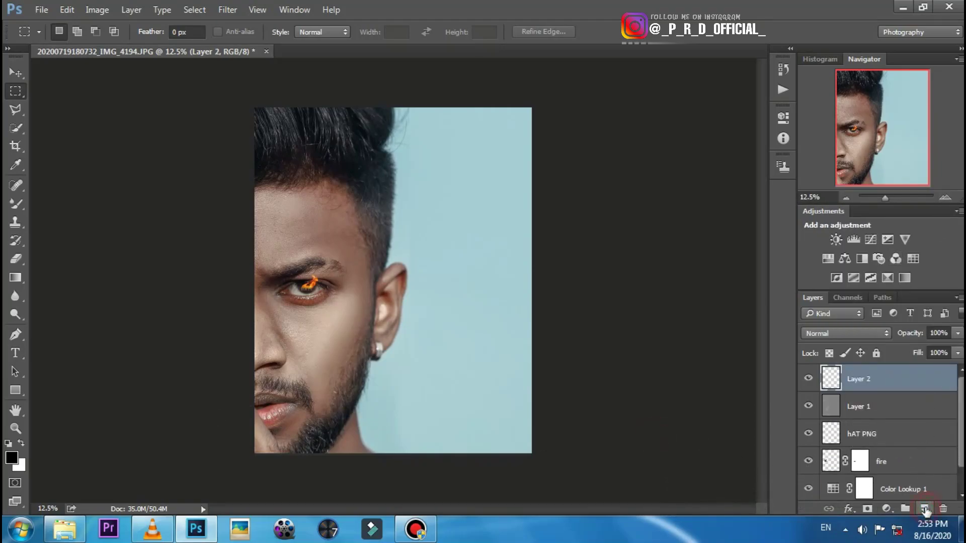
{"action": "left_click", "coordinate": [952, 197]}
{"action": "left_click", "coordinate": [952, 198]}
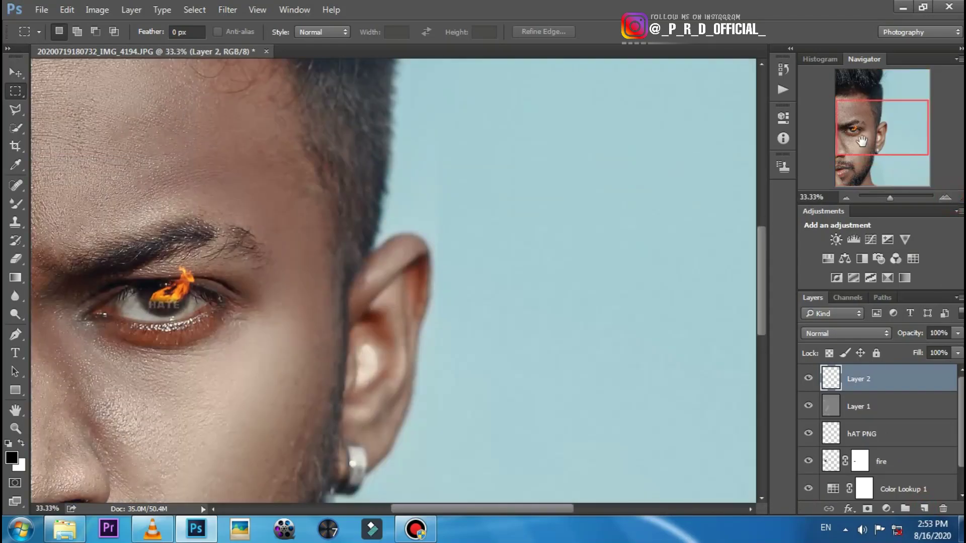
{"action": "left_click_drag", "start_coordinate": [862, 141], "coordinate": [843, 142]}
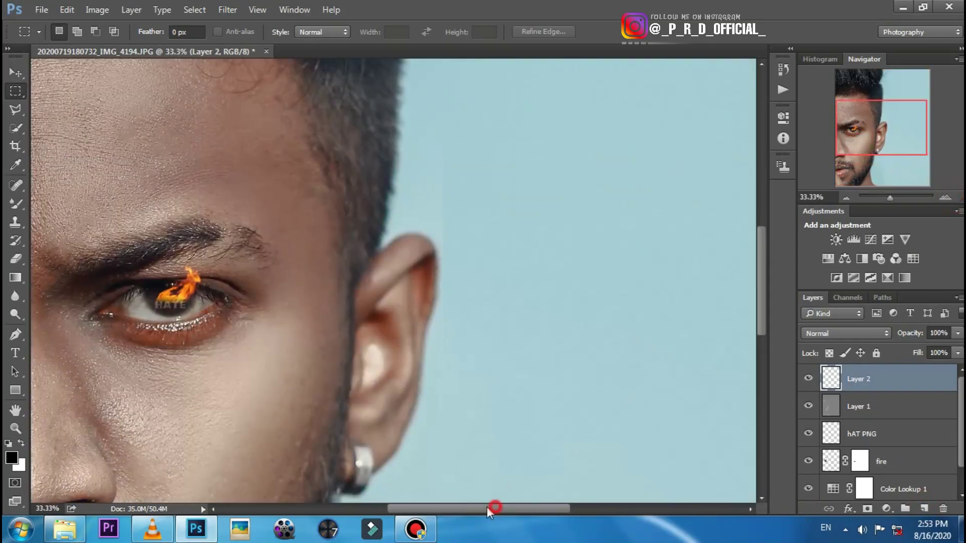
{"action": "left_click_drag", "start_coordinate": [487, 506], "coordinate": [444, 506]}
- Select the Brush Tool with the soft 89 px preset
{"action": "left_click", "coordinate": [16, 205]}
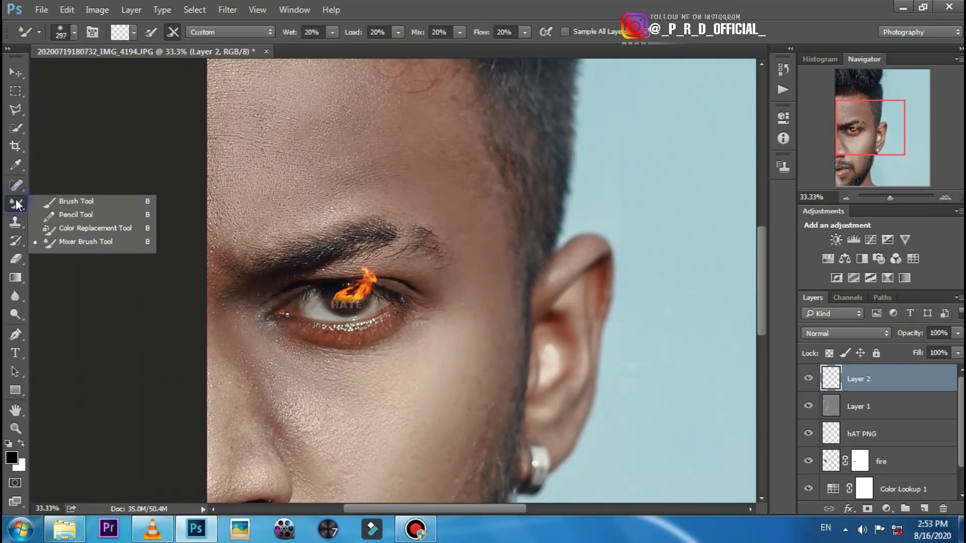
{"action": "left_click", "coordinate": [65, 202]}
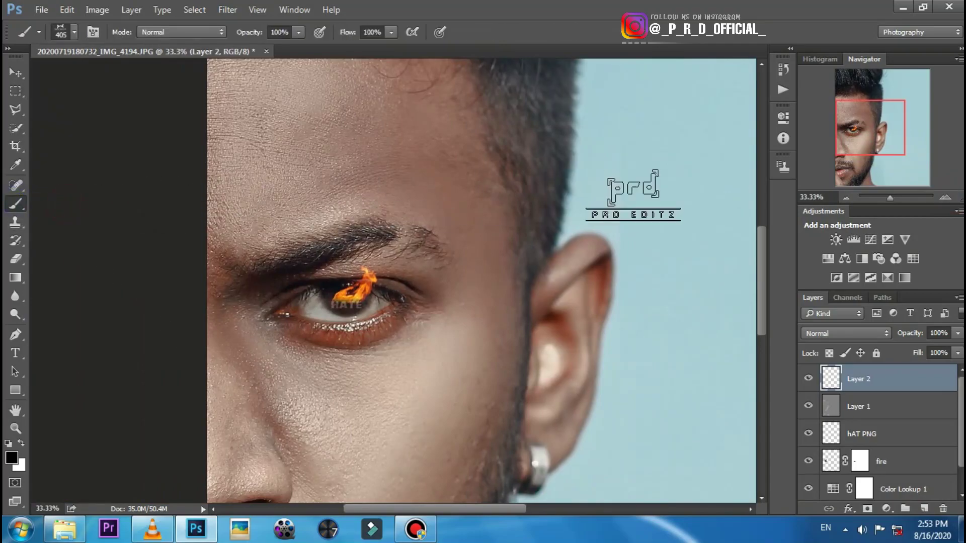
{"action": "right_click", "coordinate": [633, 195]}
{"action": "left_click", "coordinate": [705, 294]}
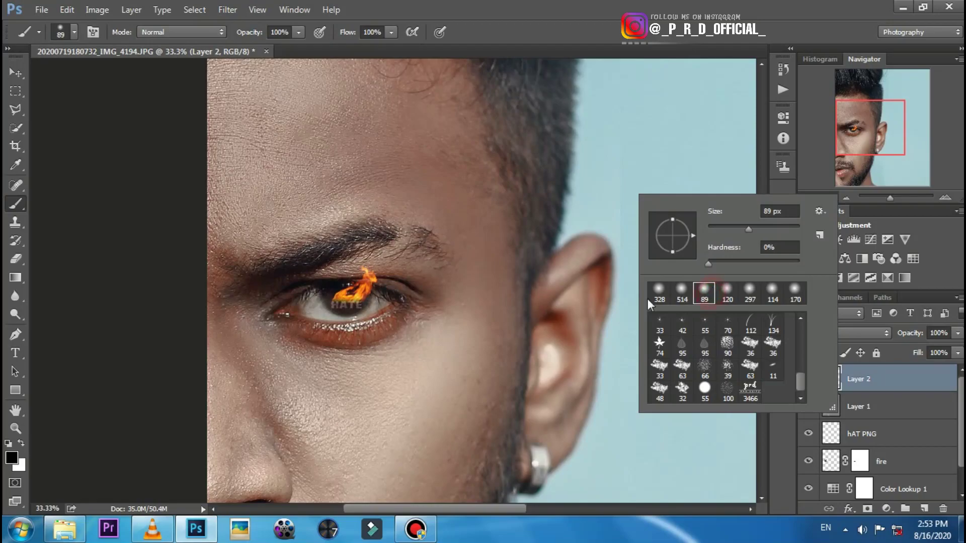
- Set the foreground colour to orange ff9000 and enlarge the brush to 498 px
{"action": "left_click", "coordinate": [13, 460]}
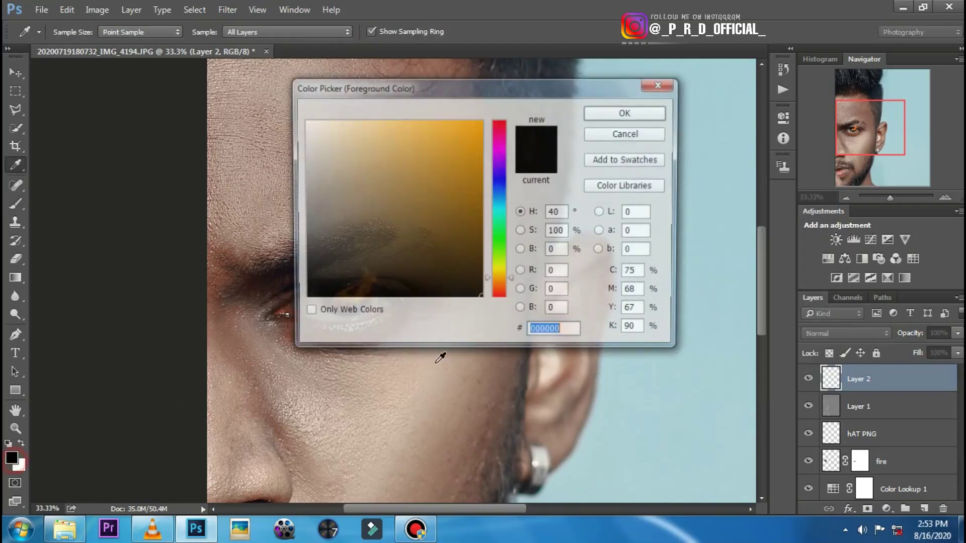
{"action": "left_click", "coordinate": [481, 121]}
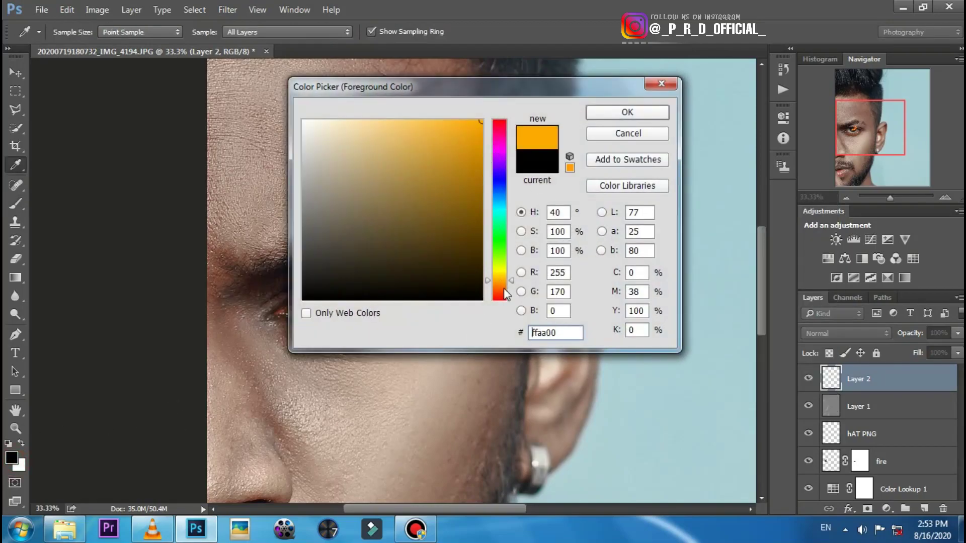
{"action": "left_click", "coordinate": [500, 284]}
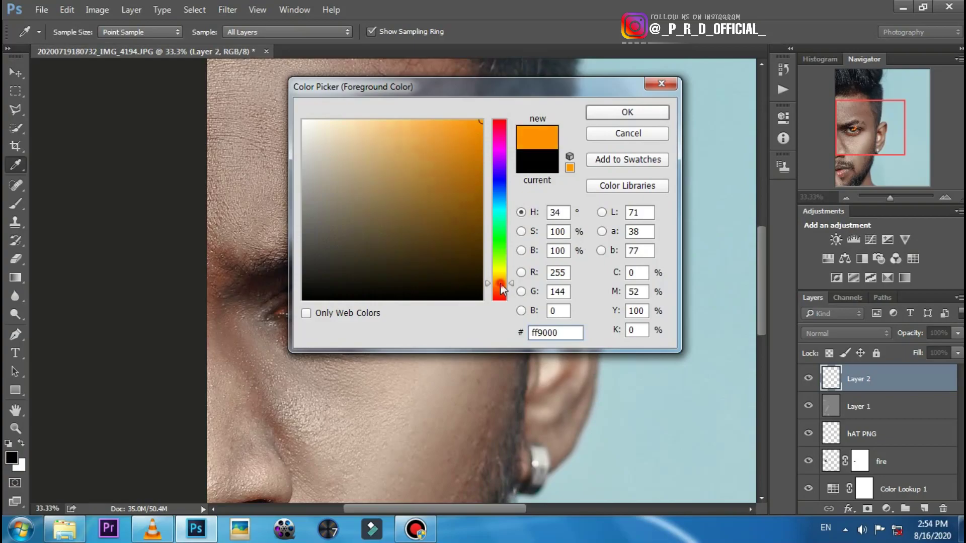
{"action": "left_click", "coordinate": [610, 113]}
{"action": "right_click", "coordinate": [369, 270]}
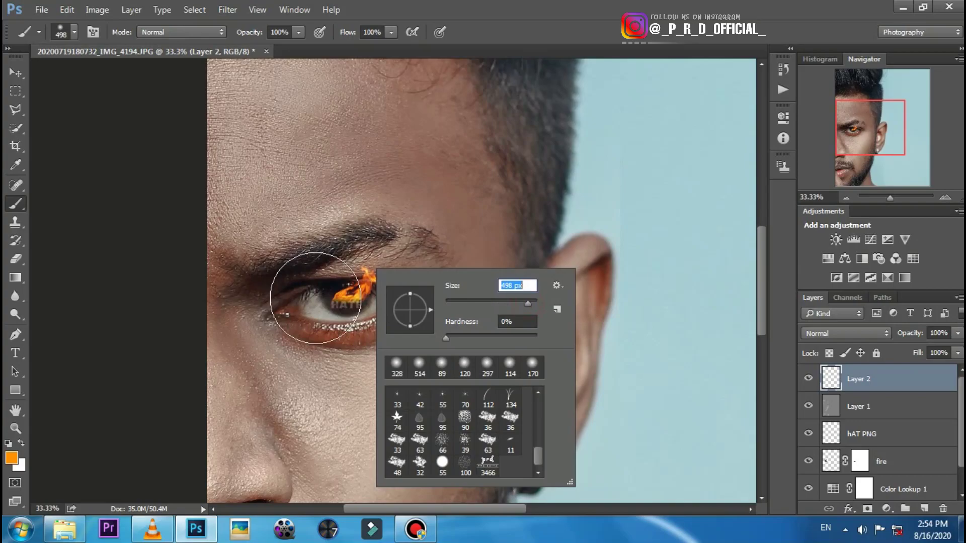
- Paint a soft orange glow over the eye and shift its hue to -13
{"action": "left_click_drag", "start_coordinate": [316, 299], "coordinate": [335, 291]}
{"action": "left_click", "coordinate": [355, 289]}
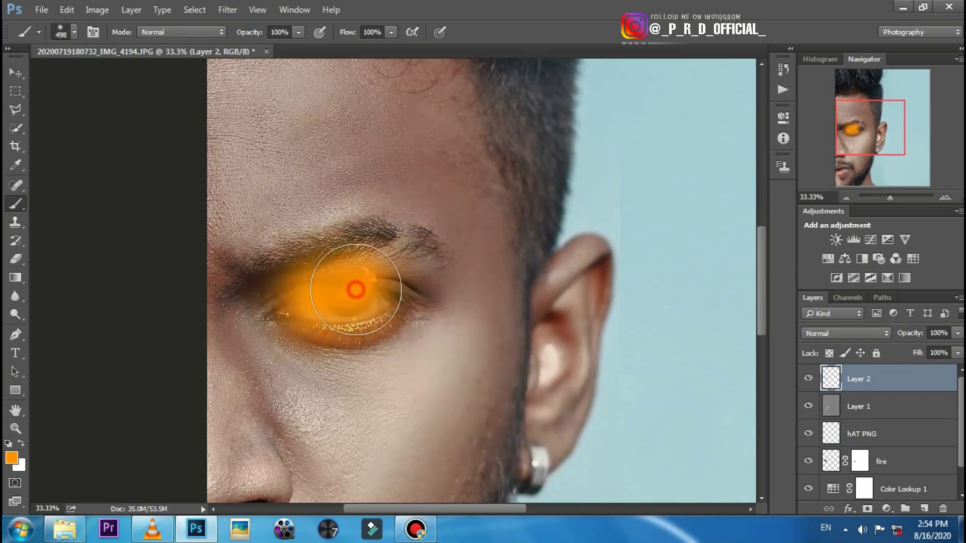
{"action": "left_click", "coordinate": [371, 285]}
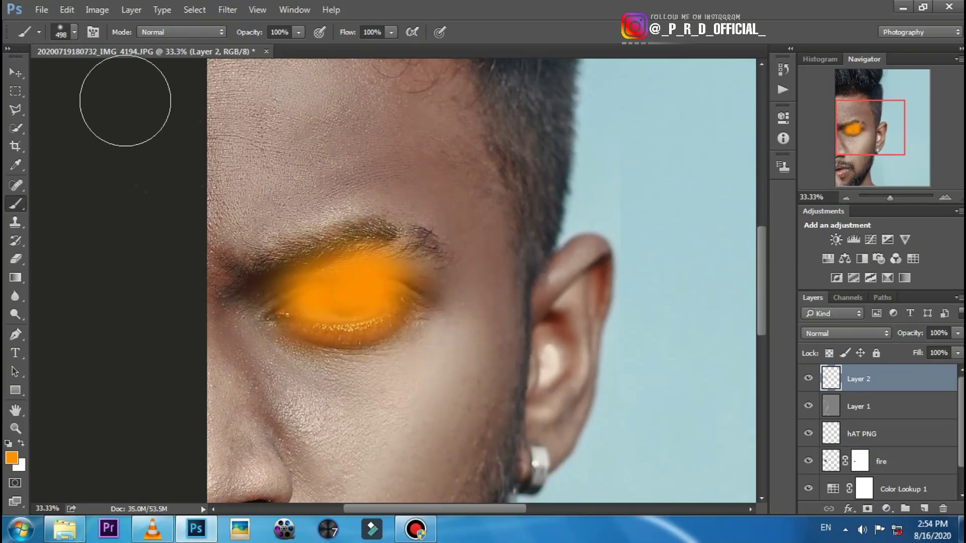
{"action": "left_click", "coordinate": [96, 10]}
{"action": "mouse_move", "coordinate": [117, 46]}
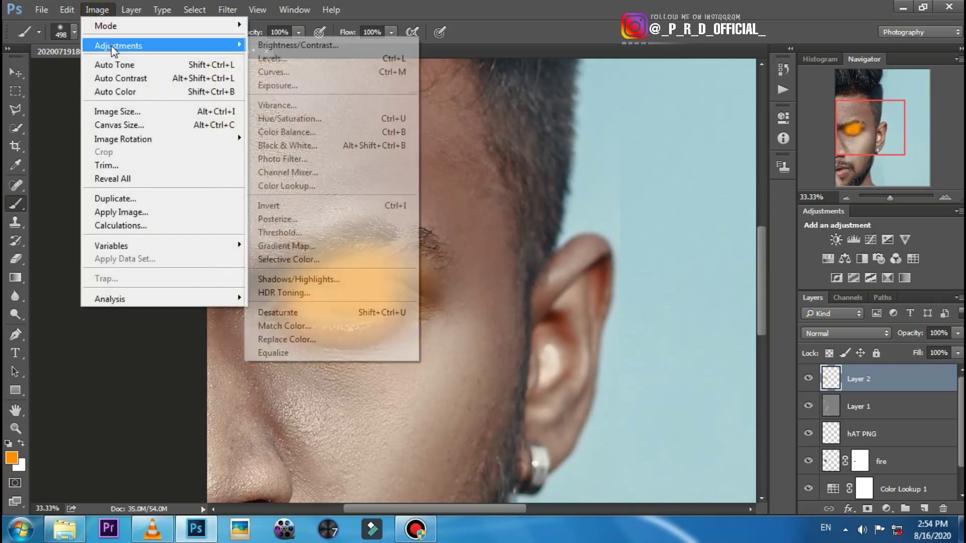
{"action": "left_click", "coordinate": [285, 118]}
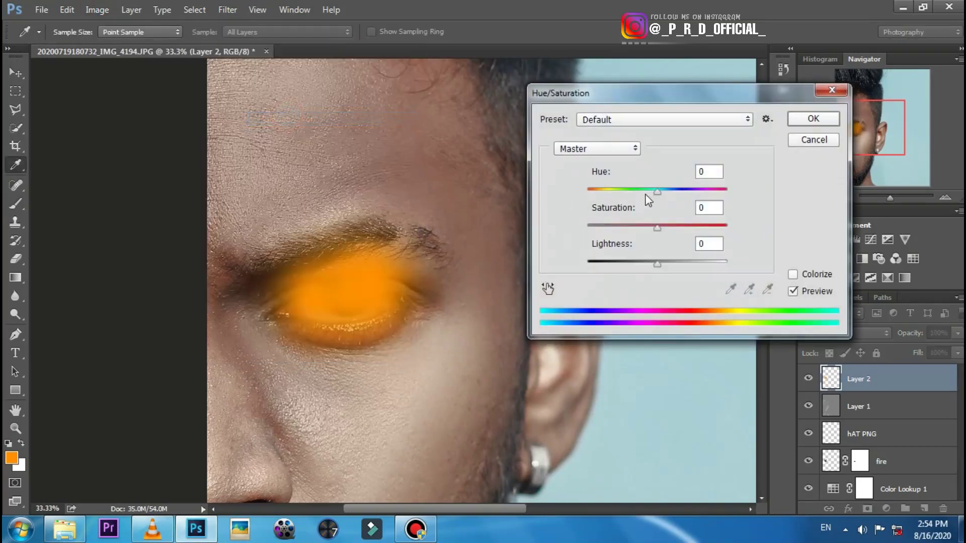
{"action": "left_click_drag", "start_coordinate": [657, 191], "coordinate": [648, 191]}
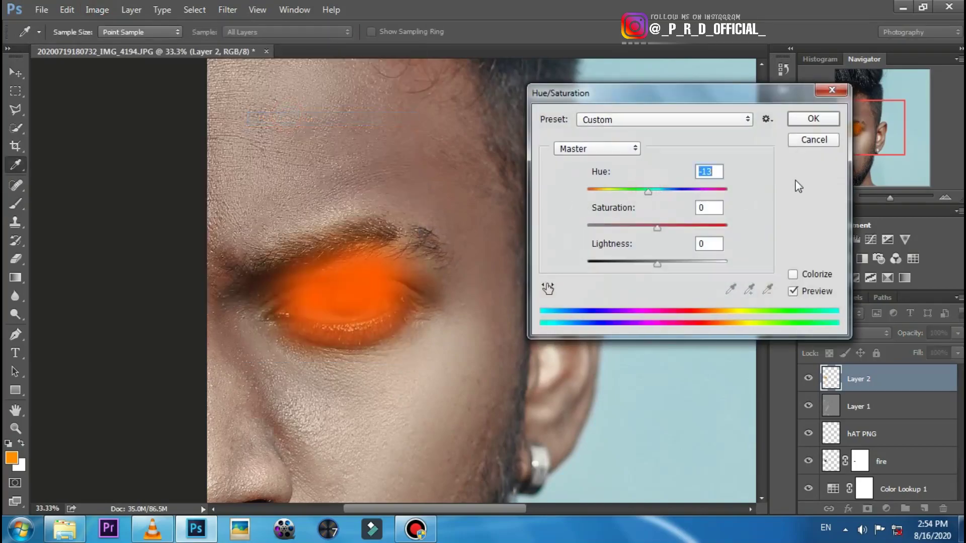
{"action": "left_click", "coordinate": [813, 119]}
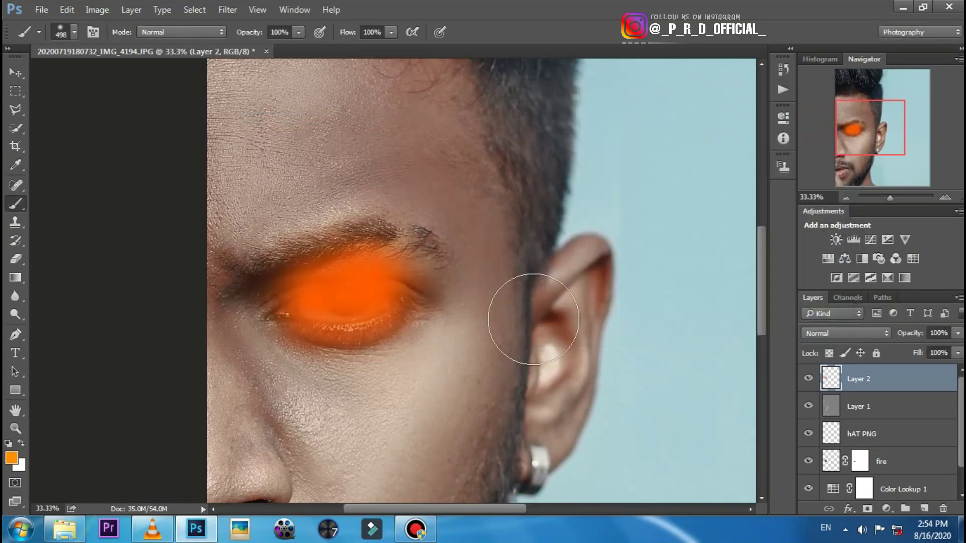
- Set Layer 2 to Overlay blend mode and add a layer mask
{"action": "left_click", "coordinate": [829, 328]}
{"action": "left_click", "coordinate": [823, 189]}
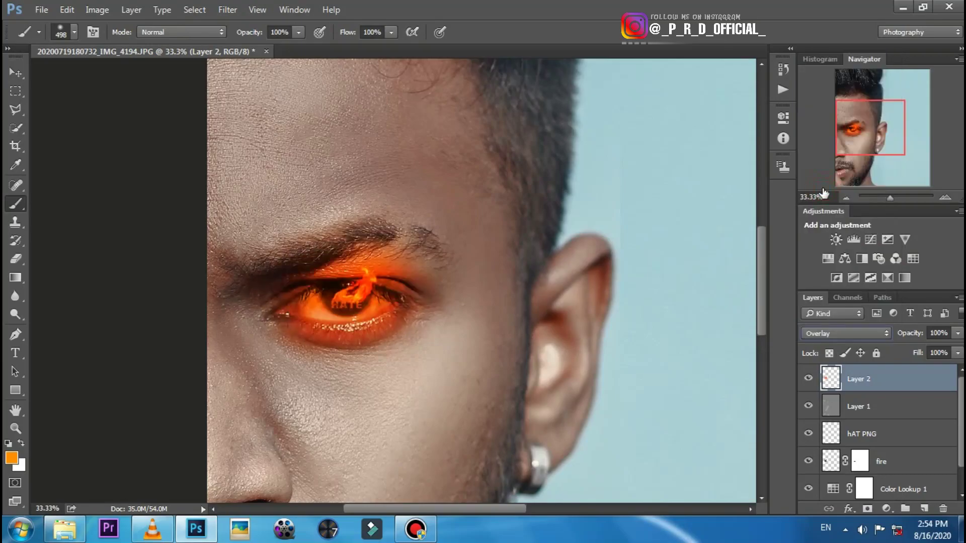
{"action": "left_click", "coordinate": [866, 509]}
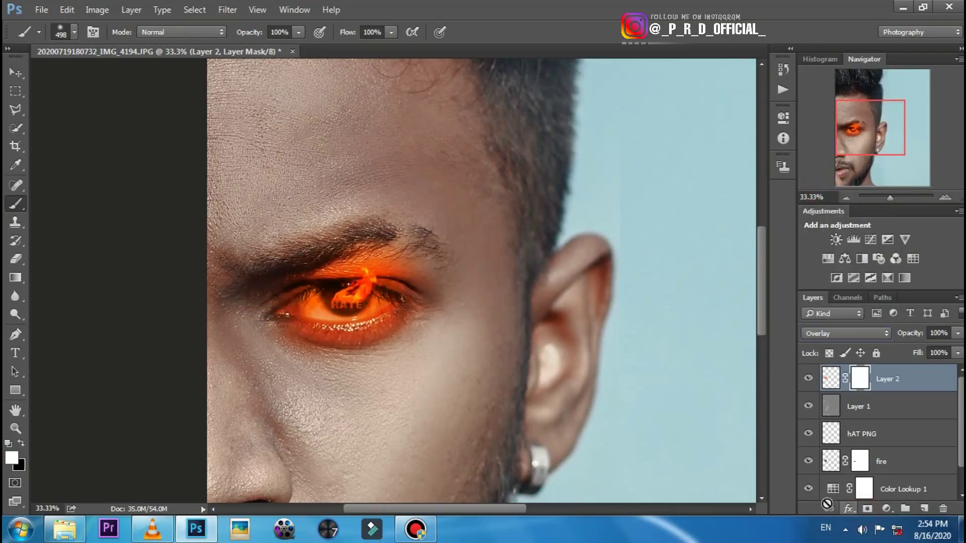
{"action": "left_click", "coordinate": [107, 10]}
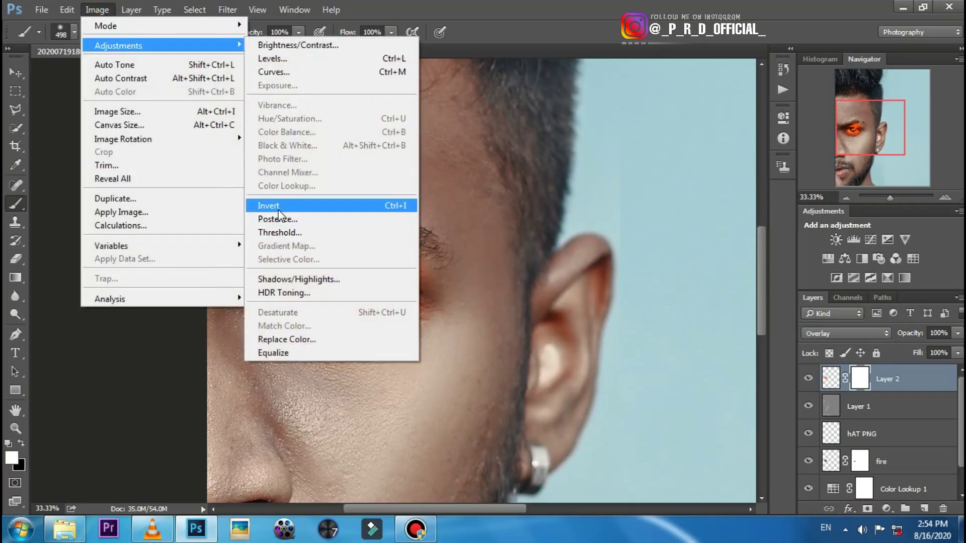
- Invert the Layer 2 mask, shrink the brush to 102 px and zoom the eye to 100%
{"action": "left_click", "coordinate": [278, 210]}
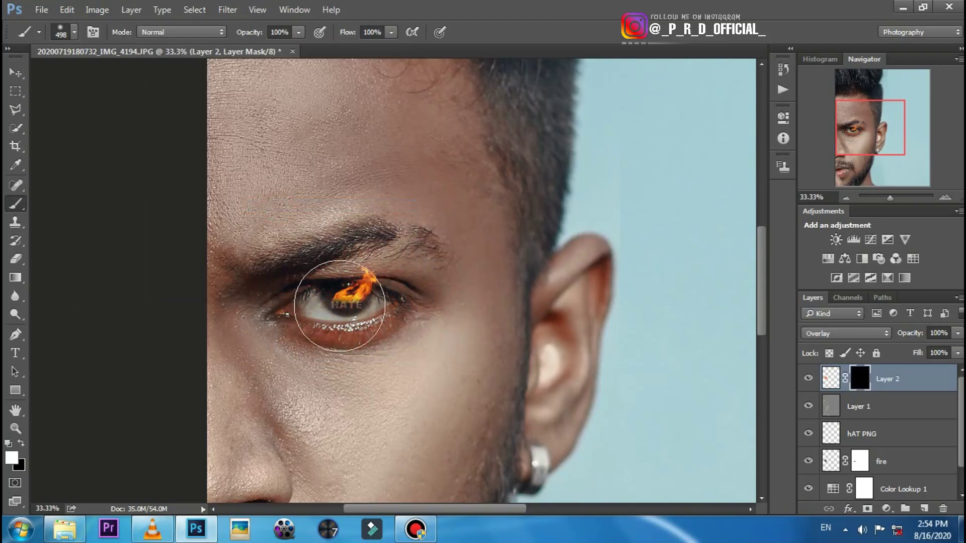
{"action": "right_click", "coordinate": [340, 305]}
{"action": "left_click_drag", "start_coordinate": [478, 332], "coordinate": [458, 330]}
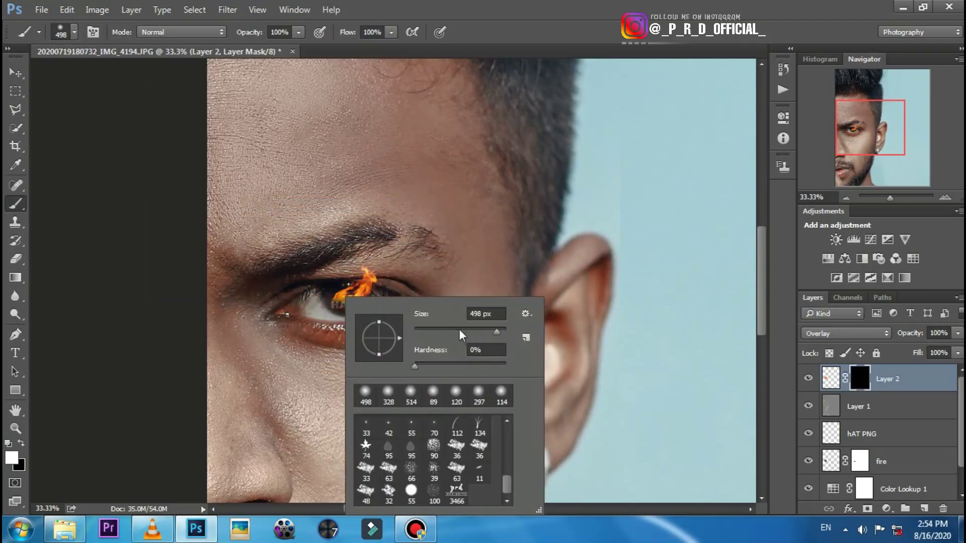
{"action": "left_click", "coordinate": [945, 198]}
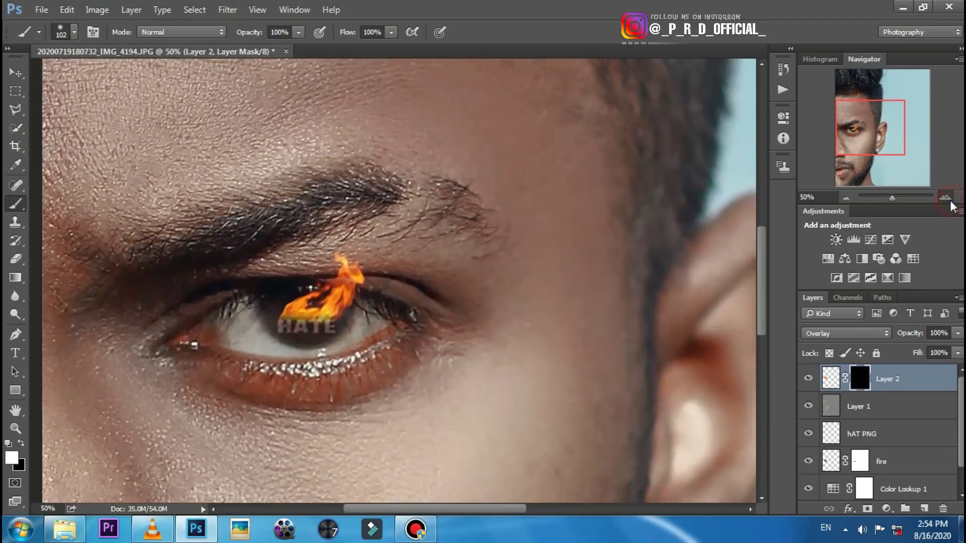
{"action": "left_click", "coordinate": [945, 198]}
{"action": "left_click_drag", "start_coordinate": [869, 144], "coordinate": [854, 138]}
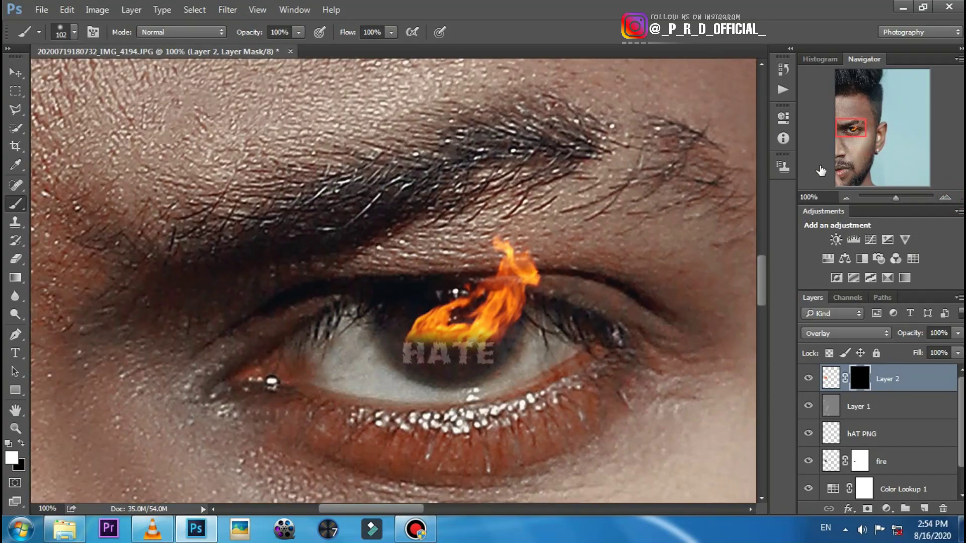
- Paint white along the lower eyelid to reveal the red-orange glow
{"action": "scroll", "coordinate": [409, 276], "scroll_direction": "down", "scroll_amount": 3}
{"action": "mouse_move", "coordinate": [263, 355]}
{"action": "left_mouse_down"}
{"action": "mouse_move", "coordinate": [372, 385]}
{"action": "mouse_move", "coordinate": [496, 382]}
{"action": "mouse_move", "coordinate": [619, 318]}
{"action": "mouse_move", "coordinate": [501, 406]}
{"action": "mouse_move", "coordinate": [237, 397]}
{"action": "mouse_move", "coordinate": [523, 439]}
{"action": "left_mouse_up"}
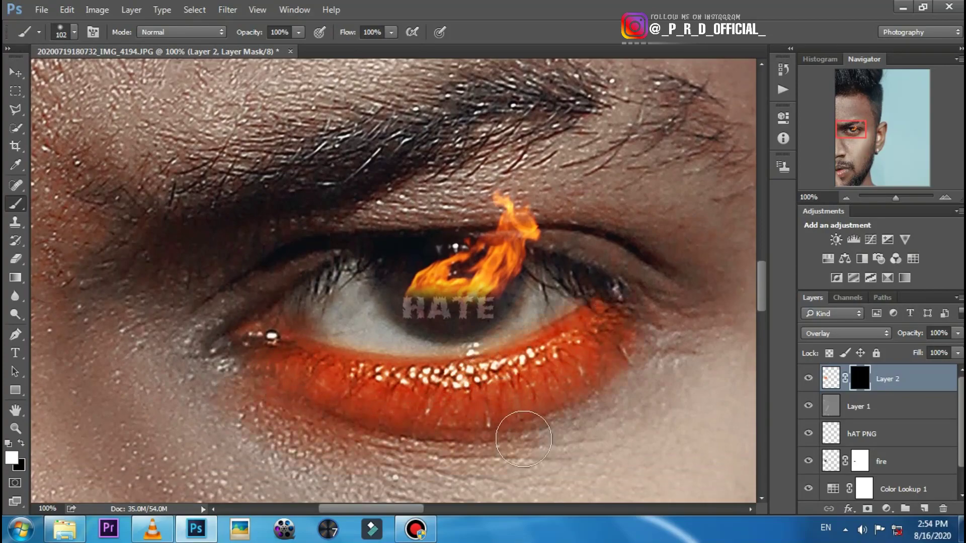
{"action": "scroll", "coordinate": [523, 439], "scroll_direction": "down", "scroll_amount": 5}
{"action": "scroll", "coordinate": [493, 382], "scroll_direction": "down", "scroll_amount": 2}
{"action": "right_click", "coordinate": [431, 322]}
{"action": "left_click_drag", "start_coordinate": [557, 331], "coordinate": [562, 334]}
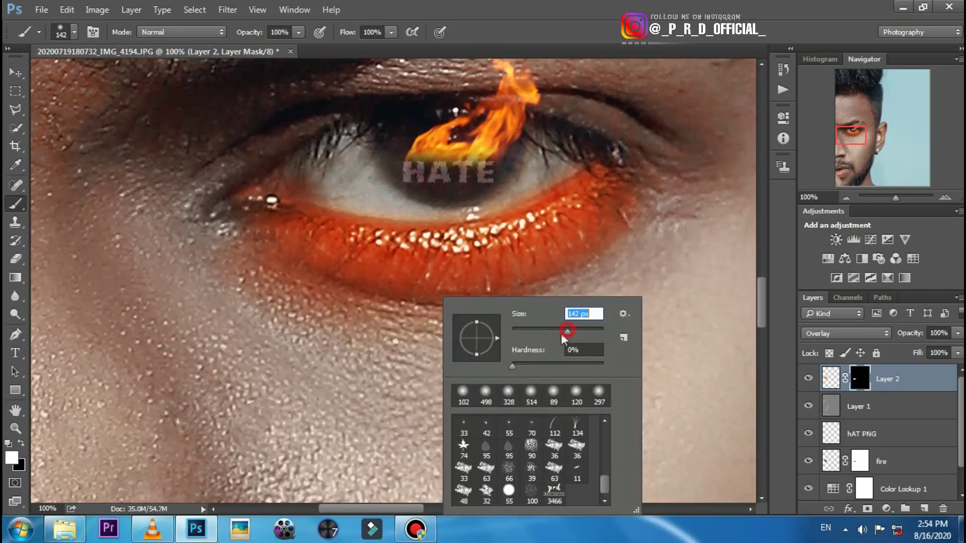
{"action": "left_click", "coordinate": [503, 315]}
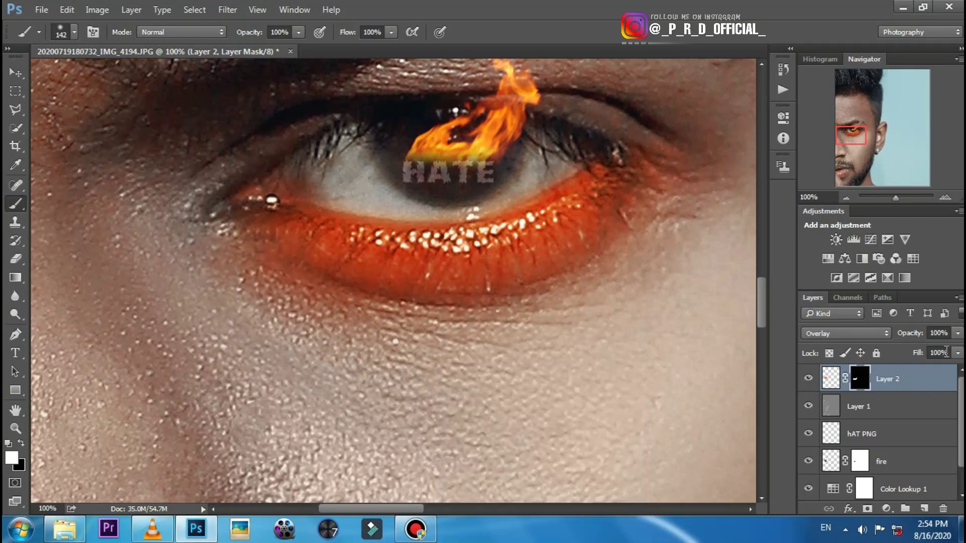
- Lower Layer 2 opacity to 22% and zoom out to the whole image
{"action": "left_click", "coordinate": [846, 197]}
{"action": "left_click", "coordinate": [846, 198]}
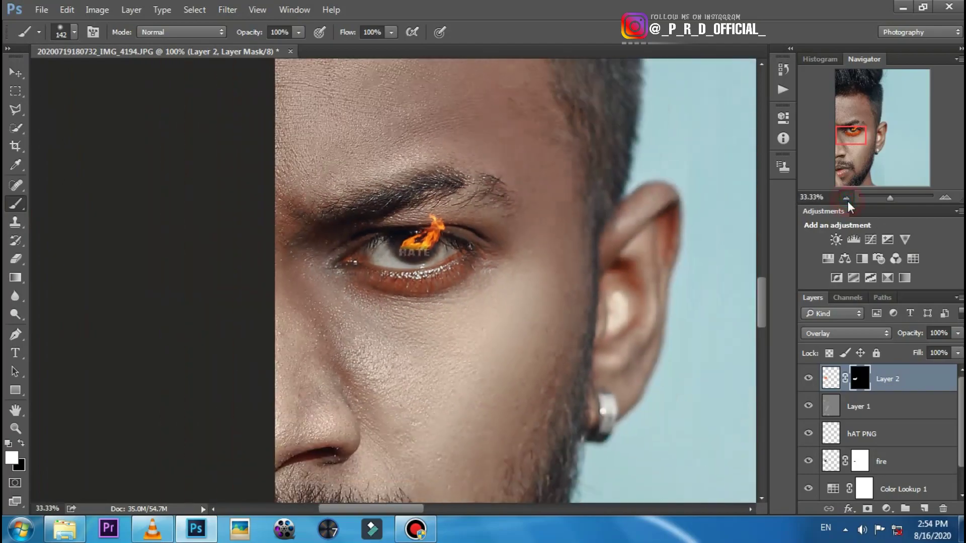
{"action": "left_click", "coordinate": [958, 333]}
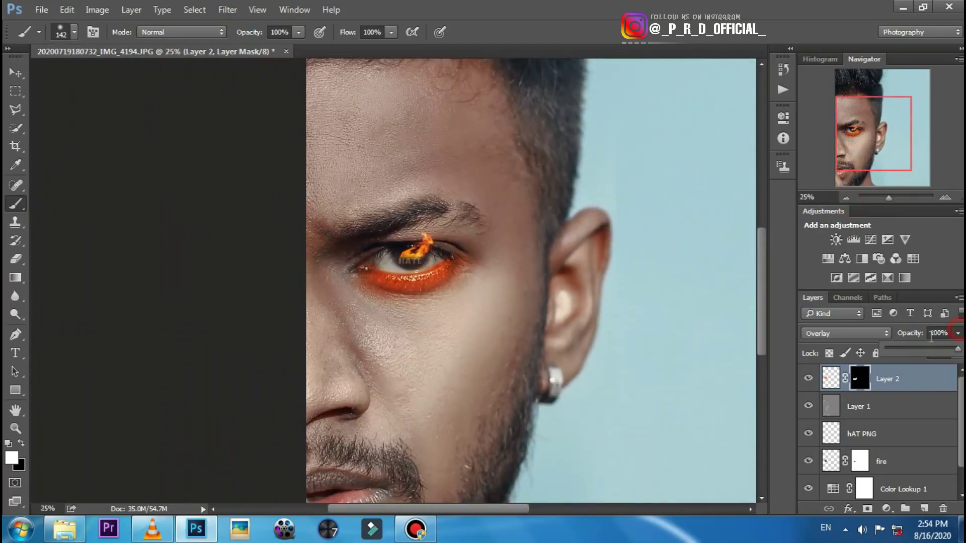
{"action": "left_click", "coordinate": [901, 347]}
{"action": "left_click", "coordinate": [846, 198]}
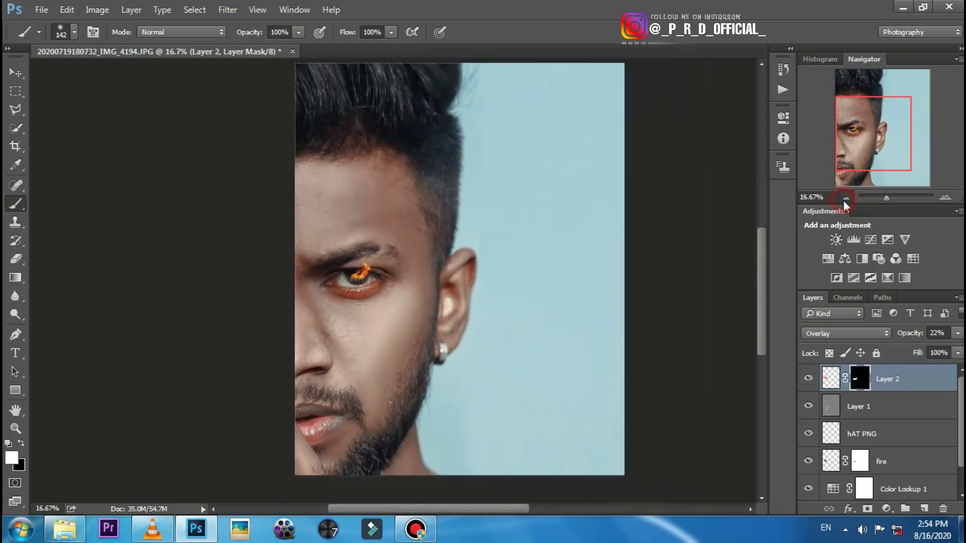
{"action": "left_click", "coordinate": [846, 198]}
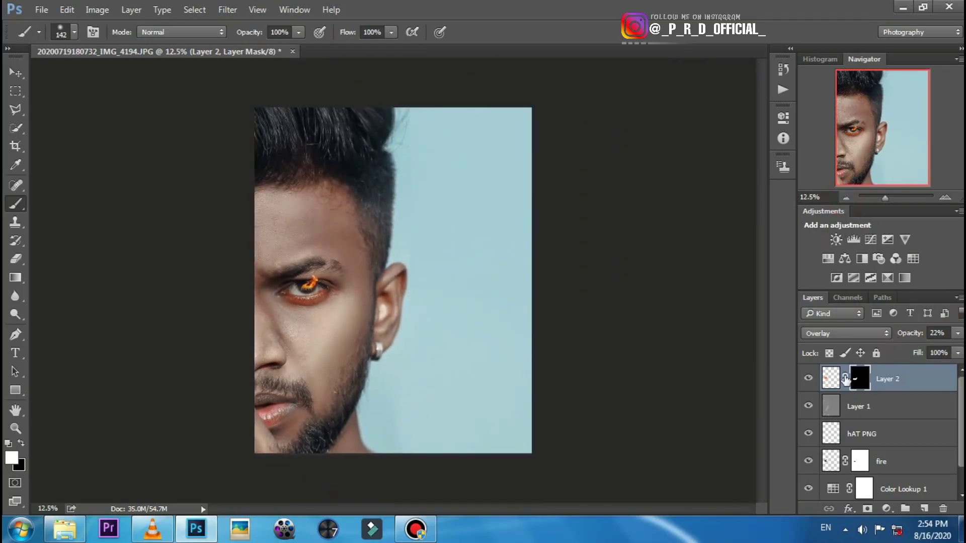
- Flatten the image into a single Background layer
{"action": "left_click", "coordinate": [808, 380]}
{"action": "right_click", "coordinate": [901, 375]}
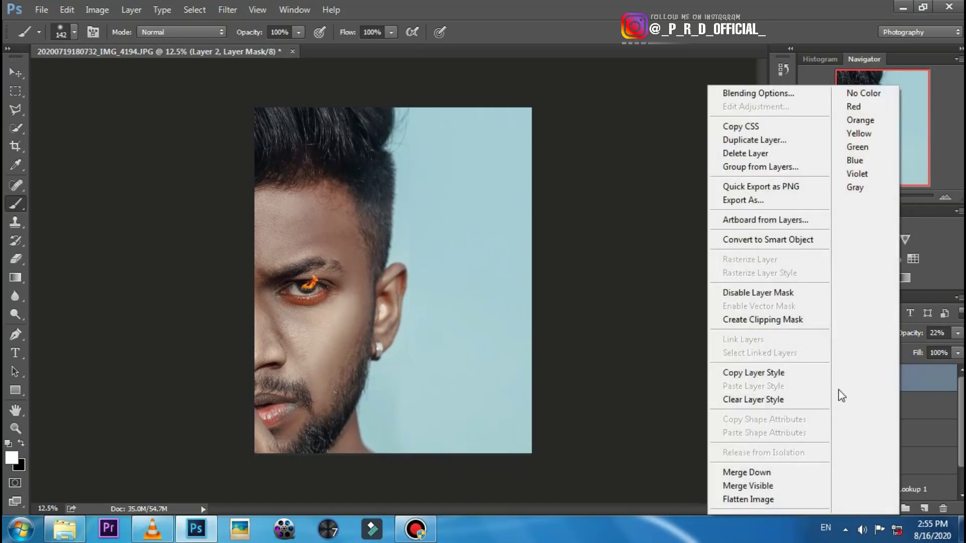
{"action": "left_click", "coordinate": [773, 502]}
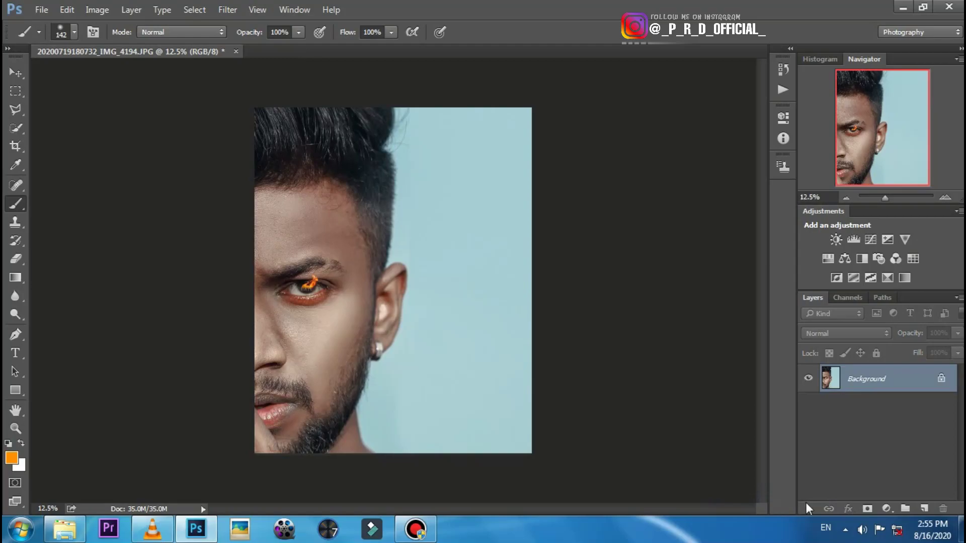
- Add a Hue/Saturation adjustment layer with Reds saturation +17
{"action": "left_click", "coordinate": [884, 508]}
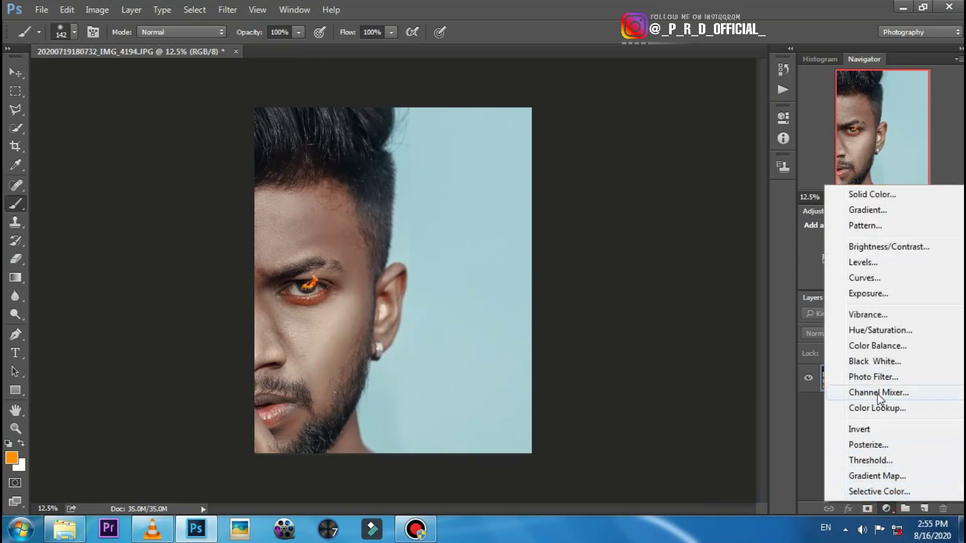
{"action": "left_click", "coordinate": [875, 332]}
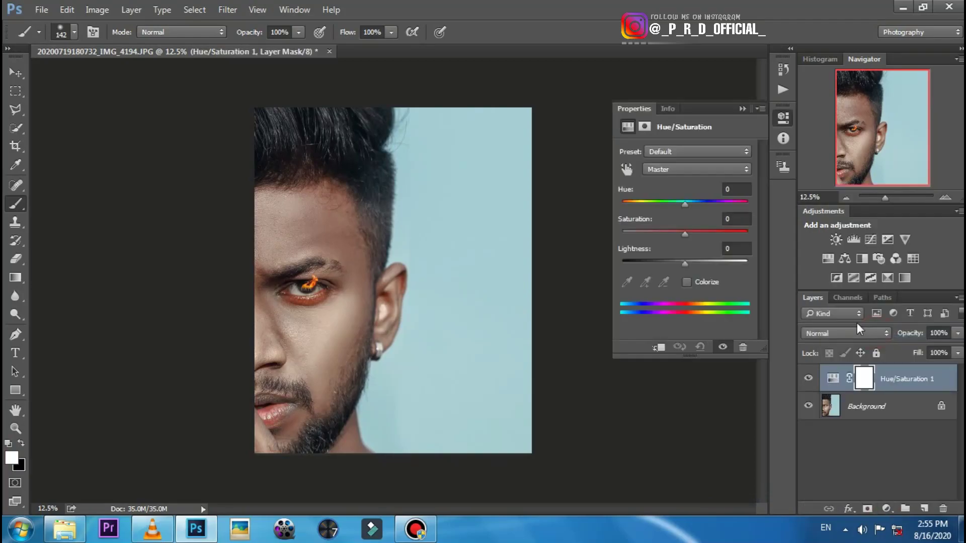
{"action": "left_click", "coordinate": [674, 171]}
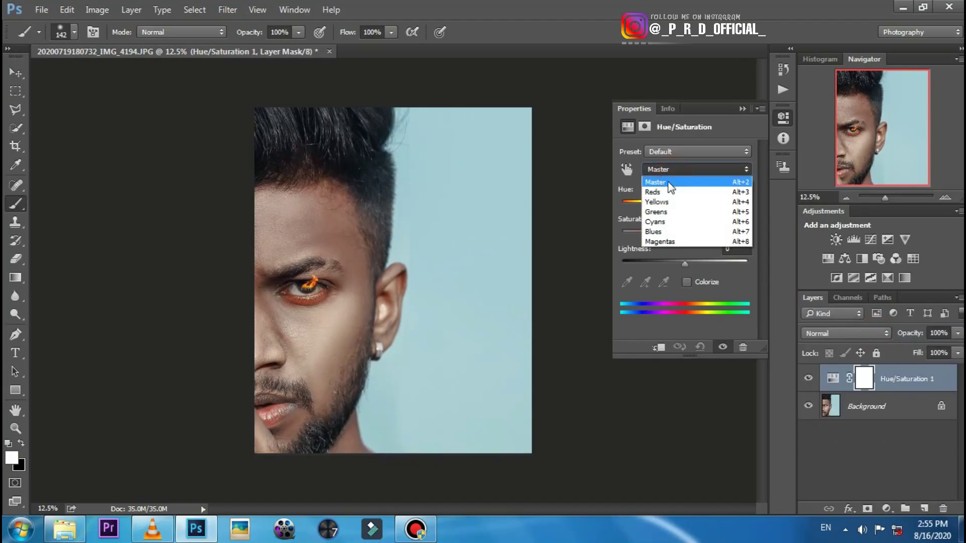
{"action": "left_click", "coordinate": [663, 191]}
{"action": "left_click", "coordinate": [705, 235]}
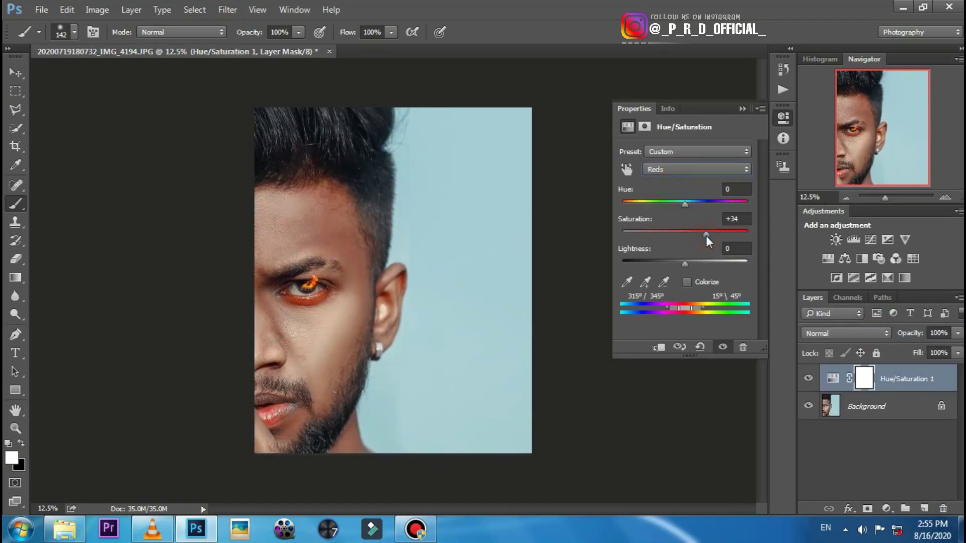
{"action": "left_click_drag", "start_coordinate": [706, 235], "coordinate": [685, 235]}
{"action": "left_click", "coordinate": [807, 379]}
- Merge visible layers and duplicate the result as a Background copy
{"action": "right_click", "coordinate": [906, 380]}
{"action": "left_click", "coordinate": [778, 485]}
{"action": "left_click_drag", "start_coordinate": [906, 380], "coordinate": [916, 484]}
{"action": "left_click_drag", "start_coordinate": [920, 502], "coordinate": [923, 506]}
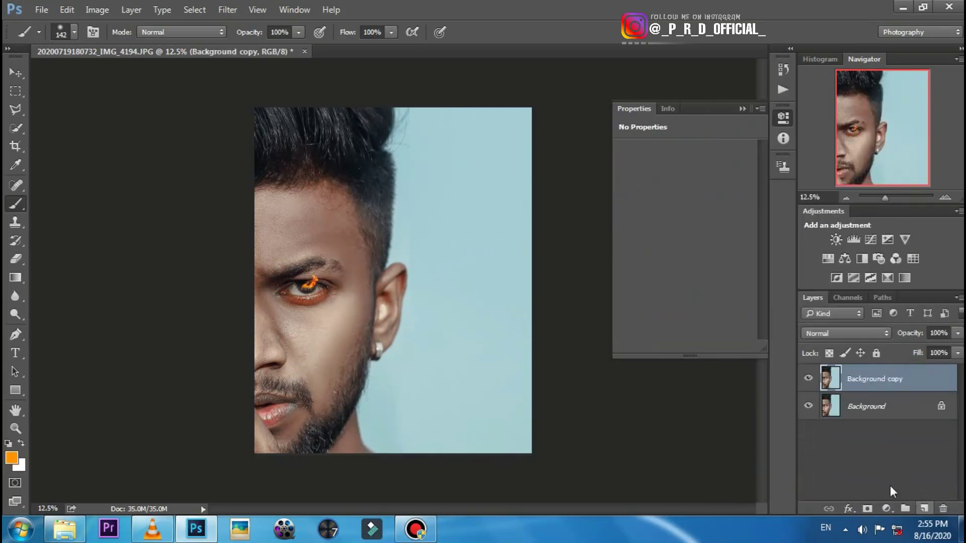
- In Camera Raw, set Highlights -32, Whites +30, Blacks -17, Shadows +29, Temperature +3
{"action": "left_click", "coordinate": [228, 10]}
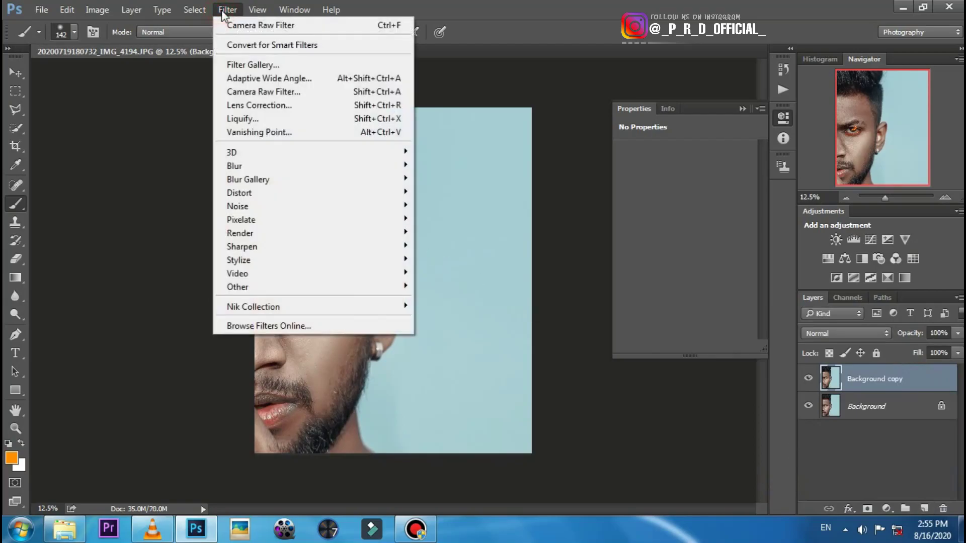
{"action": "left_click", "coordinate": [286, 93]}
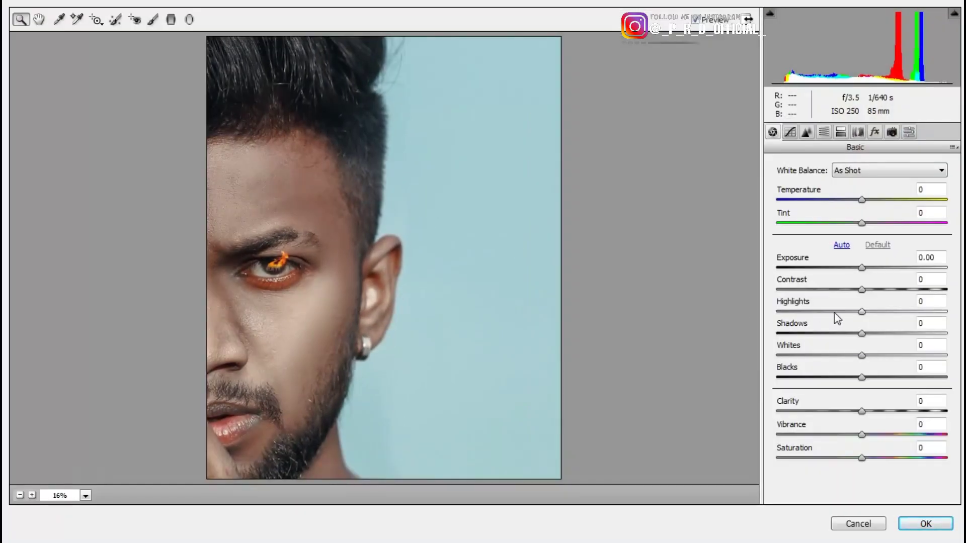
{"action": "left_click", "coordinate": [835, 313]}
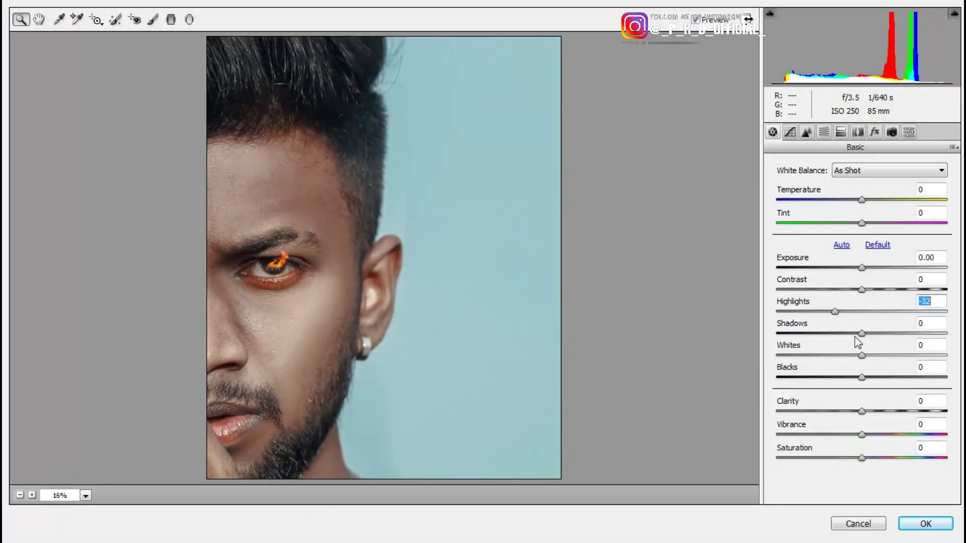
{"action": "left_click", "coordinate": [885, 356]}
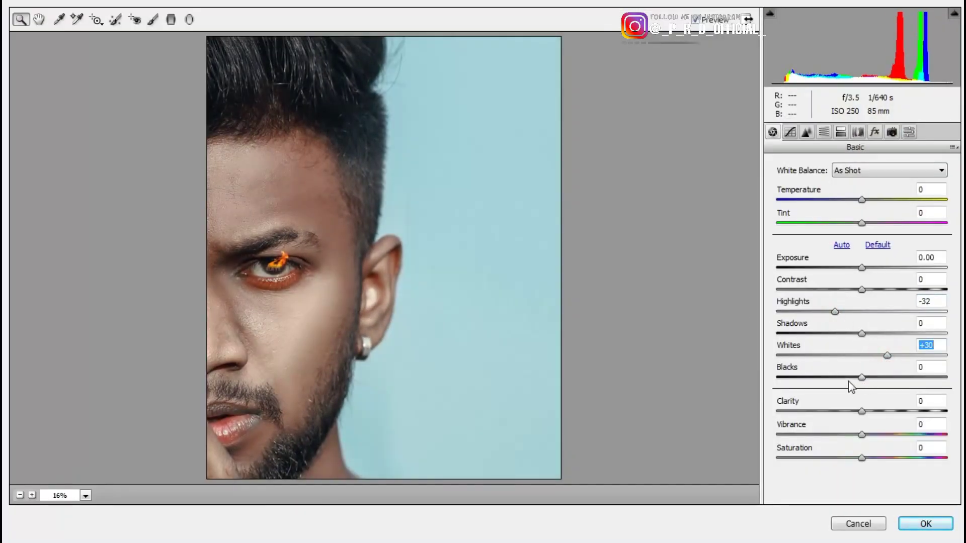
{"action": "left_click", "coordinate": [847, 377]}
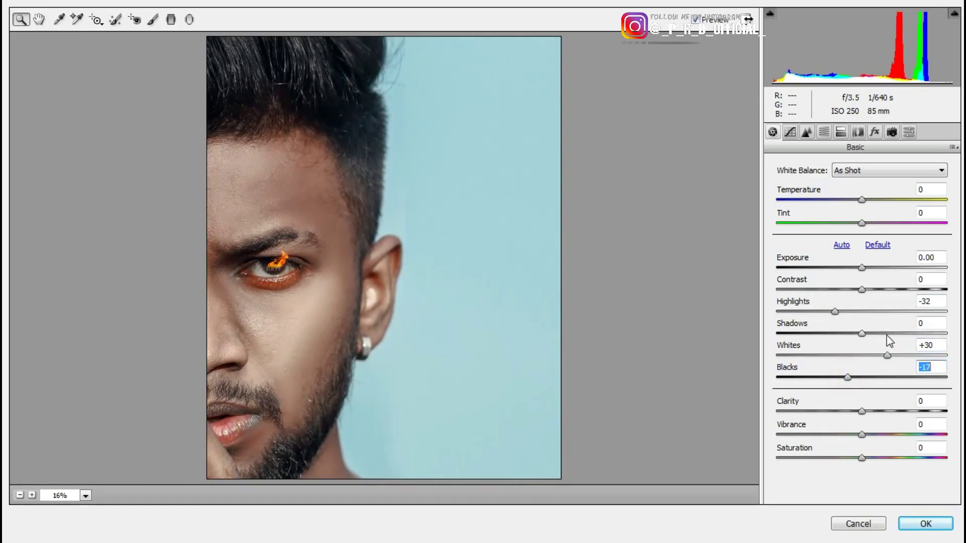
{"action": "left_click", "coordinate": [887, 334]}
{"action": "left_click", "coordinate": [885, 411]}
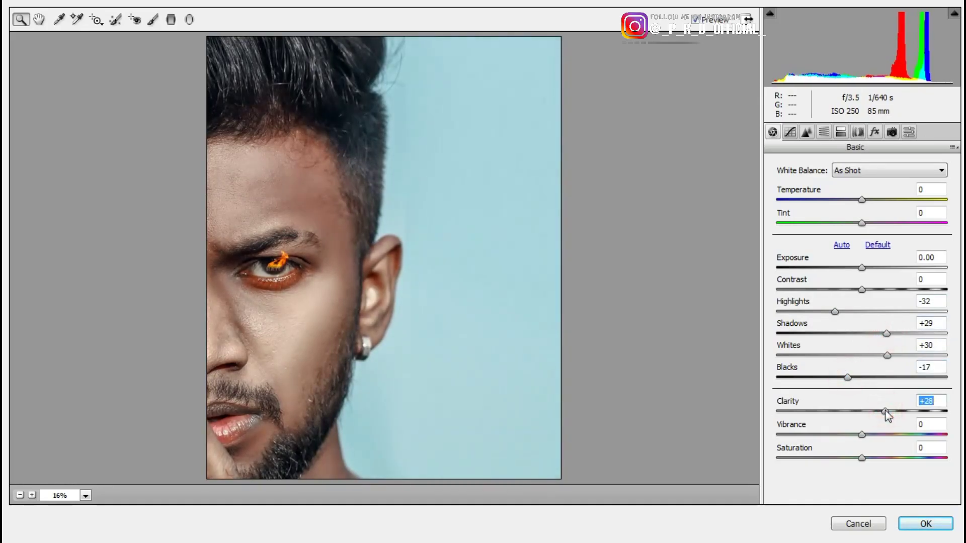
{"action": "left_click", "coordinate": [879, 411]}
{"action": "left_click_drag", "start_coordinate": [861, 200], "coordinate": [864, 200]}
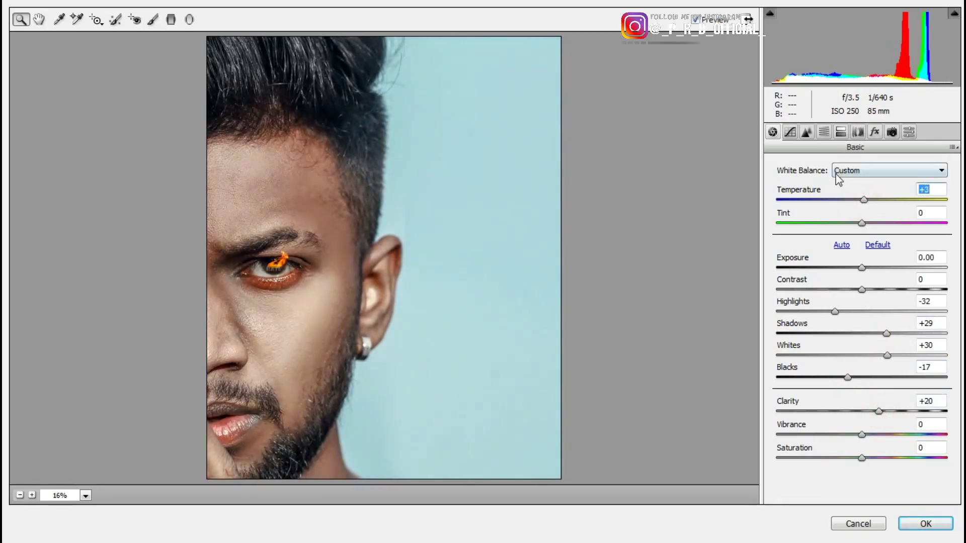
- In HSL Saturation, set Oranges to -9 and Reds to +3
{"action": "left_click", "coordinate": [824, 132]}
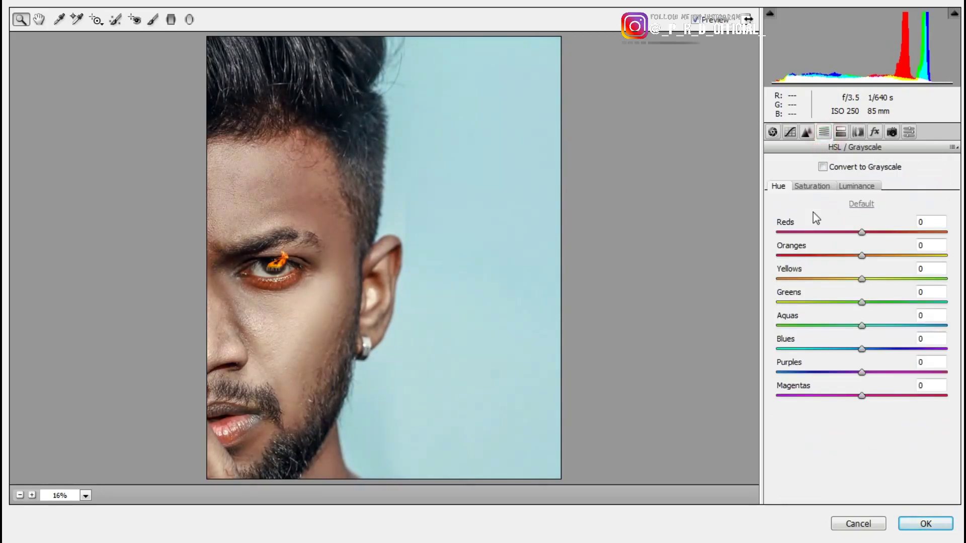
{"action": "left_click", "coordinate": [856, 186]}
{"action": "left_click", "coordinate": [815, 186]}
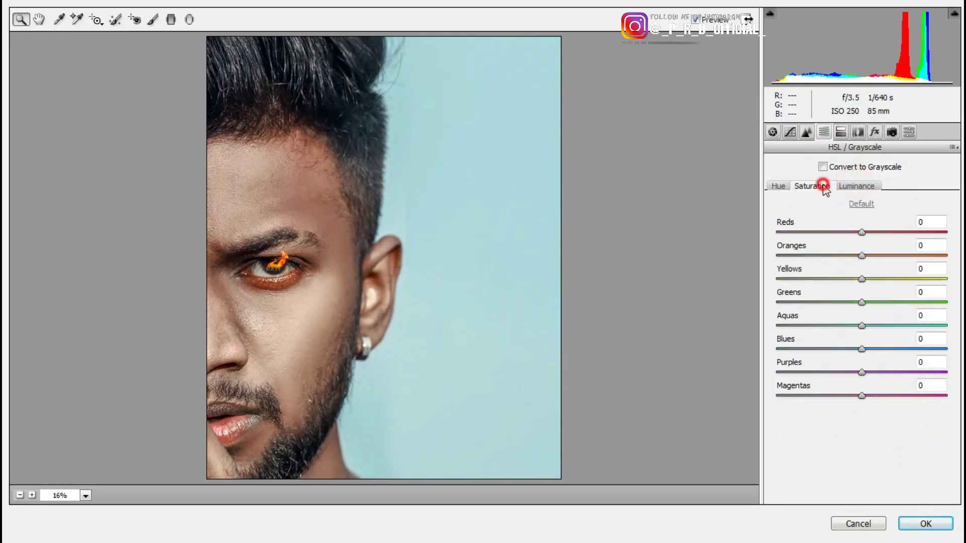
{"action": "mouse_move", "coordinate": [861, 256]}
{"action": "left_mouse_down"}
{"action": "mouse_move", "coordinate": [850, 255]}
{"action": "mouse_move", "coordinate": [902, 233]}
{"action": "mouse_move", "coordinate": [857, 233]}
{"action": "left_mouse_up"}
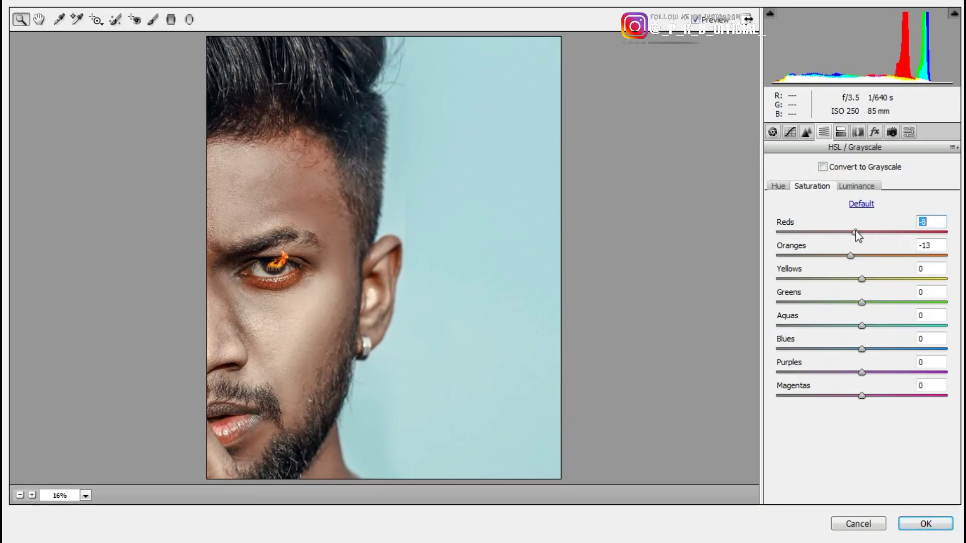
{"action": "double_click", "coordinate": [849, 255]}
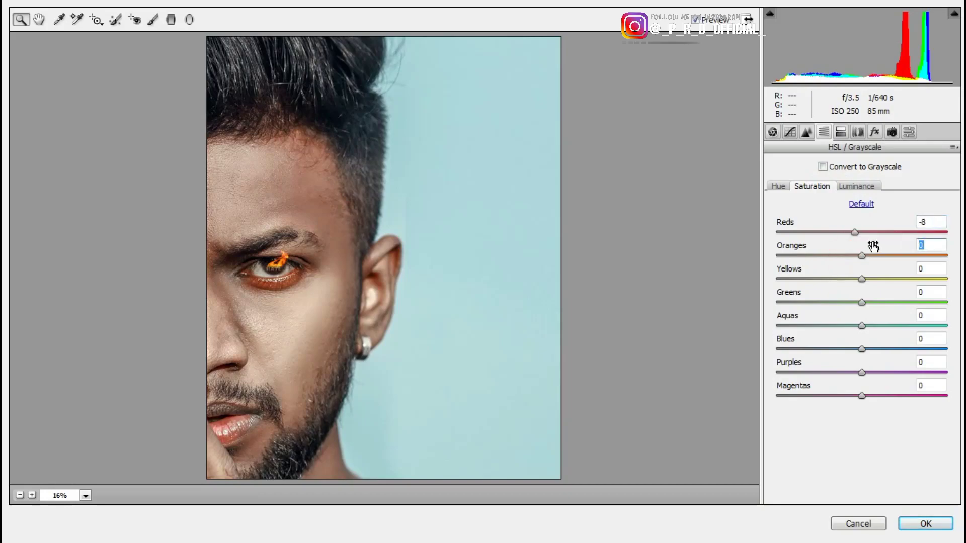
{"action": "left_click", "coordinate": [865, 232]}
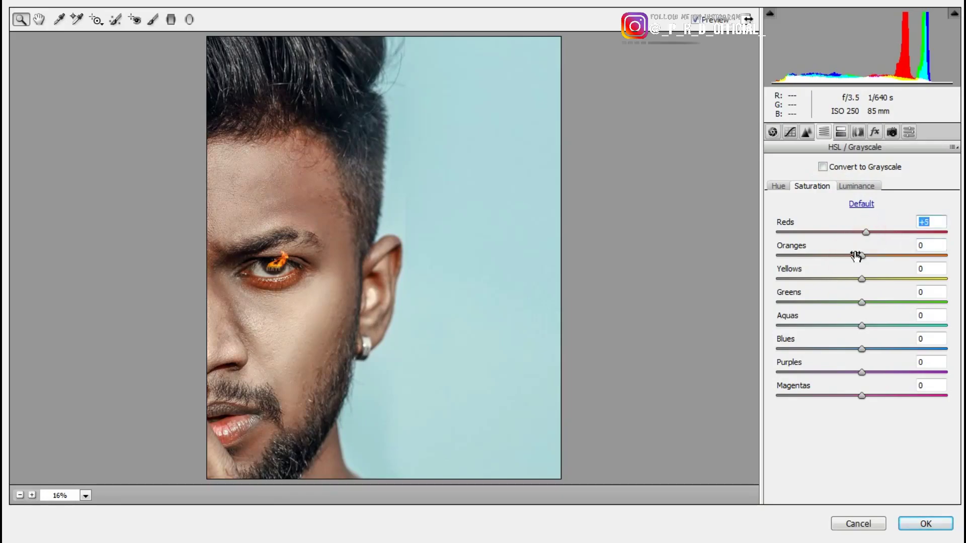
{"action": "left_click", "coordinate": [847, 257]}
{"action": "left_click", "coordinate": [859, 231]}
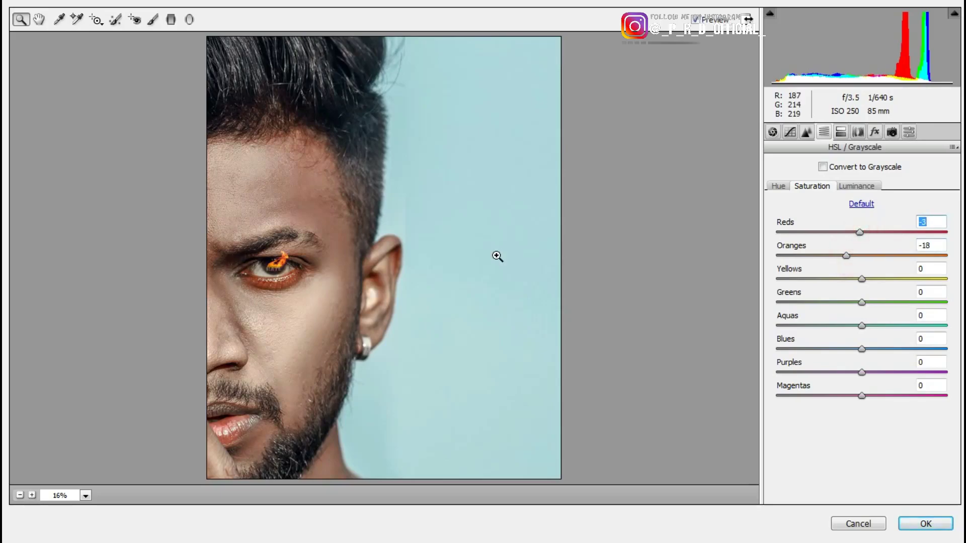
{"action": "left_click", "coordinate": [853, 255]}
{"action": "left_click", "coordinate": [866, 232]}
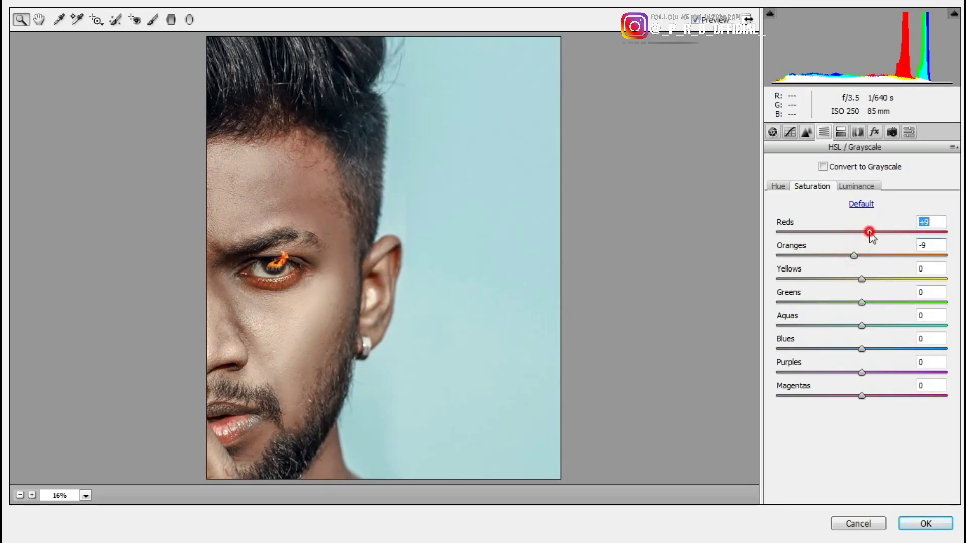
{"action": "left_click_drag", "start_coordinate": [867, 232], "coordinate": [865, 233]}
- Reduce Clarity to +11 and apply the Camera Raw grade
{"action": "left_click", "coordinate": [773, 132]}
{"action": "left_click_drag", "start_coordinate": [878, 411], "coordinate": [871, 412]}
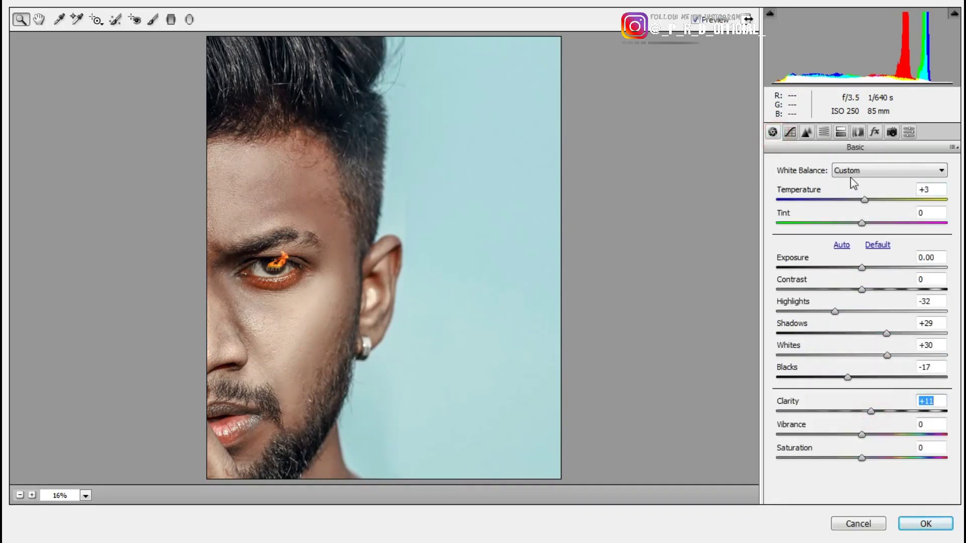
{"action": "left_click", "coordinate": [932, 523]}
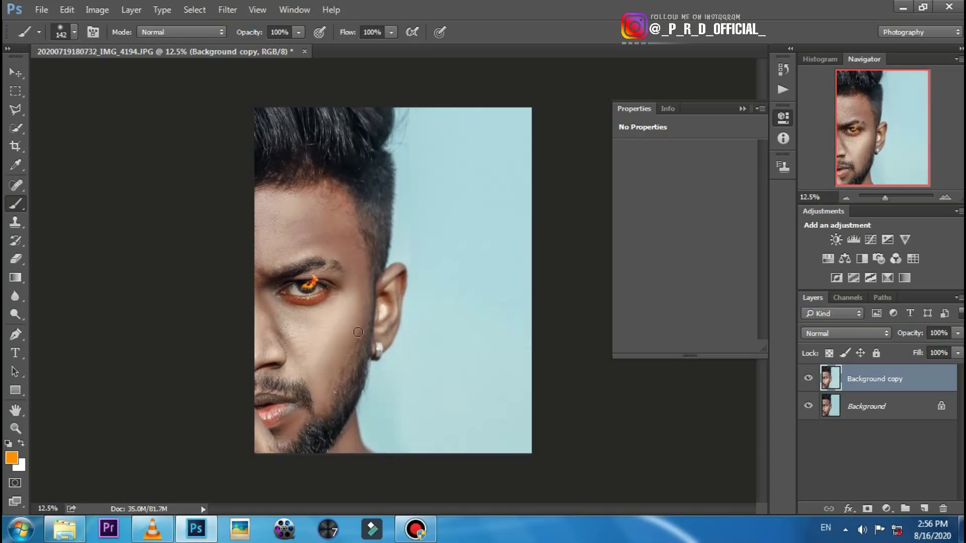
- Add a Hue/Saturation layer with Saturation +24 and invert its mask
{"action": "left_click", "coordinate": [893, 511]}
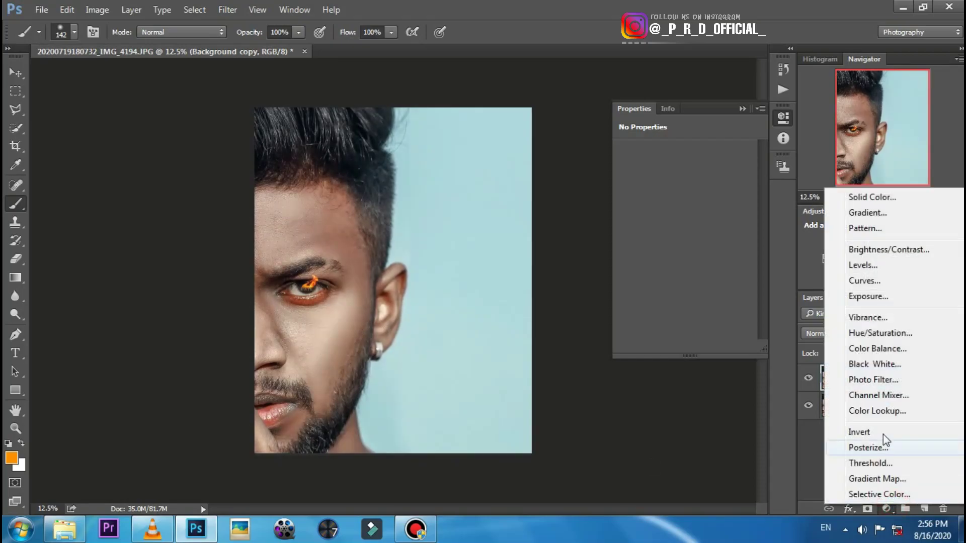
{"action": "left_click", "coordinate": [879, 336]}
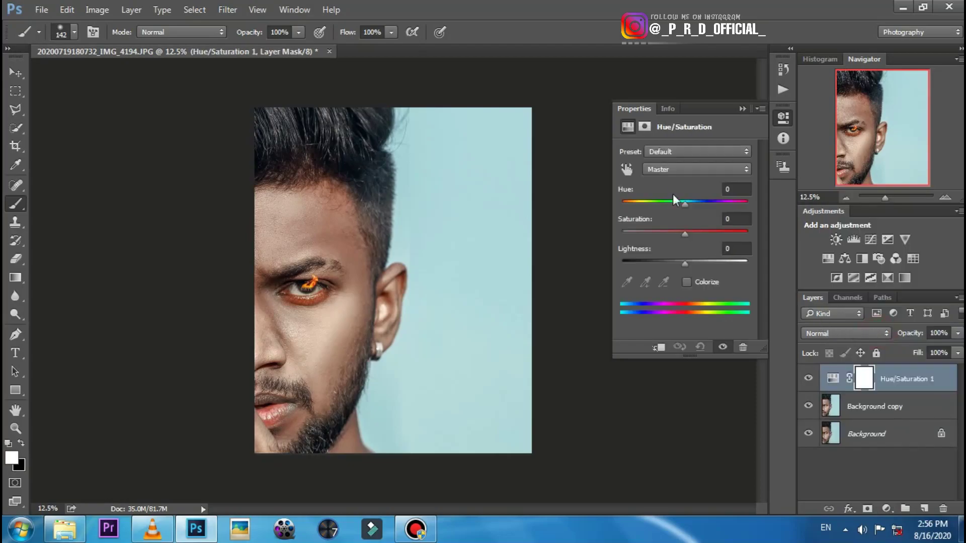
{"action": "left_click", "coordinate": [698, 231]}
{"action": "left_click", "coordinate": [97, 9]}
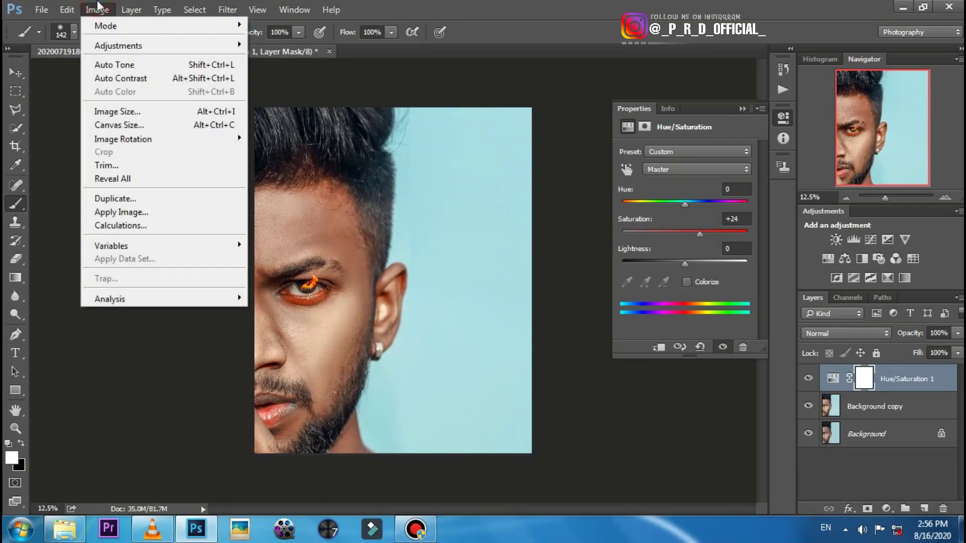
{"action": "mouse_move", "coordinate": [119, 45]}
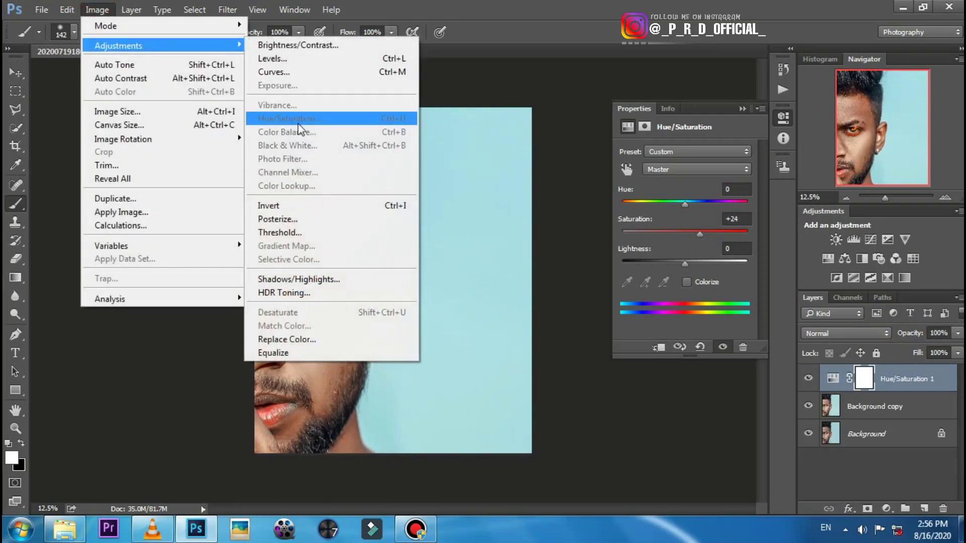
{"action": "left_click", "coordinate": [301, 211]}
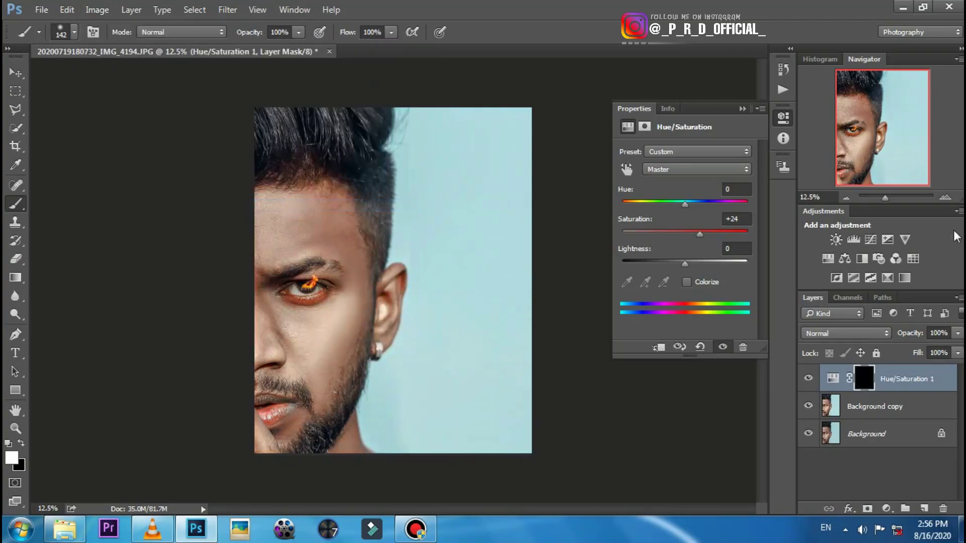
- Paint the saturation boost onto the lips with a 182 px soft brush
{"action": "left_click", "coordinate": [945, 198]}
{"action": "left_click", "coordinate": [945, 197]}
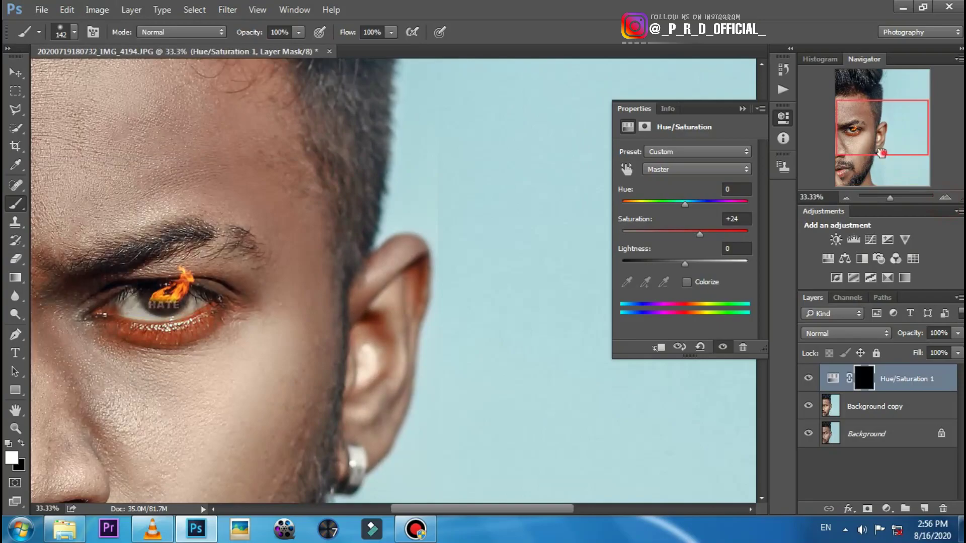
{"action": "left_click_drag", "start_coordinate": [881, 153], "coordinate": [836, 188]}
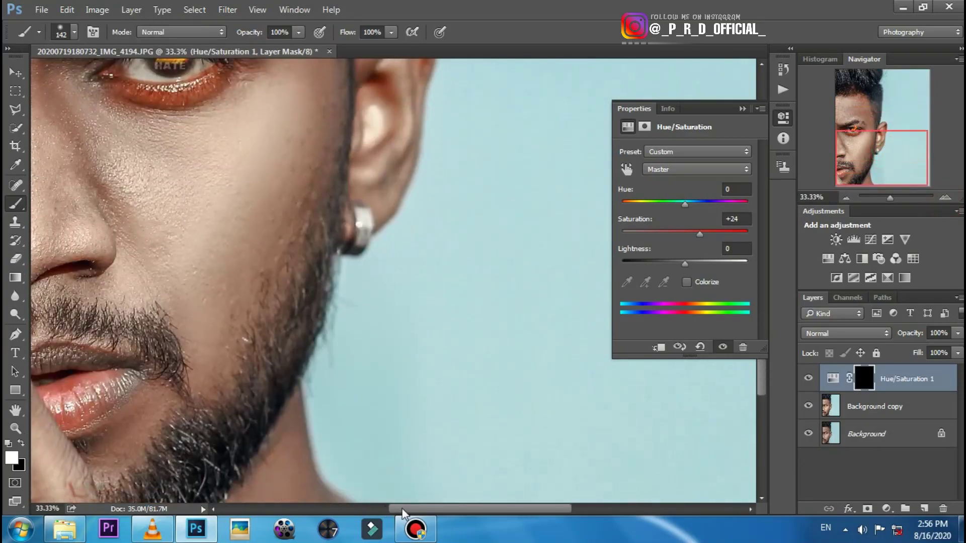
{"action": "left_click_drag", "start_coordinate": [410, 508], "coordinate": [357, 509]}
{"action": "right_click", "coordinate": [274, 396]}
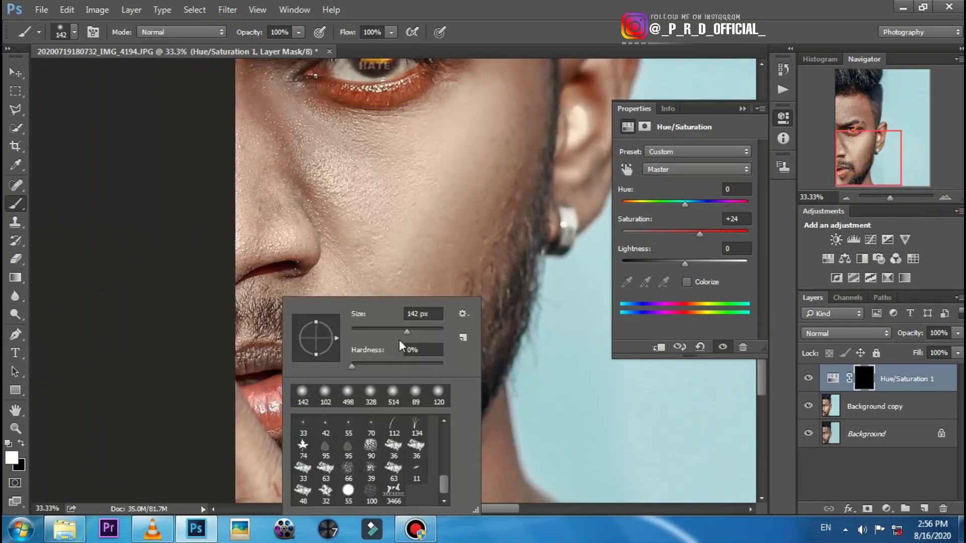
{"action": "key", "text": "bracketright"}
{"action": "key", "text": "bracketright"}
{"action": "key", "text": "bracketright"}
{"action": "left_click", "coordinate": [252, 373]}
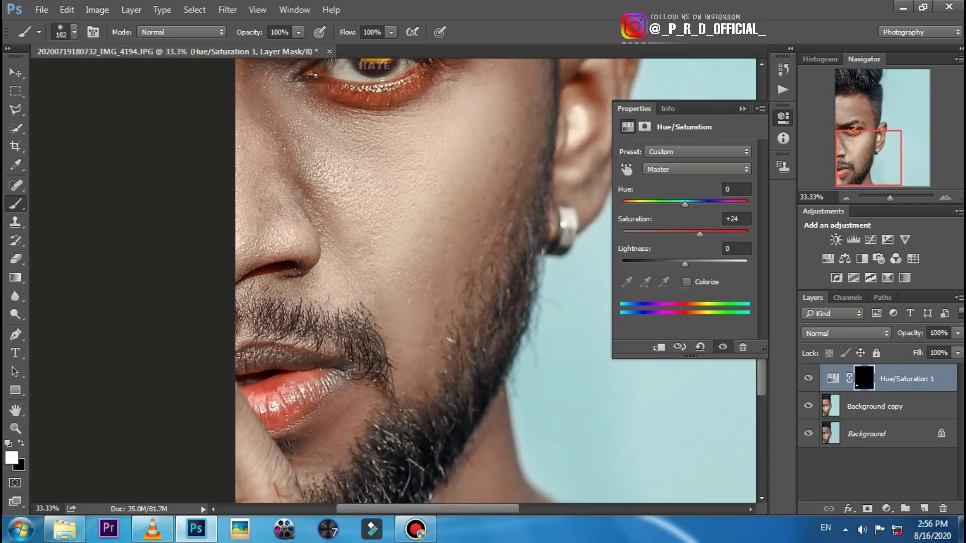
- Set the adjustment layer to 63% opacity and flatten the image
{"action": "left_click", "coordinate": [956, 335]}
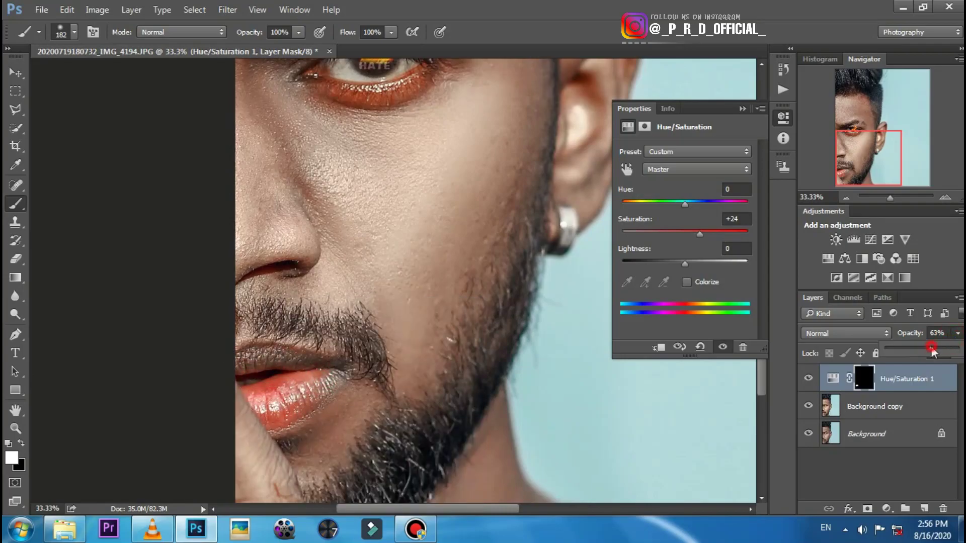
{"action": "right_click", "coordinate": [906, 394]}
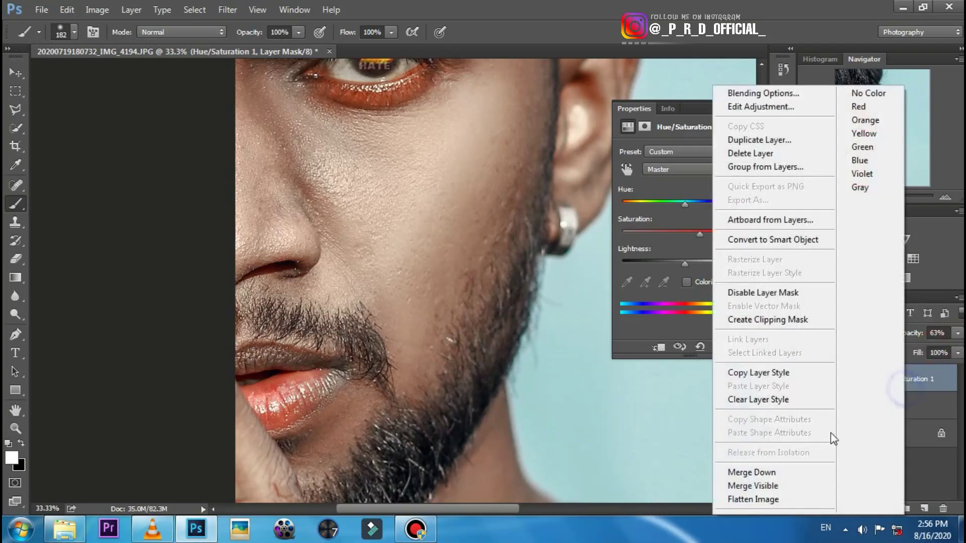
{"action": "left_click", "coordinate": [763, 500]}
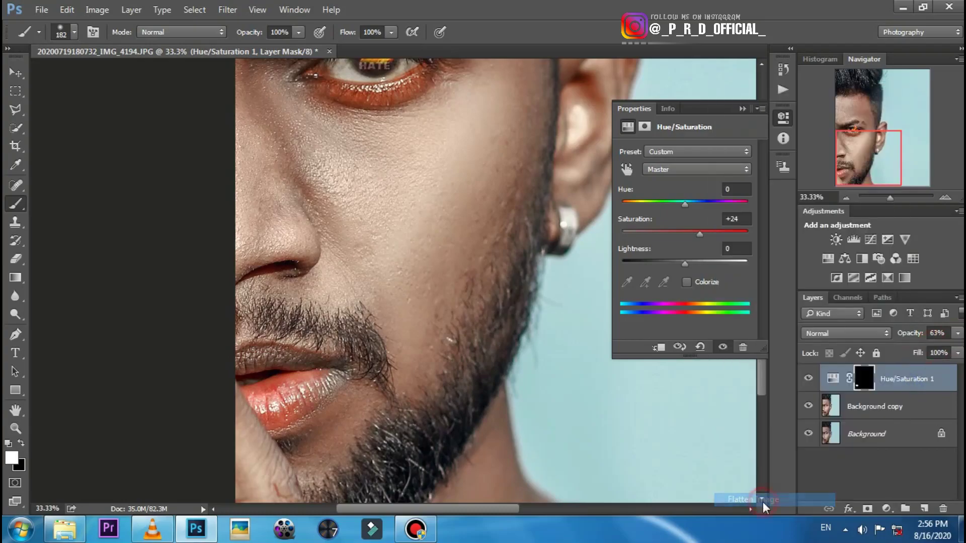
- On a new Layer 1, paint a soft dab of the sampled light-blue background colour
{"action": "left_click", "coordinate": [845, 197]}
{"action": "left_click", "coordinate": [844, 197]}
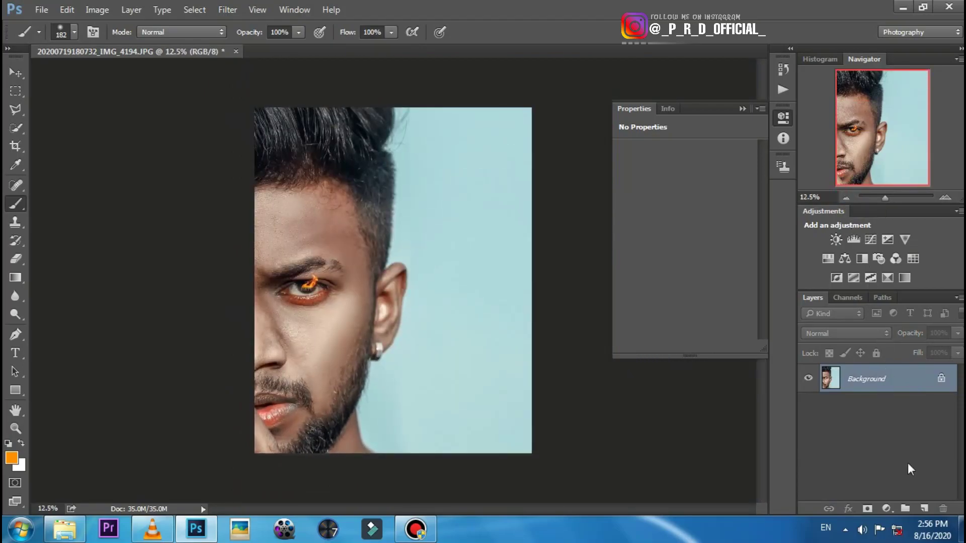
{"action": "left_click", "coordinate": [924, 508]}
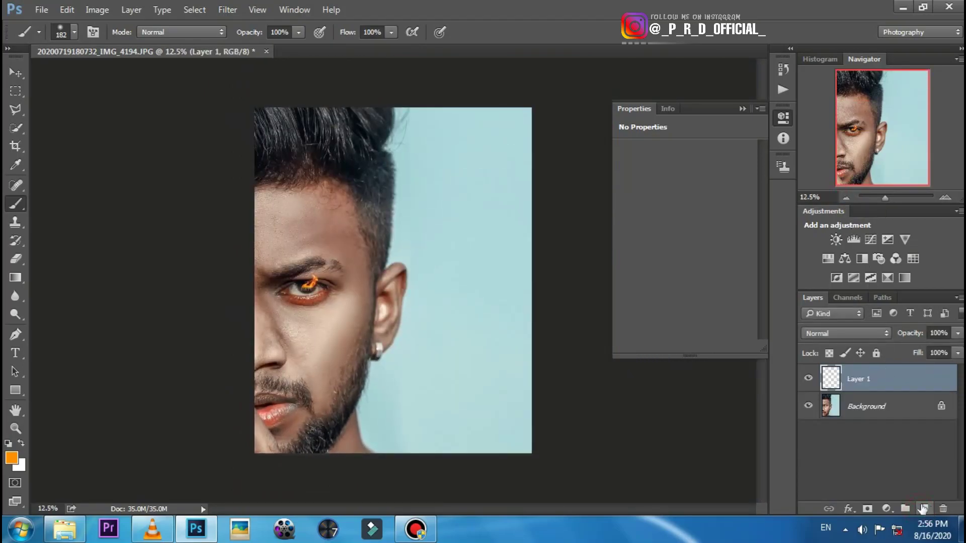
{"action": "right_click", "coordinate": [446, 288]}
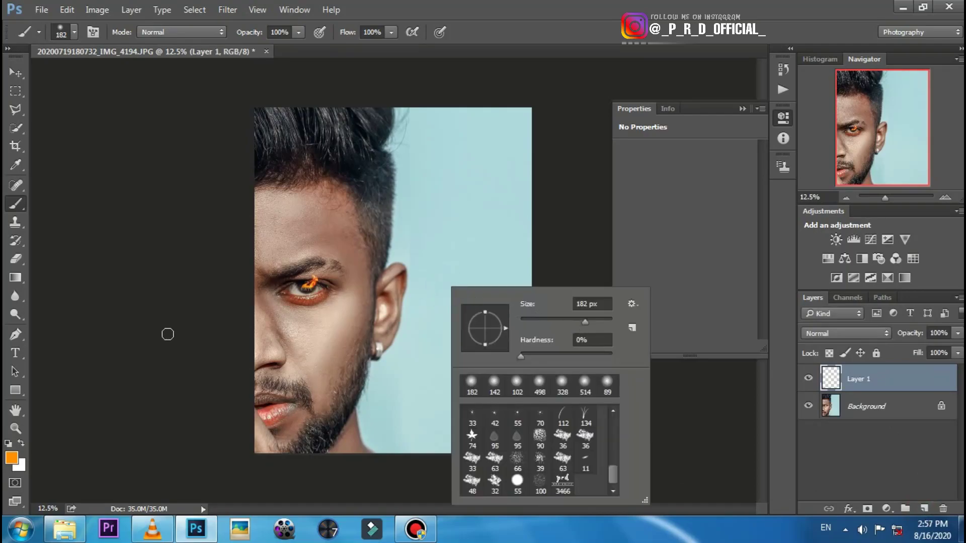
{"action": "left_click", "coordinate": [15, 164]}
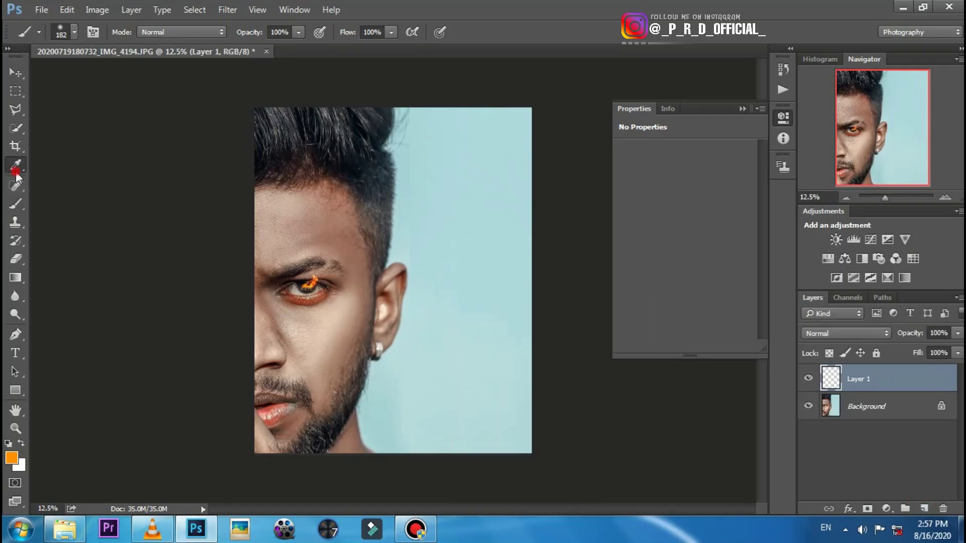
{"action": "left_click", "coordinate": [392, 260]}
{"action": "left_click", "coordinate": [395, 257]}
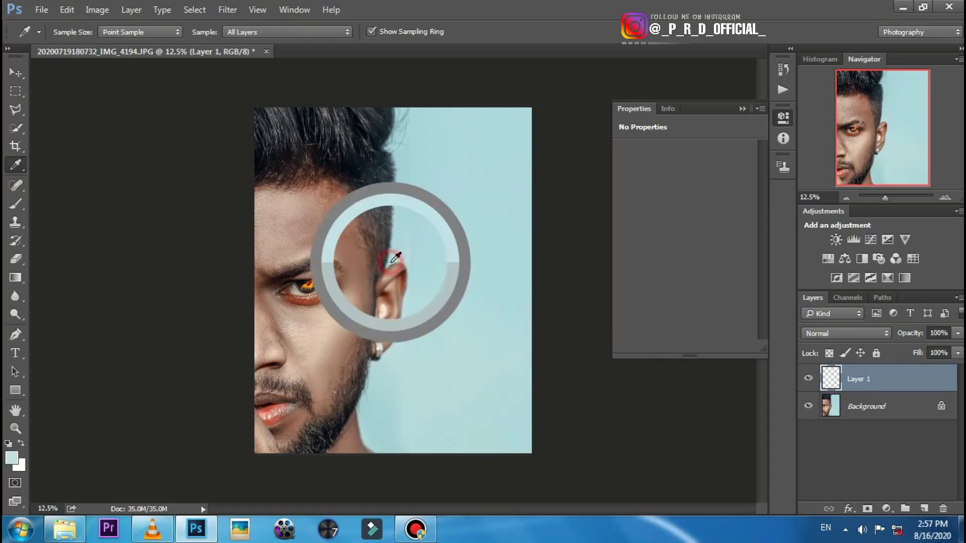
{"action": "left_click_drag", "start_coordinate": [396, 258], "coordinate": [396, 259]}
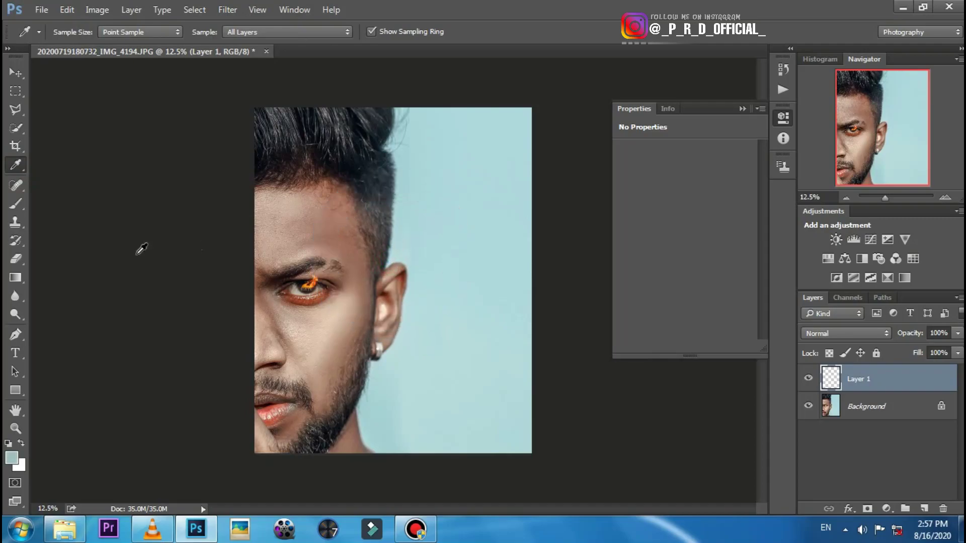
{"action": "left_click", "coordinate": [16, 204]}
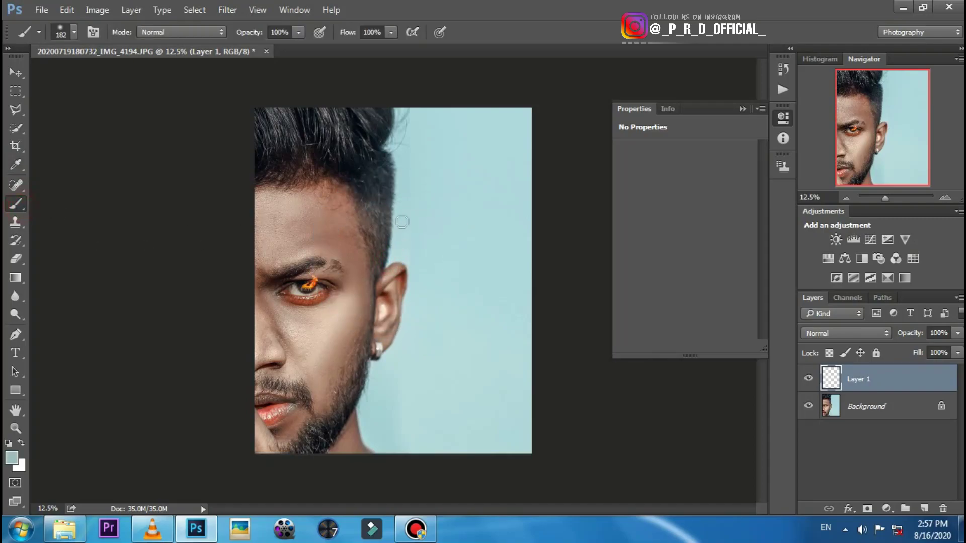
{"action": "left_click", "coordinate": [432, 221]}
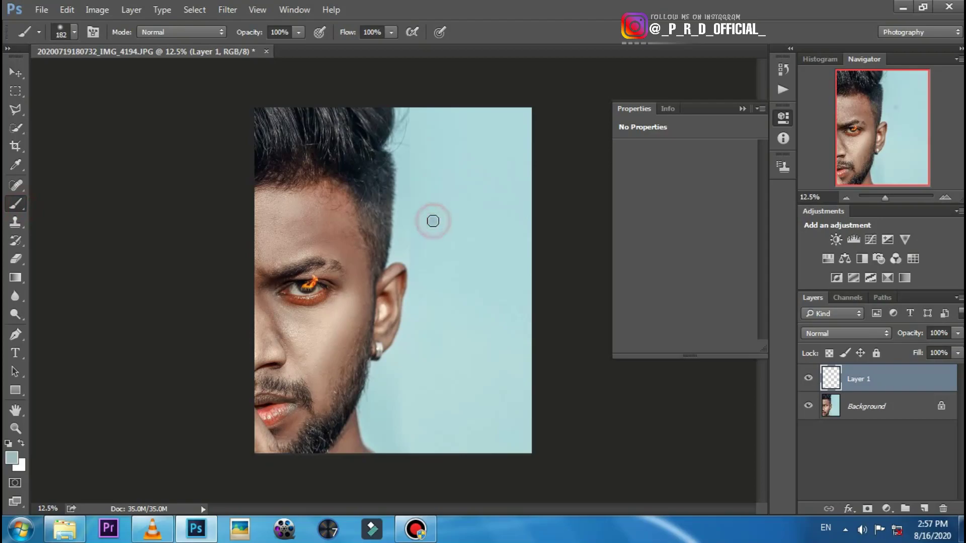
- Set Layer 1 to Screen and transform the dab into a narrow, tall glow over the earring
{"action": "left_click", "coordinate": [814, 333]}
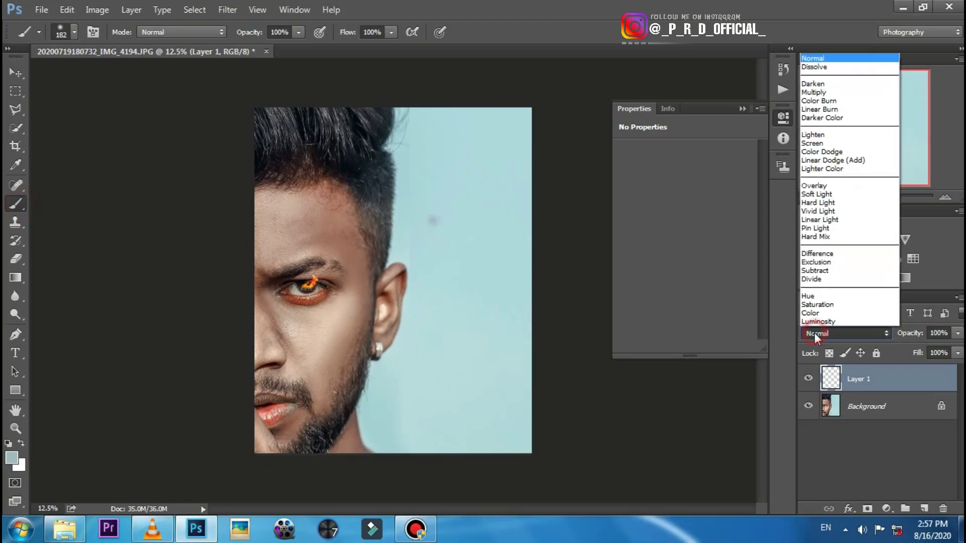
{"action": "left_click", "coordinate": [811, 143]}
{"action": "left_click", "coordinate": [17, 75]}
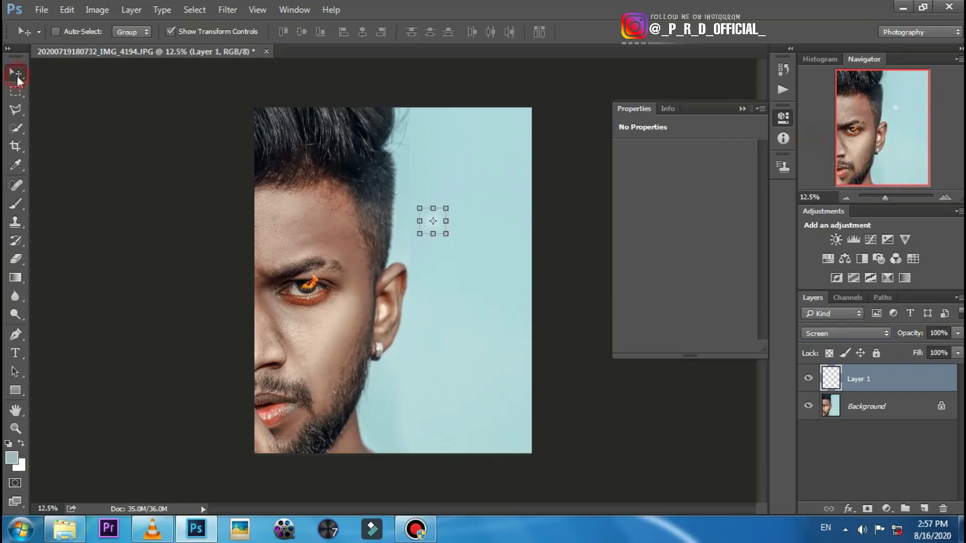
{"action": "mouse_move", "coordinate": [446, 231]}
{"action": "left_mouse_down"}
{"action": "mouse_move", "coordinate": [453, 242]}
{"action": "mouse_move", "coordinate": [394, 355]}
{"action": "left_mouse_up"}
{"action": "double_click", "coordinate": [444, 233]}
{"action": "scroll", "coordinate": [392, 360], "scroll_direction": "up", "scroll_amount": 2}
{"action": "scroll", "coordinate": [393, 361], "scroll_direction": "up", "scroll_amount": 2}
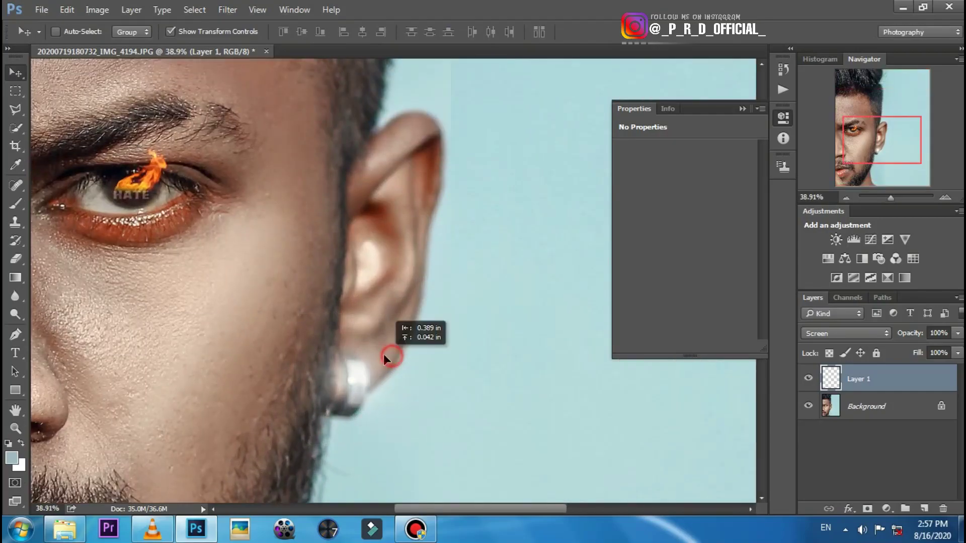
{"action": "left_click", "coordinate": [421, 445]}
{"action": "left_click_drag", "start_coordinate": [421, 444], "coordinate": [406, 451]}
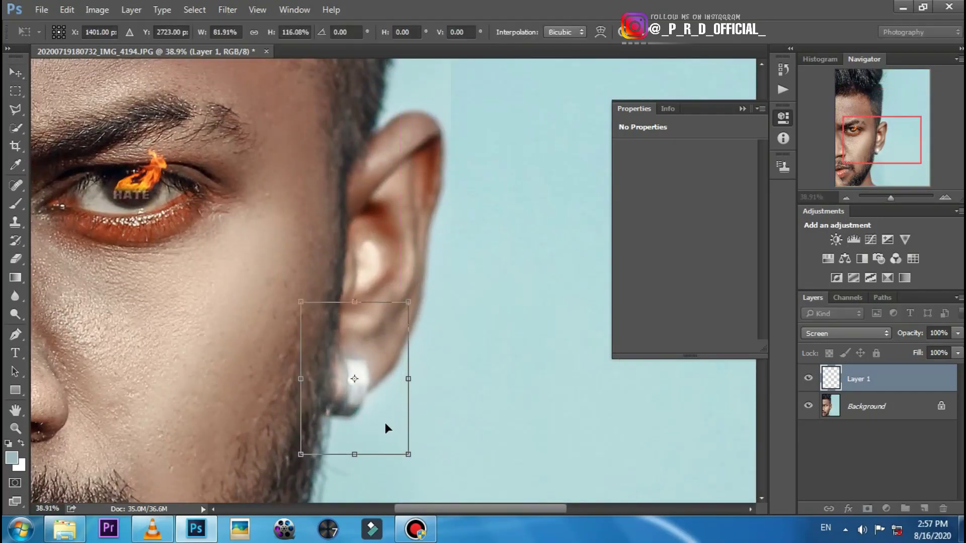
{"action": "key", "text": "Return"}
- Position the glow onto the earring and lower Layer 1 opacity to 64%
{"action": "scroll", "coordinate": [373, 416], "scroll_direction": "up", "scroll_amount": 2}
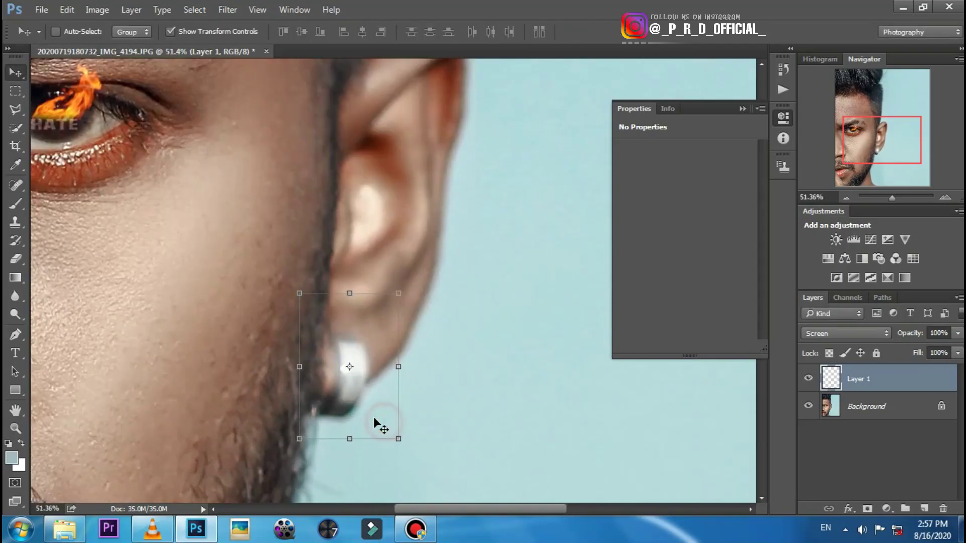
{"action": "scroll", "coordinate": [374, 417], "scroll_direction": "up", "scroll_amount": 1}
{"action": "left_click", "coordinate": [808, 378]}
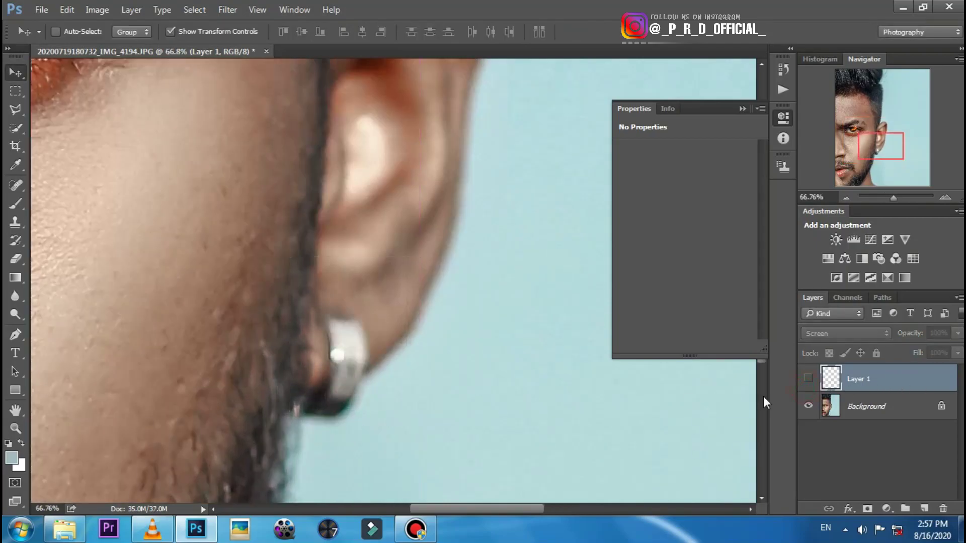
{"action": "left_click_drag", "start_coordinate": [319, 391], "coordinate": [322, 390]}
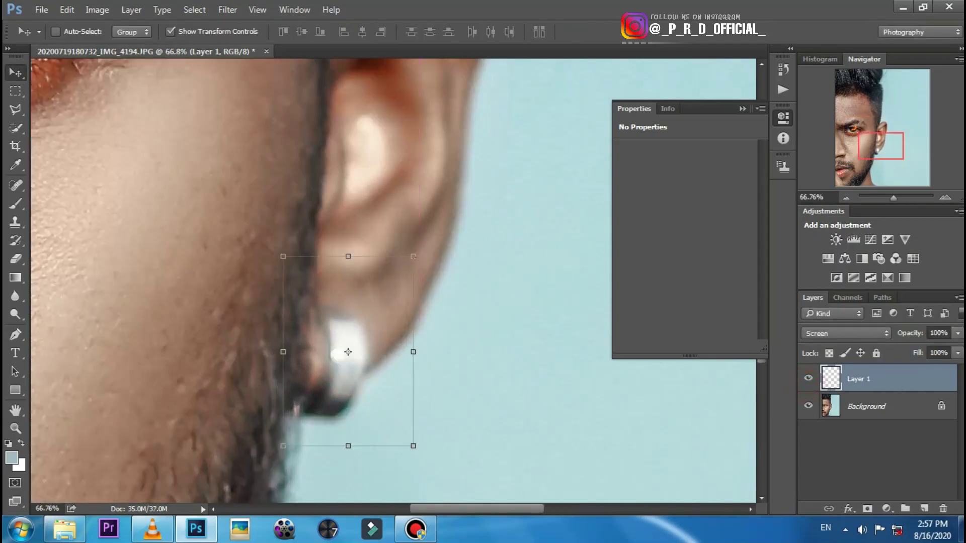
{"action": "left_click", "coordinate": [957, 334]}
{"action": "left_click", "coordinate": [933, 351]}
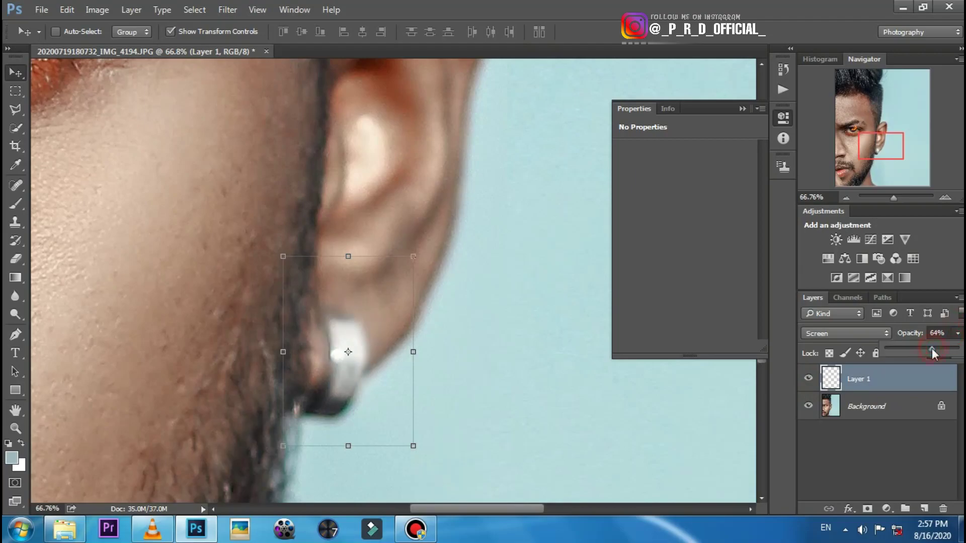
- Duplicate the glow layer as Layer 1 copy
{"action": "left_click", "coordinate": [846, 198]}
{"action": "left_click", "coordinate": [846, 197]}
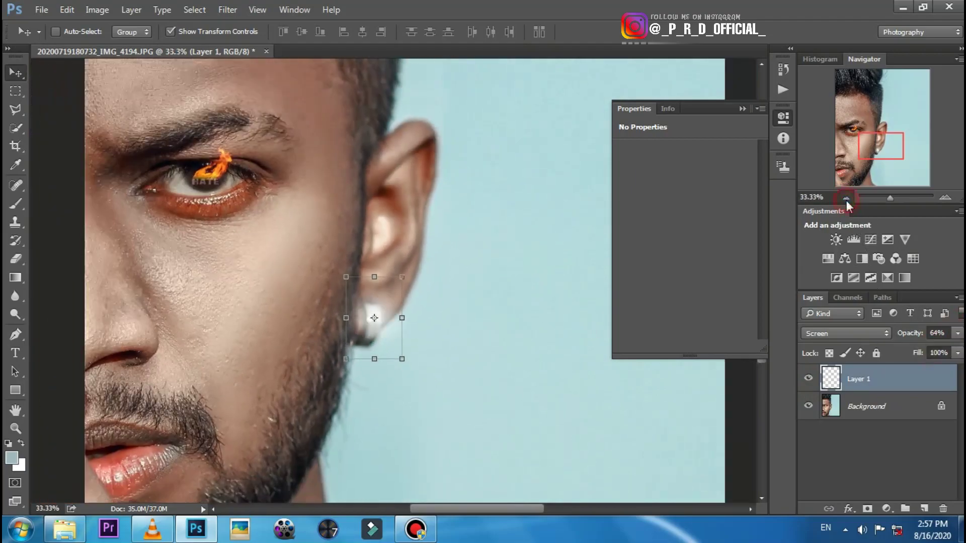
{"action": "left_click_drag", "start_coordinate": [887, 378], "coordinate": [925, 509]}
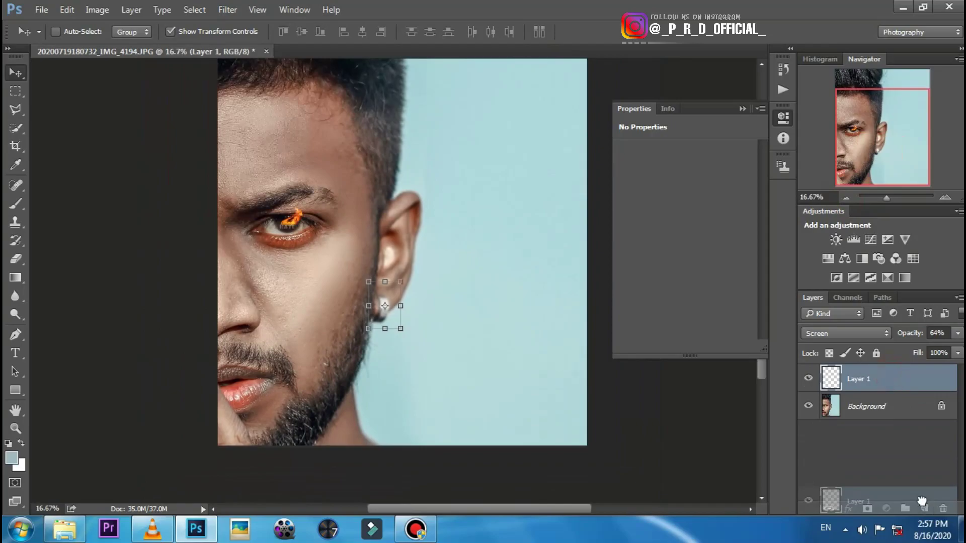
- Enlarge Layer 1 copy, widen it to 156%, and move it over the upper-right background
{"action": "scroll", "coordinate": [493, 410], "scroll_direction": "down", "scroll_amount": 1, "text": "alt"}
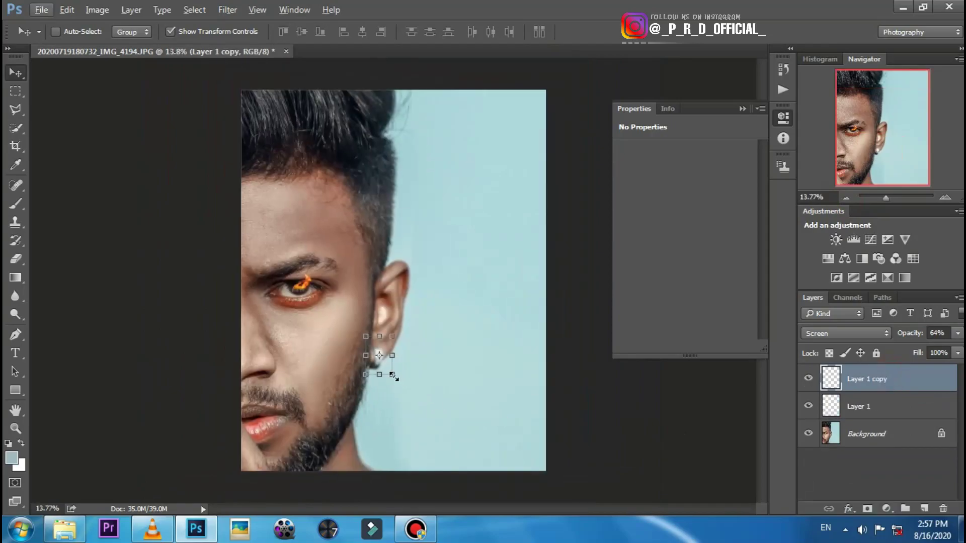
{"action": "mouse_move", "coordinate": [387, 372]}
{"action": "left_mouse_down"}
{"action": "mouse_move", "coordinate": [456, 249]}
{"action": "mouse_move", "coordinate": [623, 417]}
{"action": "left_mouse_up"}
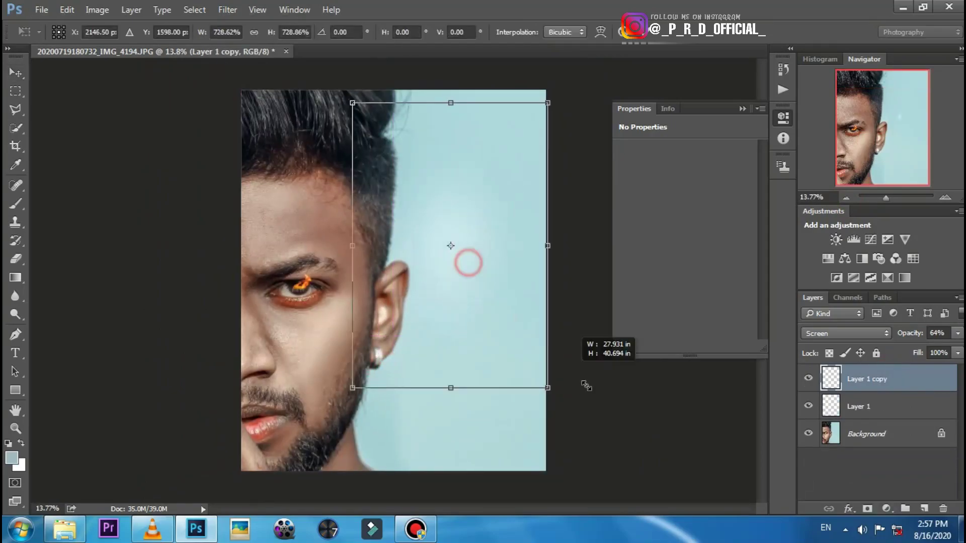
{"action": "double_click", "coordinate": [543, 358]}
{"action": "left_click_drag", "start_coordinate": [585, 249], "coordinate": [734, 252]}
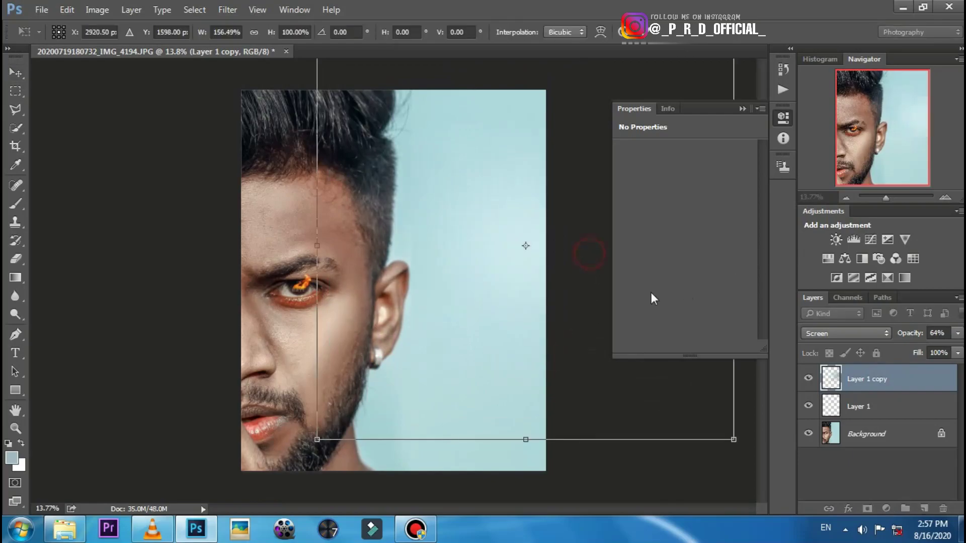
{"action": "left_click_drag", "start_coordinate": [560, 367], "coordinate": [474, 209]}
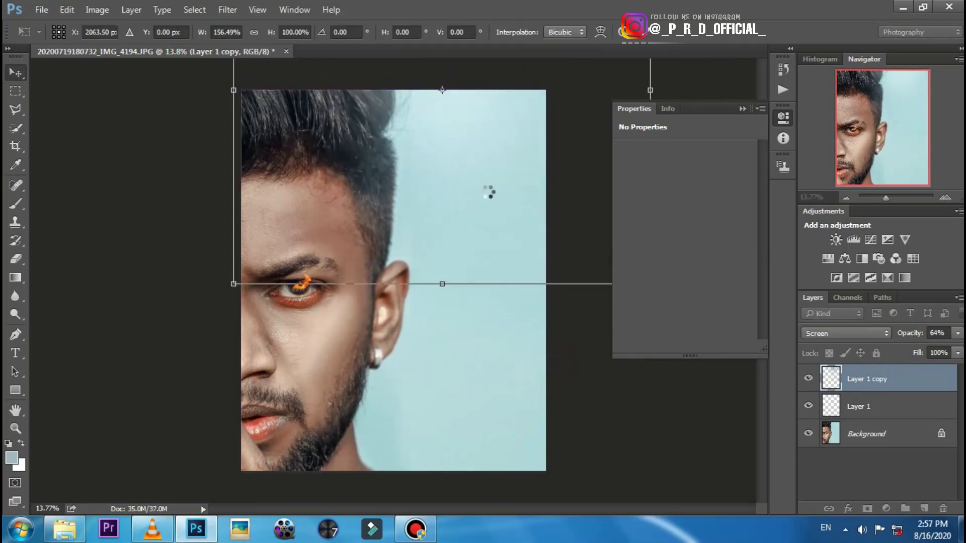
{"action": "double_click", "coordinate": [489, 192]}
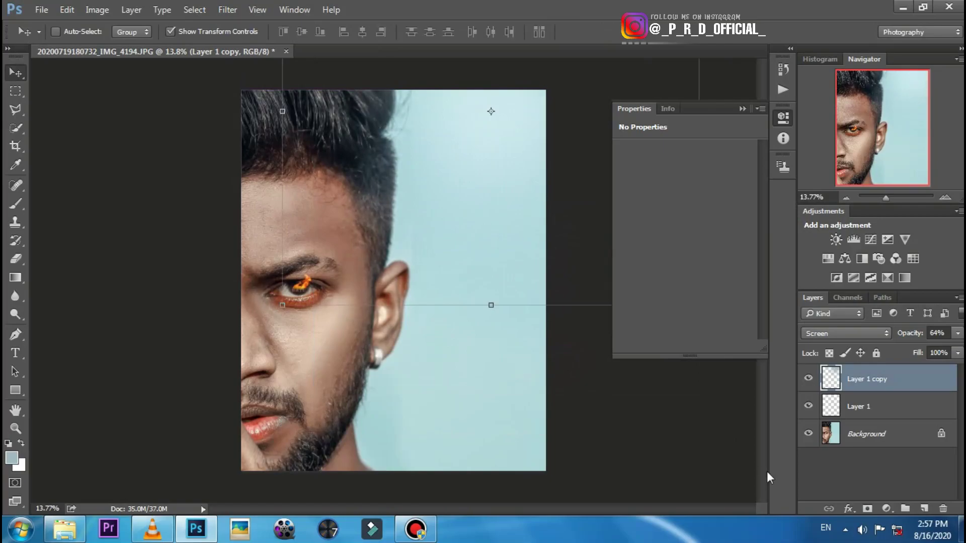
{"action": "left_click", "coordinate": [803, 381]}
- Flatten the image and duplicate the Background layer
{"action": "right_click", "coordinate": [939, 381]}
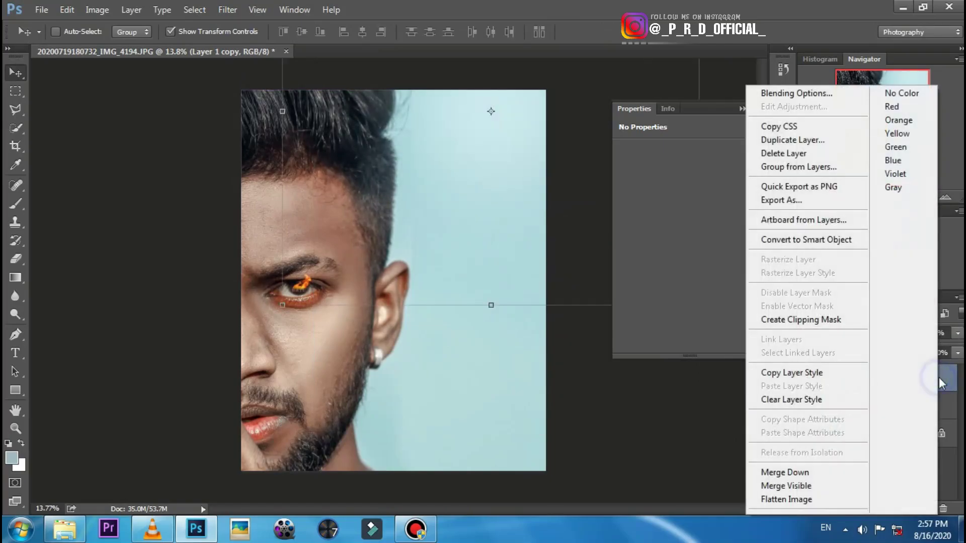
{"action": "left_click", "coordinate": [792, 499]}
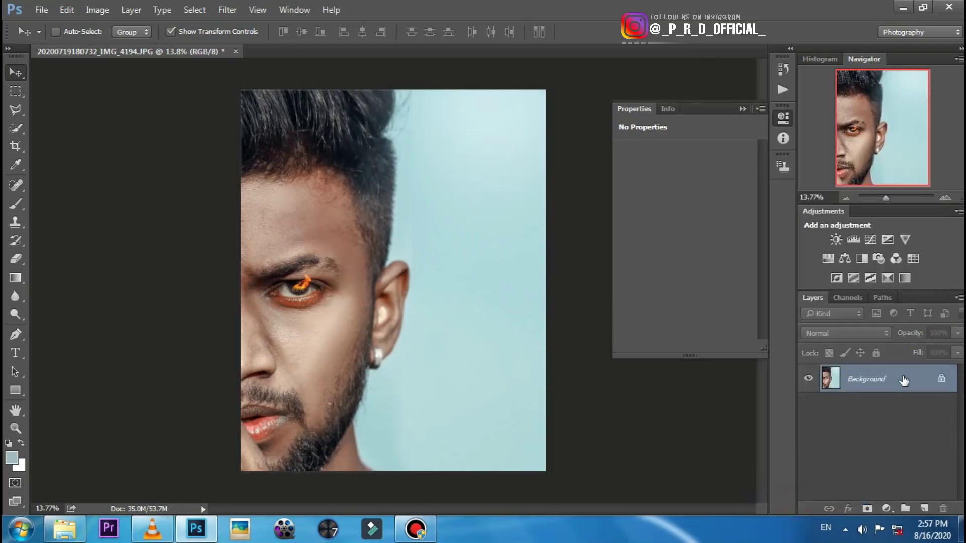
{"action": "left_click_drag", "start_coordinate": [904, 381], "coordinate": [925, 508]}
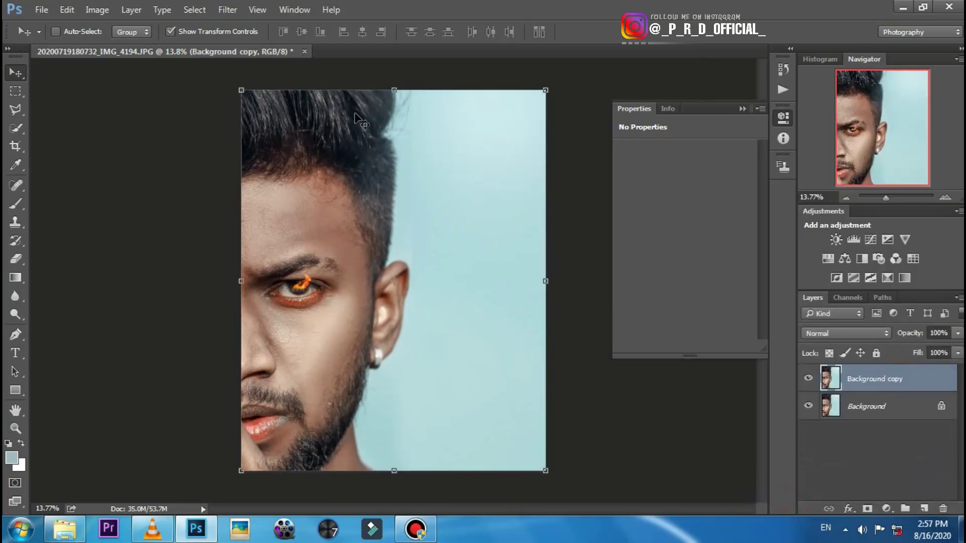
- In Camera Raw, desaturate Oranges to -12 and Yellows to -34
{"action": "left_click", "coordinate": [227, 9]}
{"action": "left_click", "coordinate": [258, 90]}
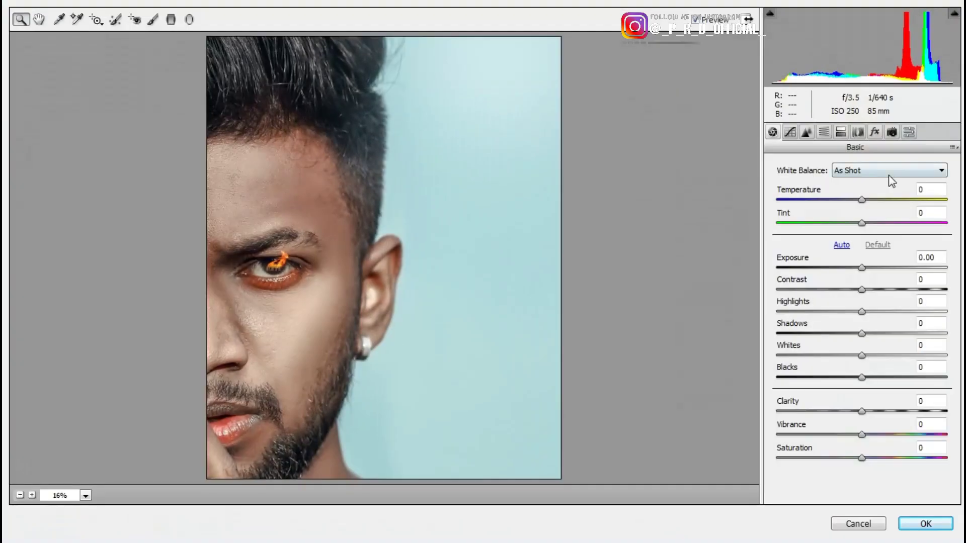
{"action": "left_click", "coordinate": [824, 132]}
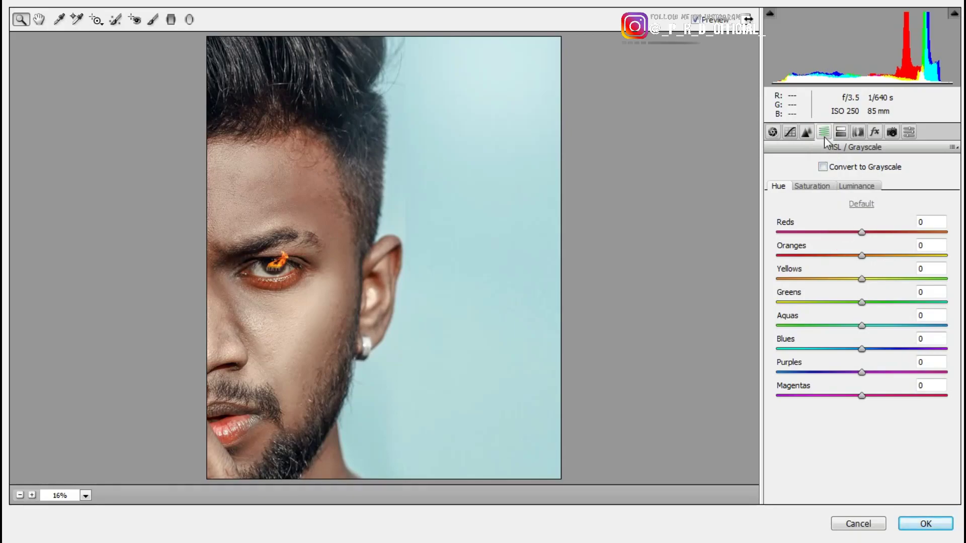
{"action": "left_click", "coordinate": [825, 187]}
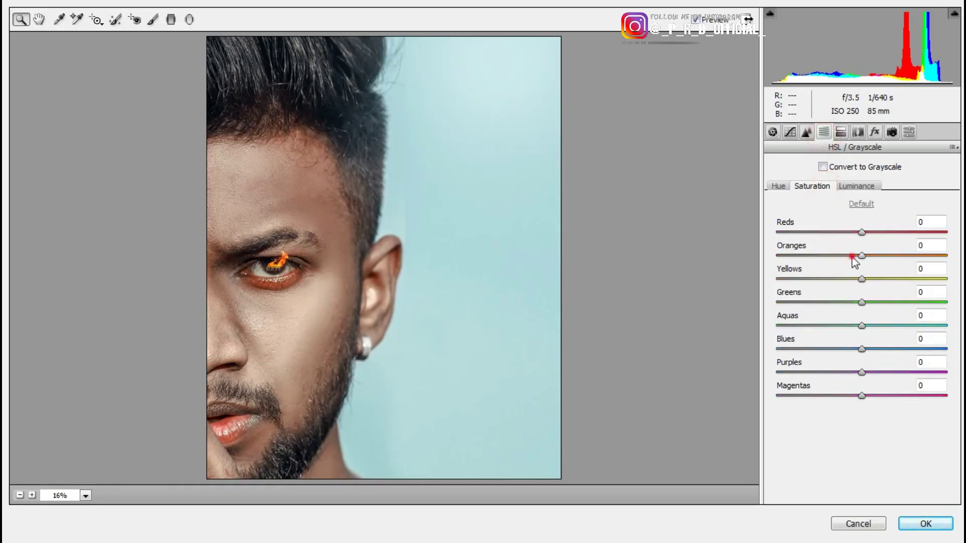
{"action": "left_click", "coordinate": [852, 255]}
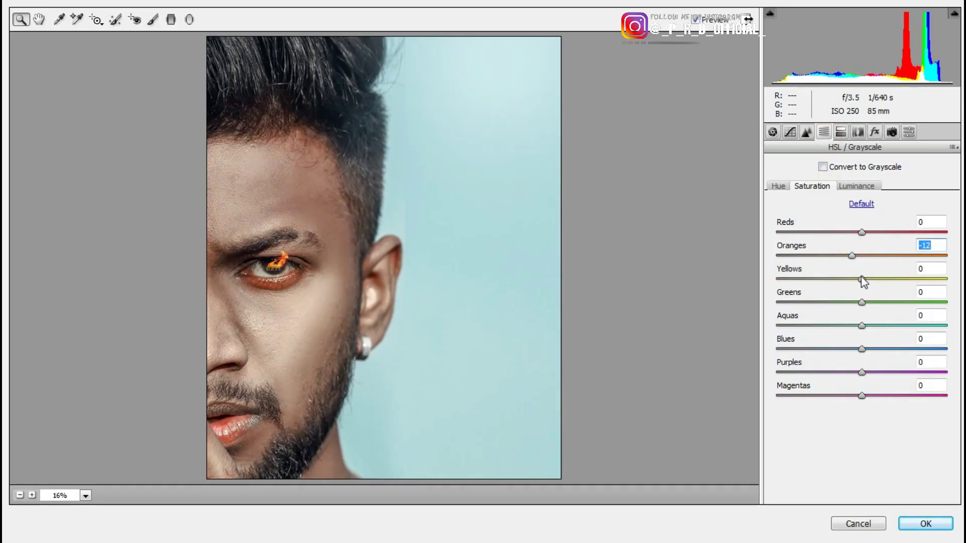
{"action": "mouse_move", "coordinate": [861, 280]}
{"action": "left_mouse_down"}
{"action": "mouse_move", "coordinate": [833, 279]}
{"action": "mouse_move", "coordinate": [857, 256]}
{"action": "left_mouse_up"}
- Add luminance noise reduction 23 and sharpening with radius 2.1 and amount 126
{"action": "left_click", "coordinate": [807, 132]}
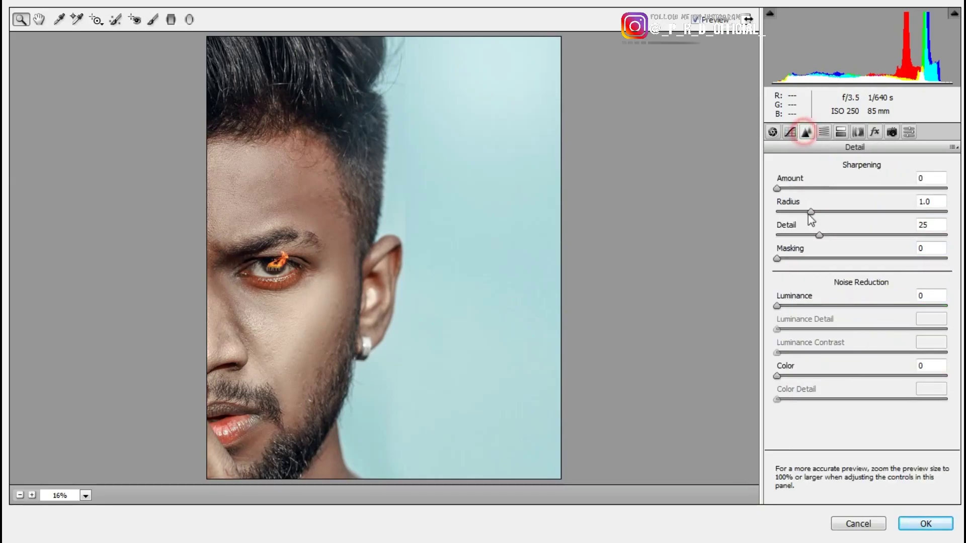
{"action": "left_click", "coordinate": [815, 306]}
{"action": "left_click_drag", "start_coordinate": [817, 234], "coordinate": [767, 235]}
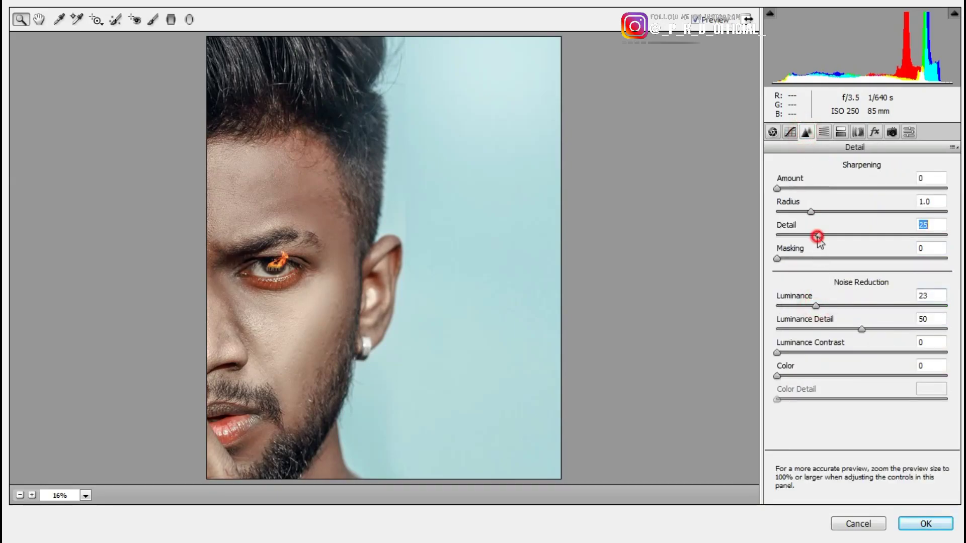
{"action": "left_click", "coordinate": [882, 212]}
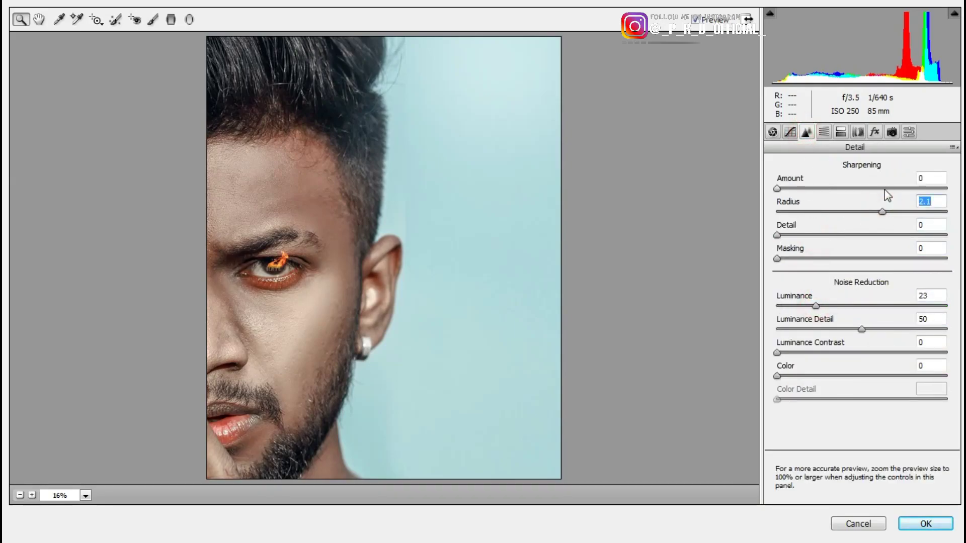
{"action": "left_click_drag", "start_coordinate": [911, 189], "coordinate": [919, 190]}
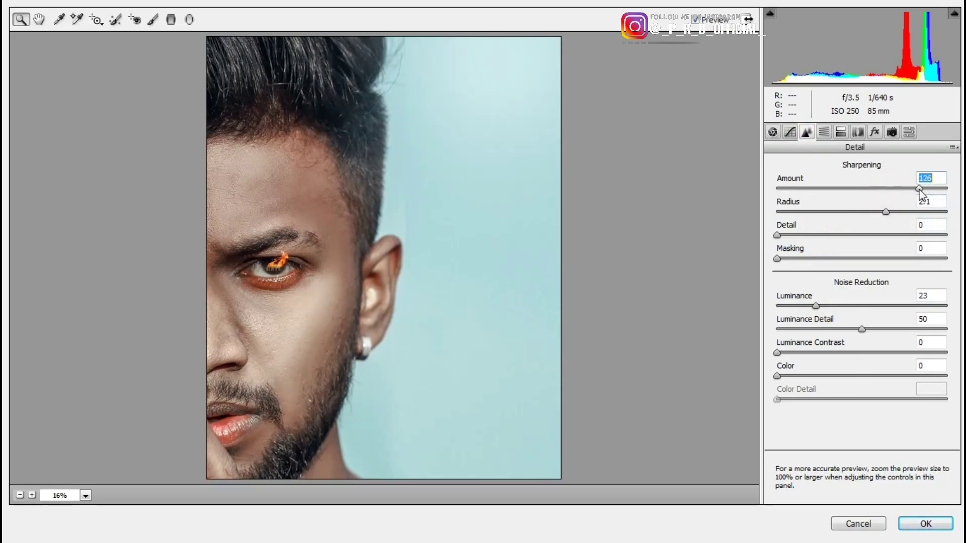
- Add a slight dark vignette, raise Whites to +25, and apply the grade
{"action": "left_click", "coordinate": [870, 133]}
{"action": "left_click", "coordinate": [850, 314]}
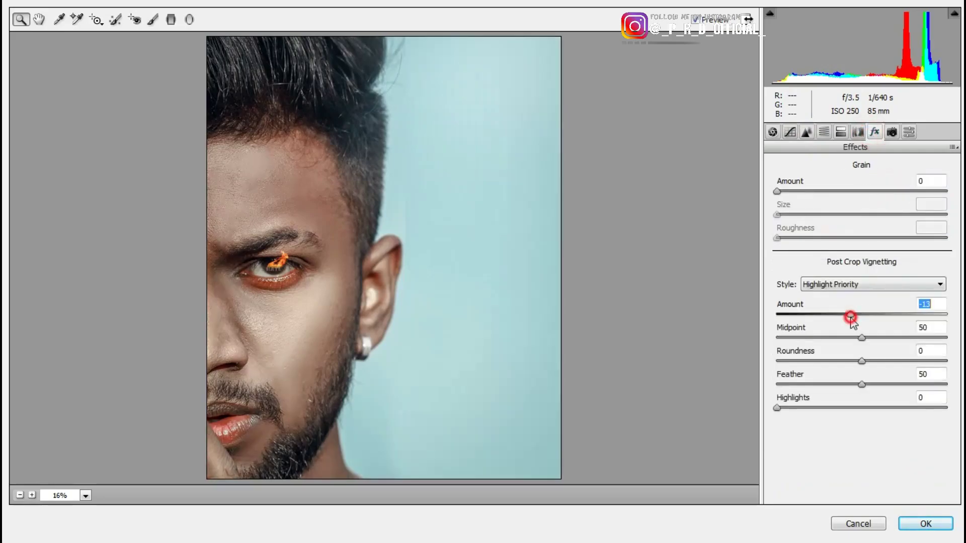
{"action": "left_click", "coordinate": [772, 132]}
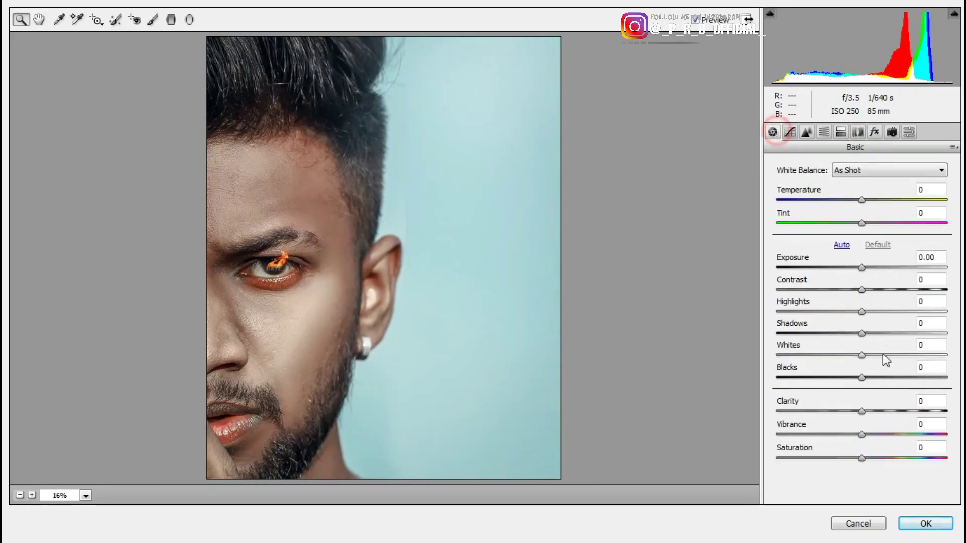
{"action": "left_click", "coordinate": [883, 355]}
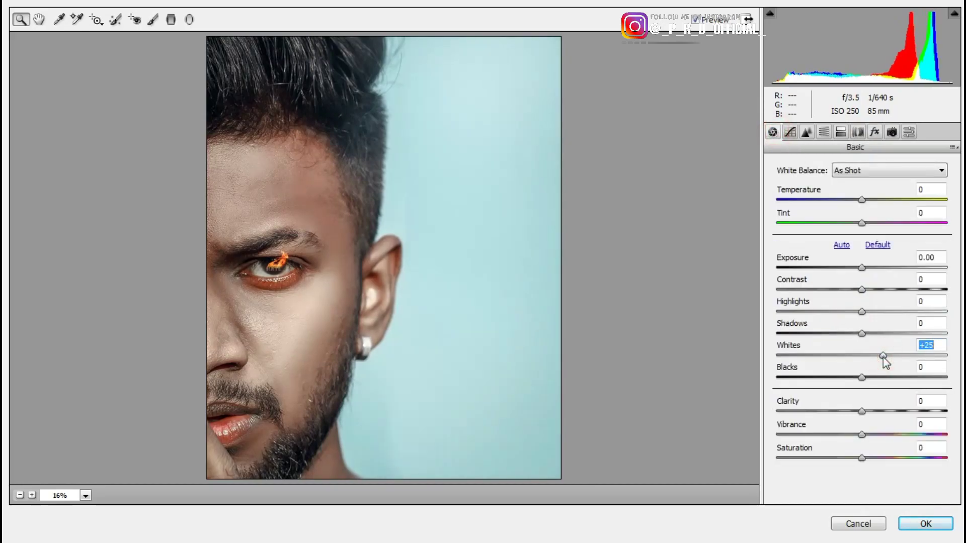
{"action": "left_click", "coordinate": [927, 526]}
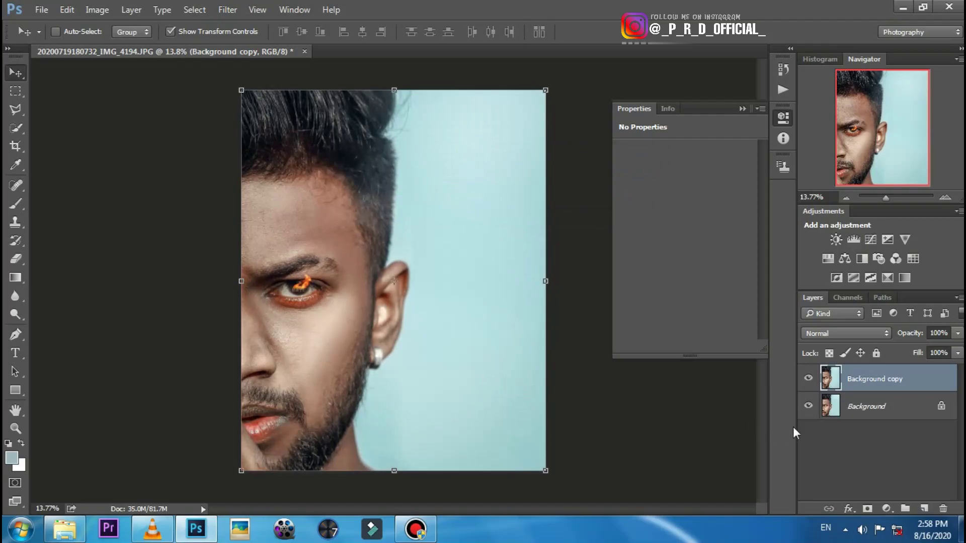
- Flatten, add a new layer, and load the PRD logo brush in pure black
{"action": "right_click", "coordinate": [898, 414]}
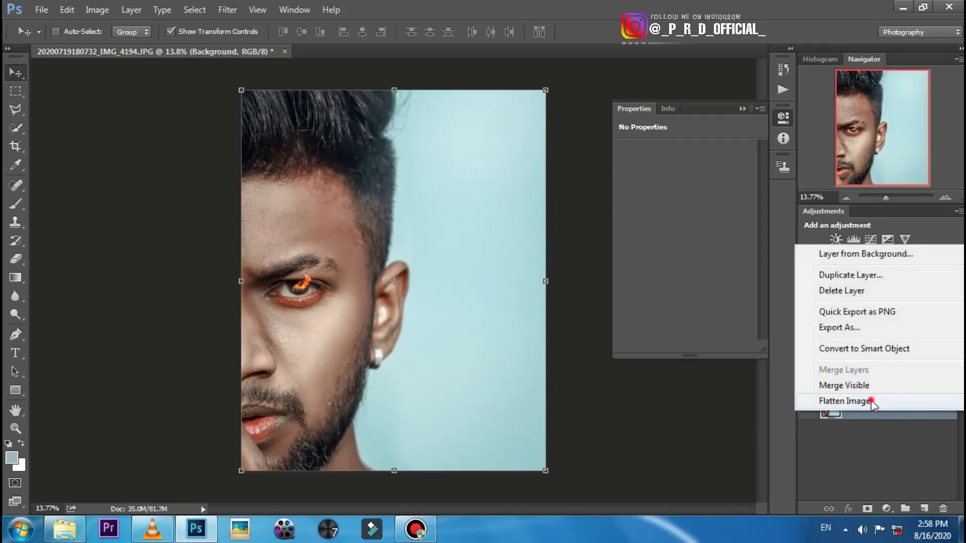
{"action": "left_click", "coordinate": [871, 400]}
{"action": "left_click", "coordinate": [924, 510]}
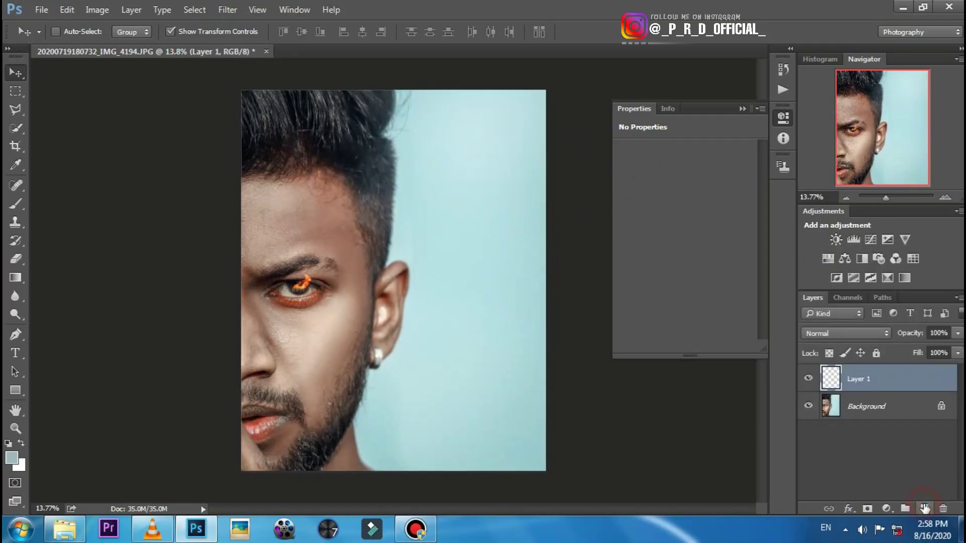
{"action": "left_click", "coordinate": [15, 204]}
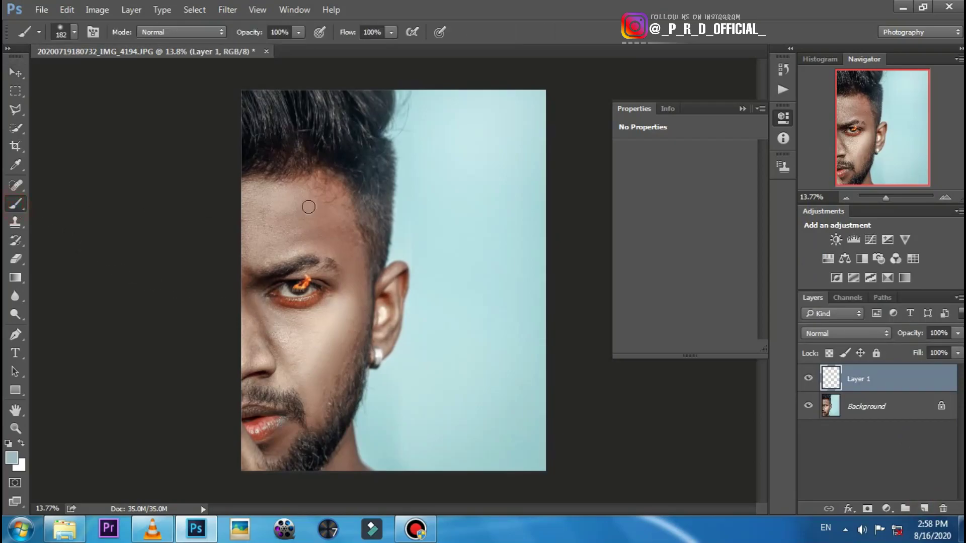
{"action": "right_click", "coordinate": [394, 205]}
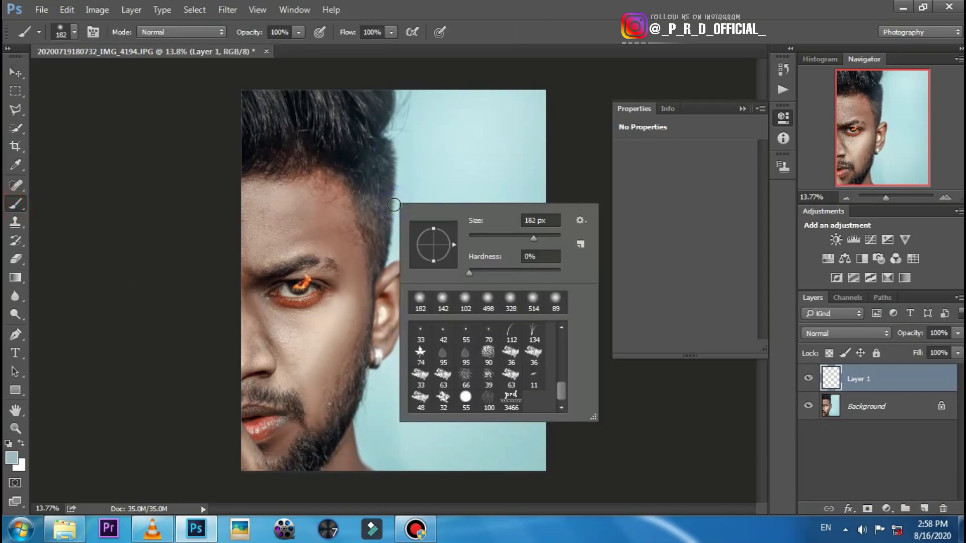
{"action": "left_click", "coordinate": [517, 409]}
{"action": "left_click", "coordinate": [12, 458]}
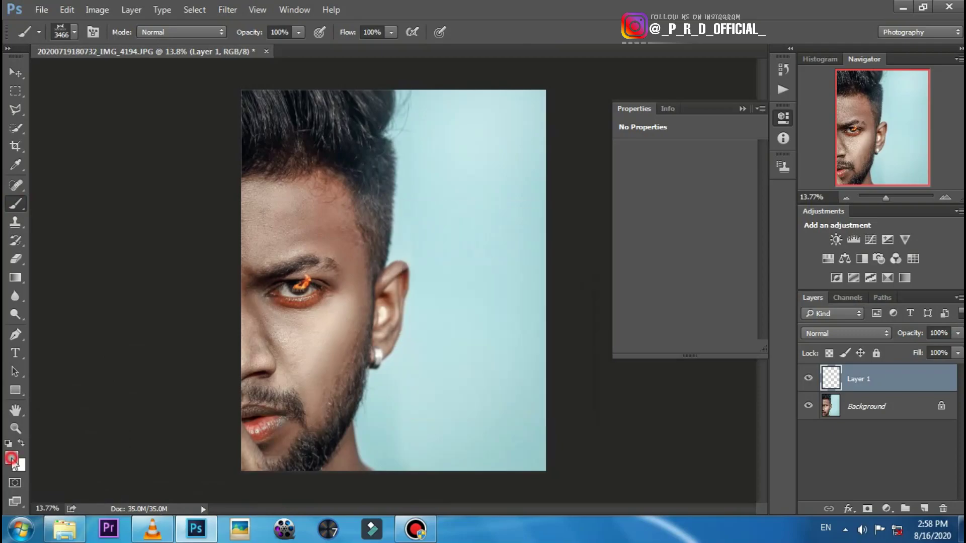
{"action": "left_click_drag", "start_coordinate": [457, 296], "coordinate": [481, 300]}
{"action": "left_click", "coordinate": [637, 113]}
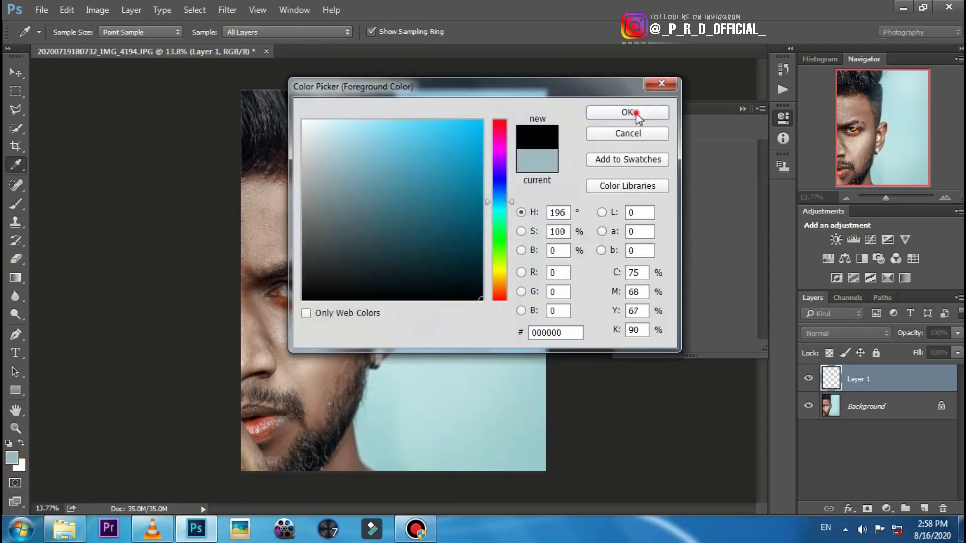
- Stamp the logo at 266 px, scale it to about 120%, and move it bottom-right
{"action": "right_click", "coordinate": [426, 205]}
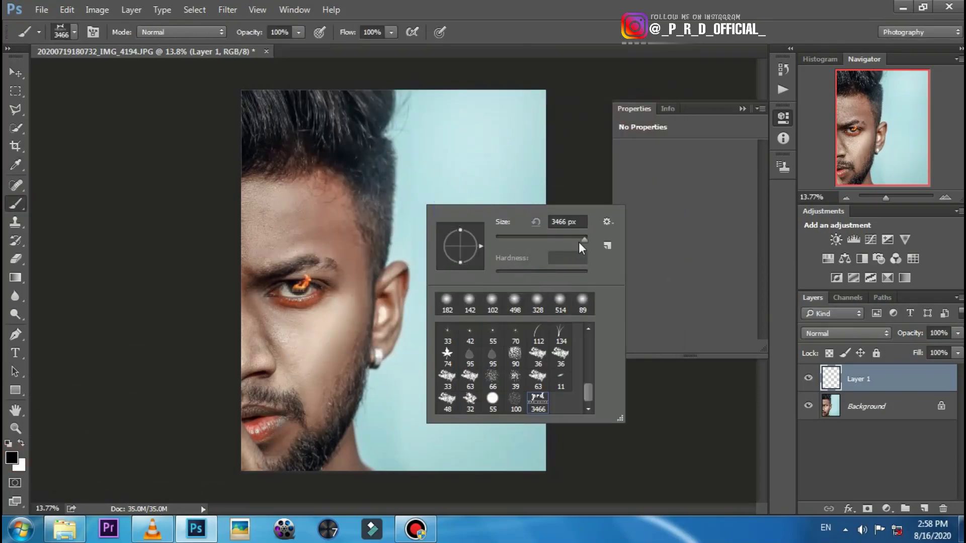
{"action": "left_click_drag", "start_coordinate": [579, 242], "coordinate": [567, 243]}
{"action": "left_click", "coordinate": [512, 450]}
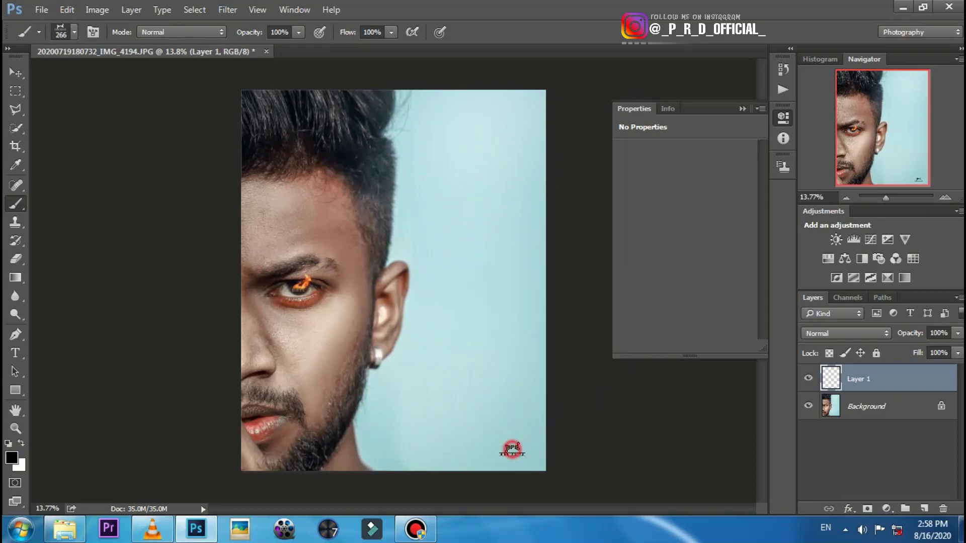
{"action": "left_click", "coordinate": [16, 73]}
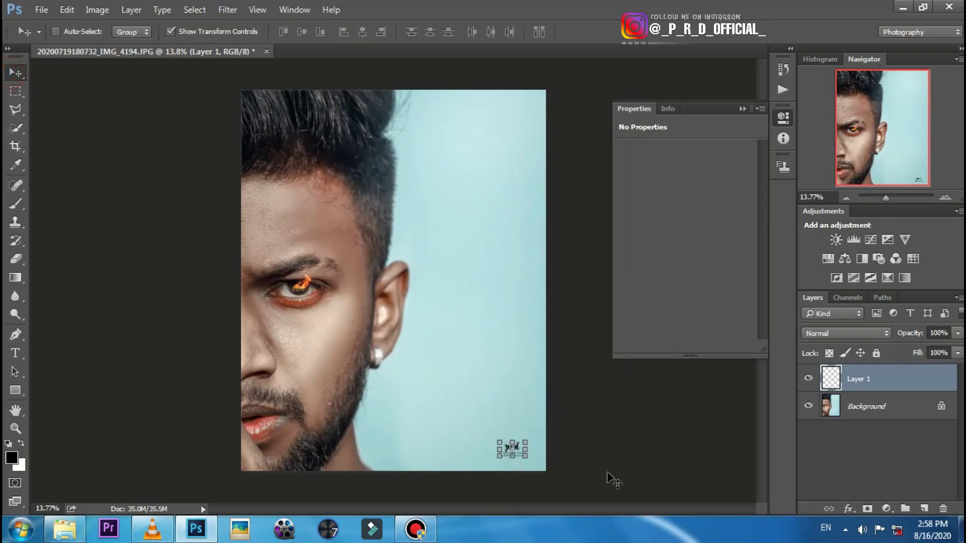
{"action": "scroll", "coordinate": [565, 474], "scroll_direction": "up", "scroll_amount": 5}
{"action": "key", "text": "ctrl+t"}
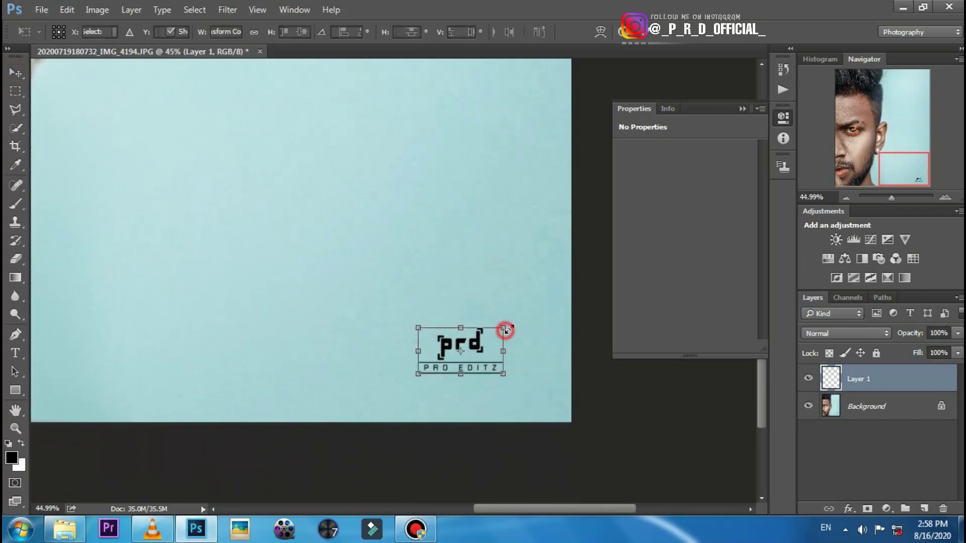
{"action": "left_click_drag", "start_coordinate": [506, 331], "coordinate": [522, 321]}
{"action": "key", "text": "Return"}
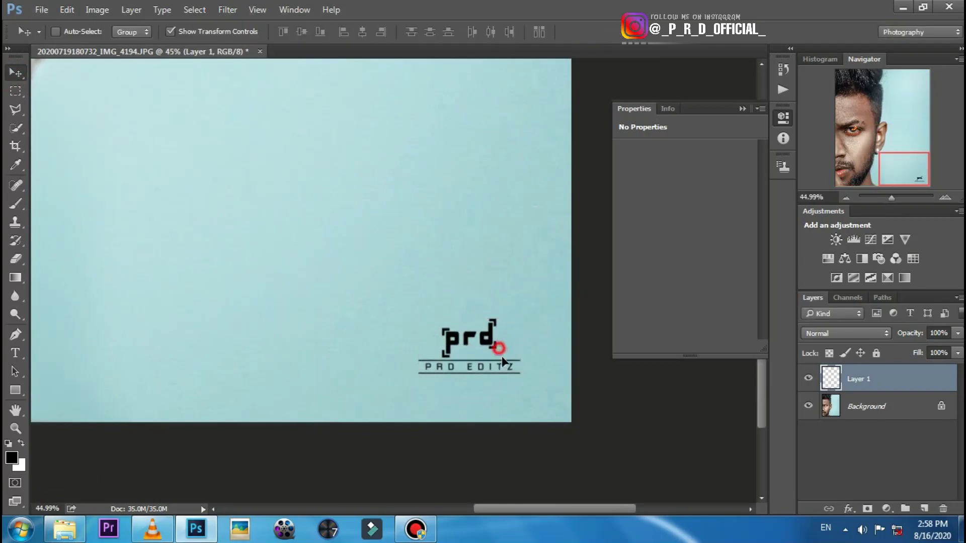
{"action": "left_click_drag", "start_coordinate": [504, 347], "coordinate": [538, 385]}
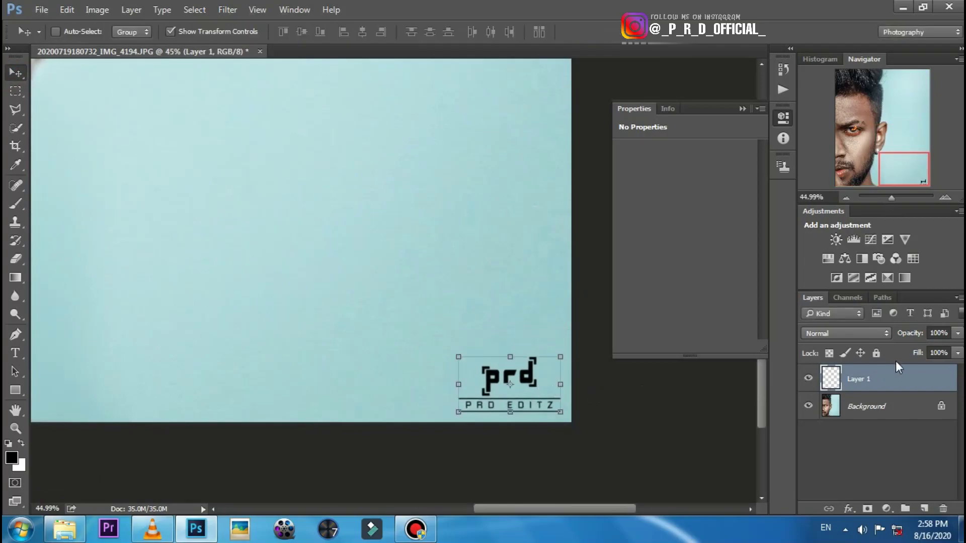
- Set the watermark layer to 47% opacity and flatten it into the Background
{"action": "left_click", "coordinate": [919, 350]}
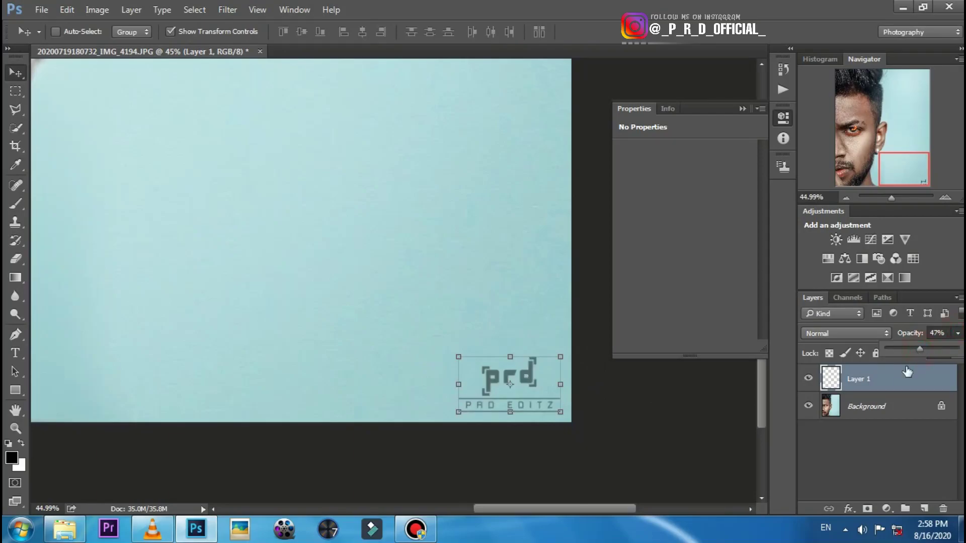
{"action": "right_click", "coordinate": [904, 375]}
{"action": "left_click", "coordinate": [737, 498]}
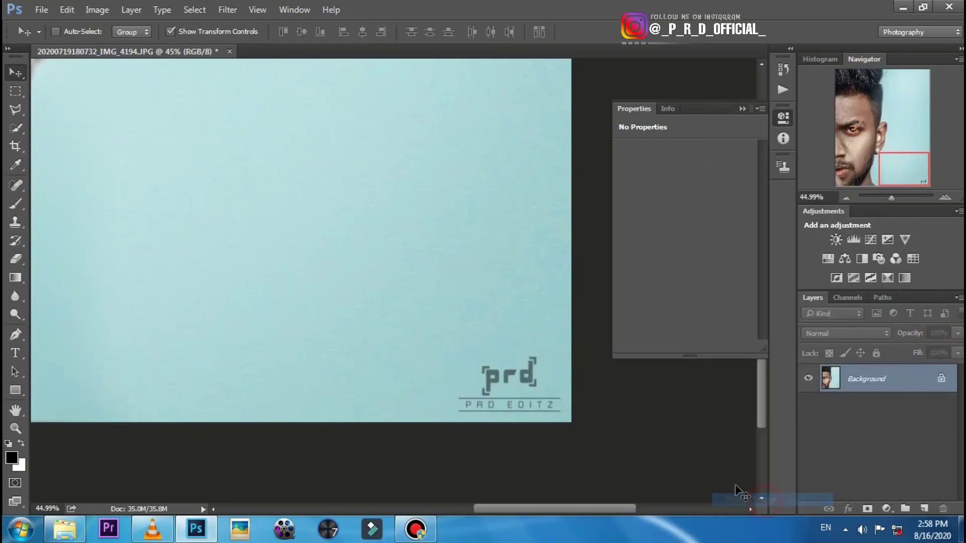
- Save the portrait as JPEG 'final' in the Hate folder at quality 12 (Maximum)
{"action": "left_click", "coordinate": [41, 9]}
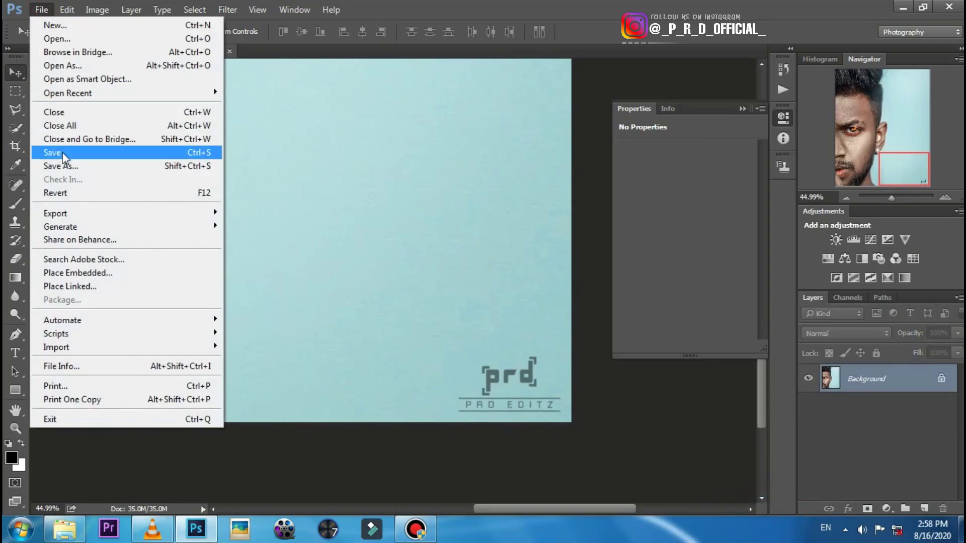
{"action": "left_click", "coordinate": [65, 166]}
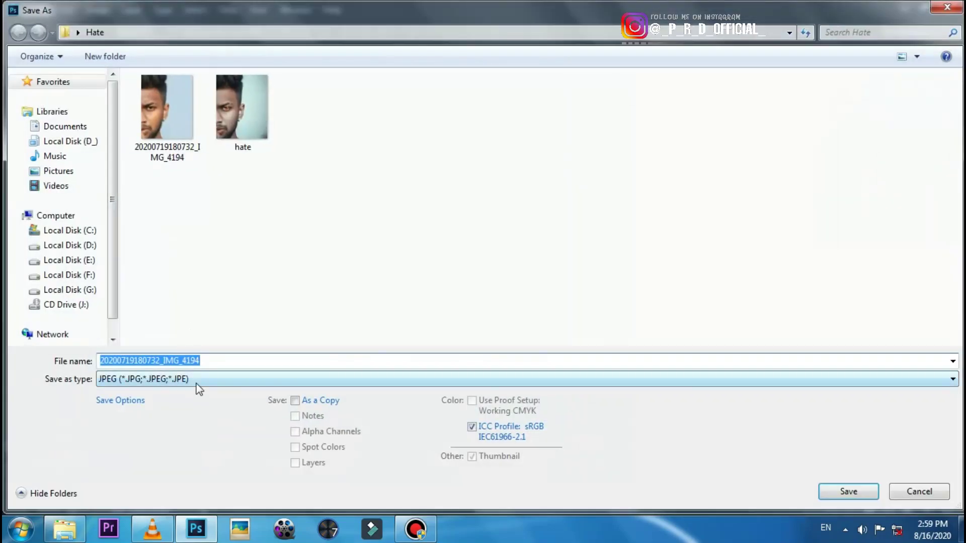
{"action": "type", "text": "fi"}
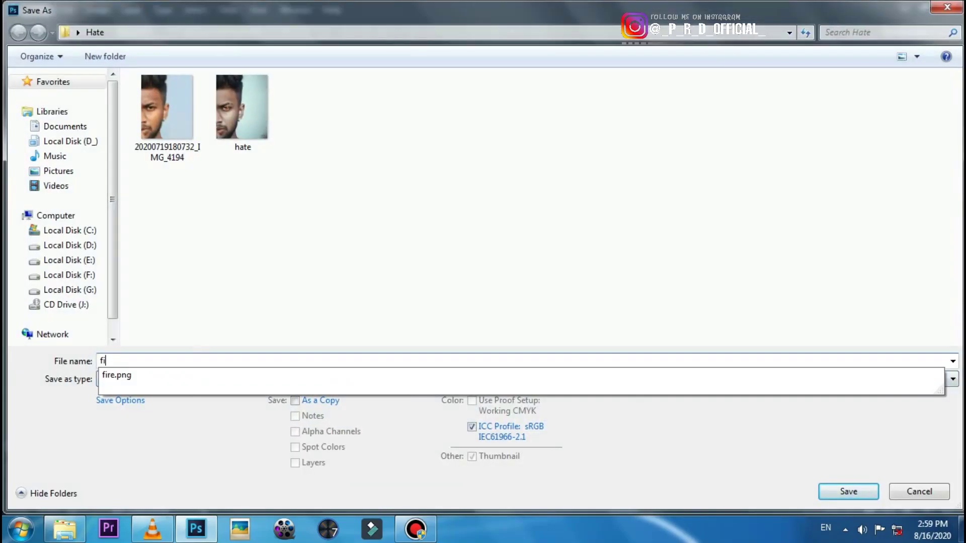
{"action": "type", "text": "nal"}
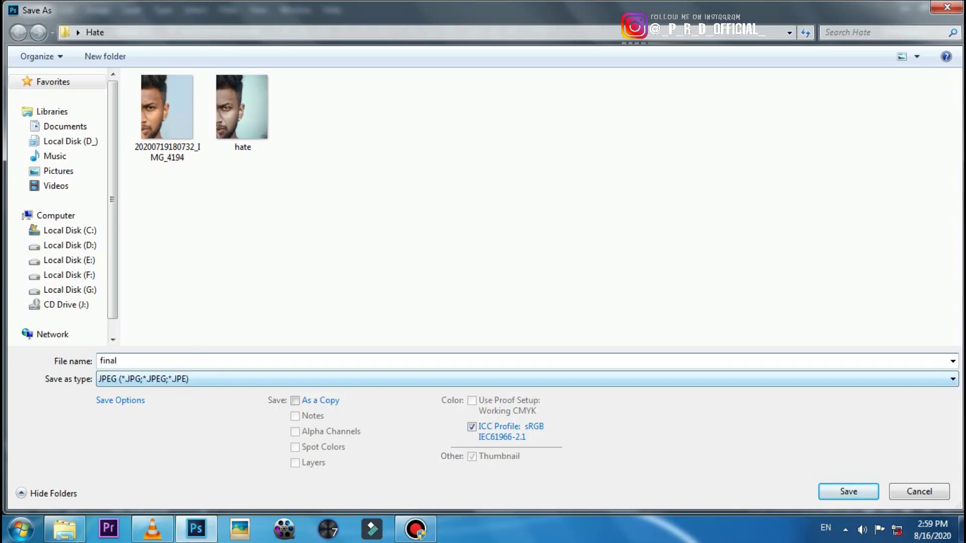
{"action": "key", "text": "Return"}
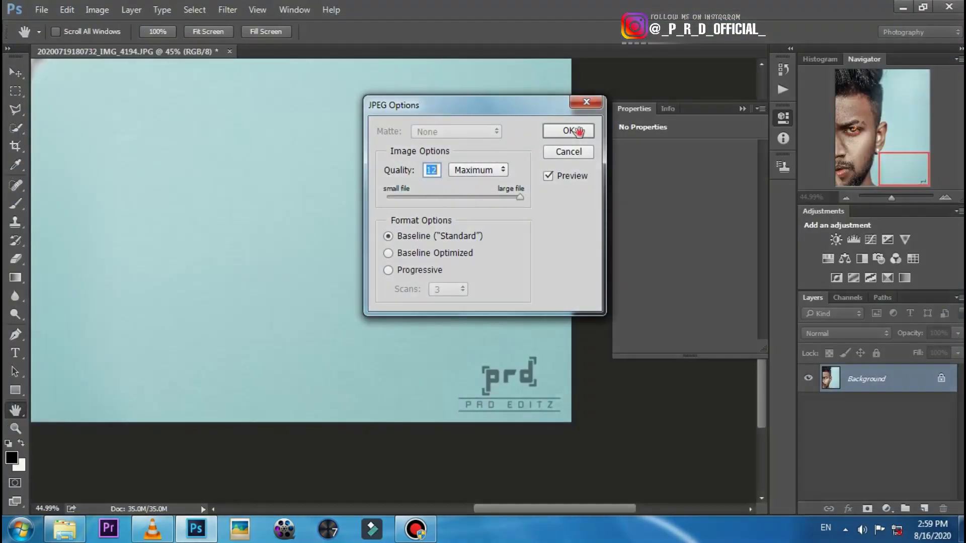
{"action": "left_click", "coordinate": [579, 132]}
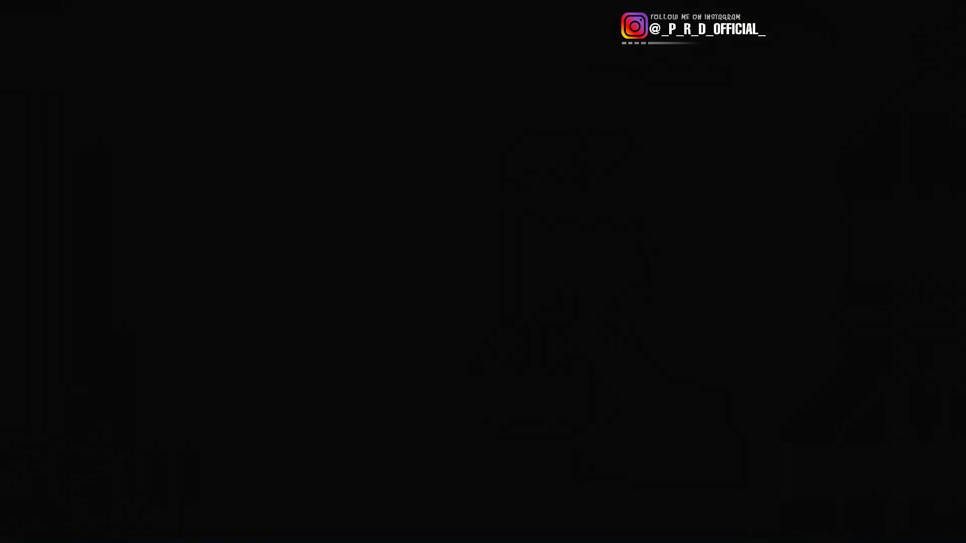